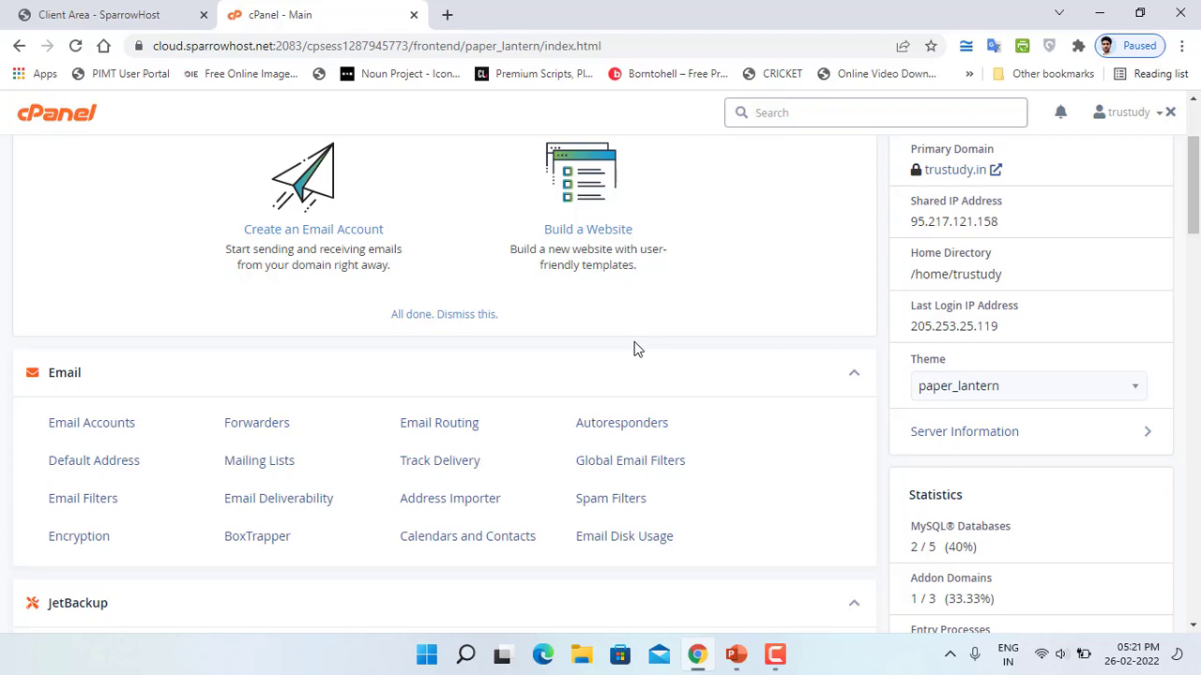
Open MySQL Databases in a new tab and scroll to Current Databases (trustudy_dr, trustudy_wp208, trustudy_wp754).
scroll(611, 348, "down", 2)
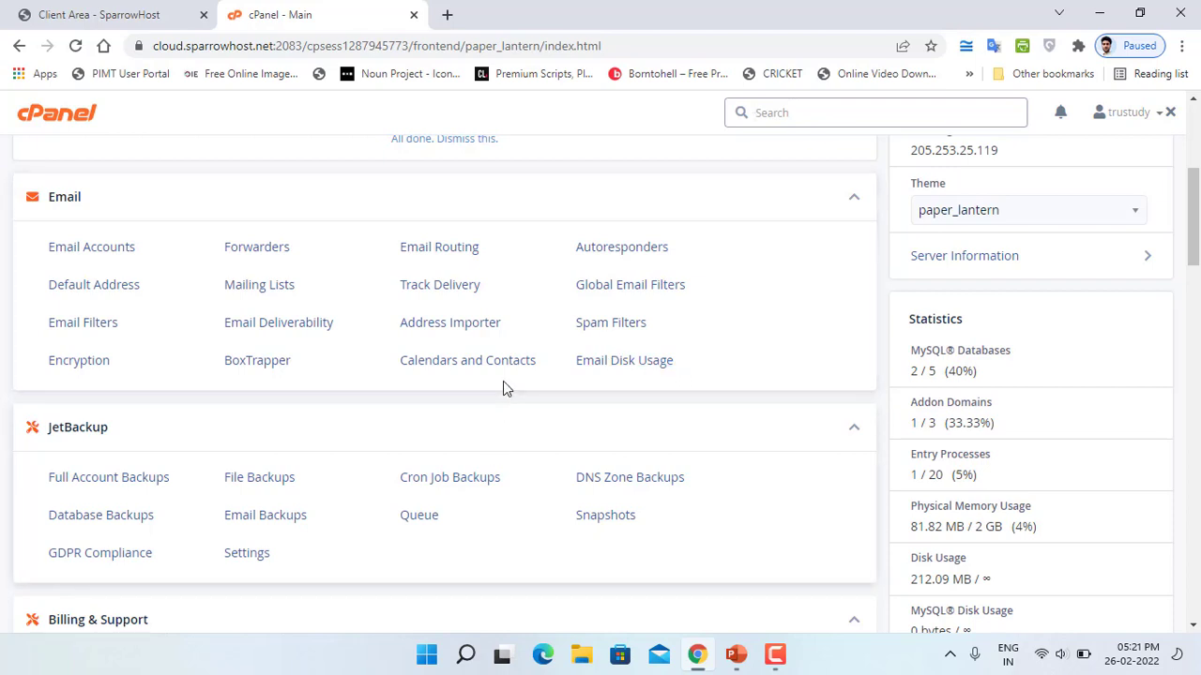
scroll(516, 385, "up", 3)
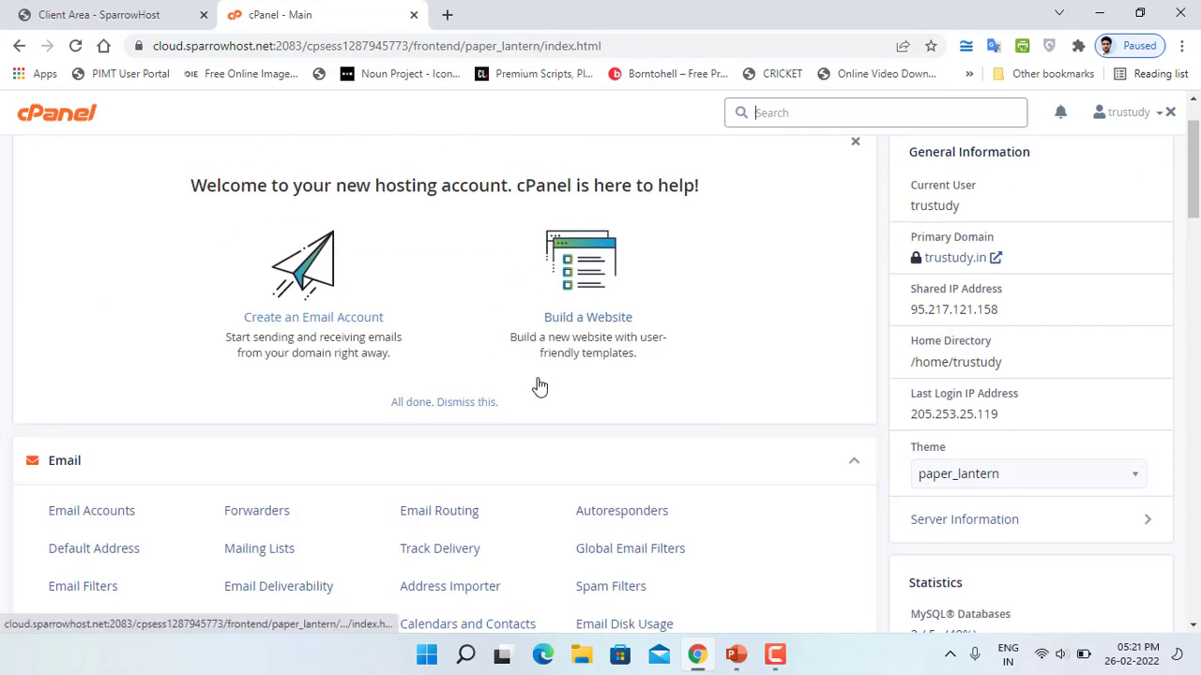
scroll(536, 386, "down", 3)
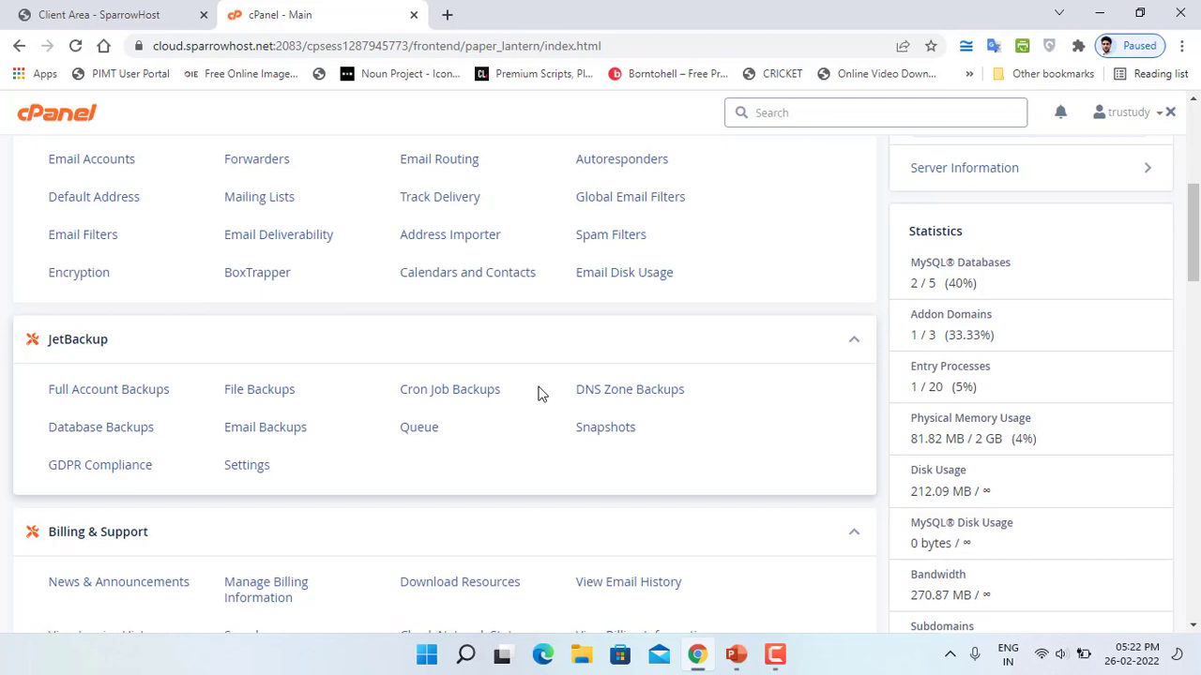
scroll(479, 386, "down", 1)
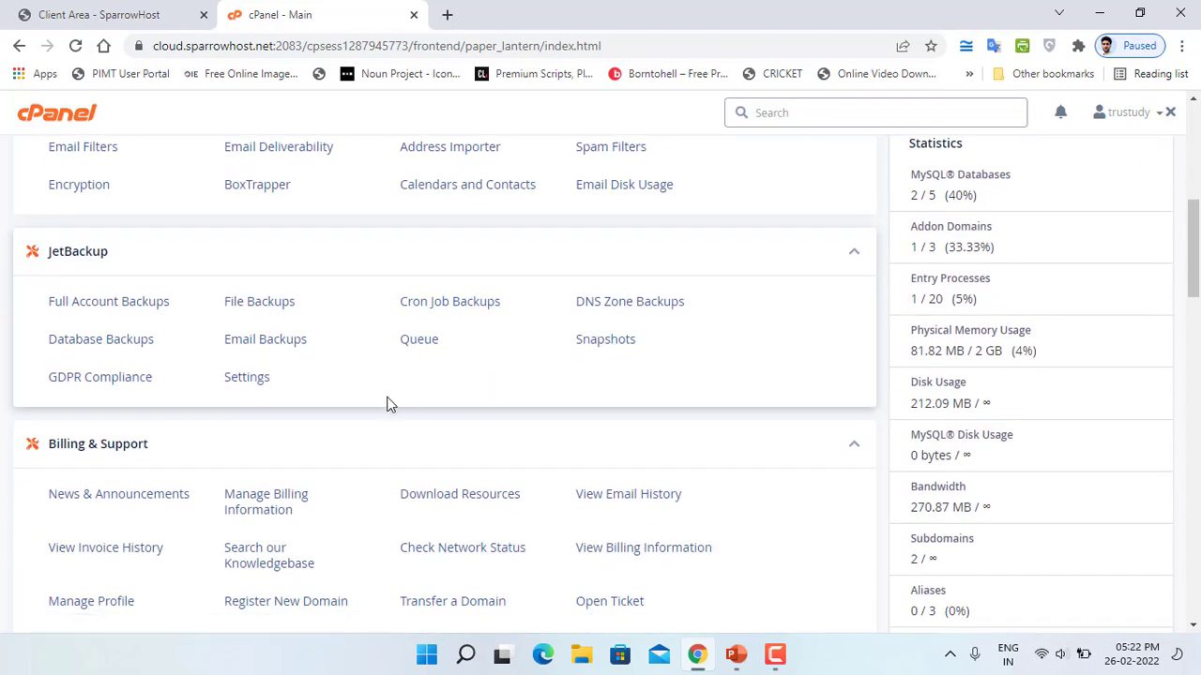
scroll(343, 422, "down", 1)
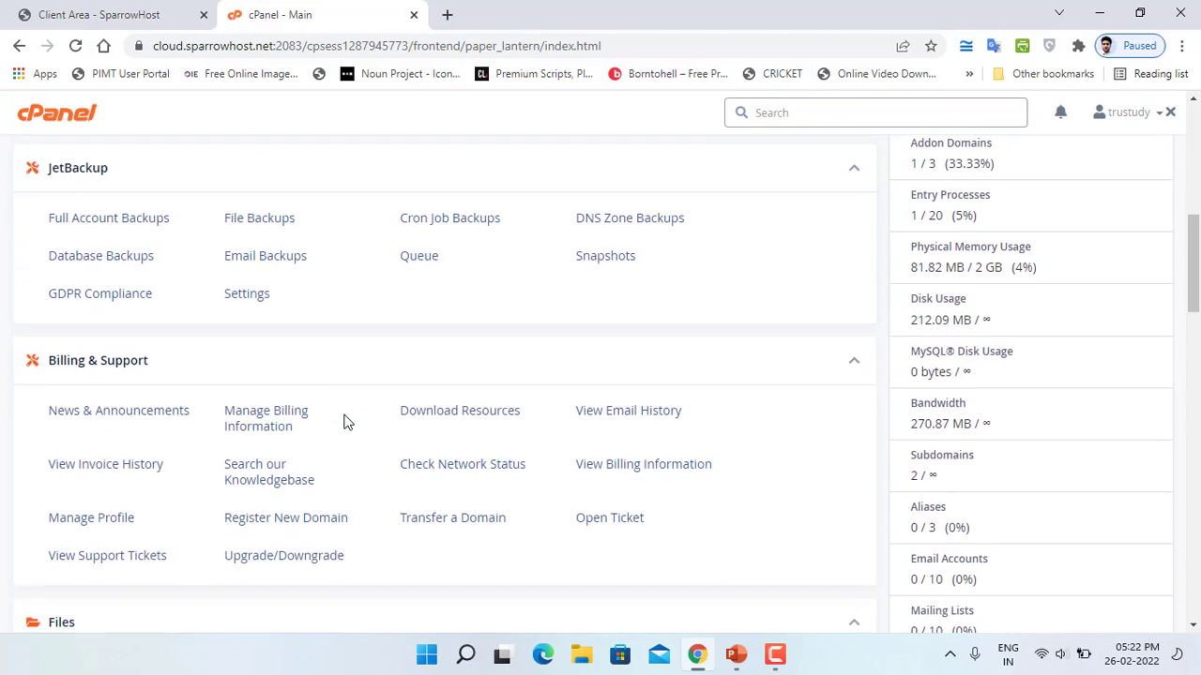
scroll(343, 422, "down", 1)
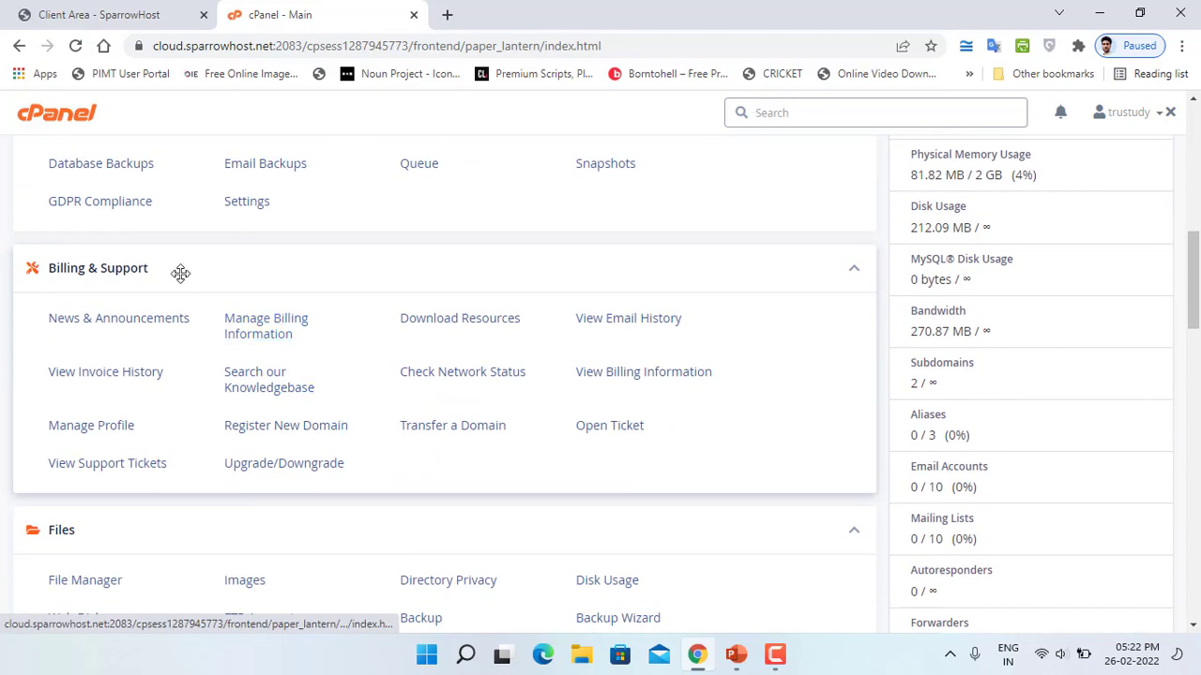
scroll(94, 526, "down", 2)
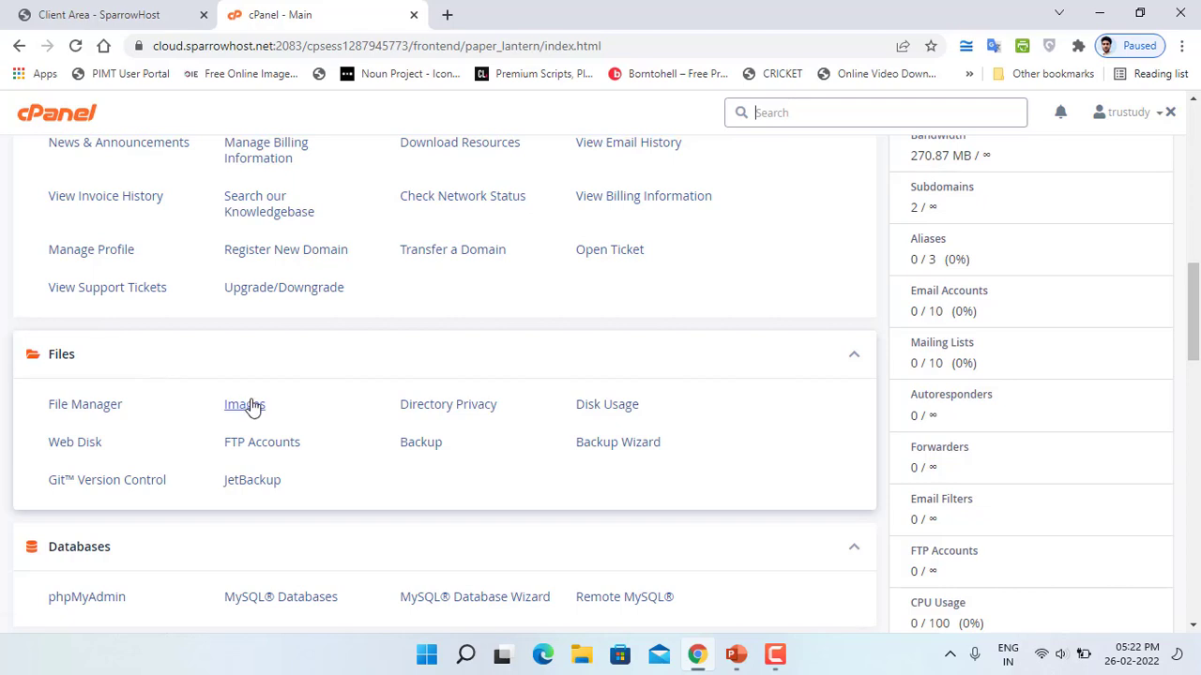
scroll(249, 405, "down", 2)
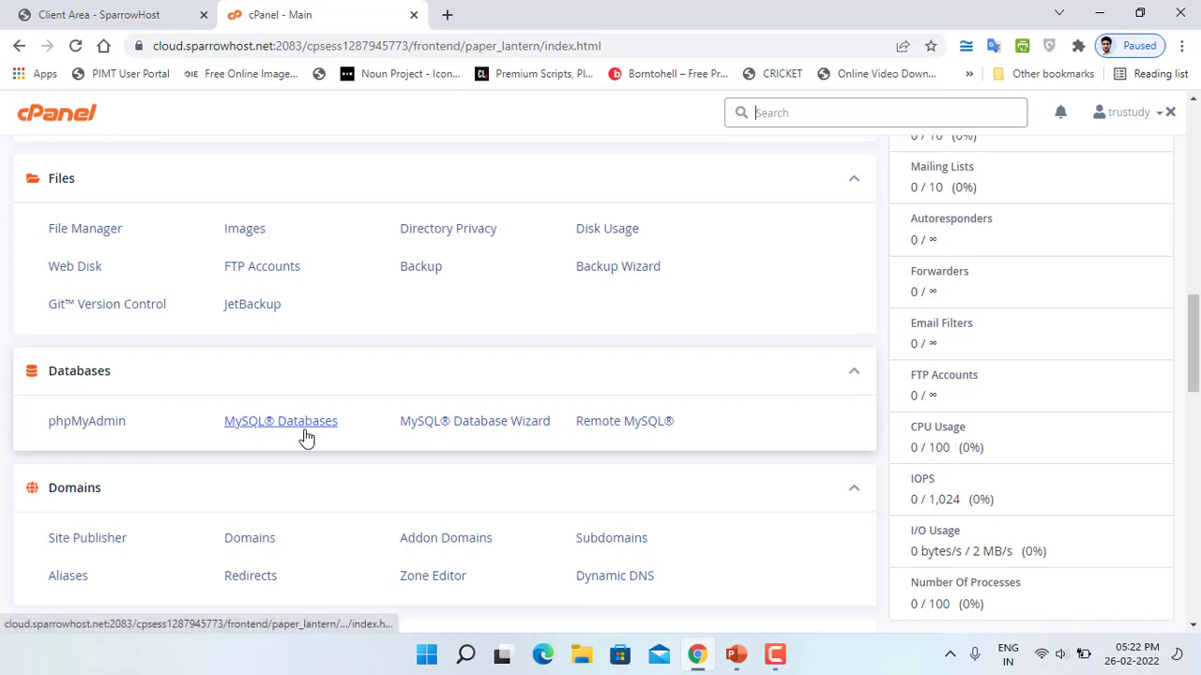
right_click(306, 437)
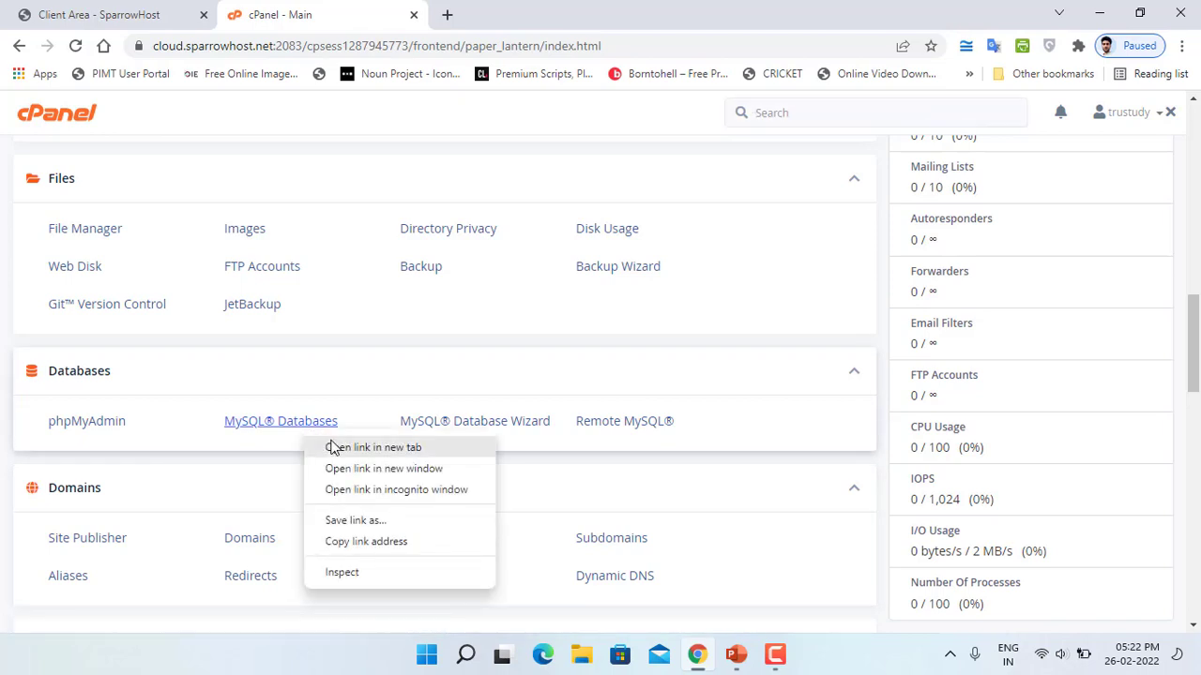
key("Escape")
left_click(530, 12)
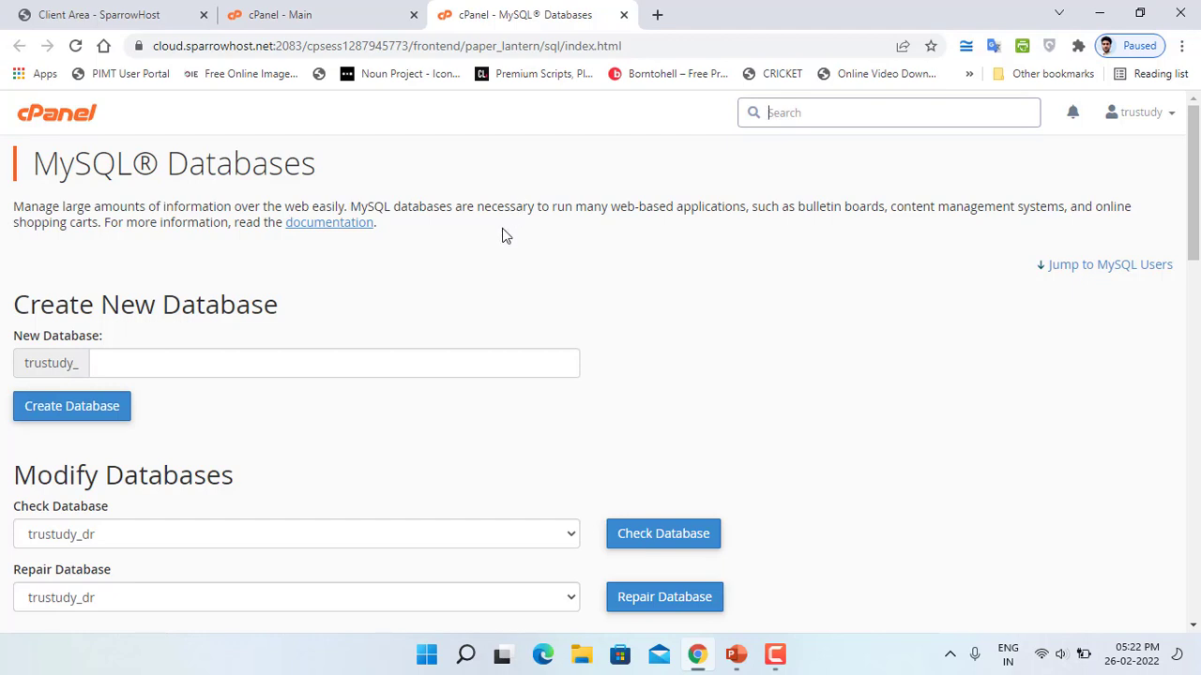
scroll(506, 260, "down", 2)
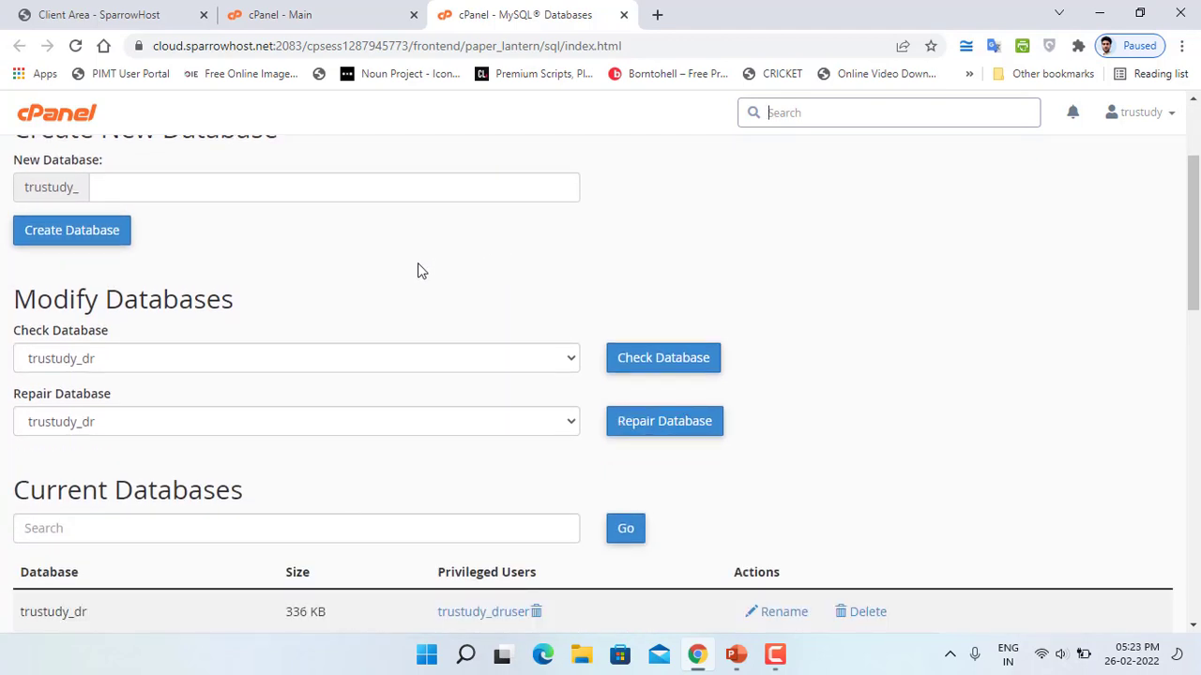
scroll(420, 271, "down", 4)
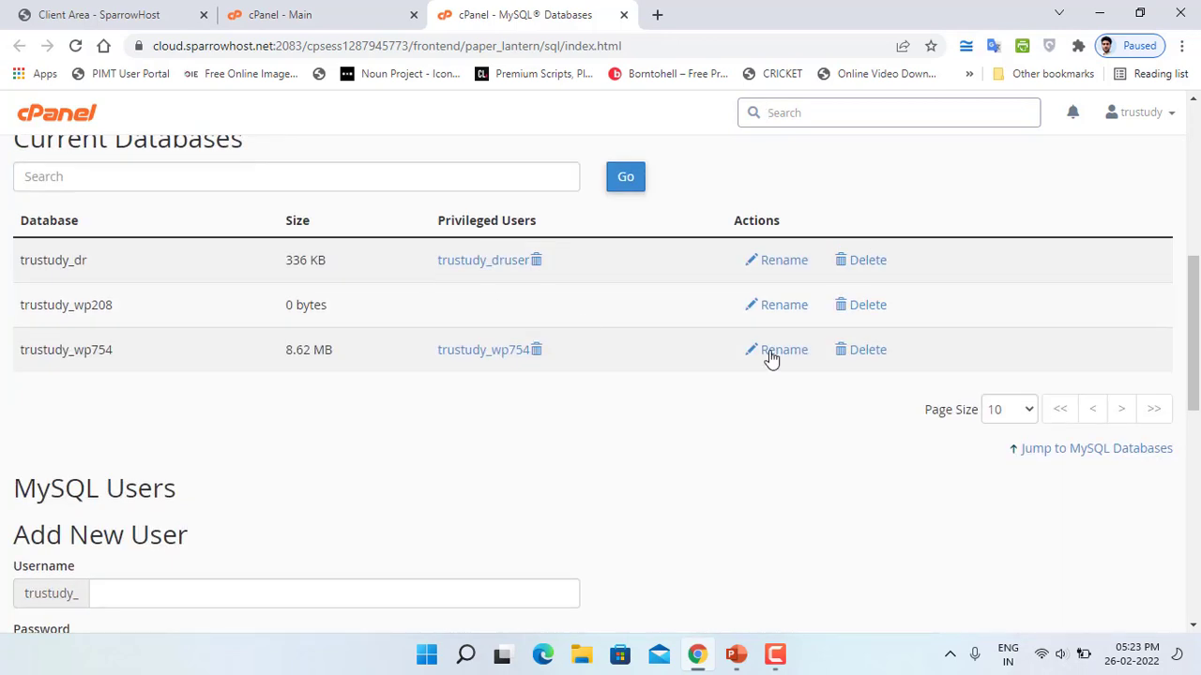
Attempt to delete the empty trustudy_wp208 database, then go back after cPanel refuses.
left_click(855, 310)
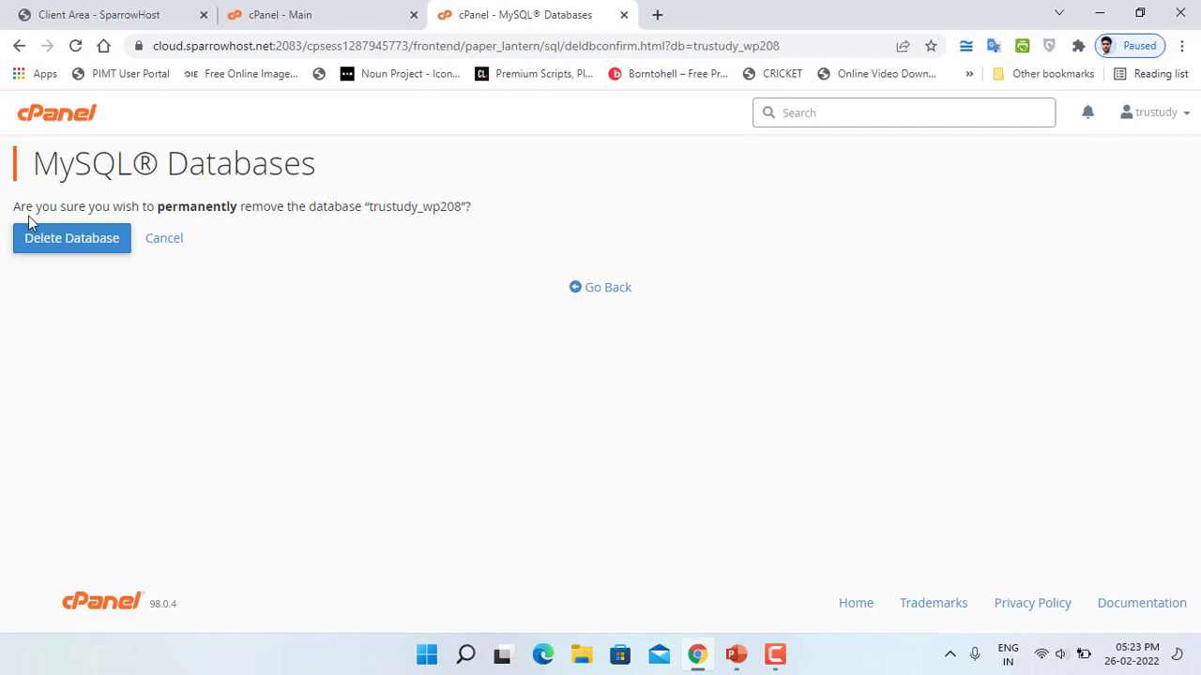
left_click(42, 237)
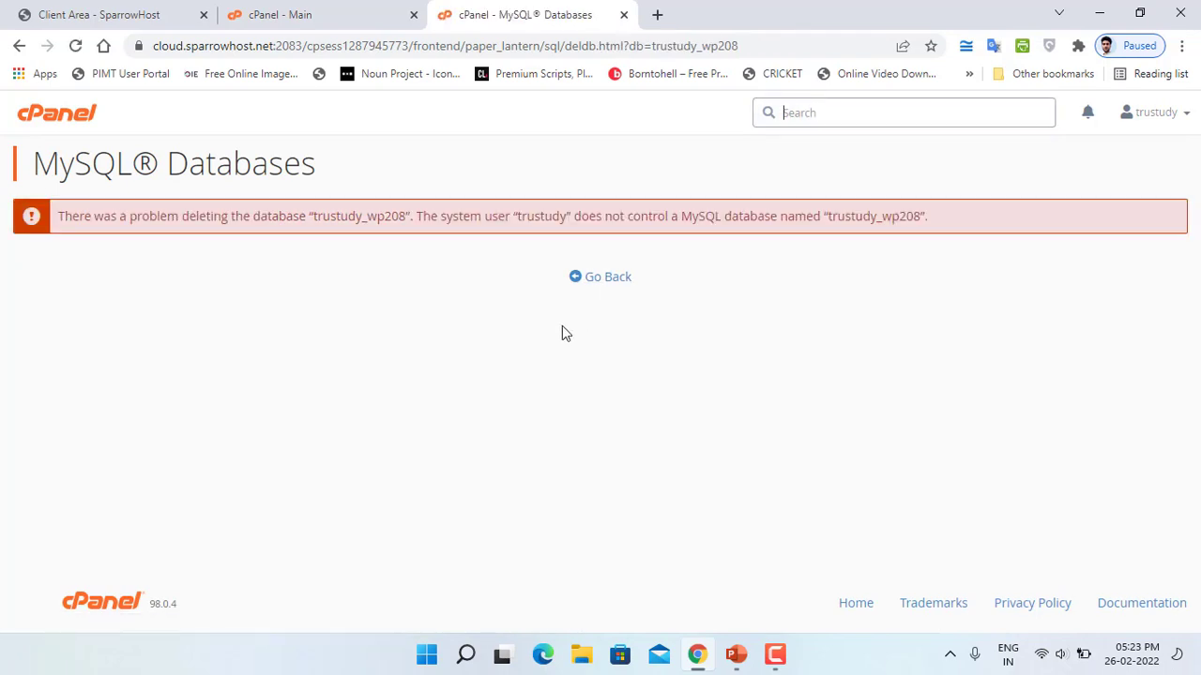
left_click(596, 278)
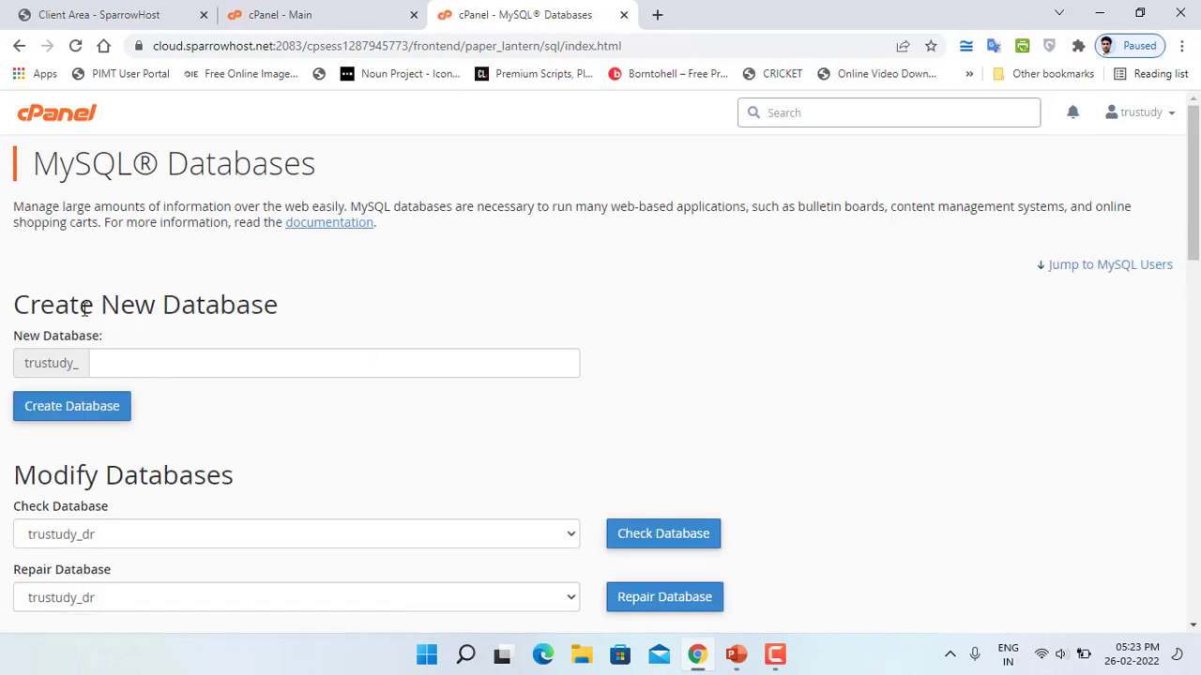
Create a database named 'zee' (trustudy_zee) and confirm it is listed at 0 bytes.
left_click_drag(101, 308, 236, 315)
left_click(291, 313)
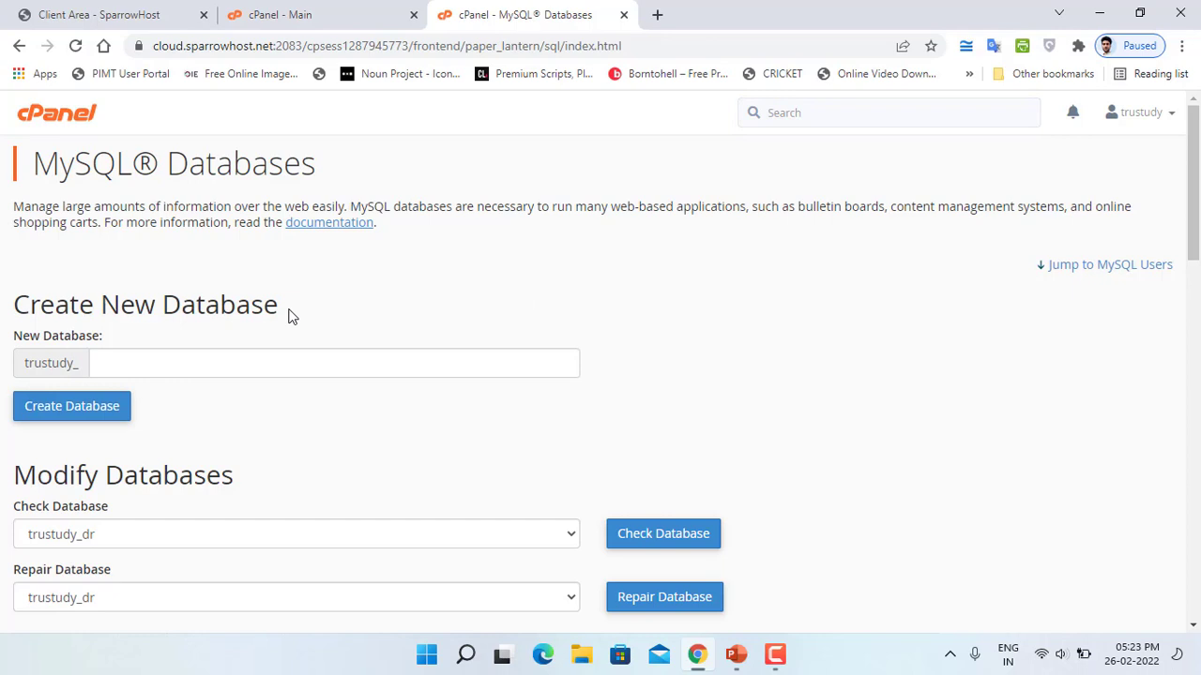
left_click(216, 373)
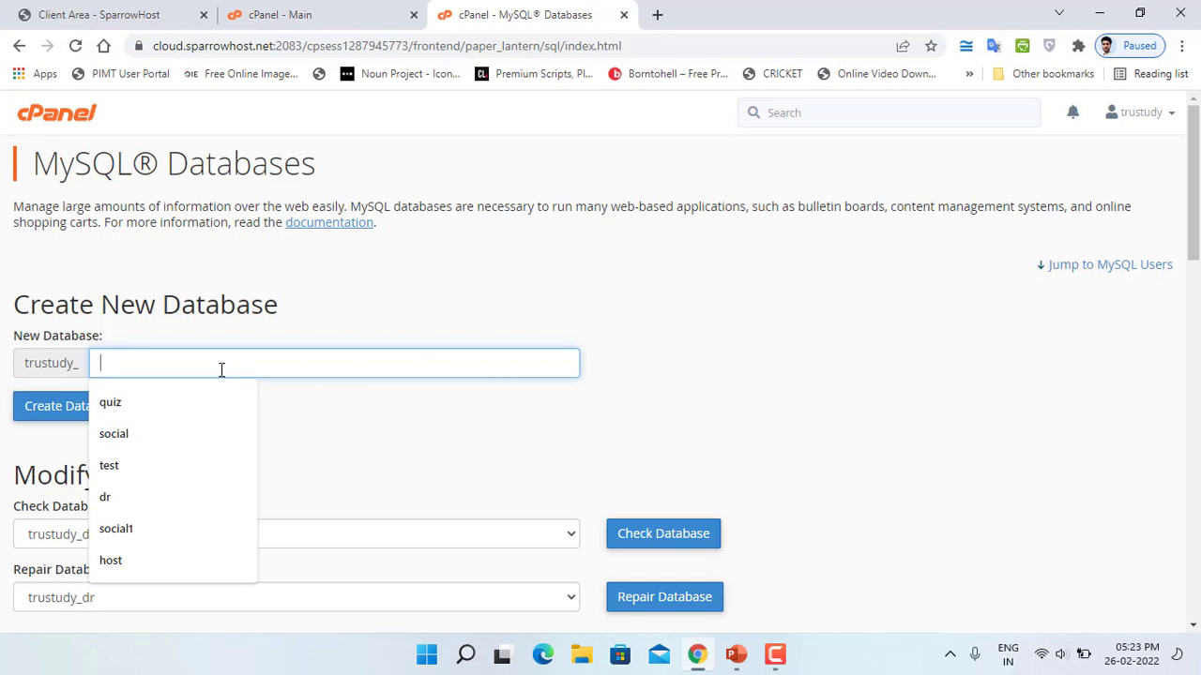
type("zee")
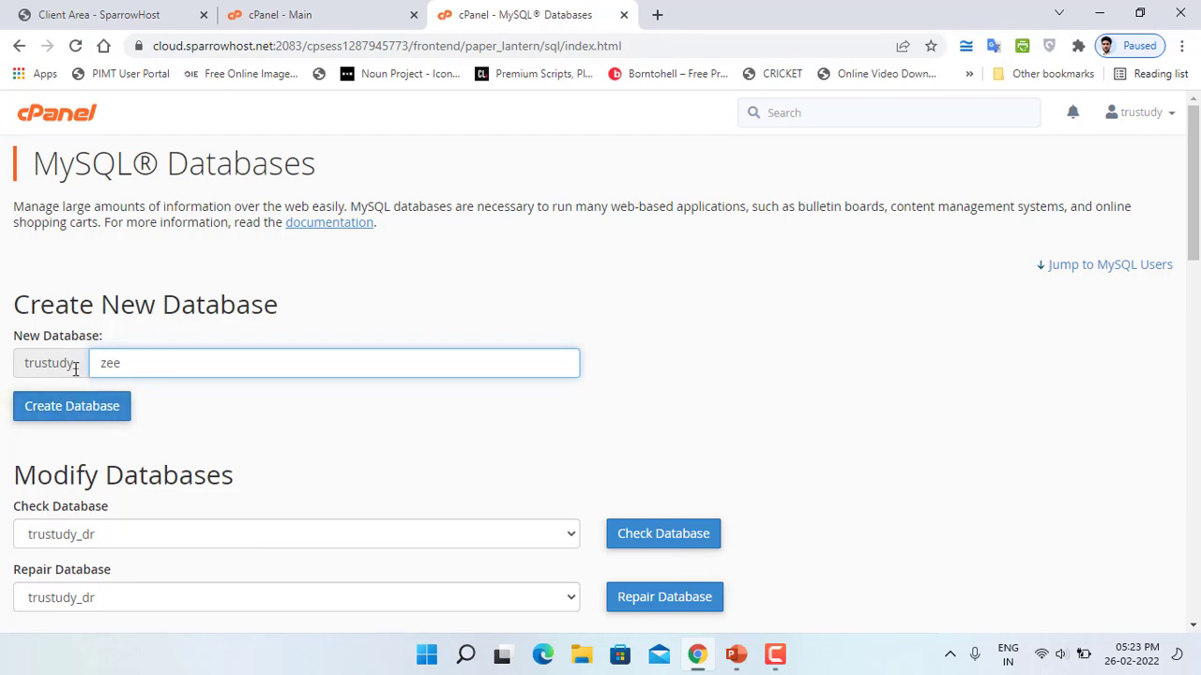
left_click(88, 415)
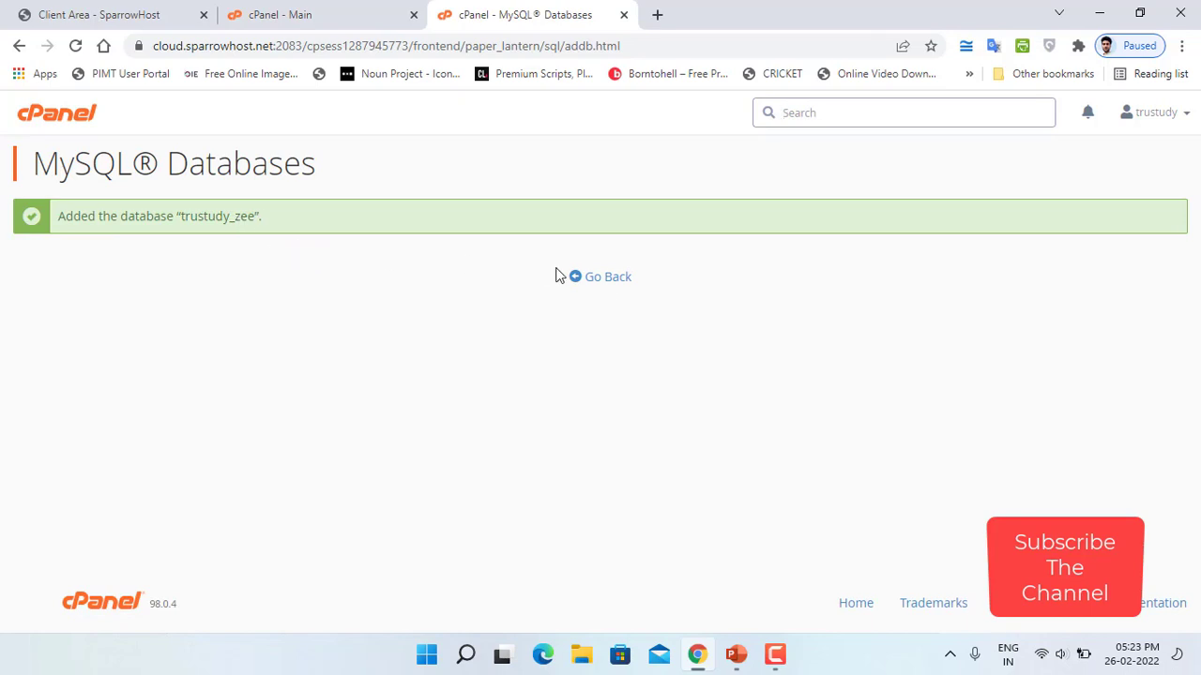
left_click(613, 285)
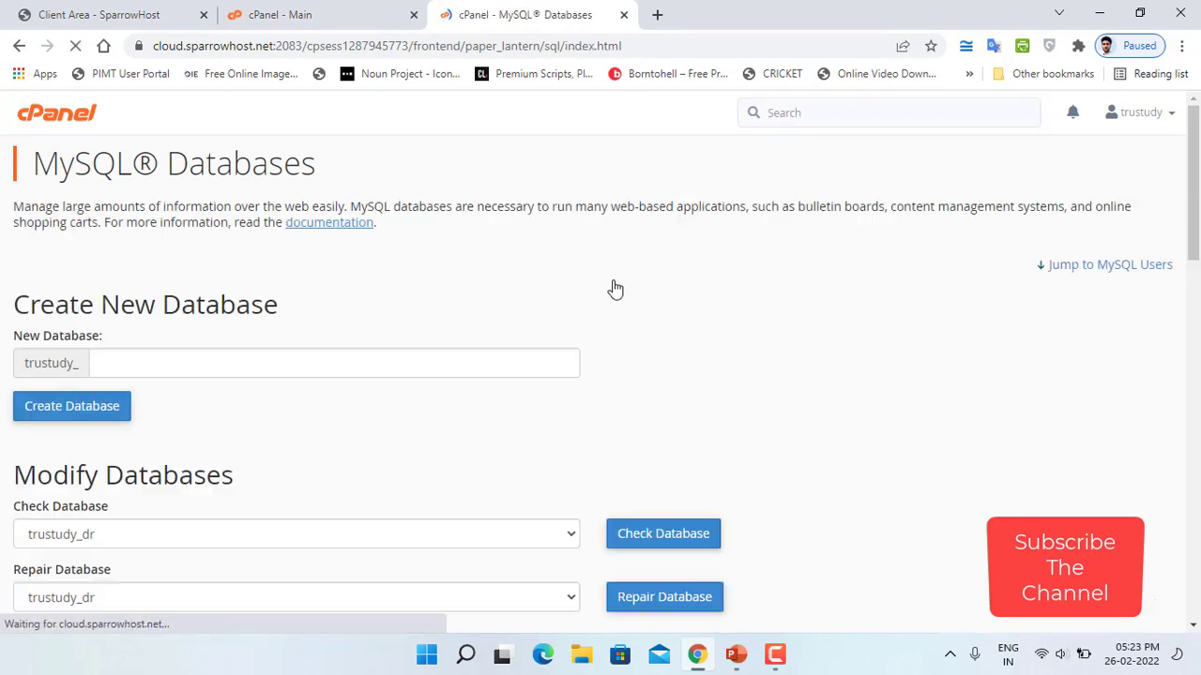
scroll(525, 357, "down", 2)
scroll(504, 362, "down", 1)
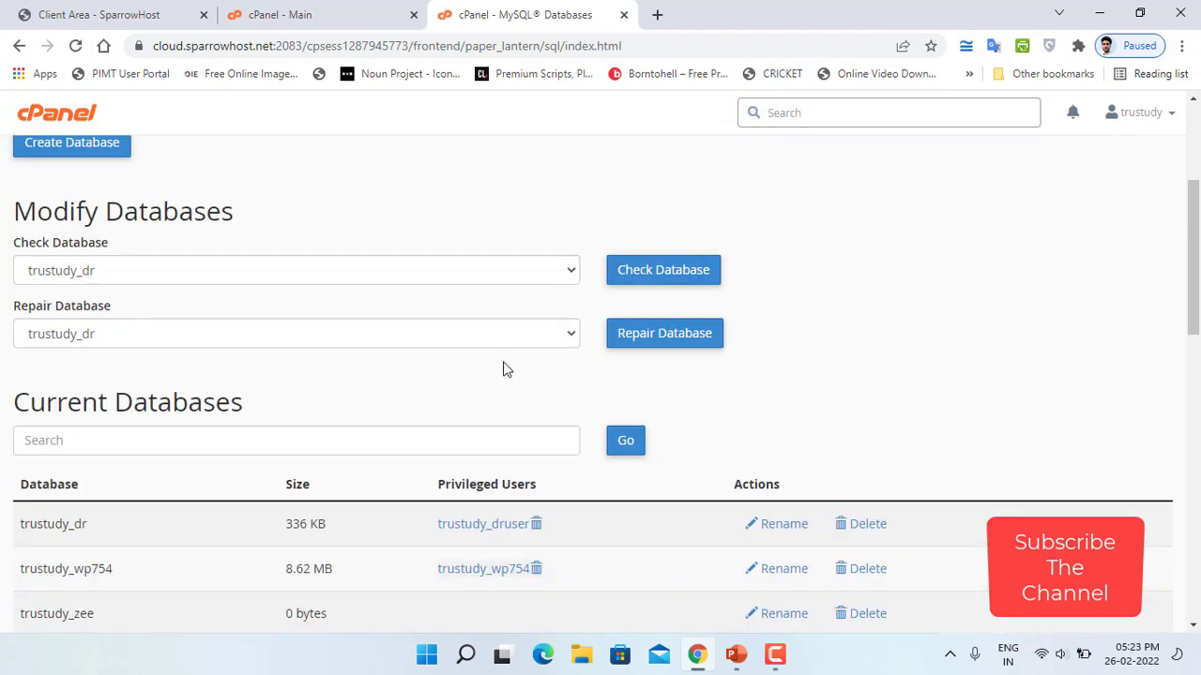
scroll(503, 361, "down", 1)
scroll(503, 361, "down", 2)
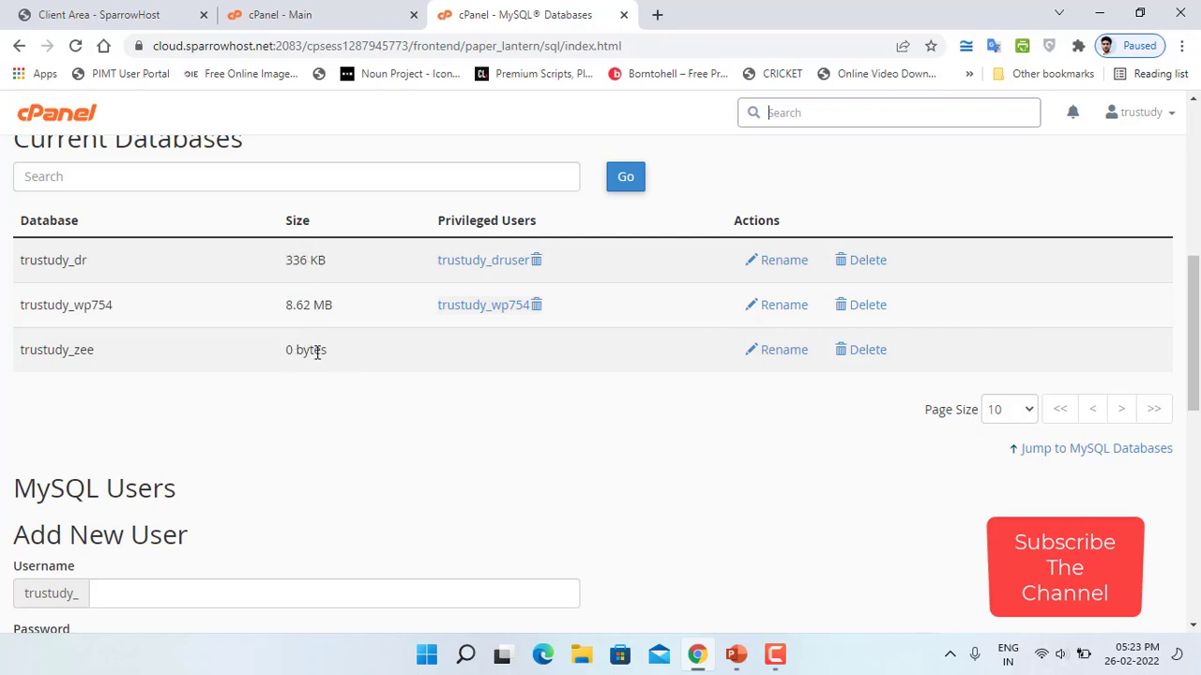
scroll(310, 352, "down", 3)
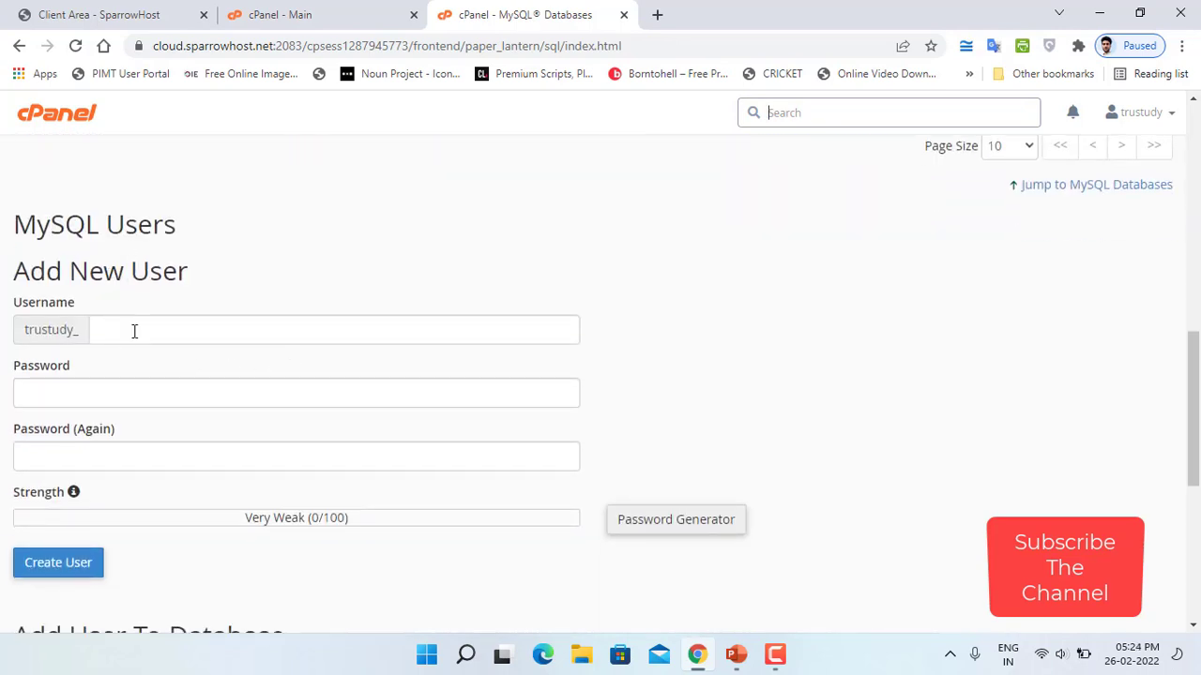
Enter 'zee1' as the new MySQL username.
left_click(134, 330)
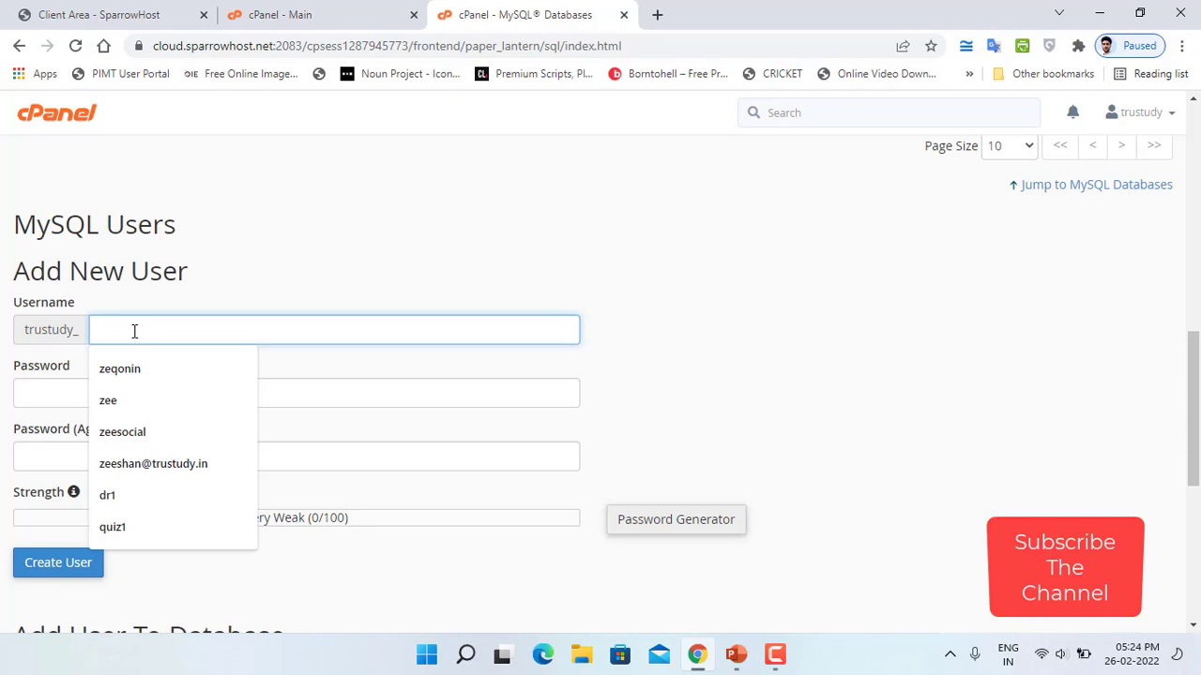
left_click(116, 402)
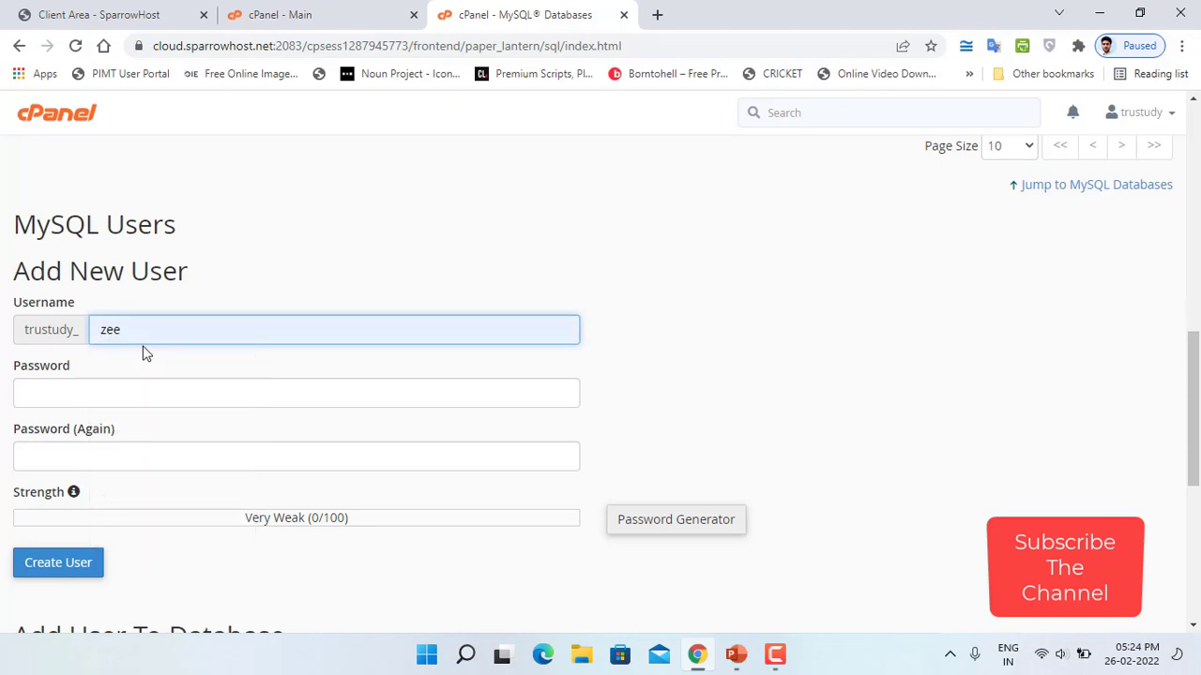
type("1")
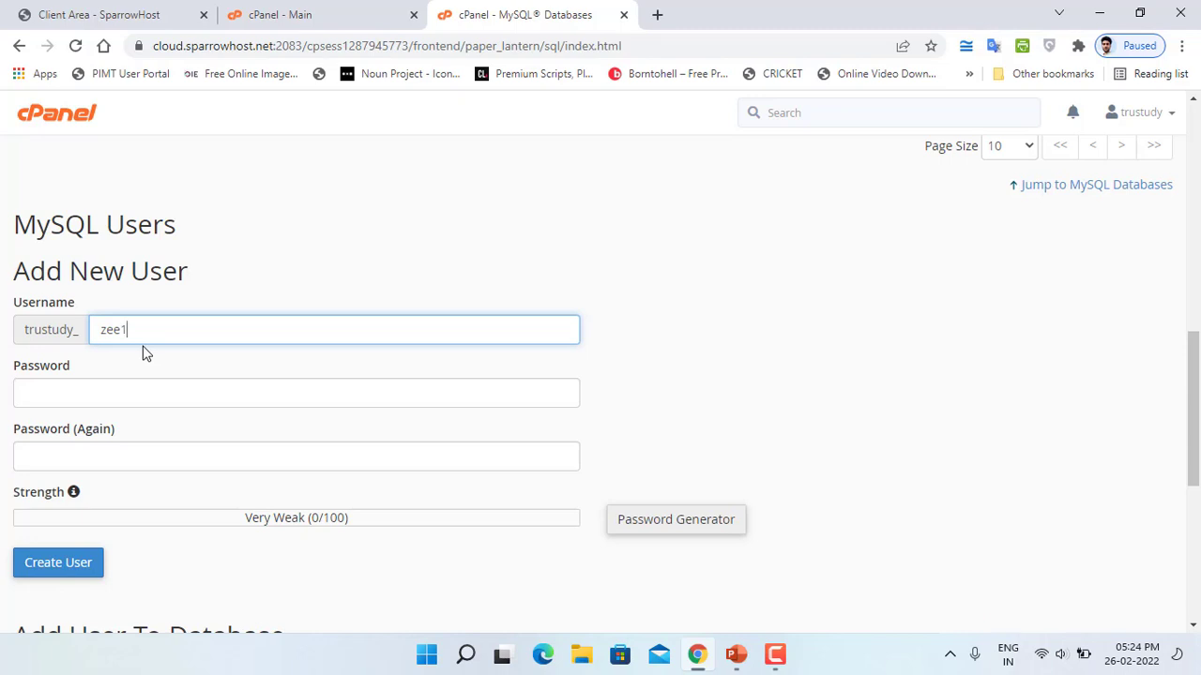
left_click(97, 398)
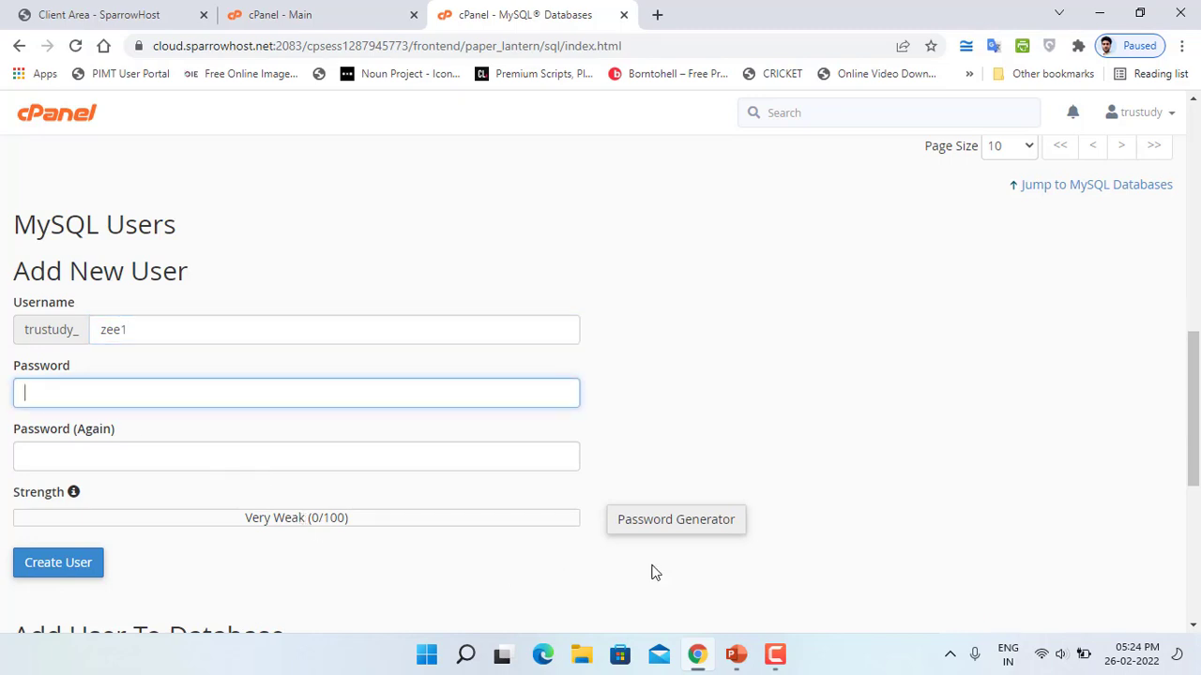
Type and confirm a very strong password, then create user trustudy_zee1.
left_click(678, 533)
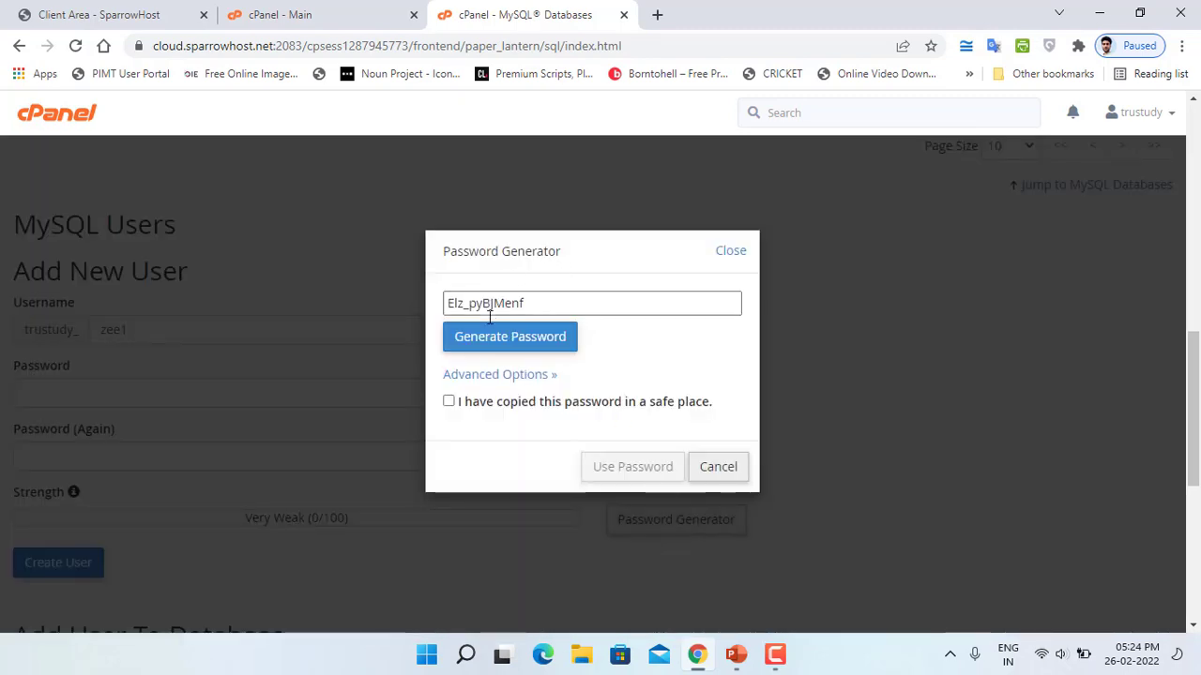
left_click(729, 251)
left_click(230, 393)
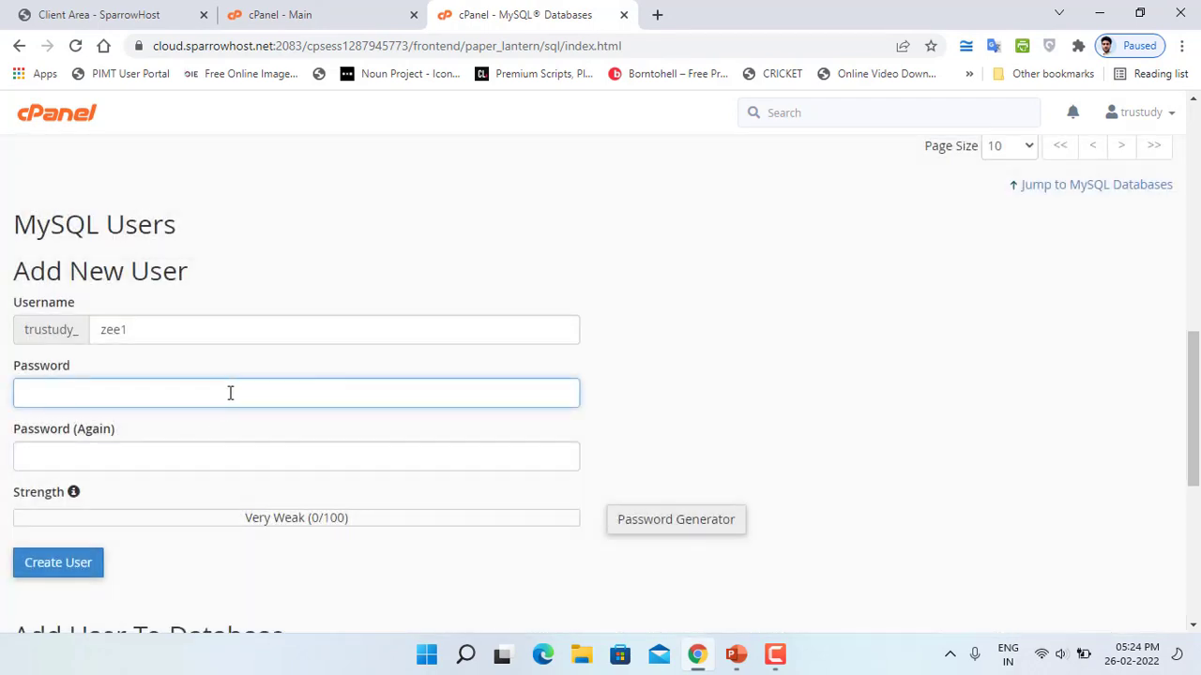
type("•••••••")
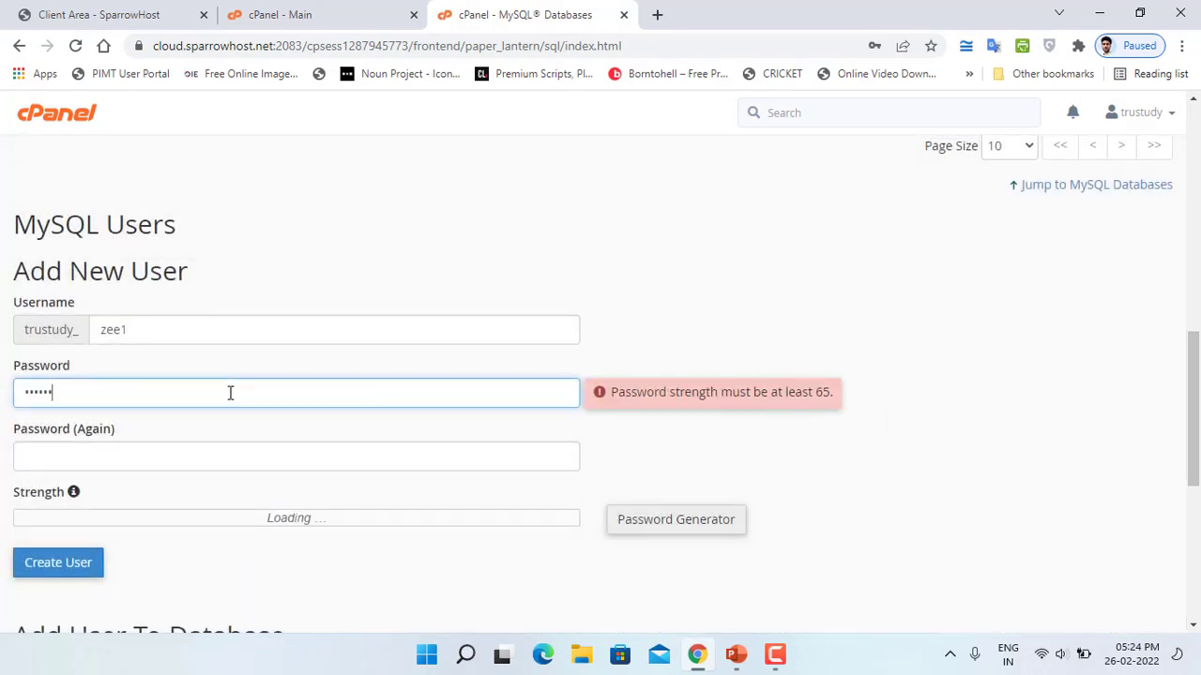
type("•••••")
key("Tab")
type("••••••")
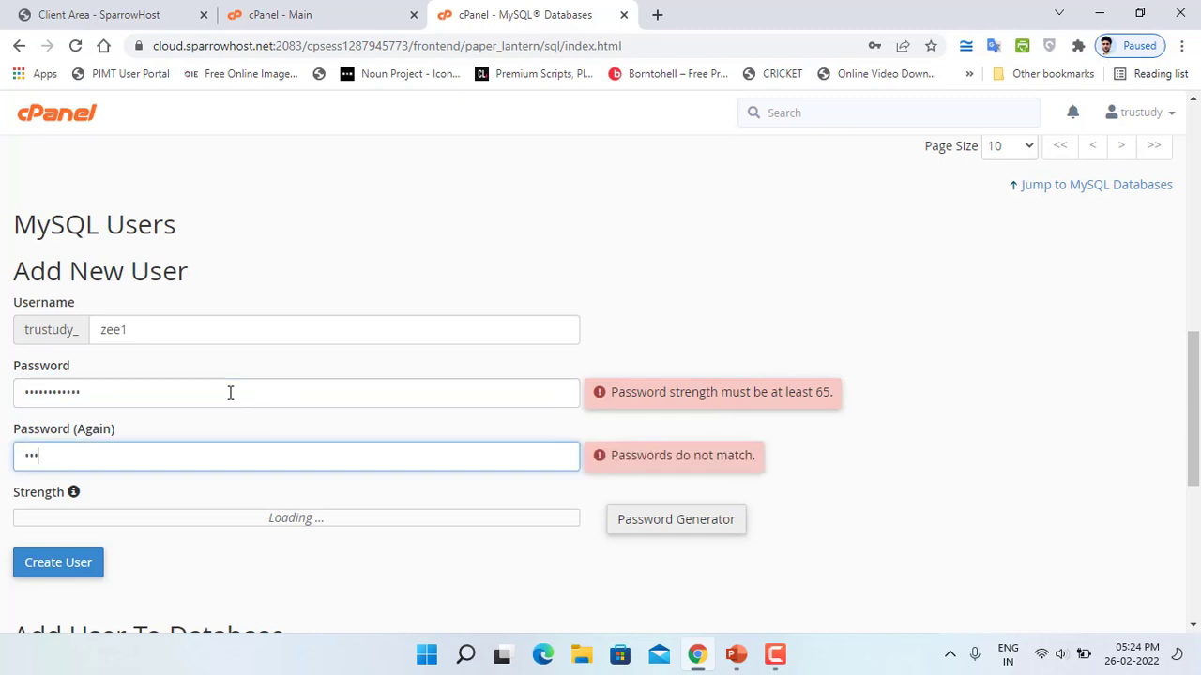
type("••••••")
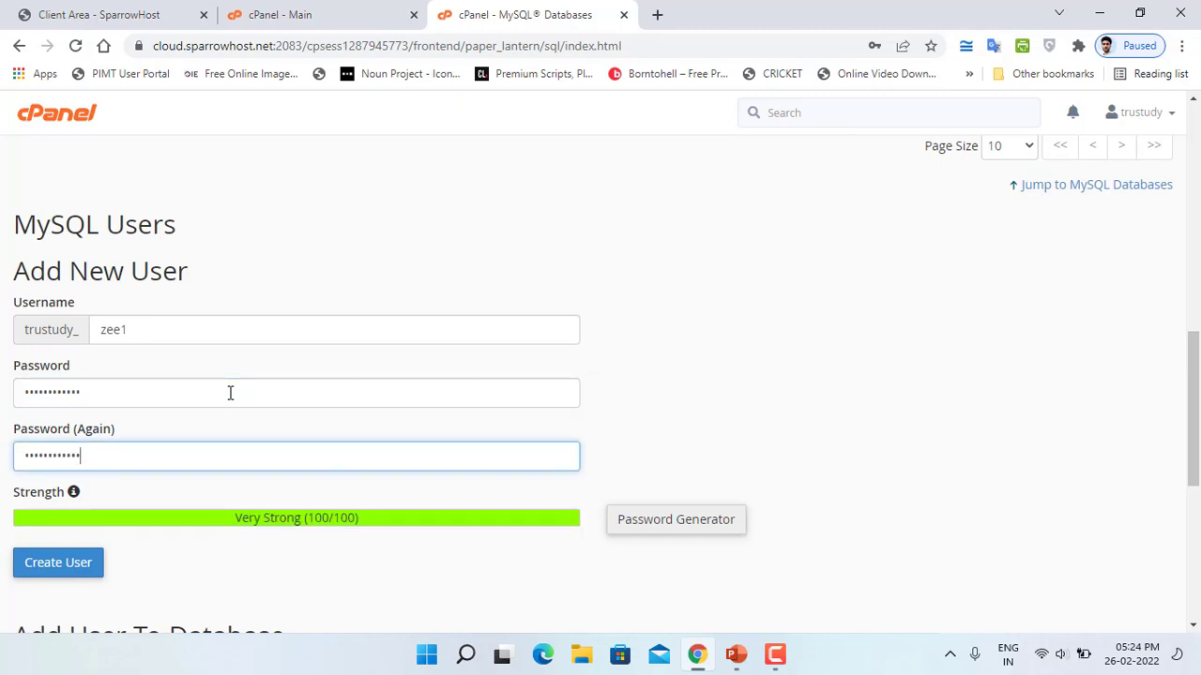
scroll(225, 394, "down", 1)
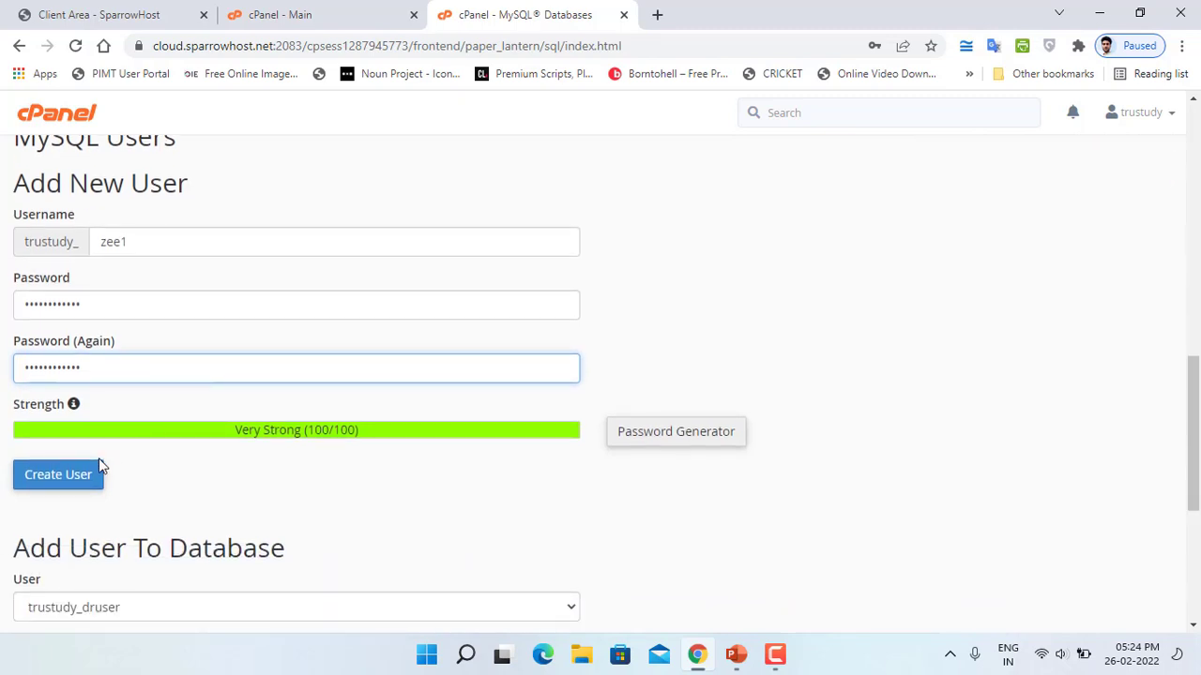
left_click(84, 477)
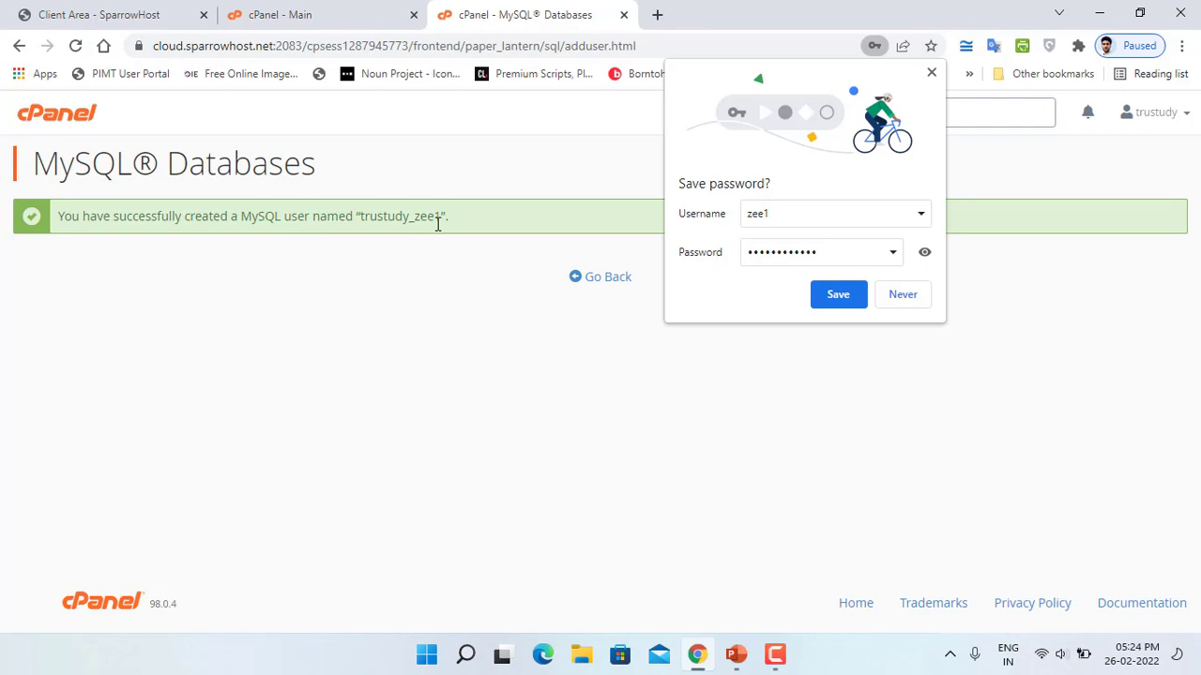
Go back to MySQL Databases, dismiss Chrome's save-password prompt, and scroll to Add User To Database.
left_click(599, 276)
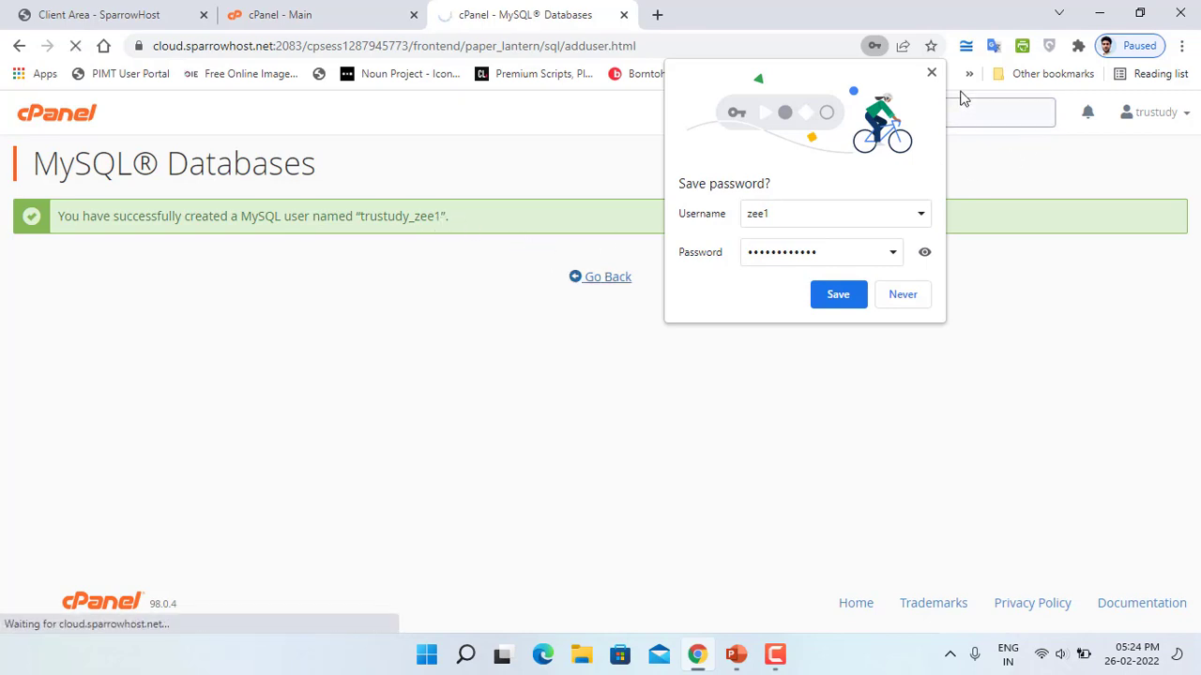
left_click(931, 73)
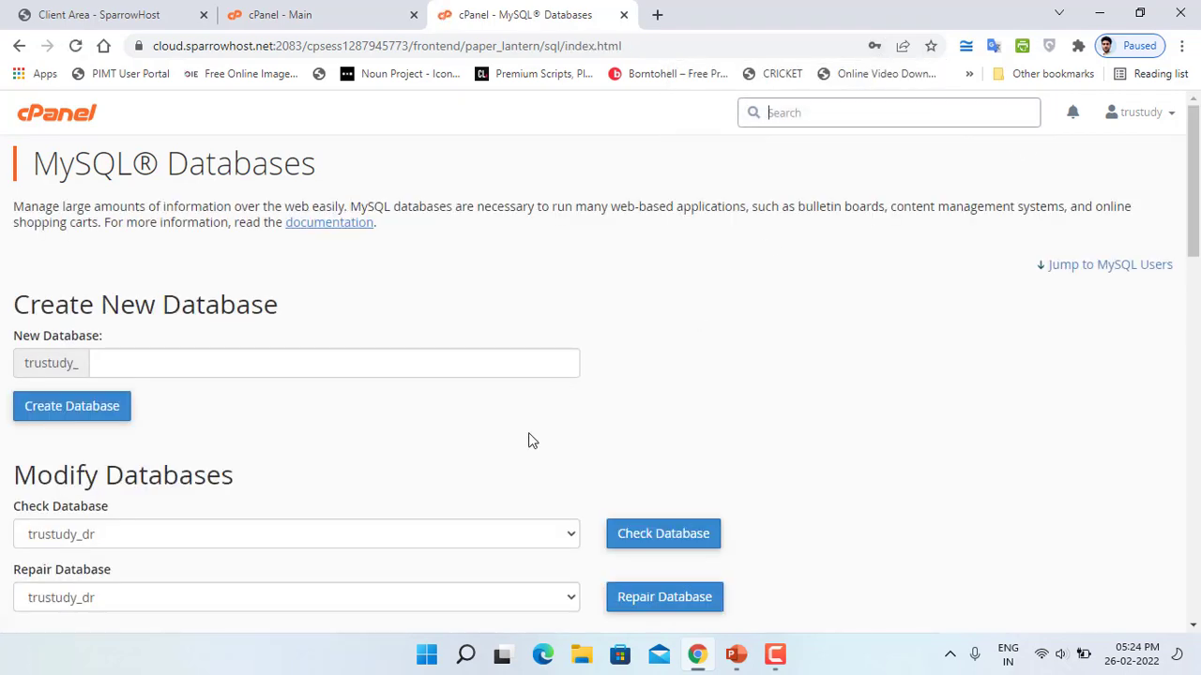
scroll(528, 441, "down", 1)
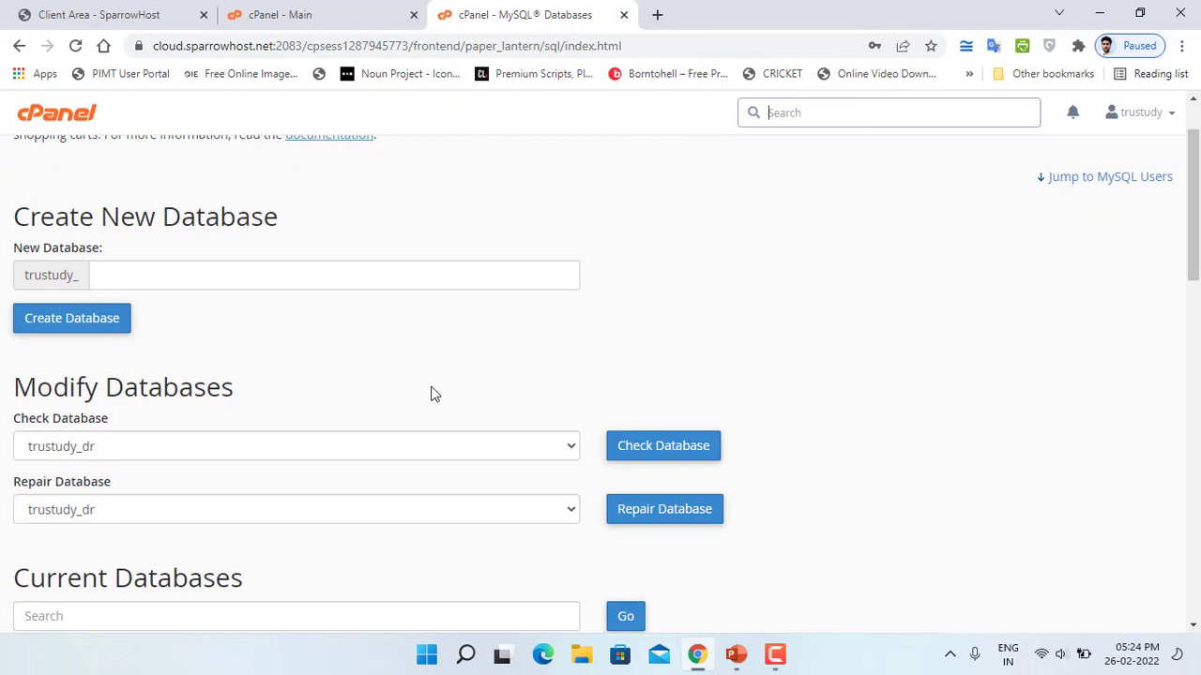
scroll(433, 394, "down", 6)
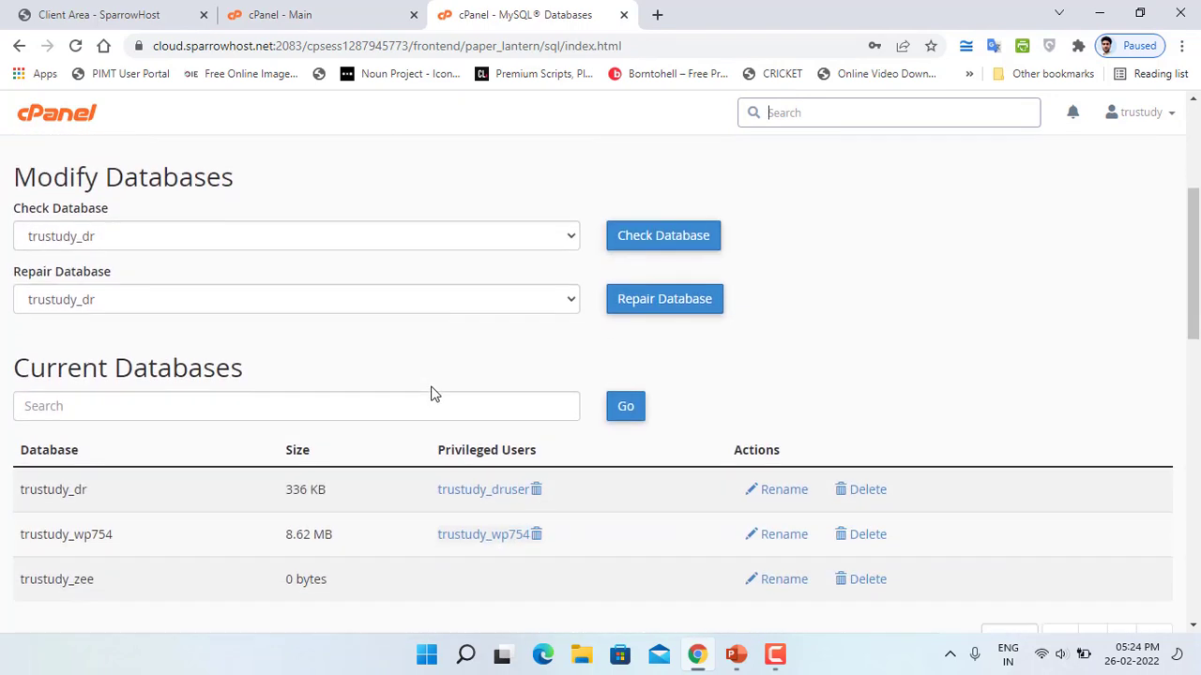
scroll(436, 400, "down", 5)
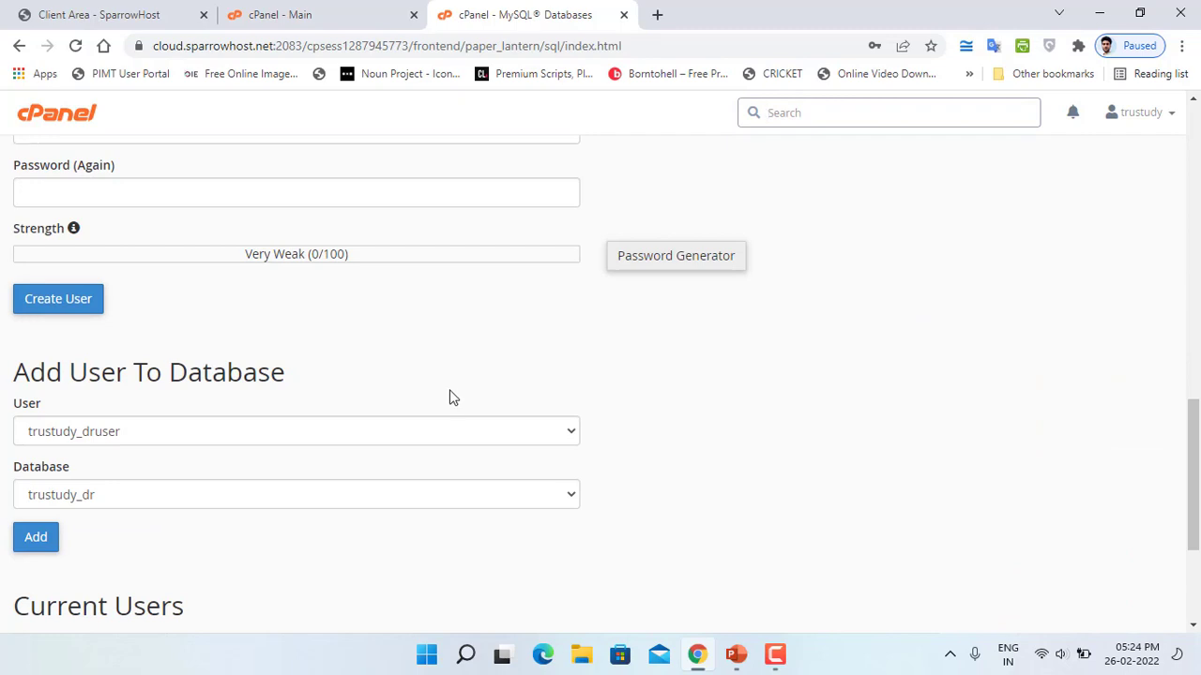
left_click_drag(73, 374, 226, 373)
left_click(51, 372)
left_click_drag(102, 370, 285, 366)
left_click(204, 360)
scroll(882, 405, "down", 1)
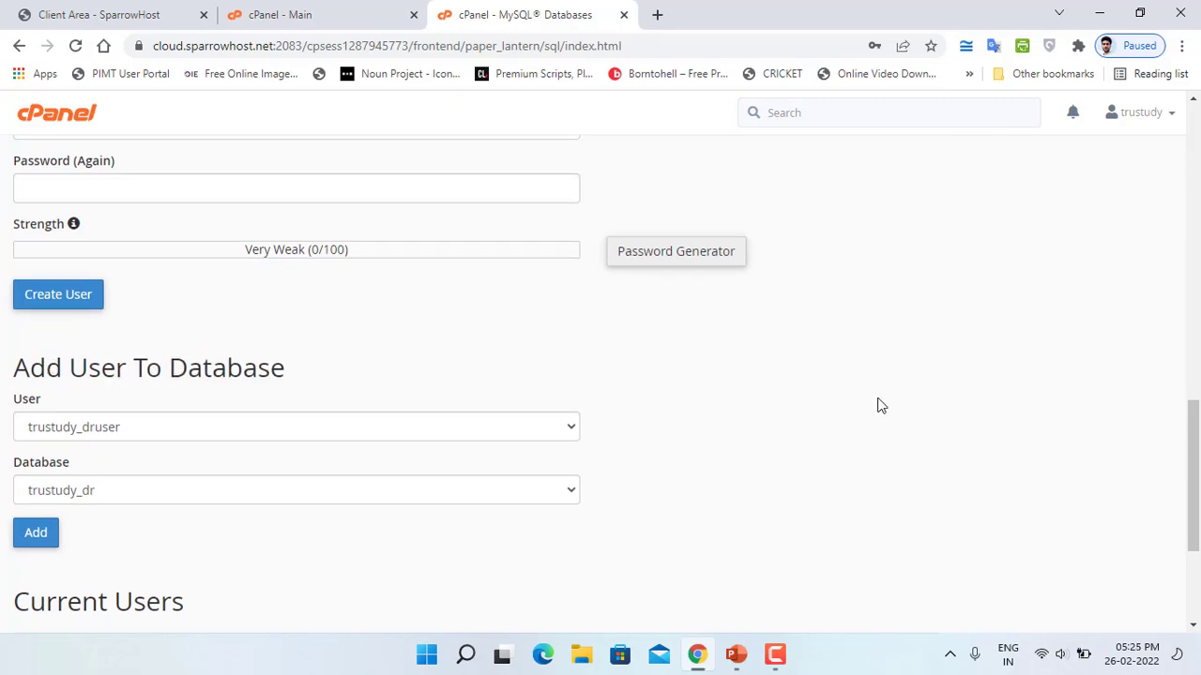
scroll(882, 405, "down", 2)
Add user trustudy_zee1 to the trustudy_zee database.
left_click(558, 263)
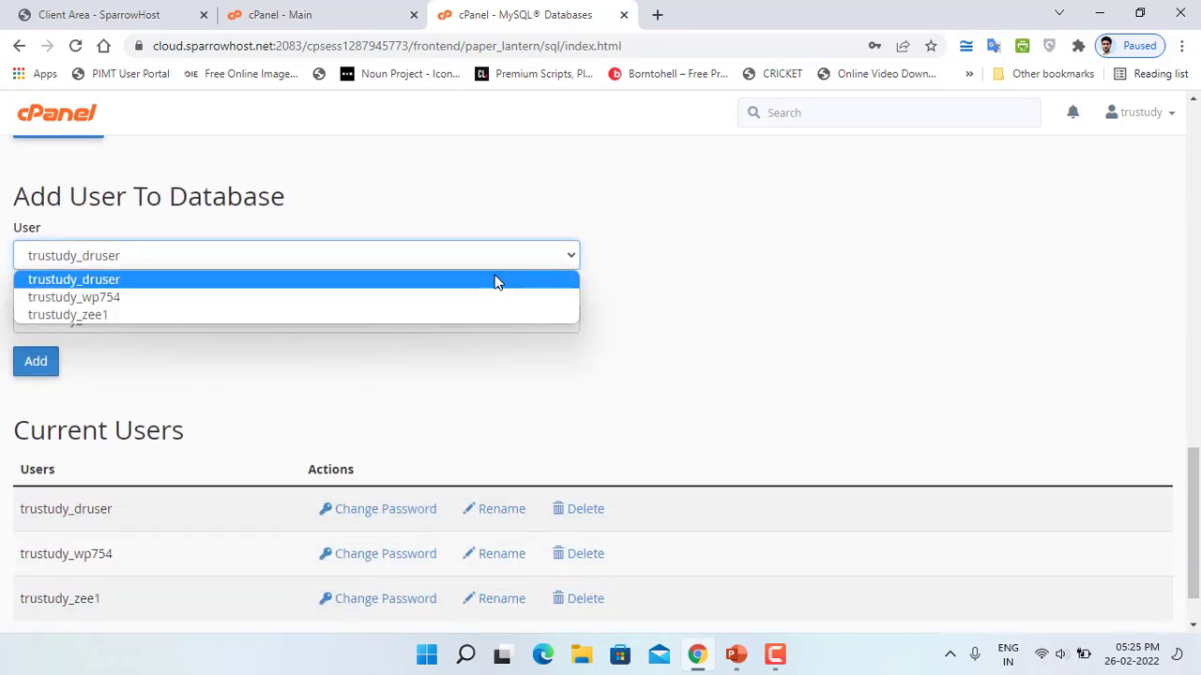
left_click(284, 225)
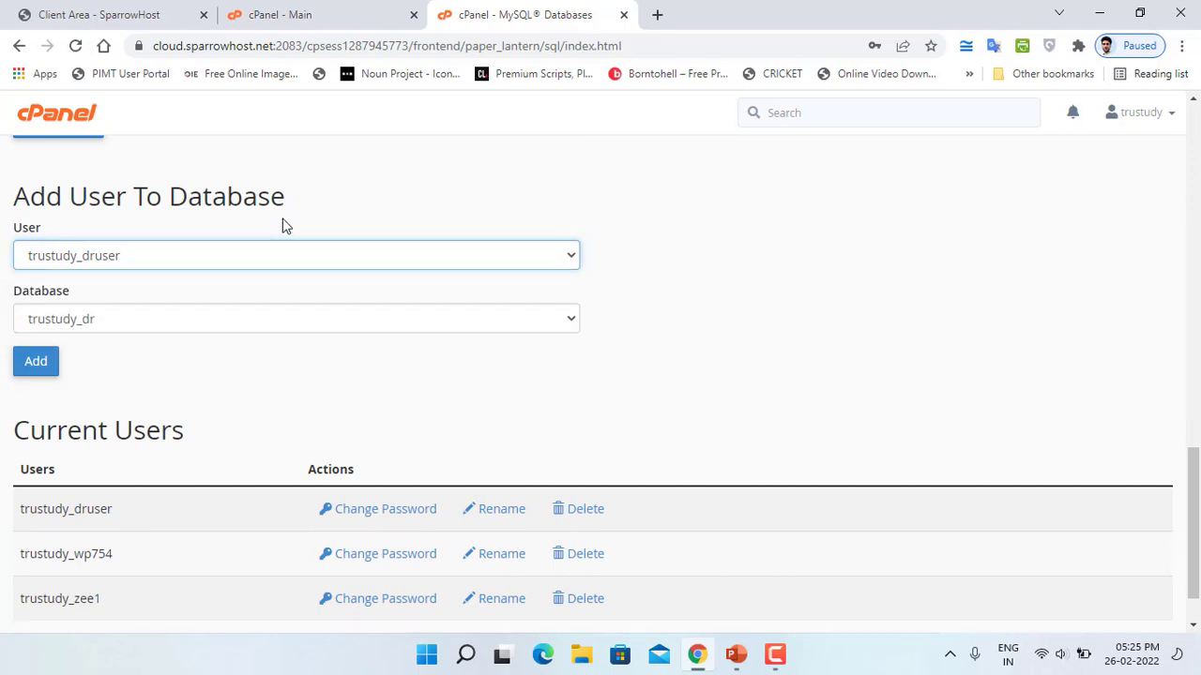
left_click(231, 260)
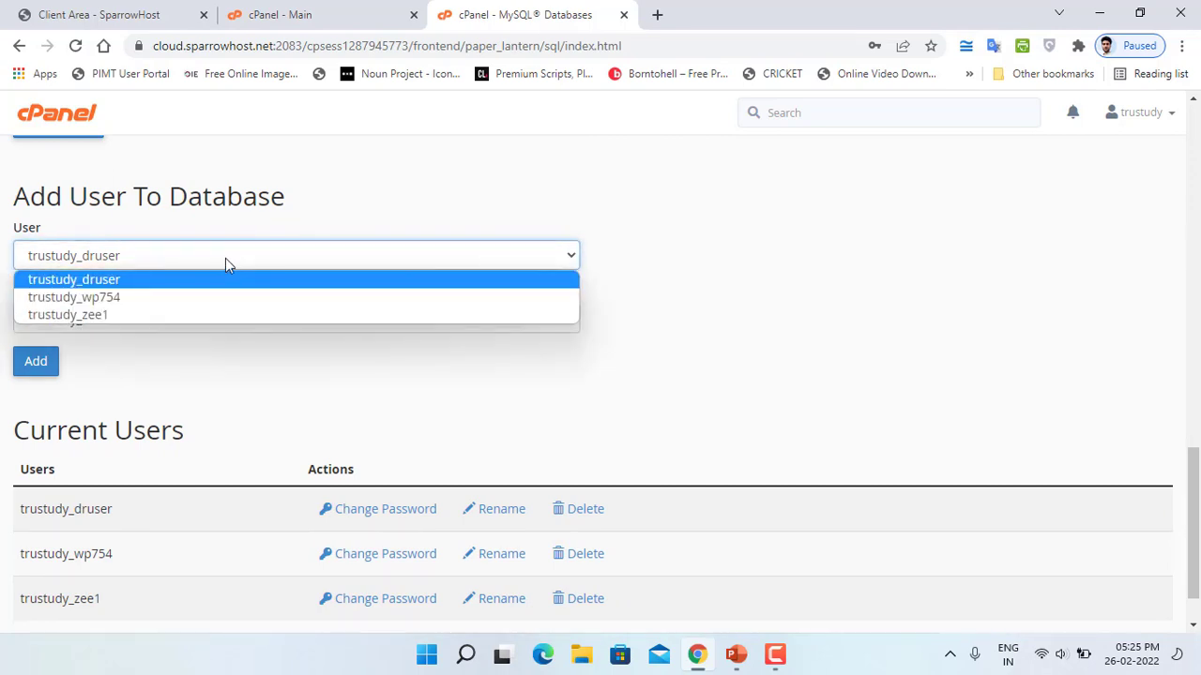
left_click(182, 313)
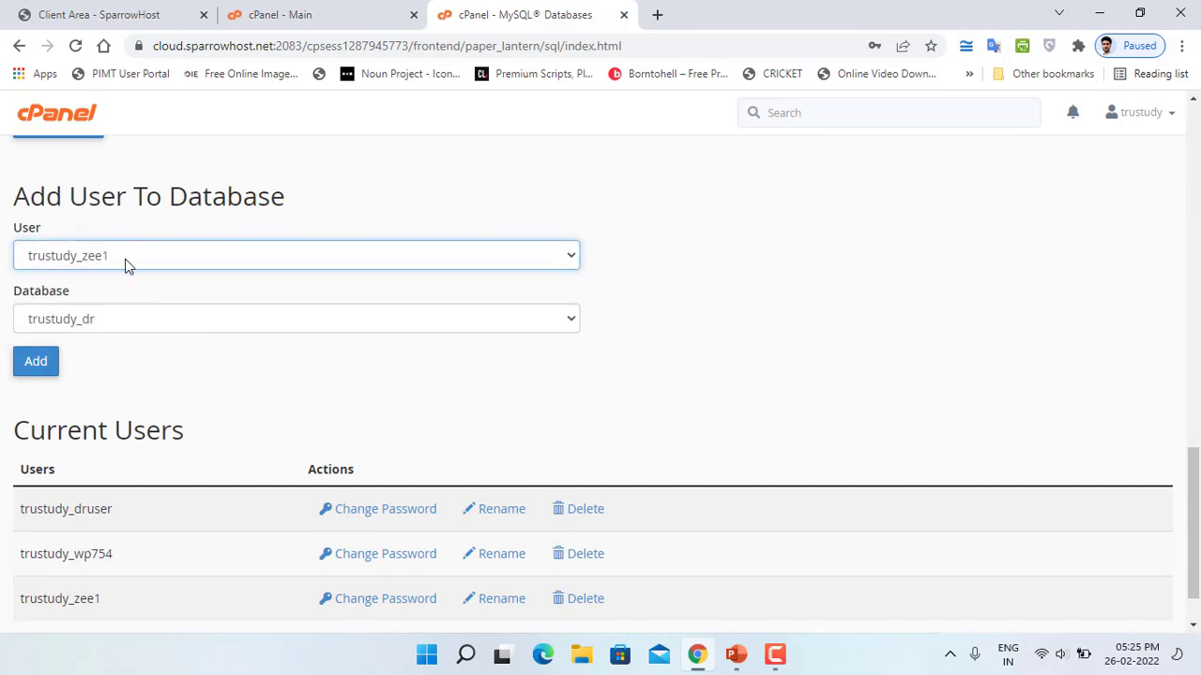
left_click(125, 323)
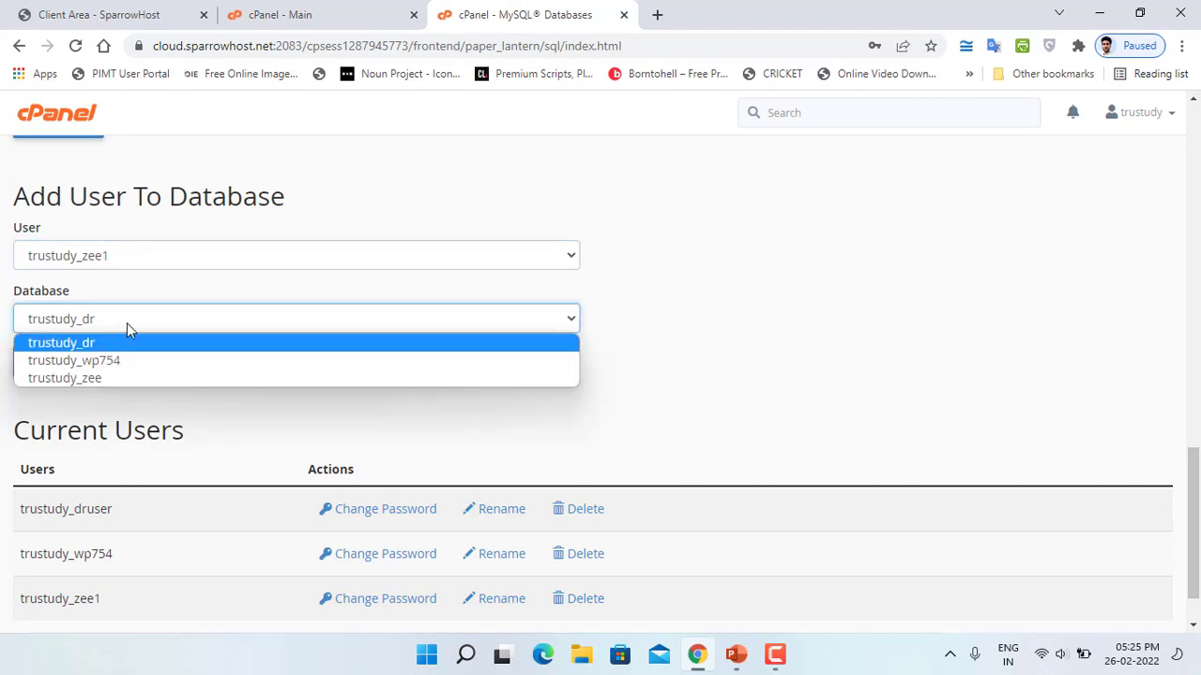
left_click(120, 379)
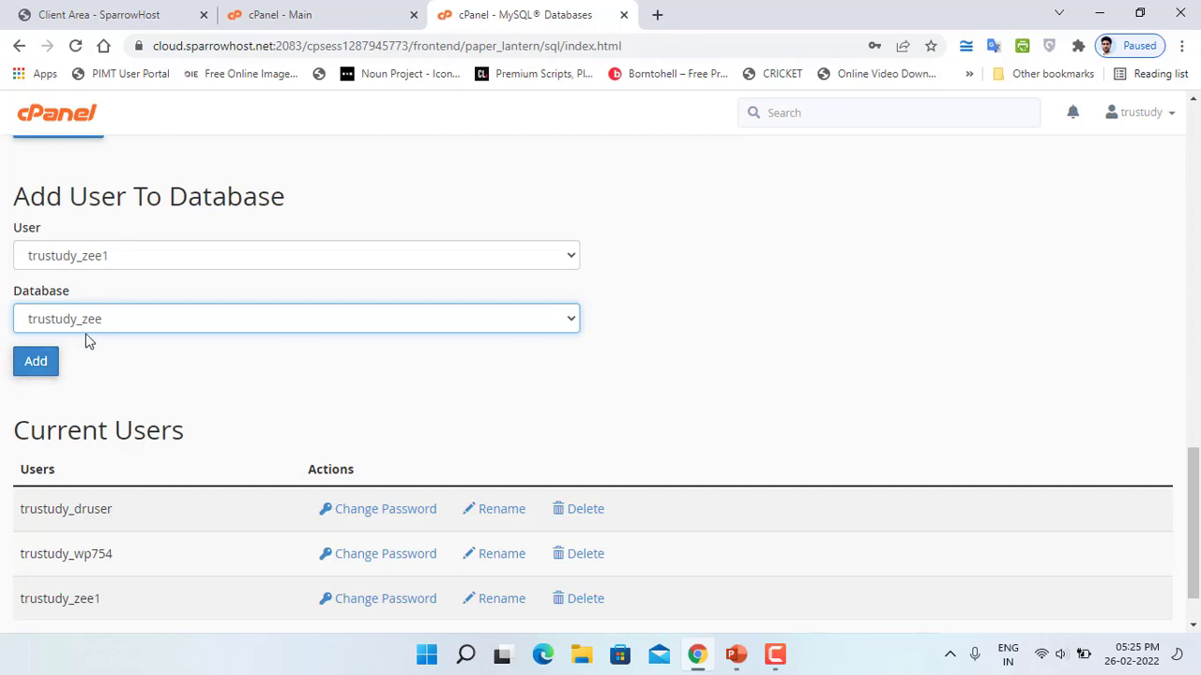
left_click(39, 361)
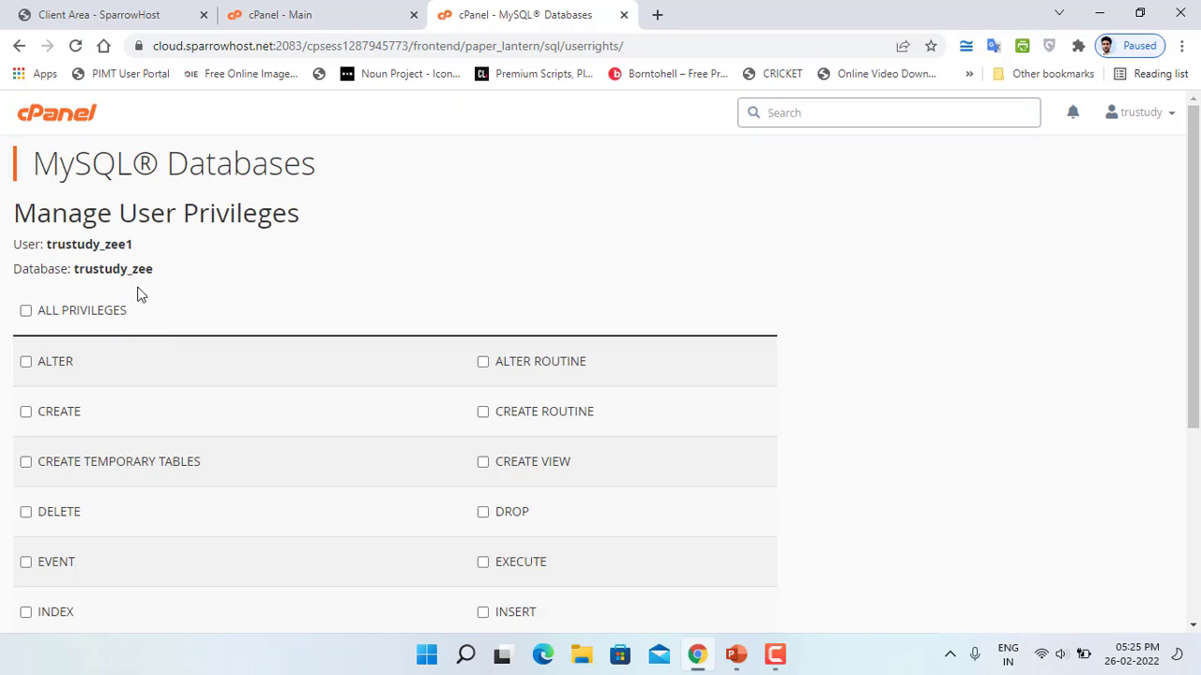
Grant ALL PRIVILEGES to trustudy_zee1 on trustudy_zee and save with Make Changes.
scroll(137, 295, "down", 1)
left_click(48, 225)
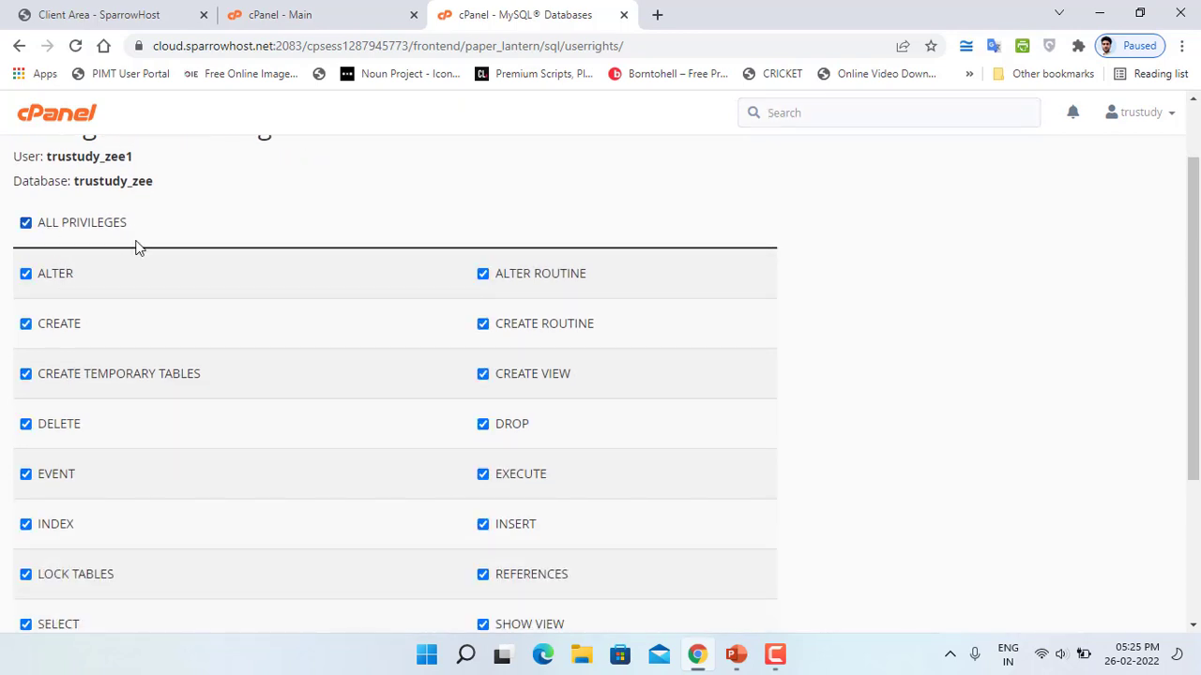
scroll(153, 339, "down", 1)
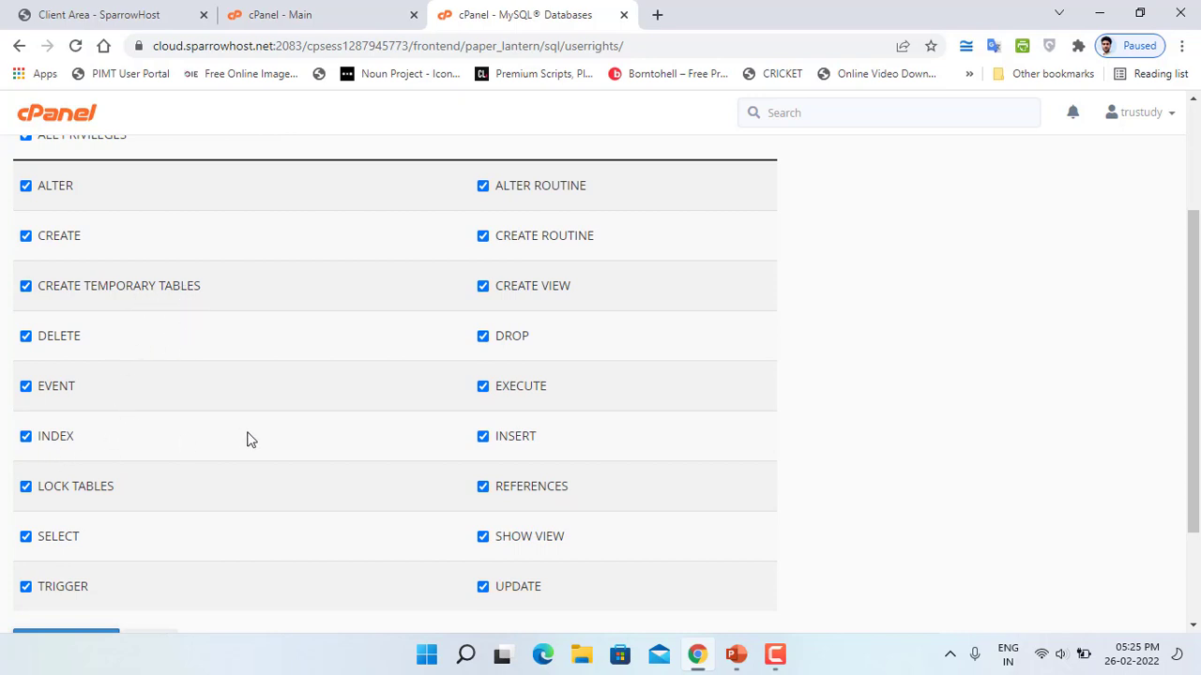
scroll(281, 403, "down", 2)
scroll(94, 309, "up", 4)
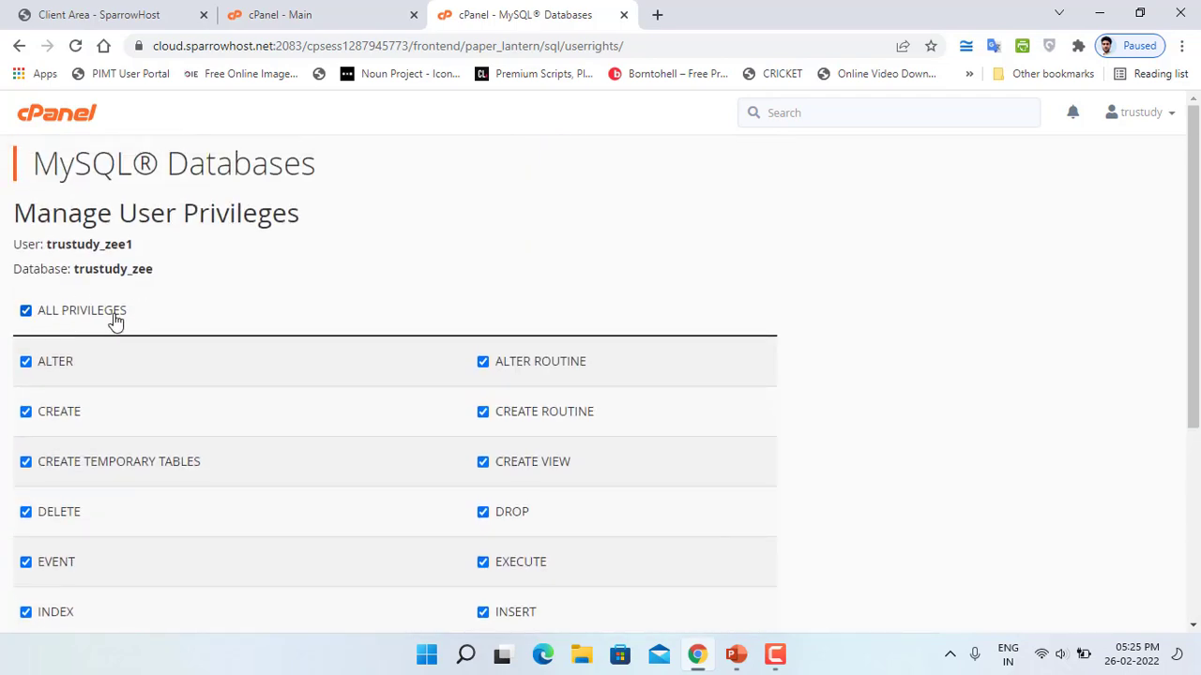
scroll(150, 333, "down", 4)
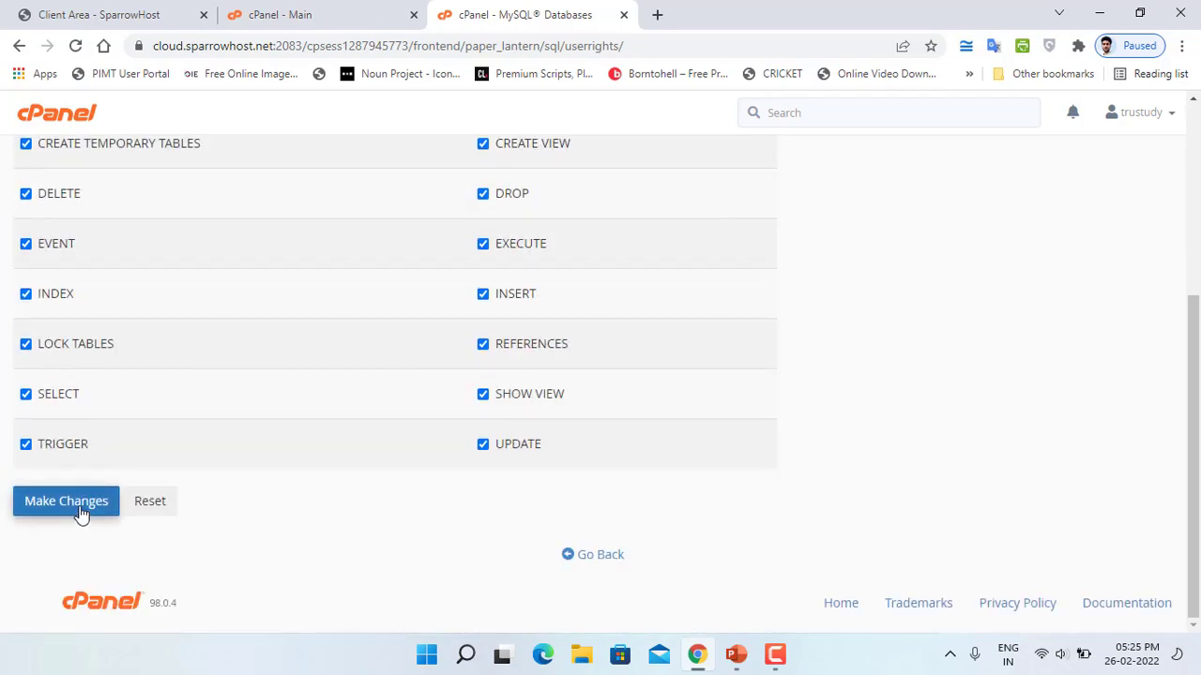
left_click(75, 507)
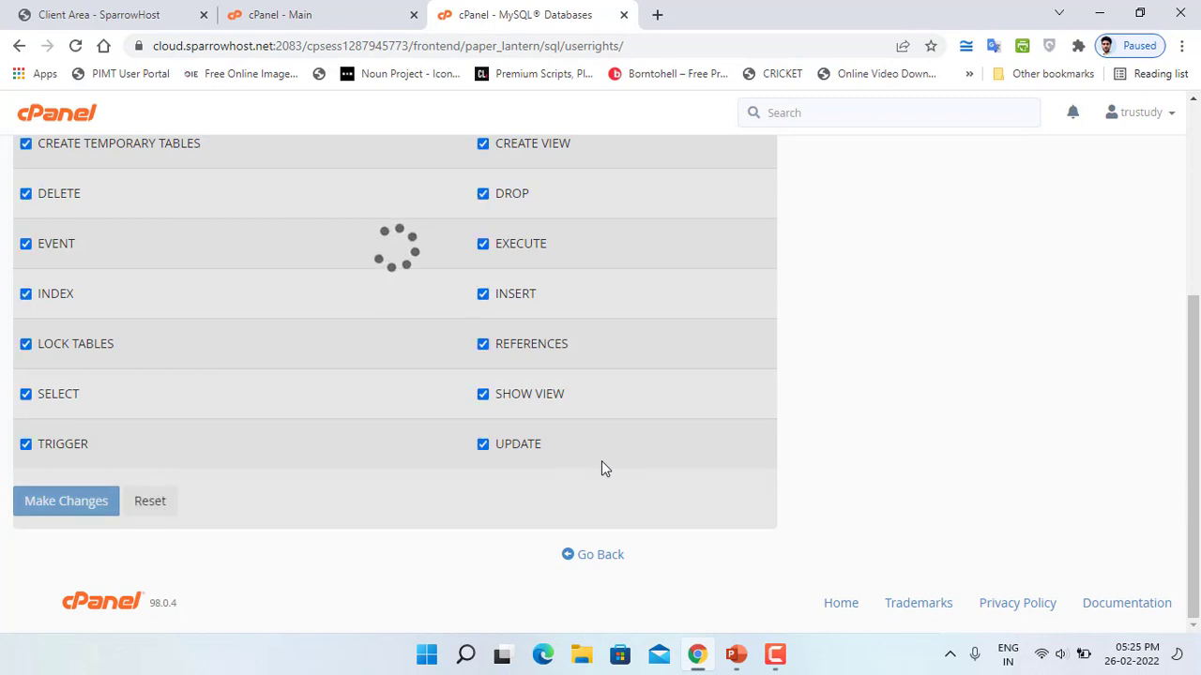
scroll(712, 403, "up", 3)
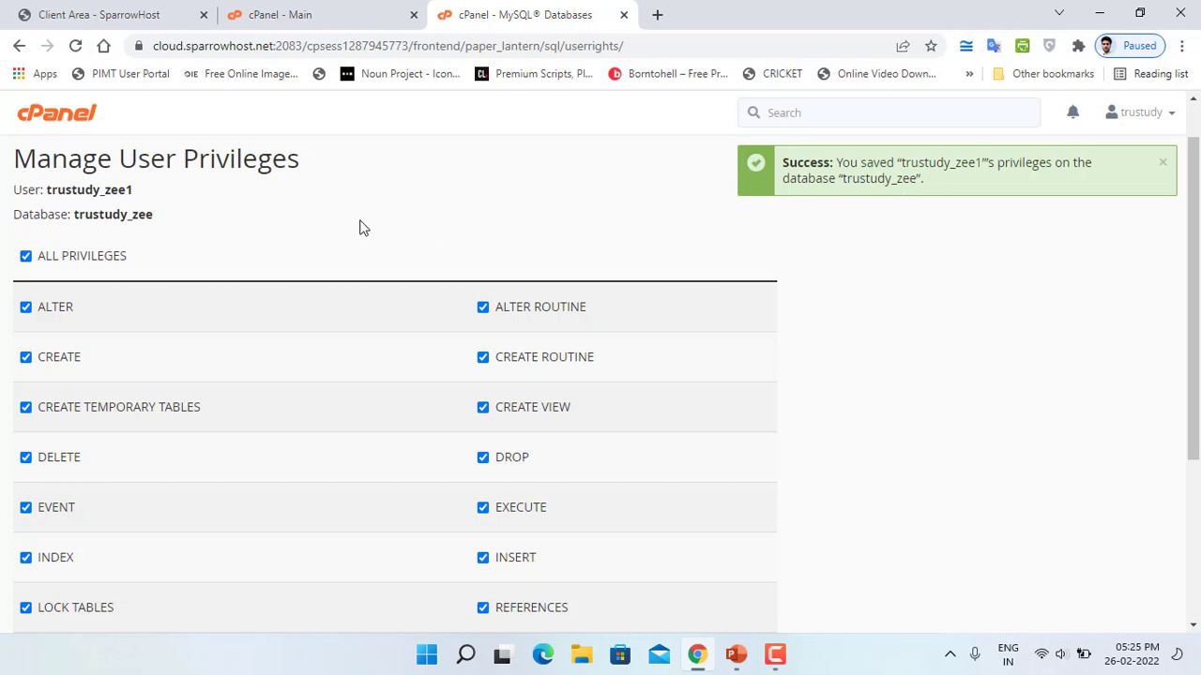
scroll(281, 230, "up", 1)
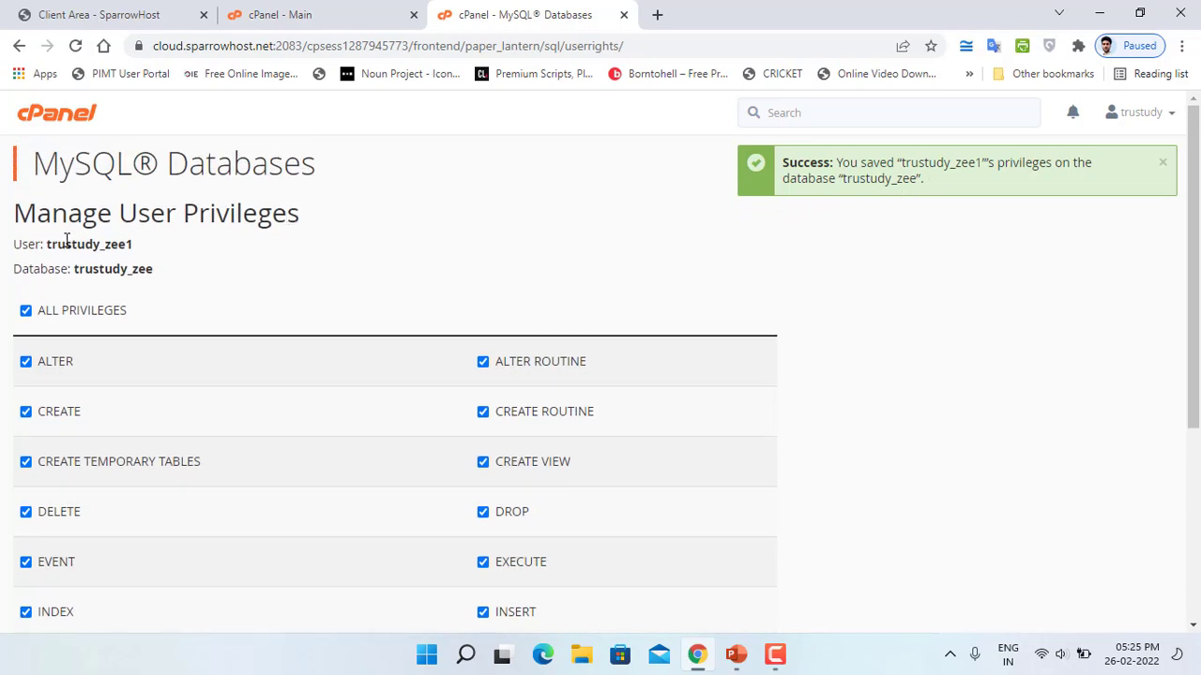
left_click_drag(66, 241, 154, 277)
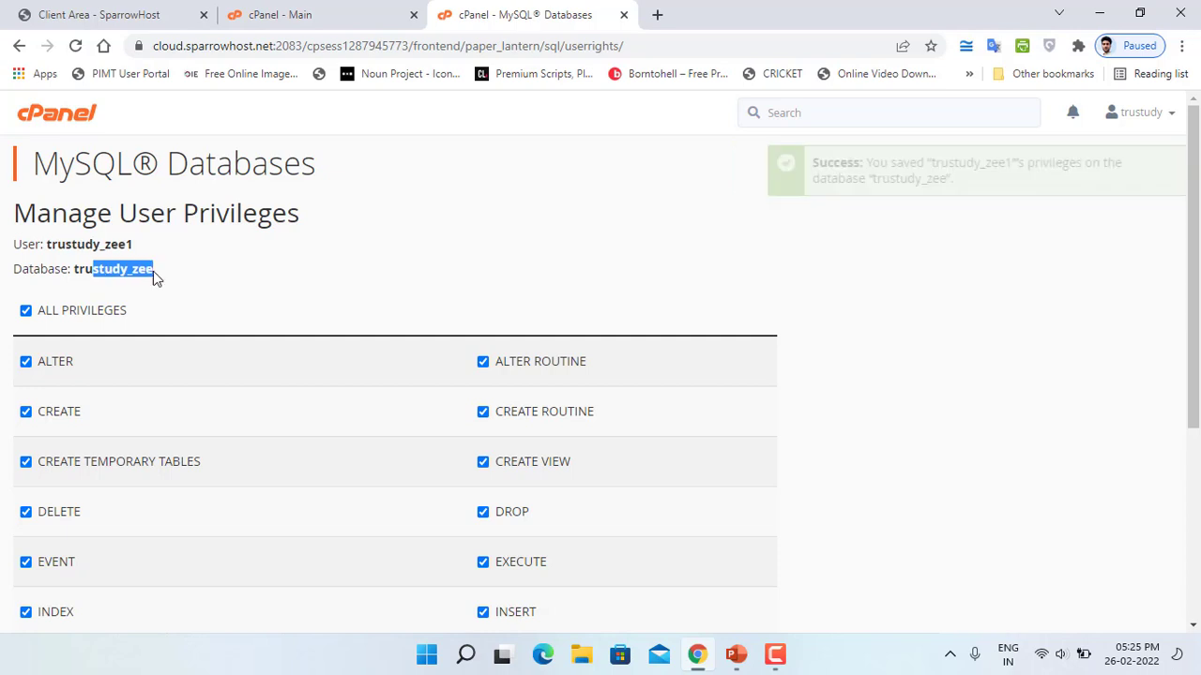
left_click(155, 277)
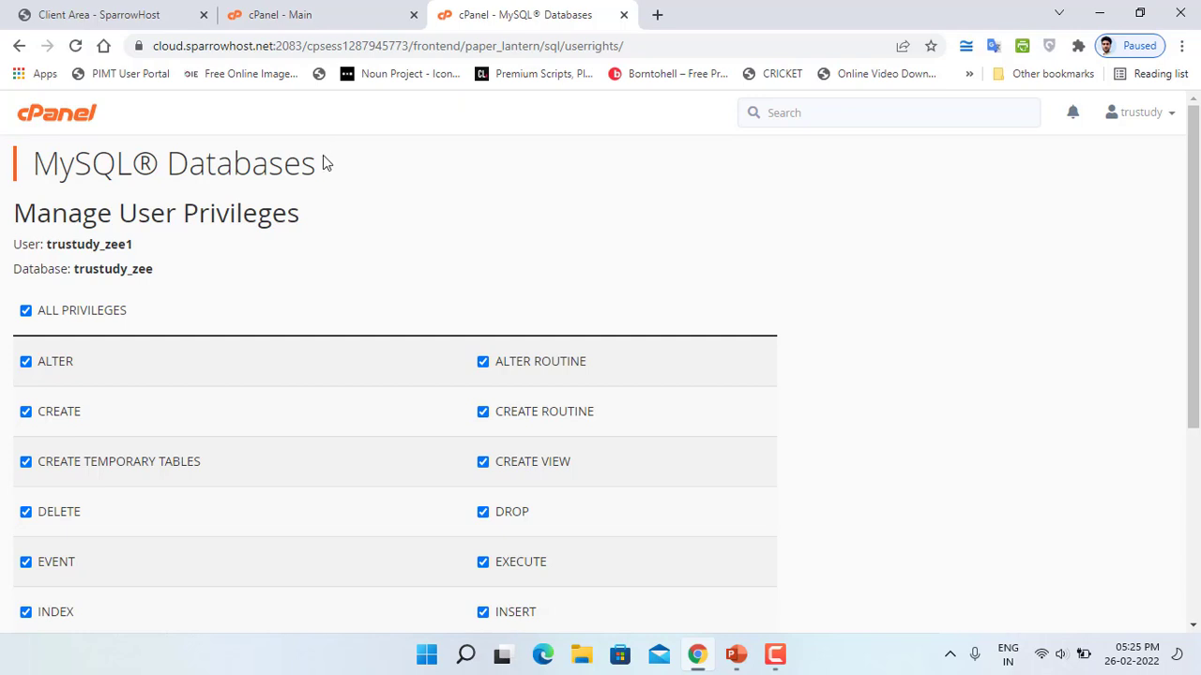
Return to the cPanel home tab and launch WordPress from Softaculous Apps Installer.
left_click(270, 11)
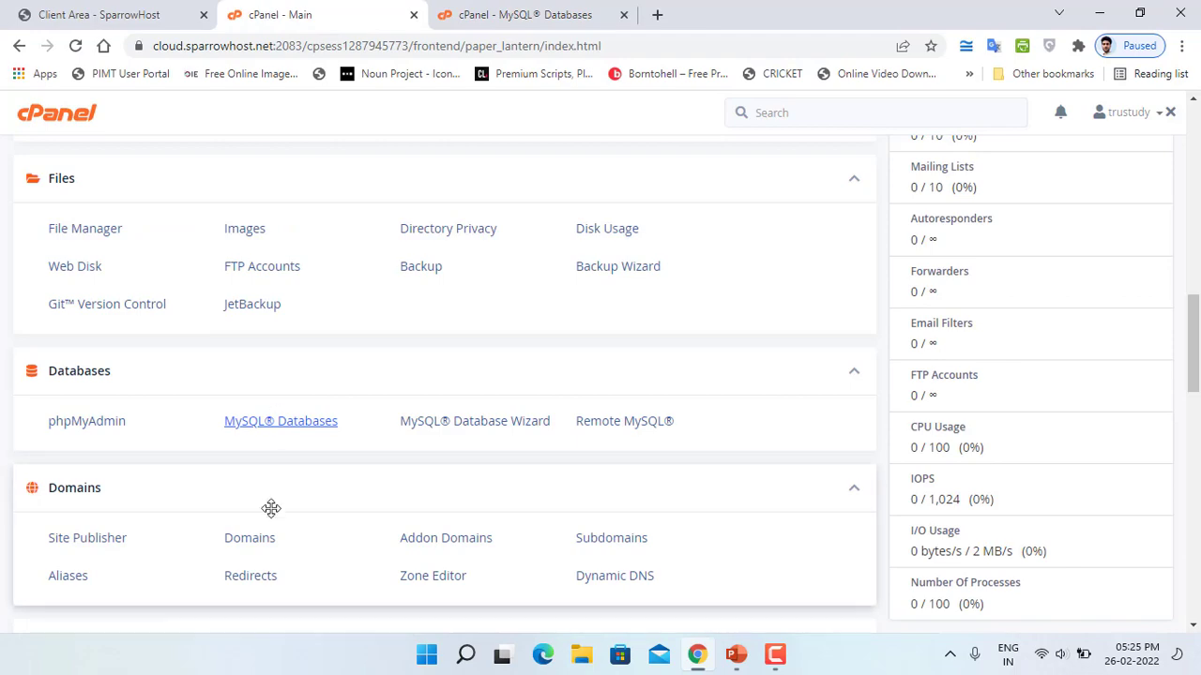
scroll(255, 349, "up", 7)
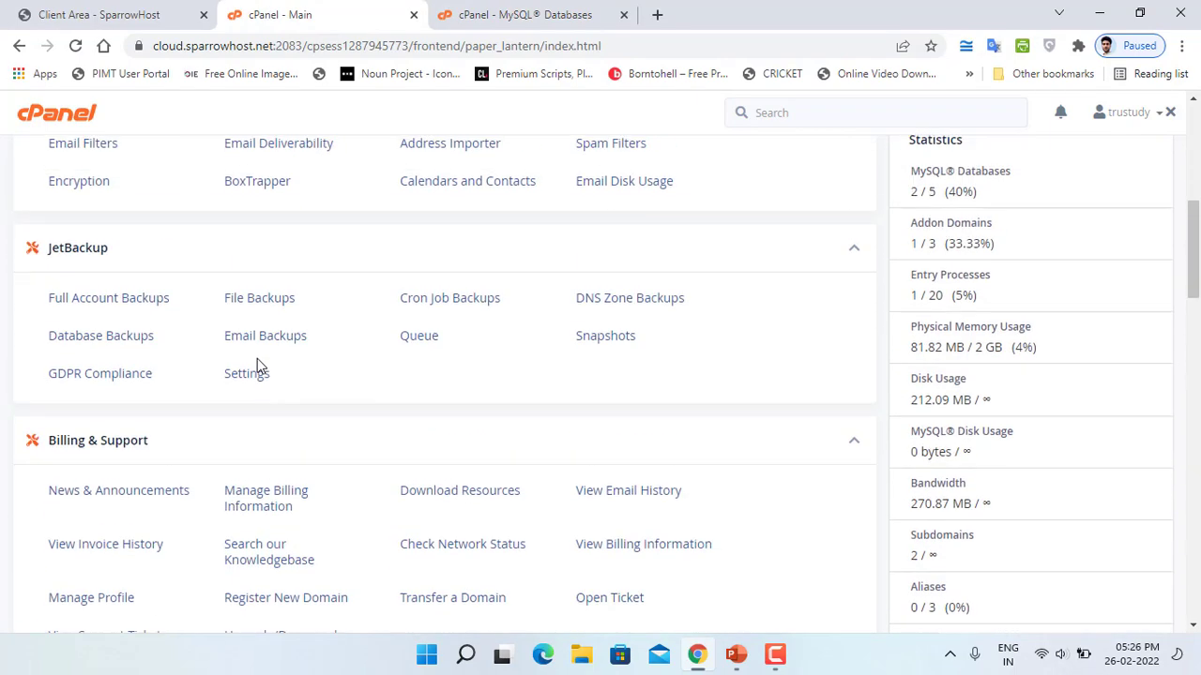
scroll(266, 352, "up", 6)
scroll(266, 351, "down", 14)
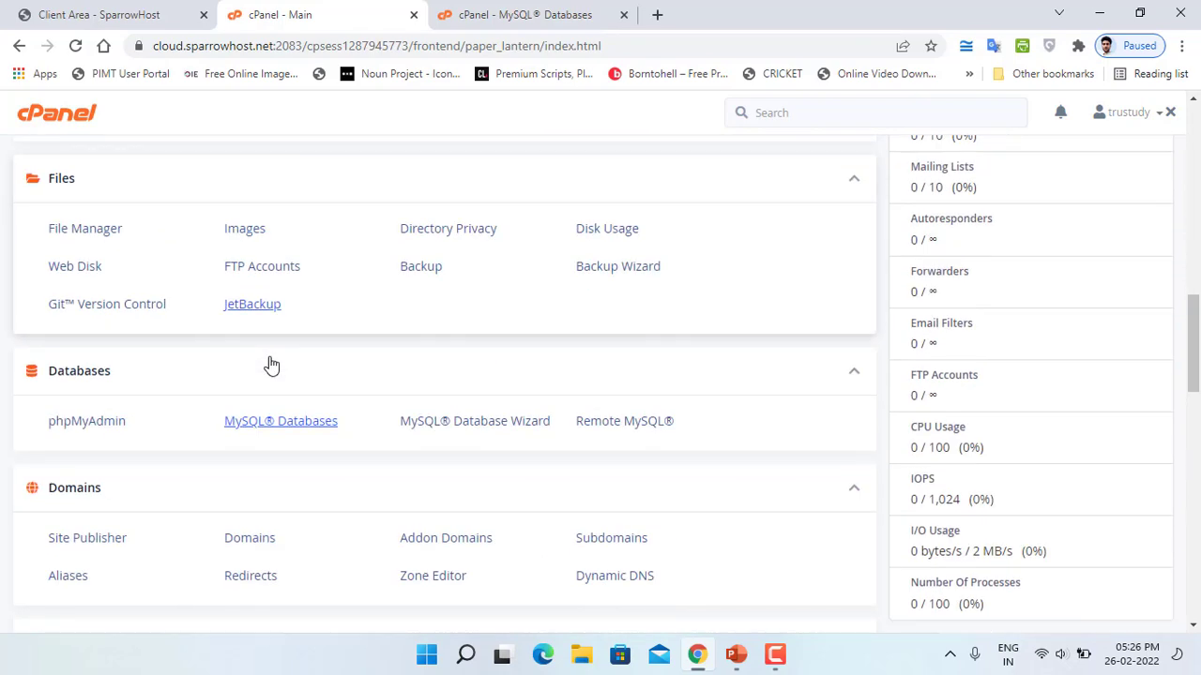
scroll(270, 366, "down", 15)
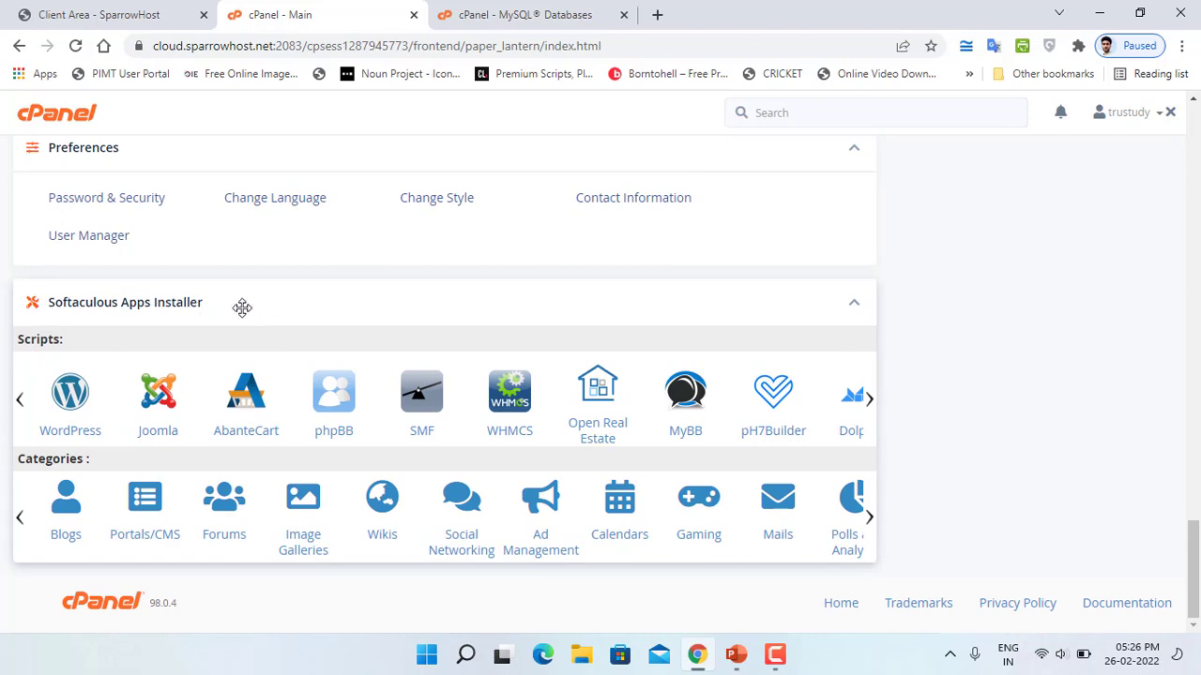
left_click(78, 406)
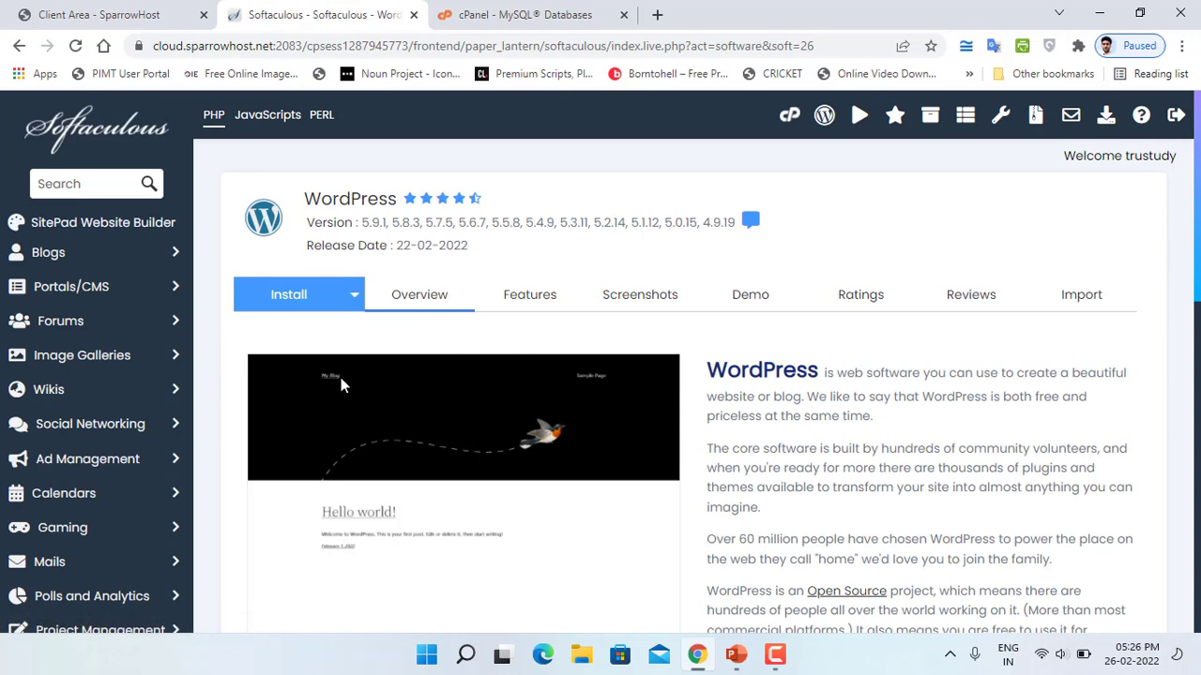
Remove the zeqon.in WordPress installation along with its database and database user.
scroll(351, 382, "down", 5)
scroll(413, 398, "down", 3)
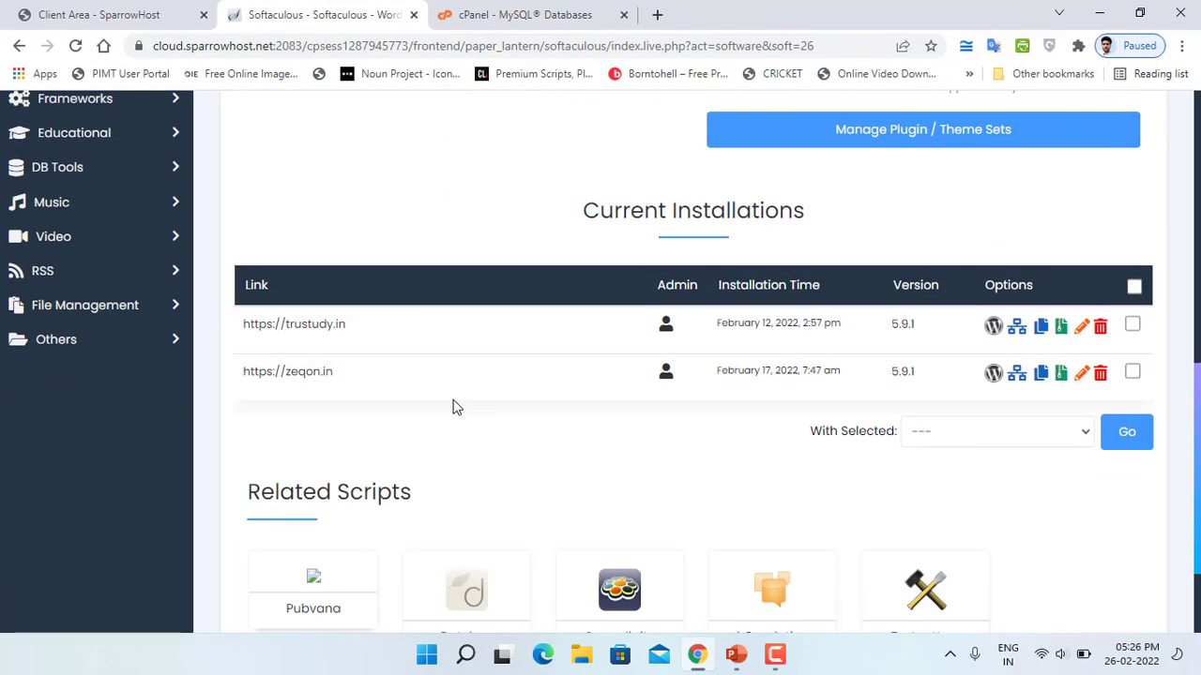
left_click(1098, 375)
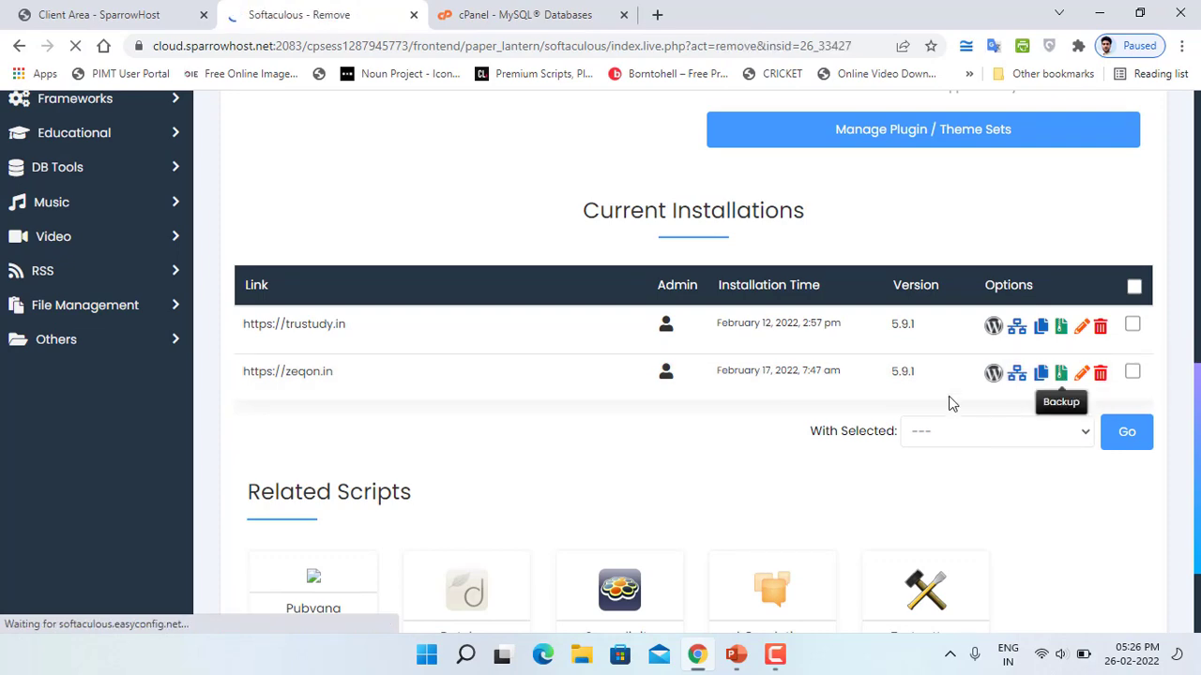
scroll(588, 397, "down", 3)
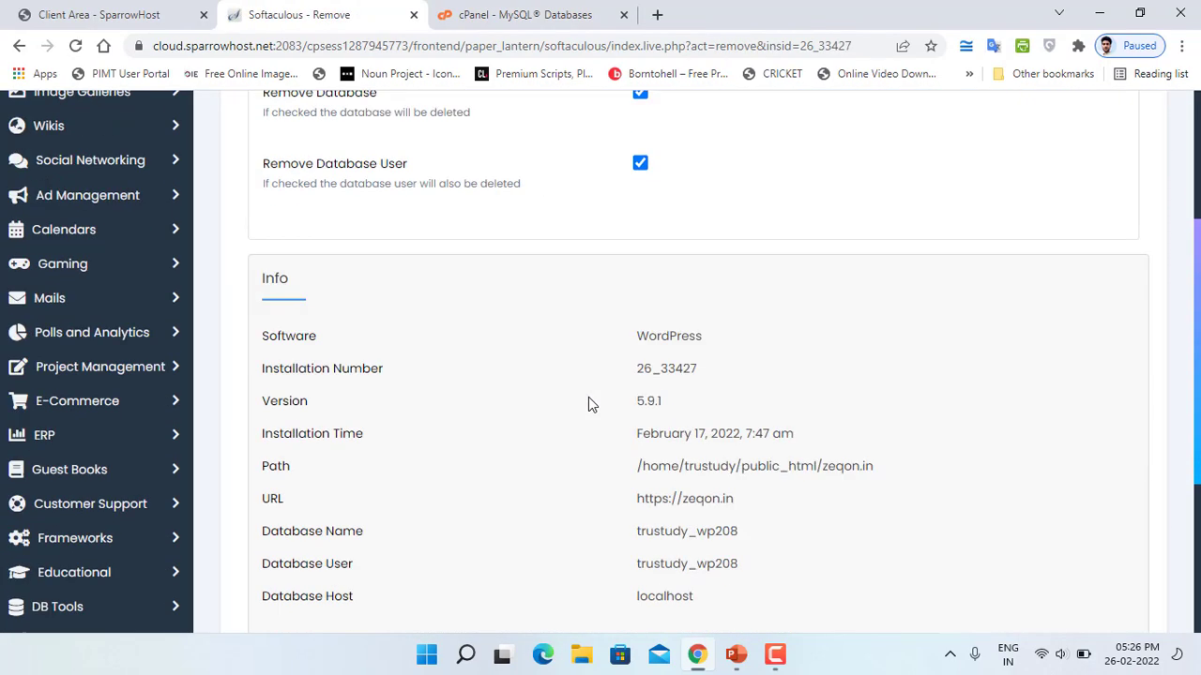
scroll(588, 403, "down", 3)
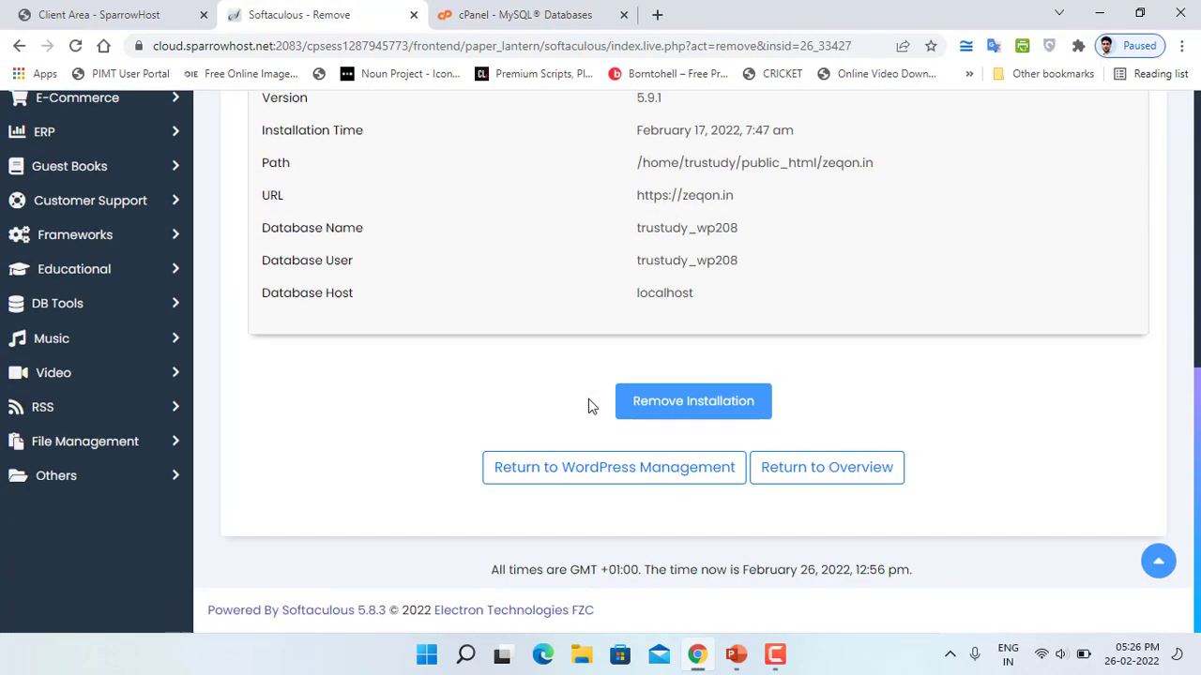
left_click(656, 401)
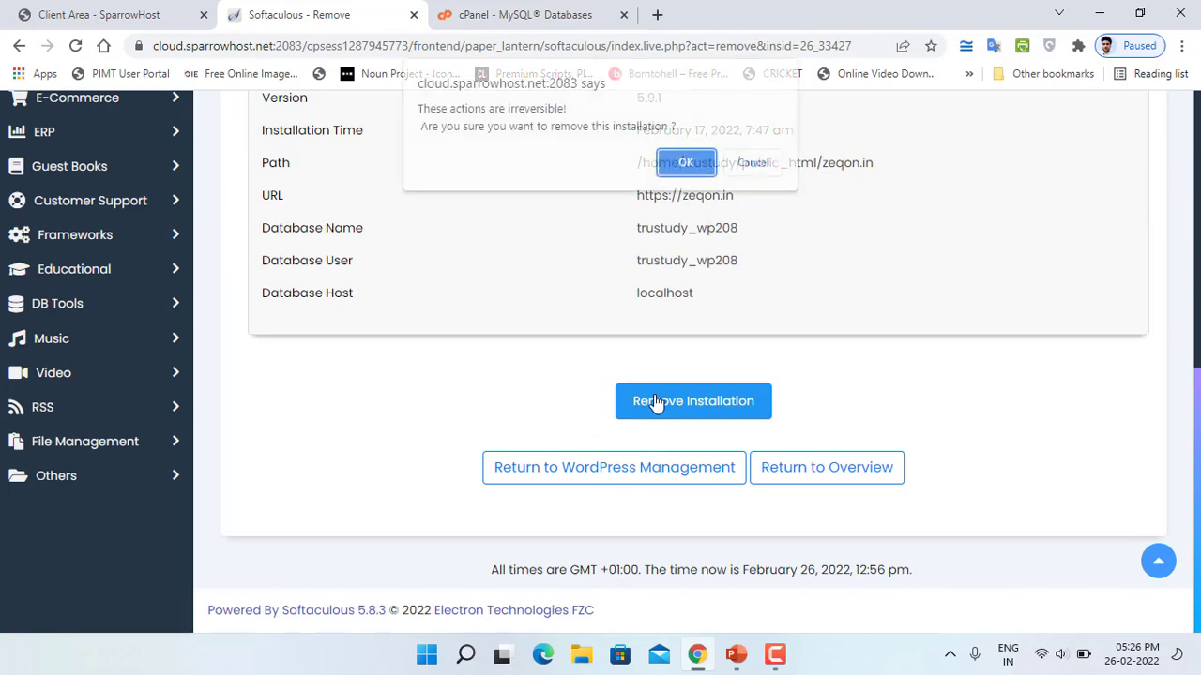
left_click(686, 161)
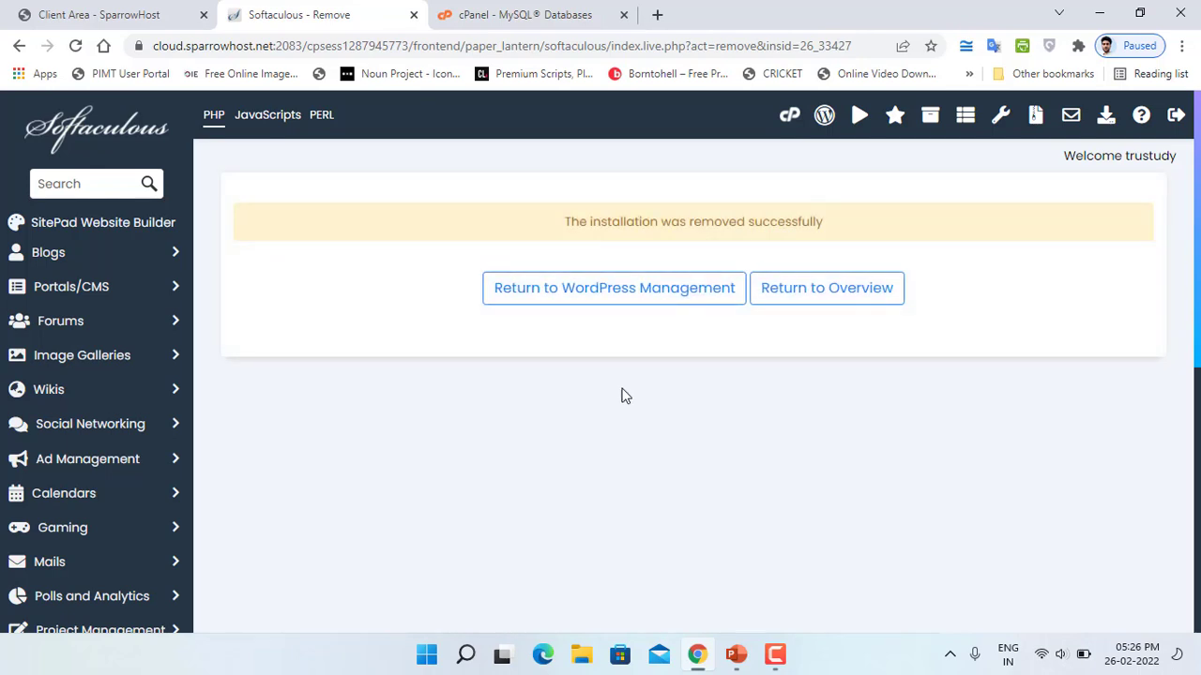
Return to WordPress Management and start a new WordPress install.
left_click(600, 302)
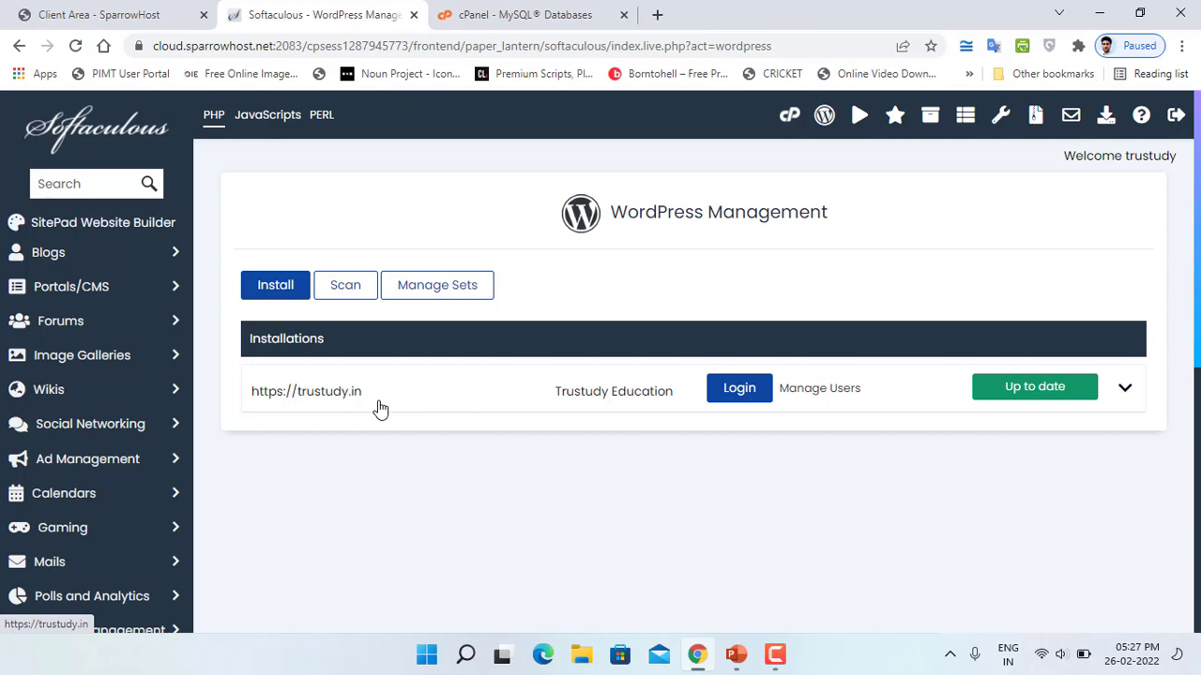
left_click(278, 293)
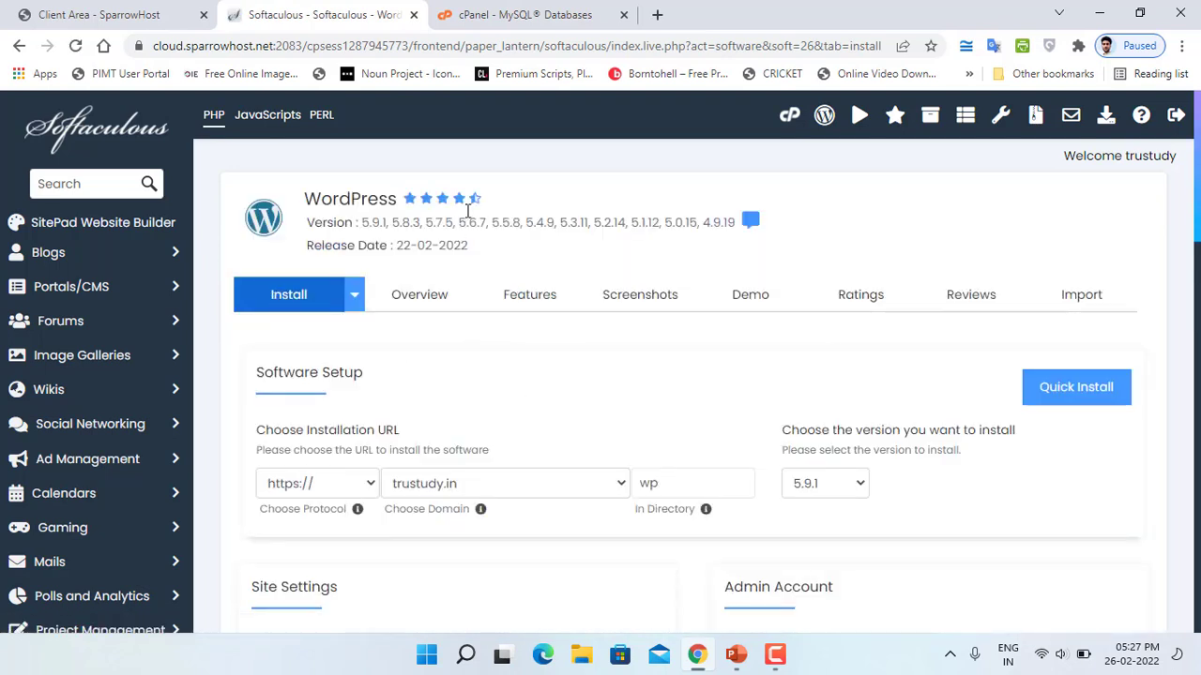
Choose zeqon.in as the install domain and clear 'wp' from the In Directory field.
left_click_drag(467, 216, 423, 218)
left_click(739, 333)
scroll(676, 277, "down", 1)
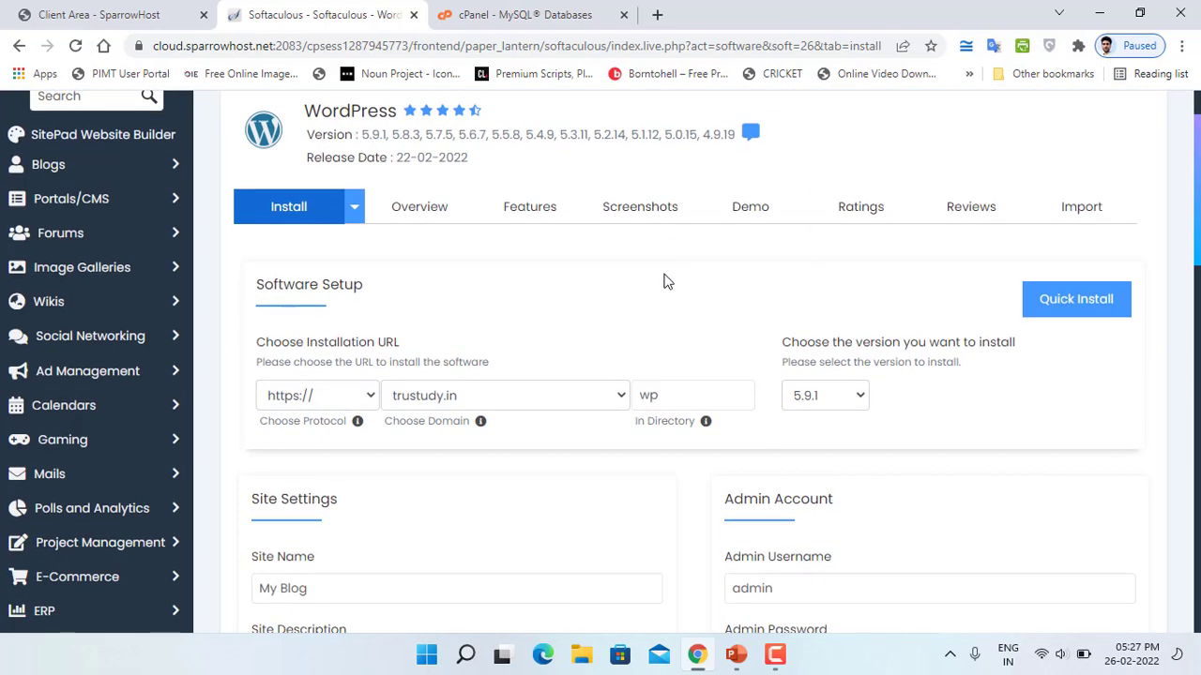
scroll(663, 281, "down", 1)
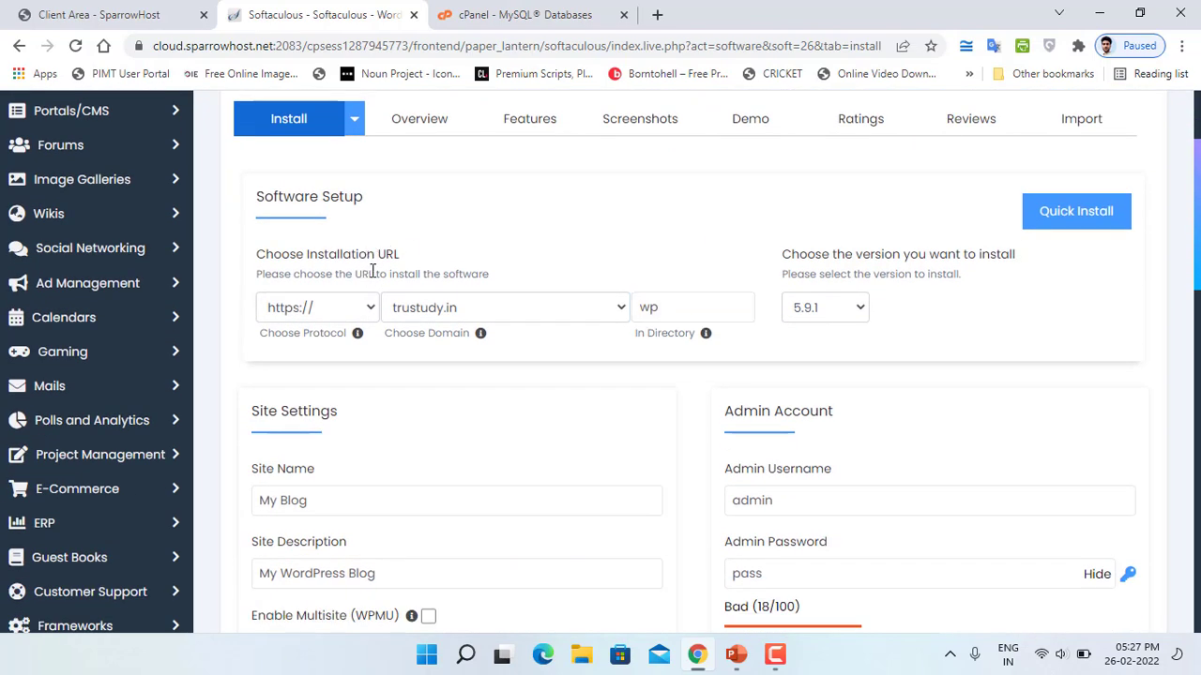
left_click(413, 310)
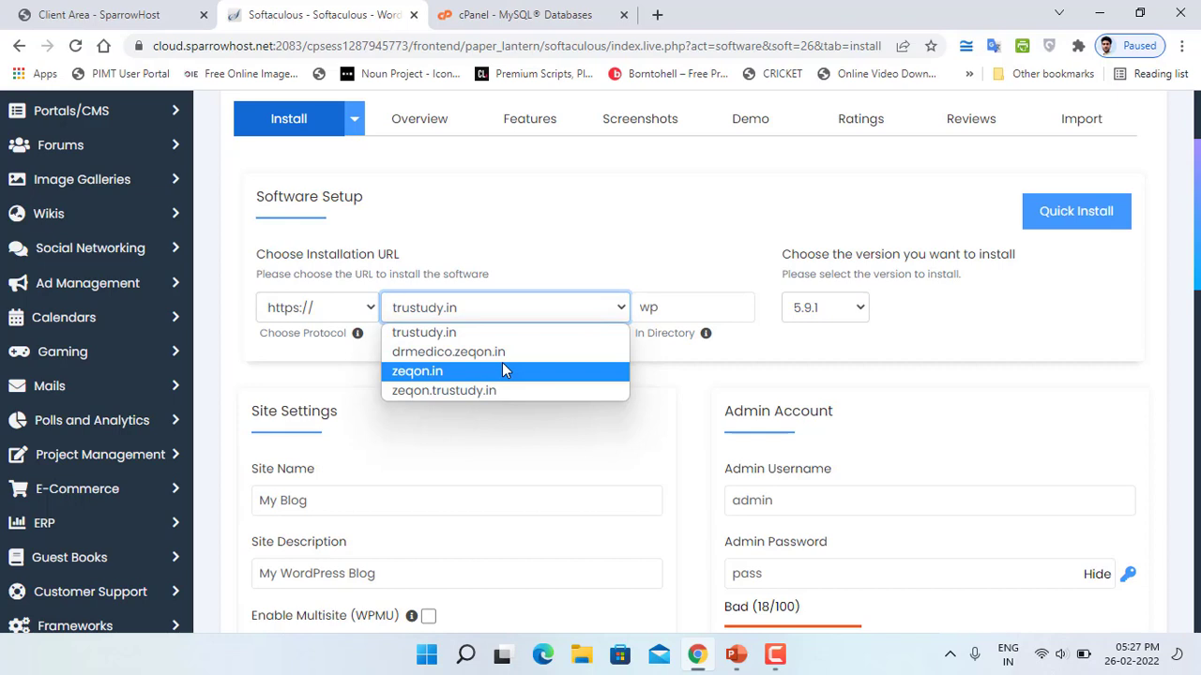
left_click(475, 372)
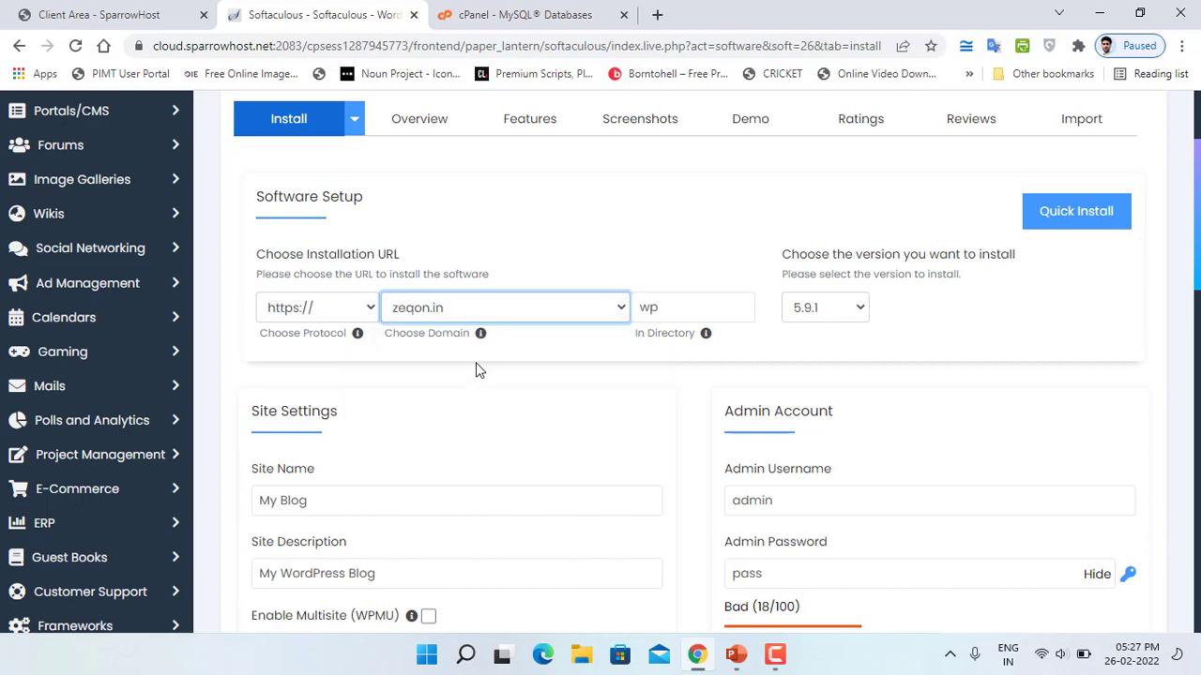
left_click(682, 309)
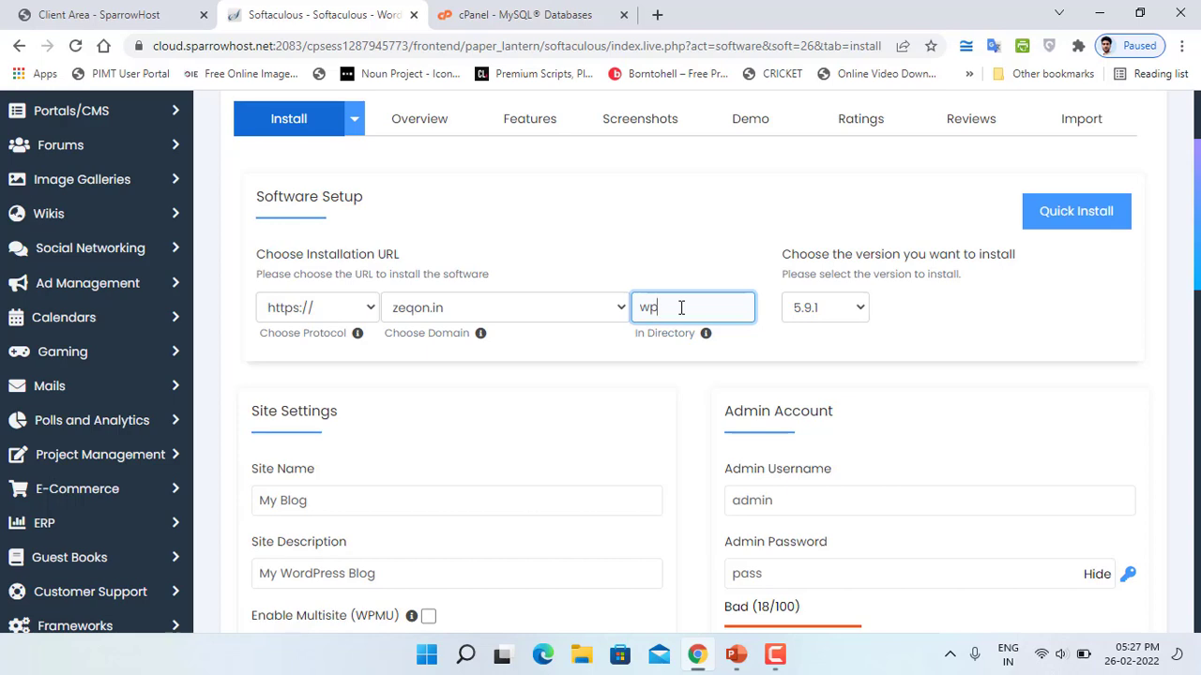
key("BackSpace")
key("BackSpace")
left_click(923, 324)
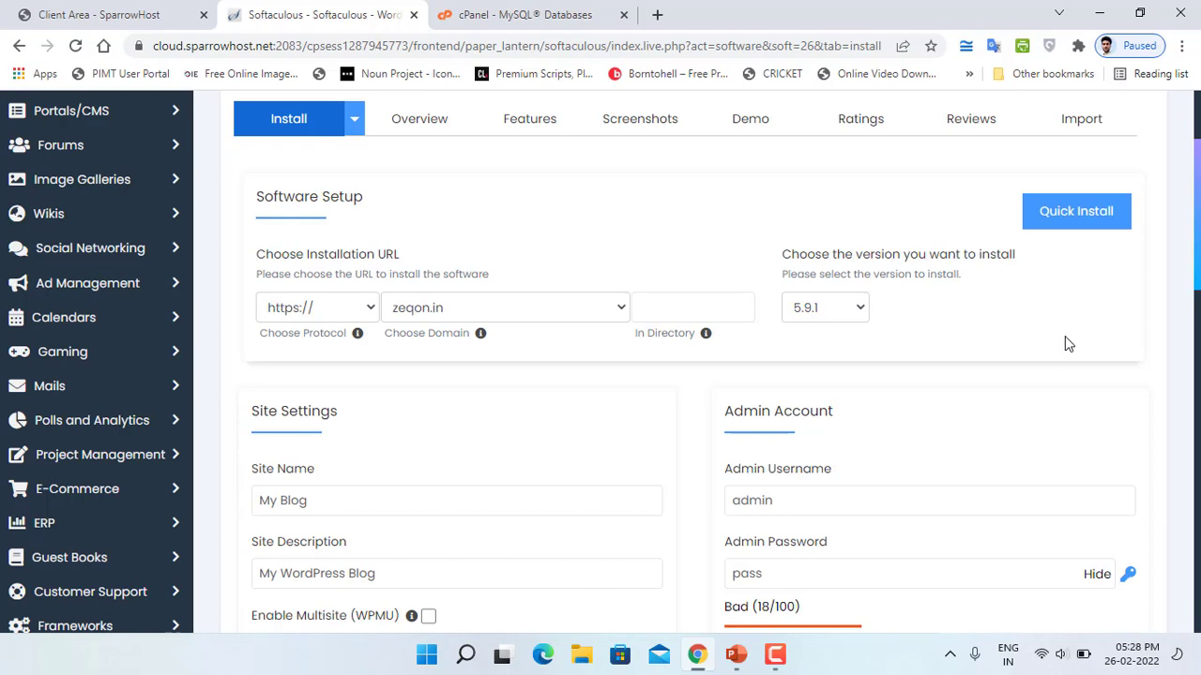
Load zeqon.in in a new tab, showing an empty 'Index of /' listing.
left_click(657, 16)
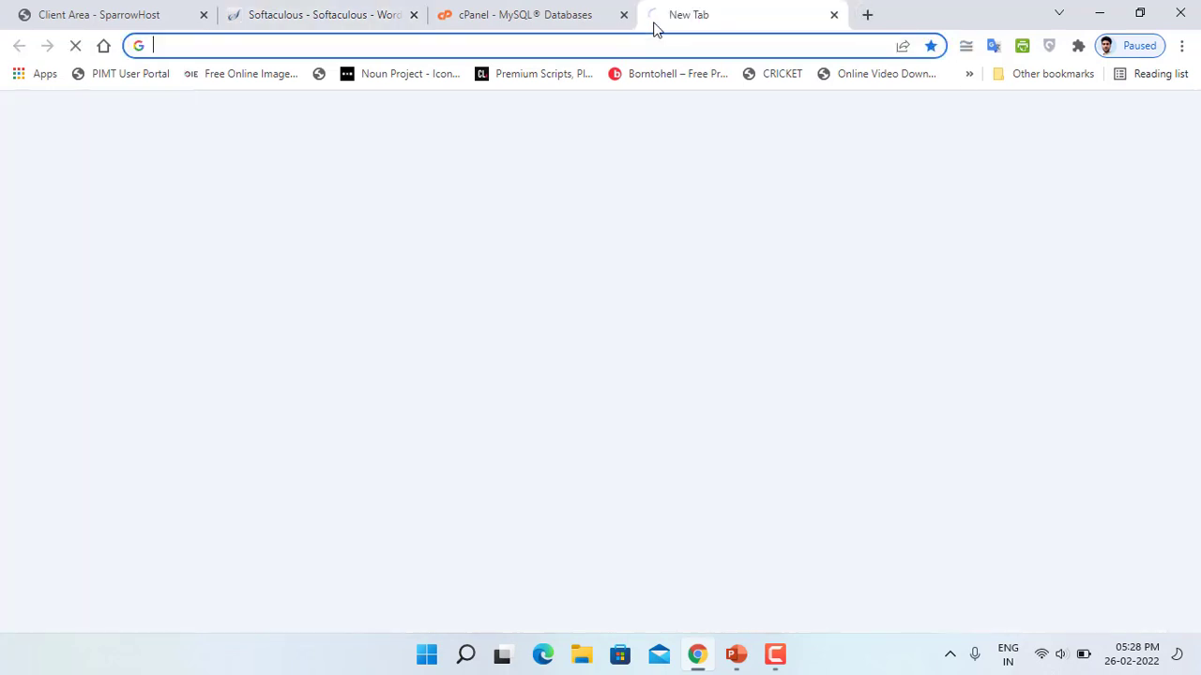
type("zeqon.in")
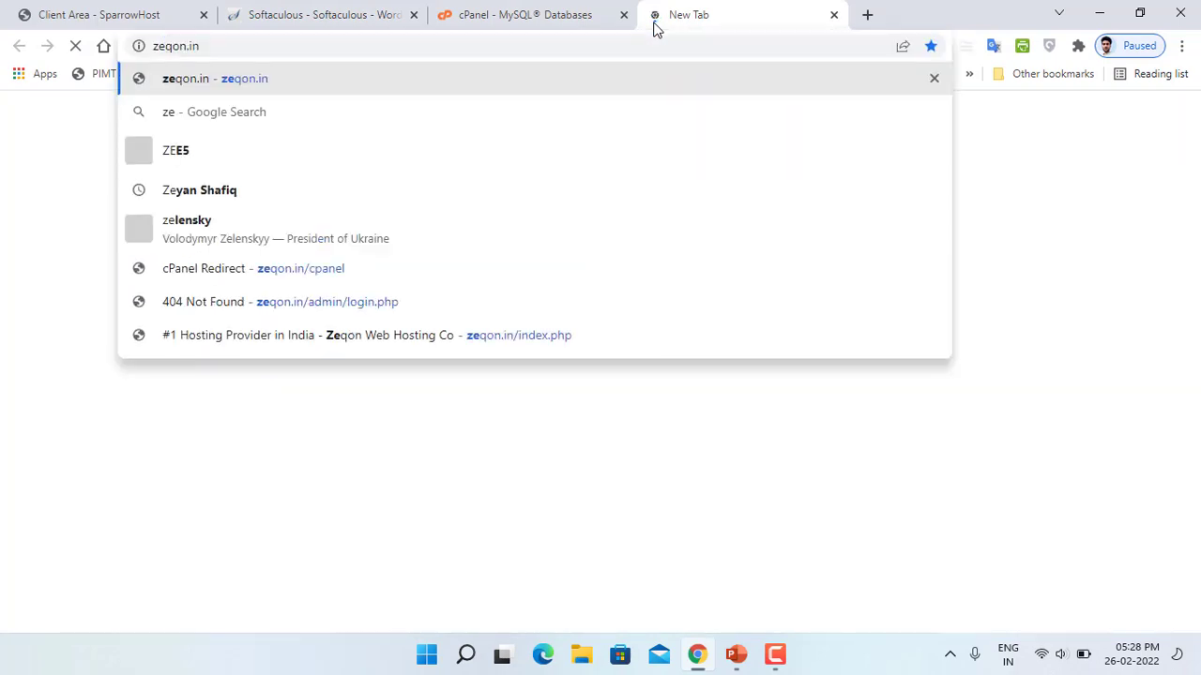
key("Return")
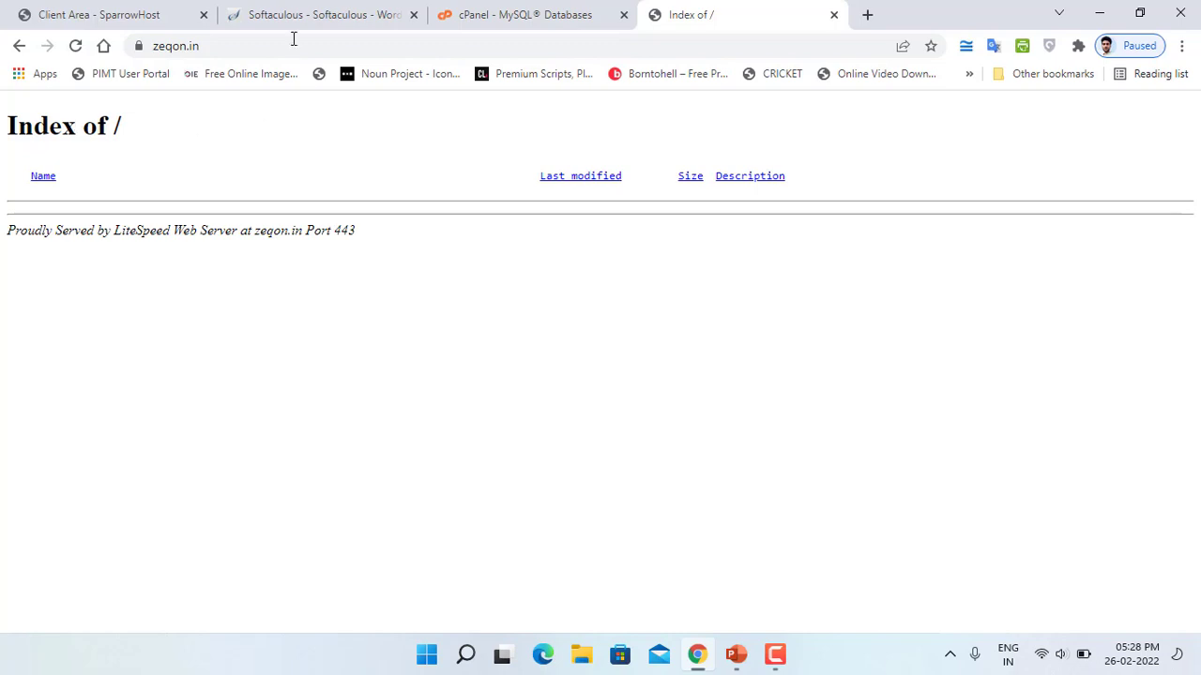
Go back to the cPanel main page and open File Manager.
left_click(452, 11)
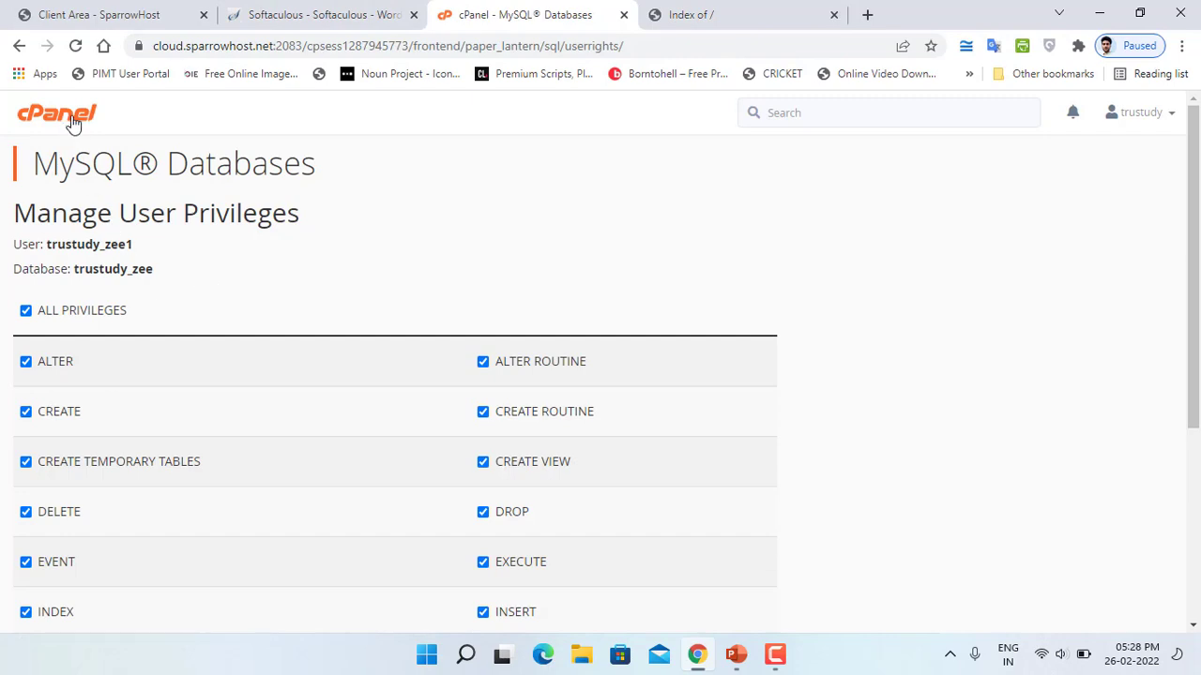
left_click_drag(319, 14, 601, 11)
left_click(324, 13)
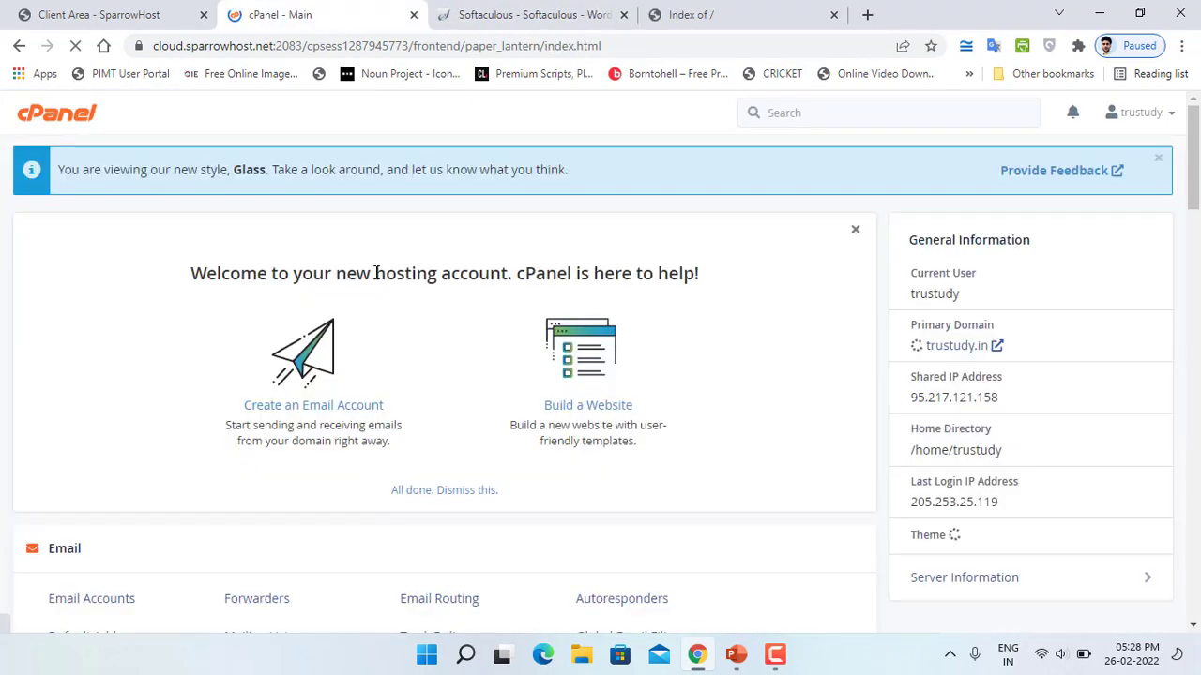
scroll(385, 334, "down", 4)
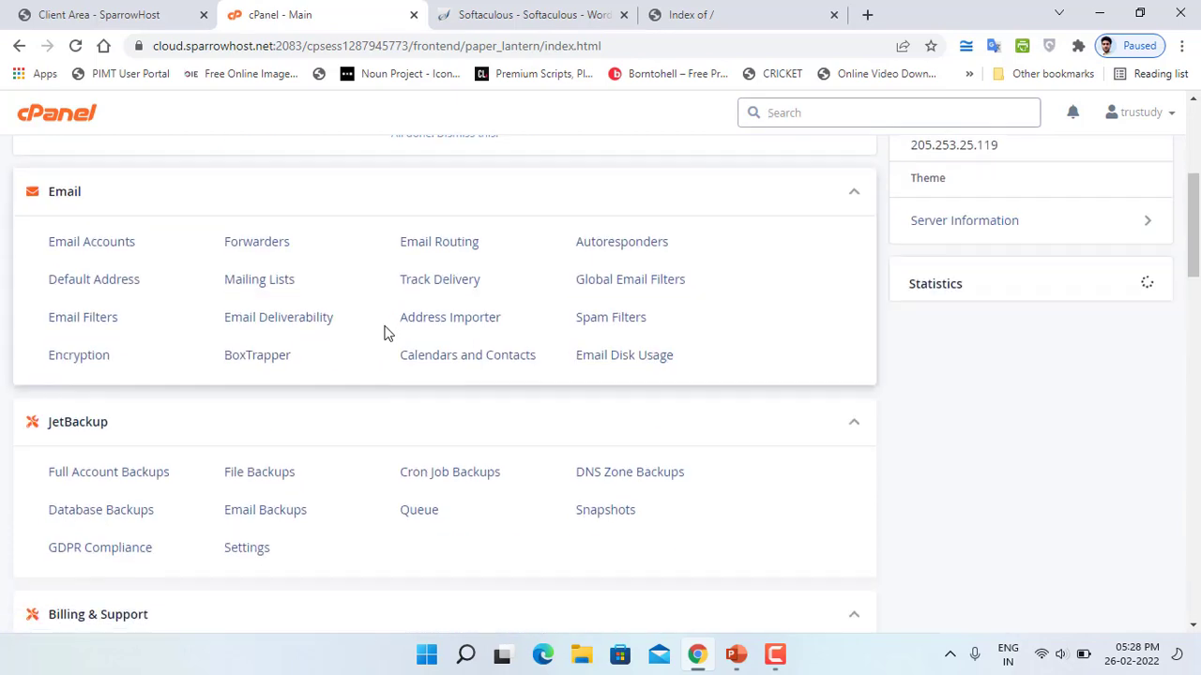
scroll(384, 334, "down", 3)
scroll(386, 334, "down", 2)
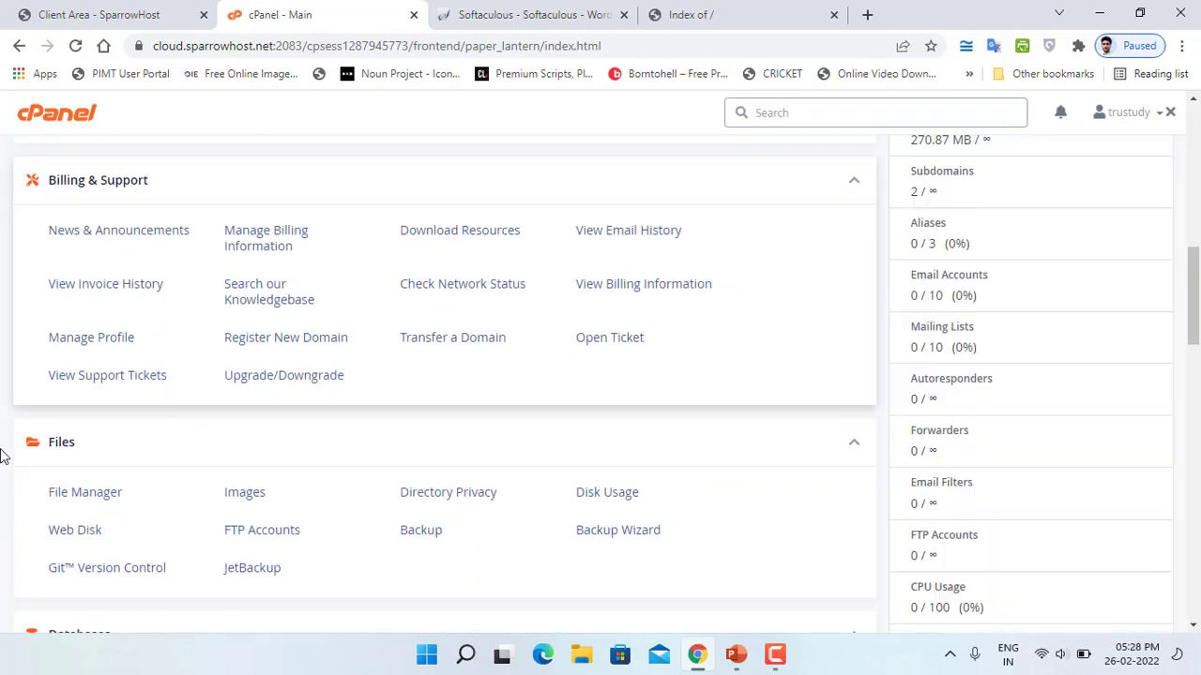
left_click(67, 497)
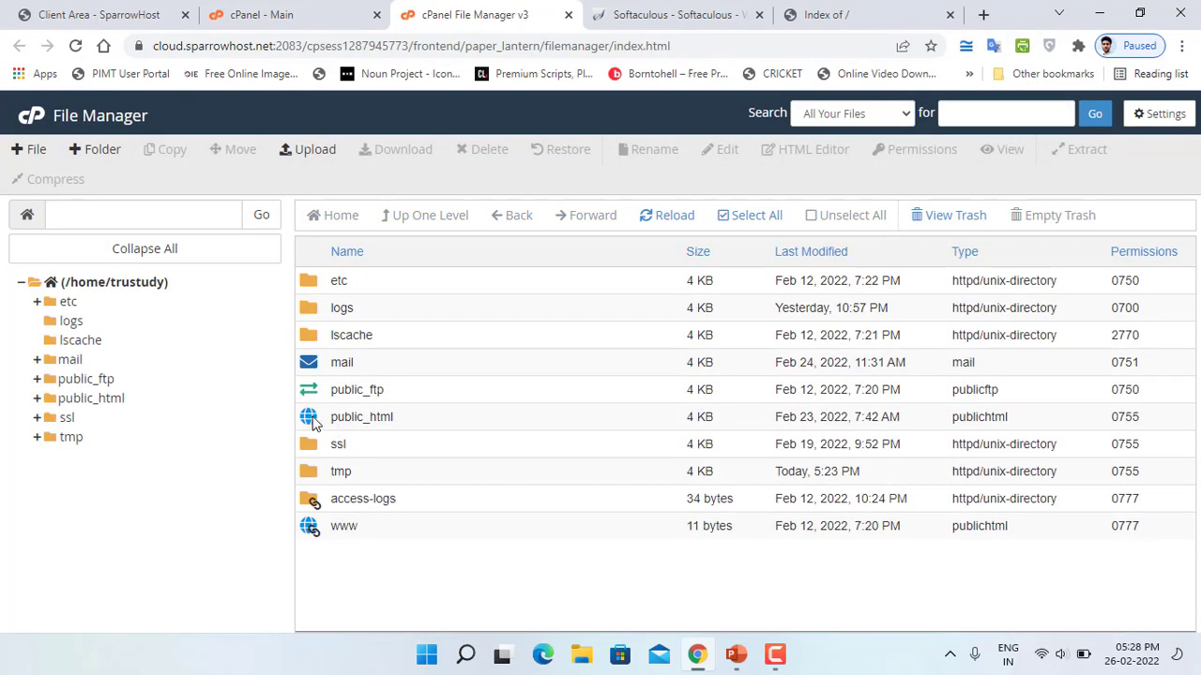
Open the empty public_html/zeqon.in folder and start a new file there.
double_click(317, 421)
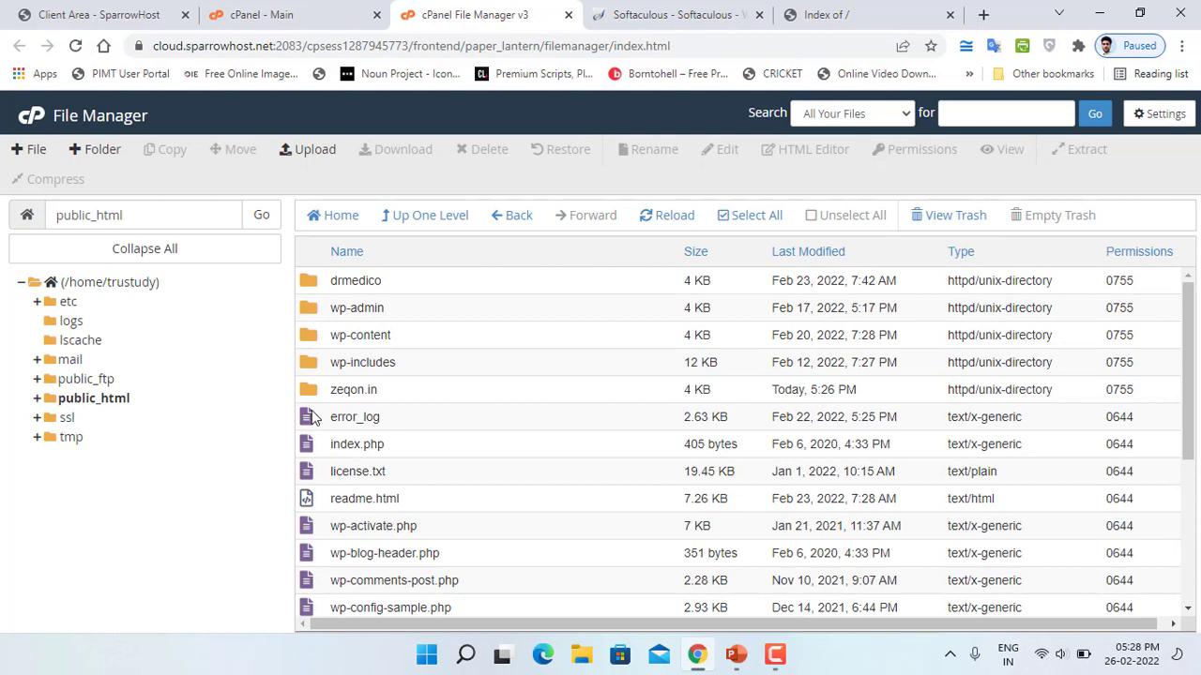
double_click(302, 397)
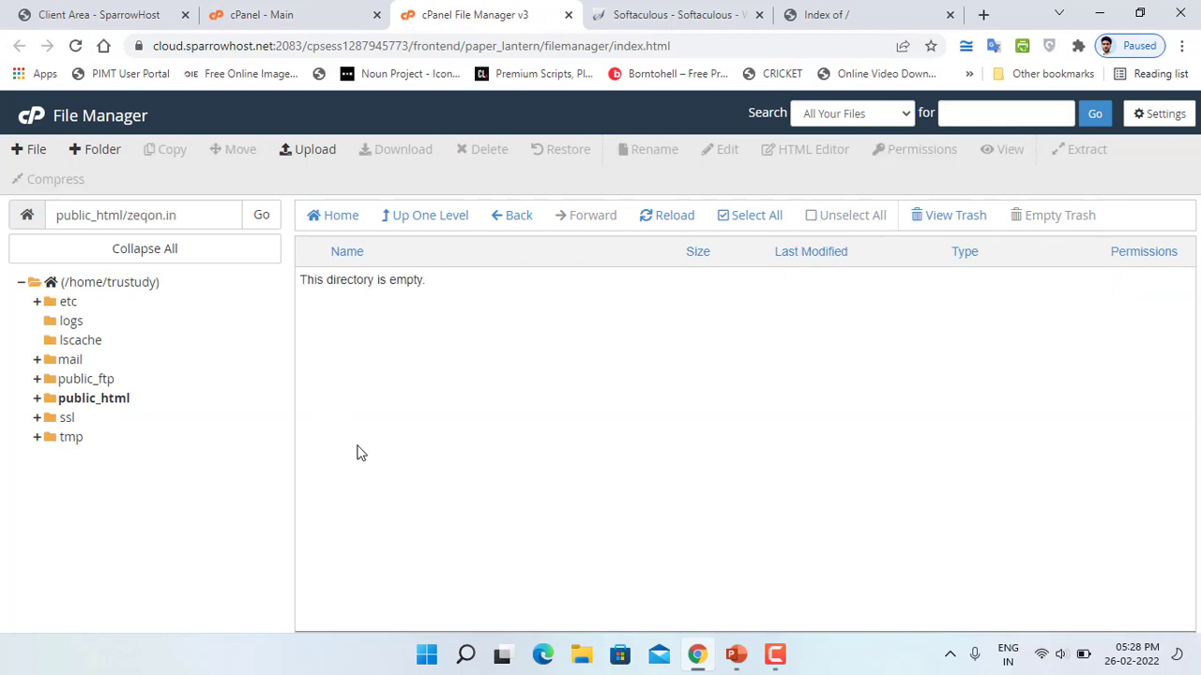
left_click(840, 13)
left_click(501, 11)
left_click(902, 9)
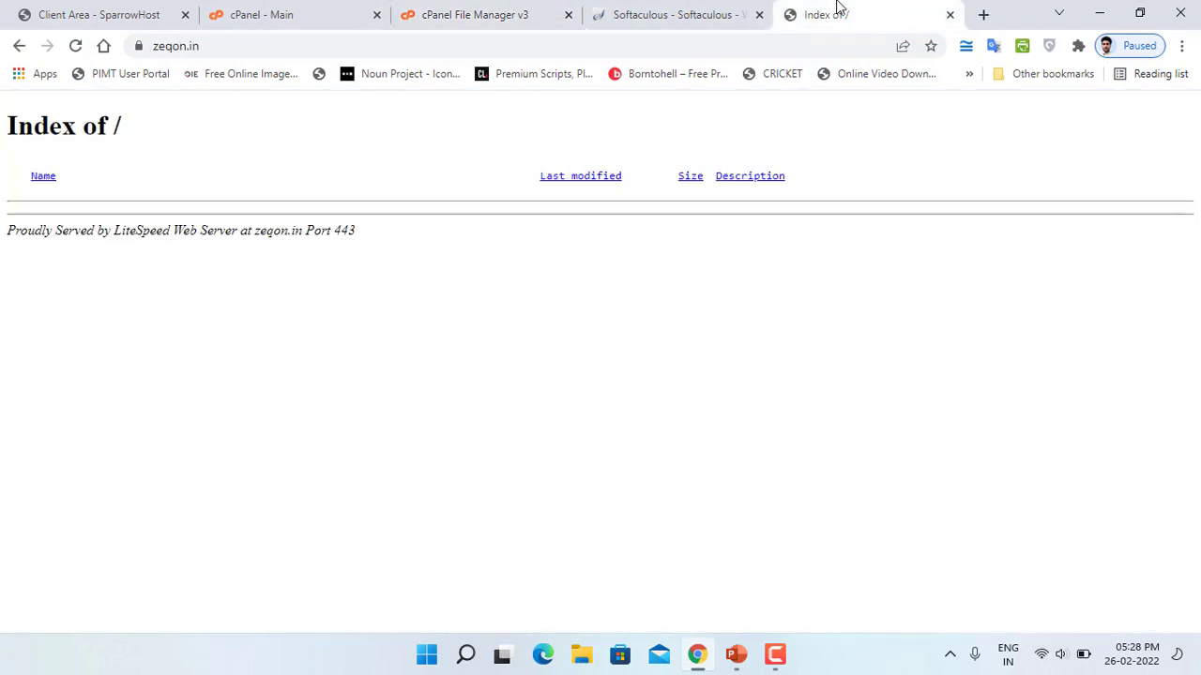
left_click(476, 11)
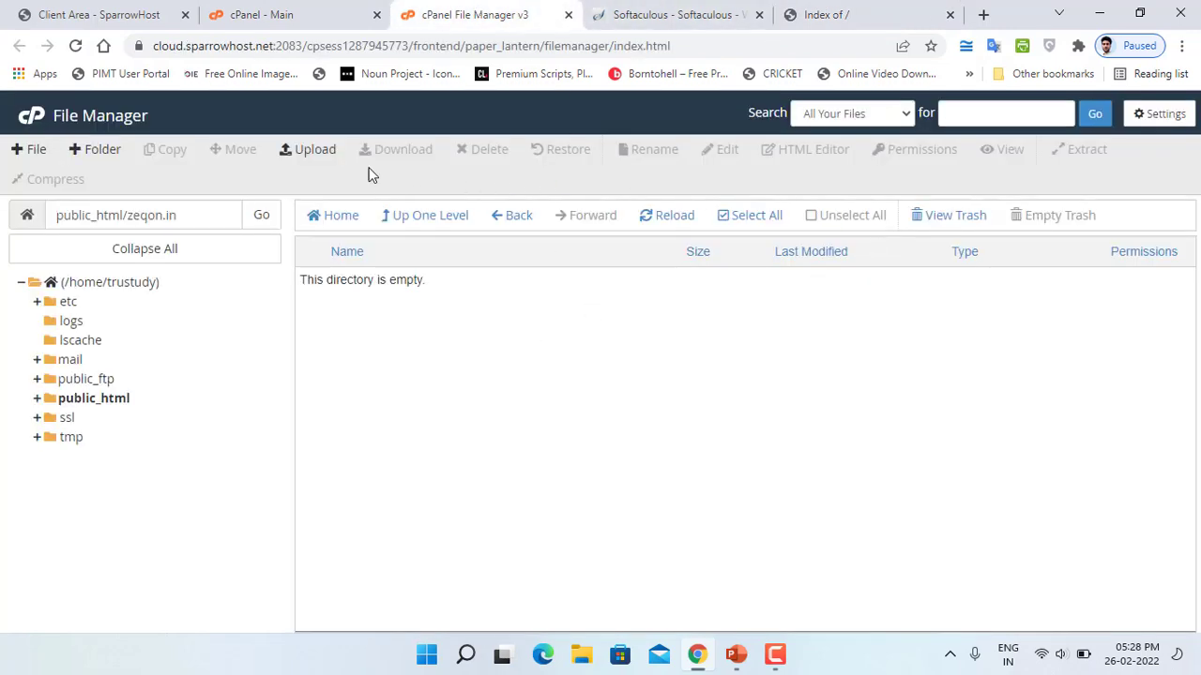
left_click(36, 150)
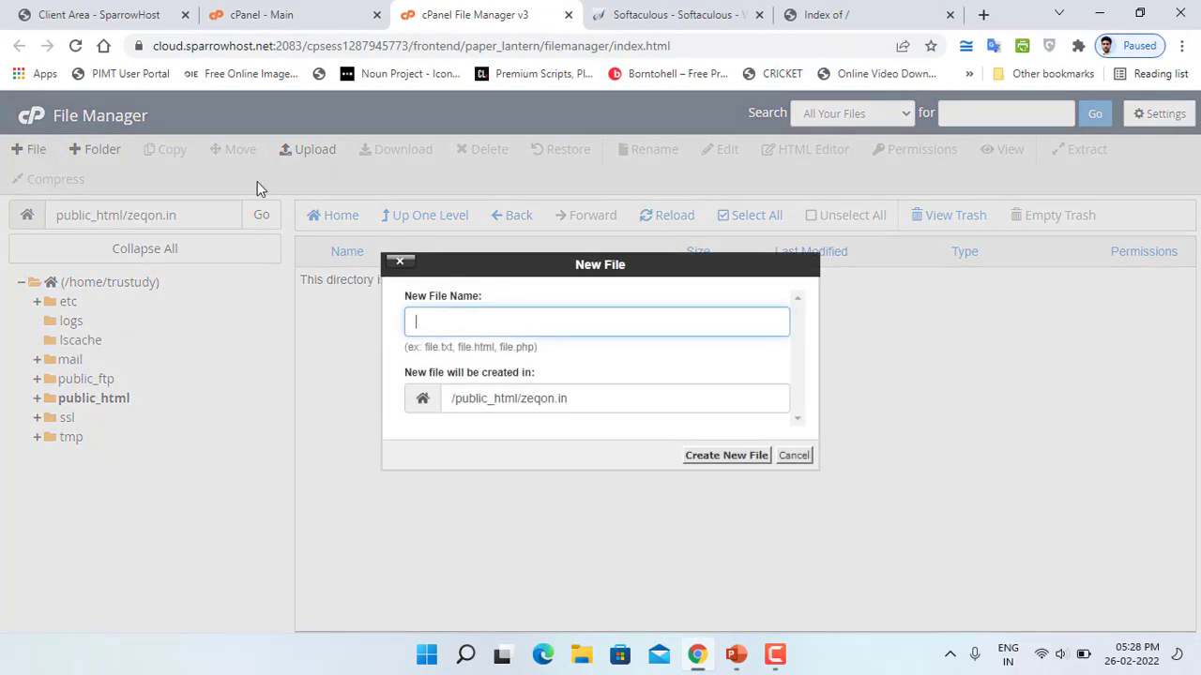
Create an empty file named index.html in public_html/zeqon.in.
left_click(457, 331)
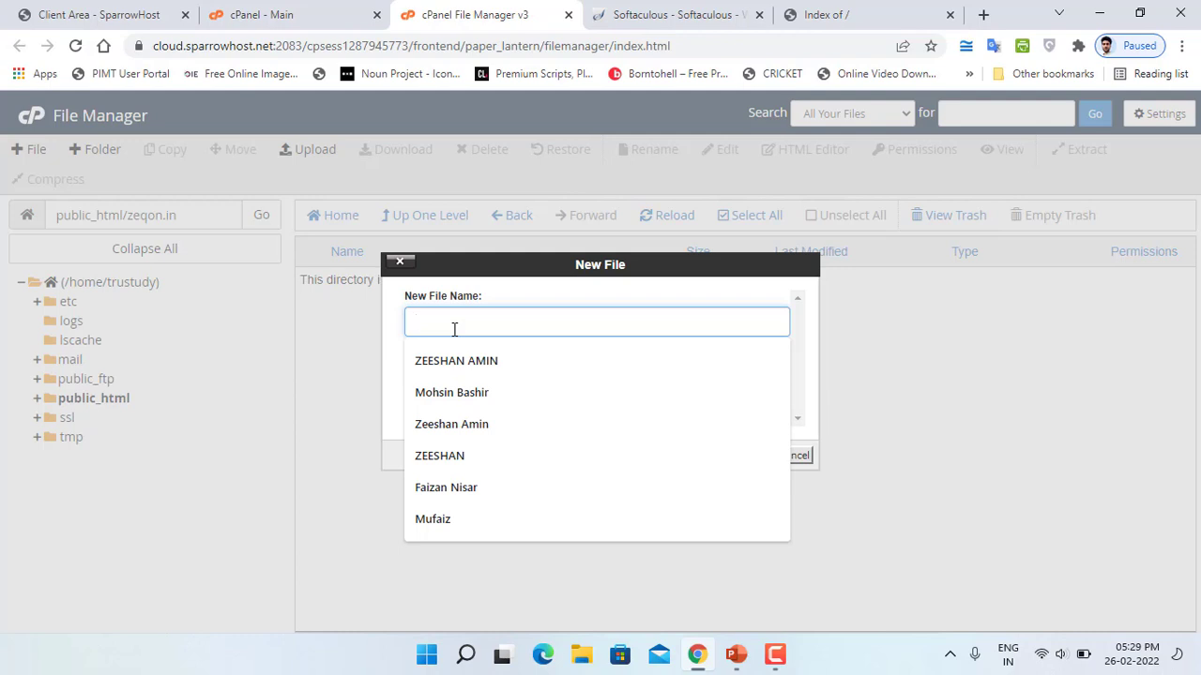
type("inde")
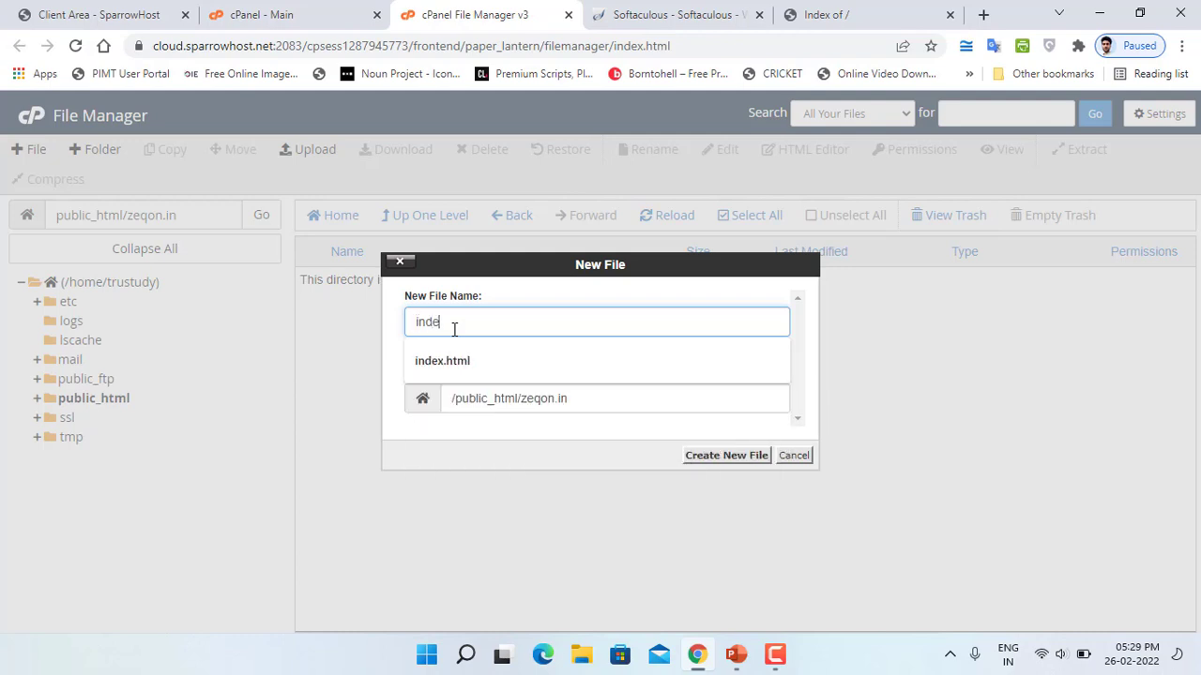
type("z")
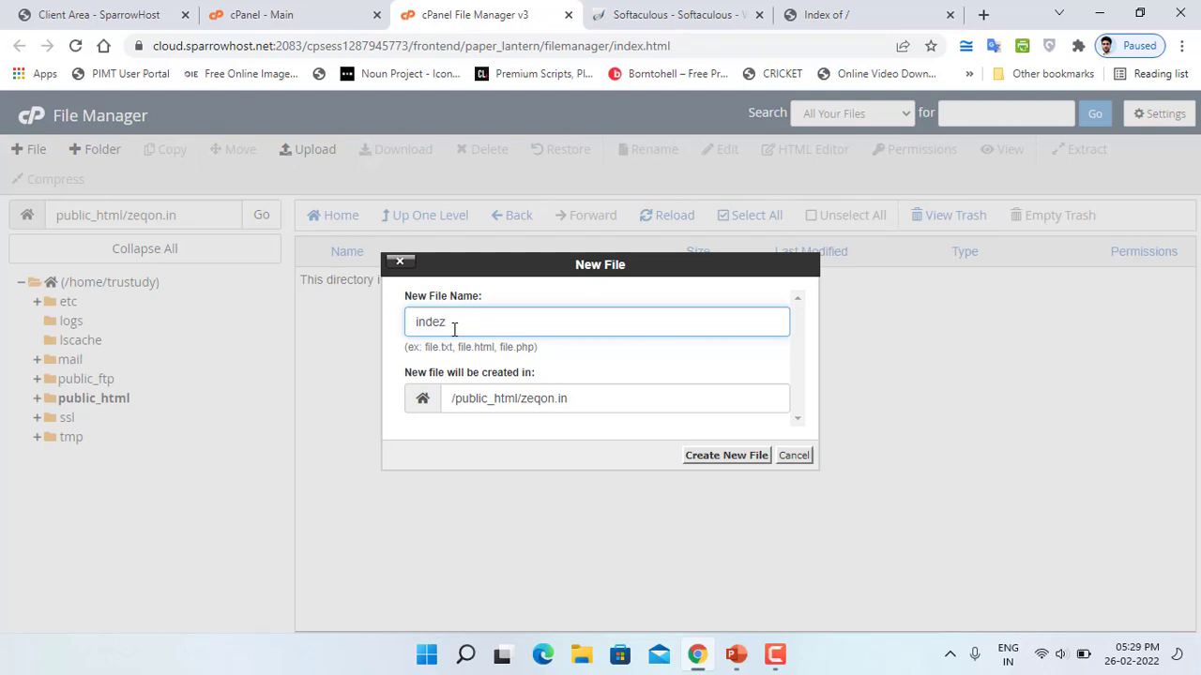
key("BackSpace")
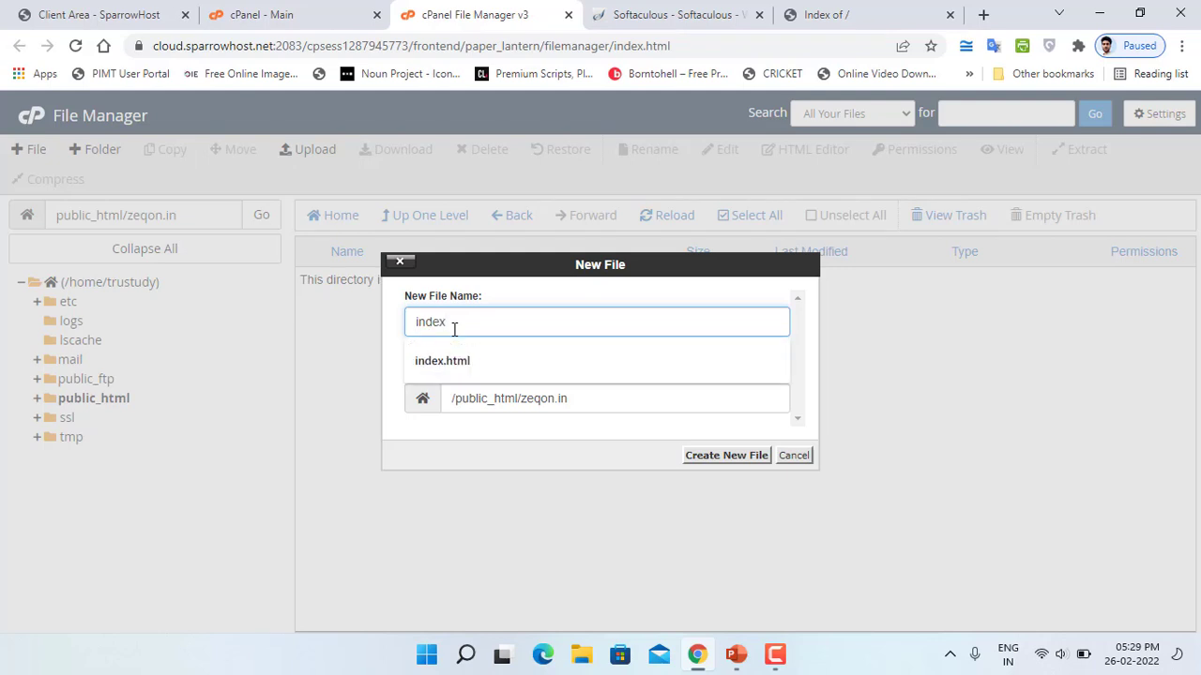
left_click(452, 362)
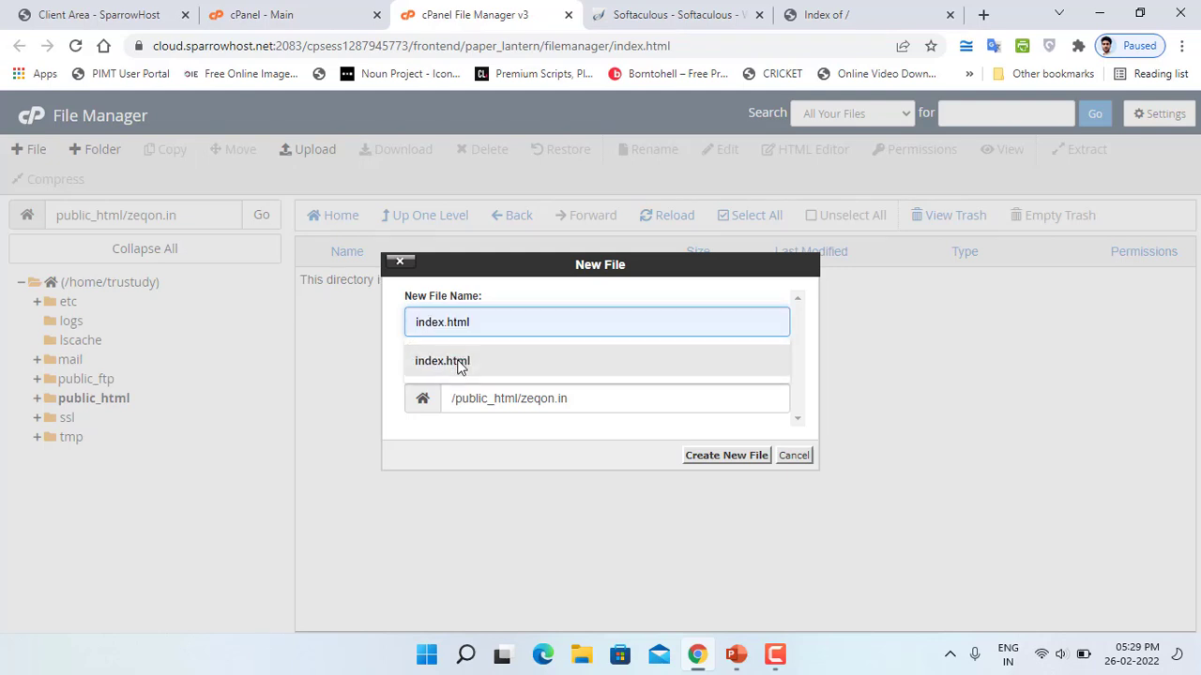
left_click(738, 460)
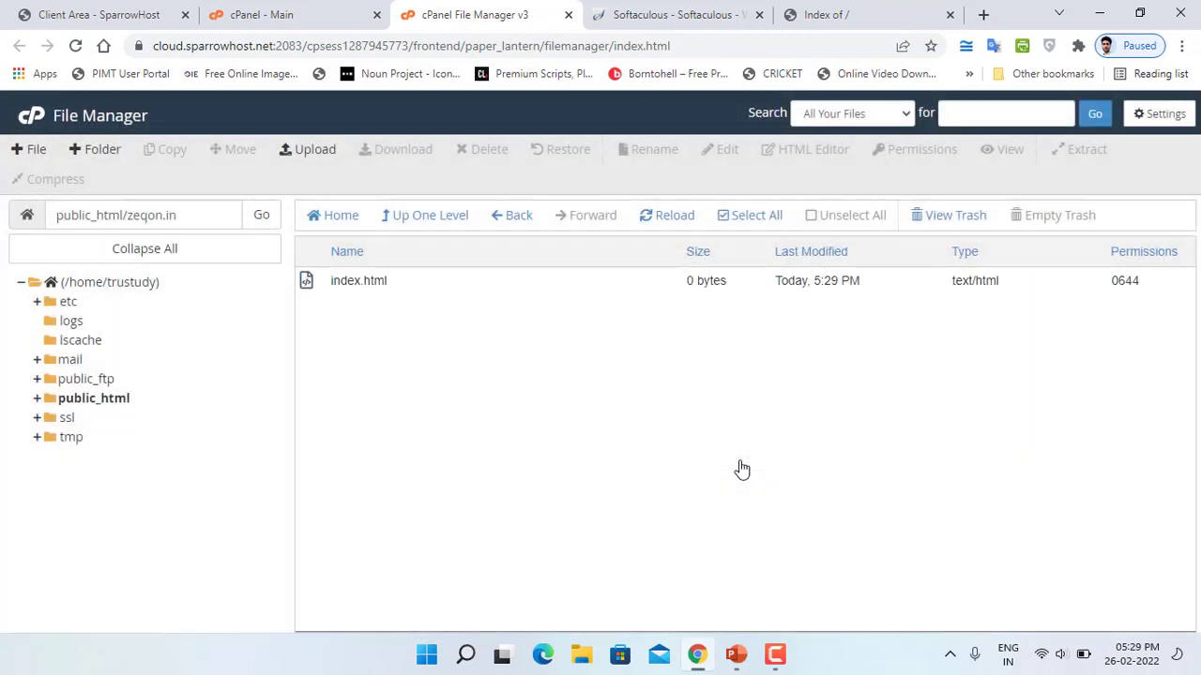
Reload zeqon.in to see a blank page, then open index.html for editing.
left_click(432, 291)
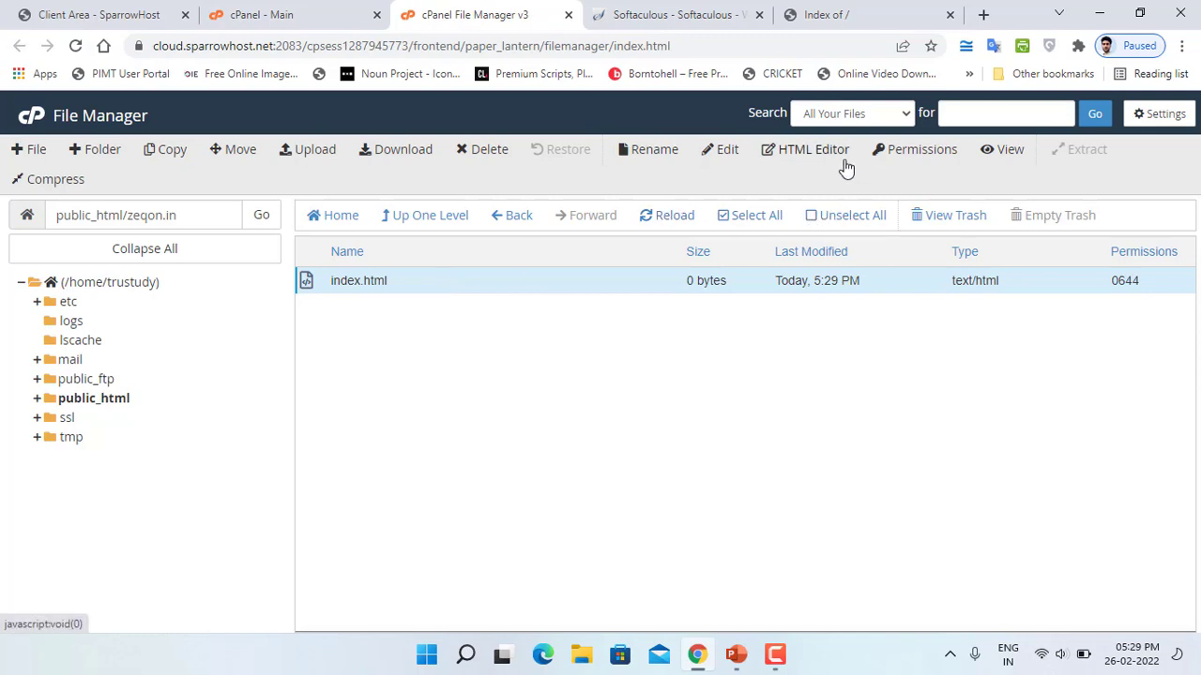
left_click(837, 11)
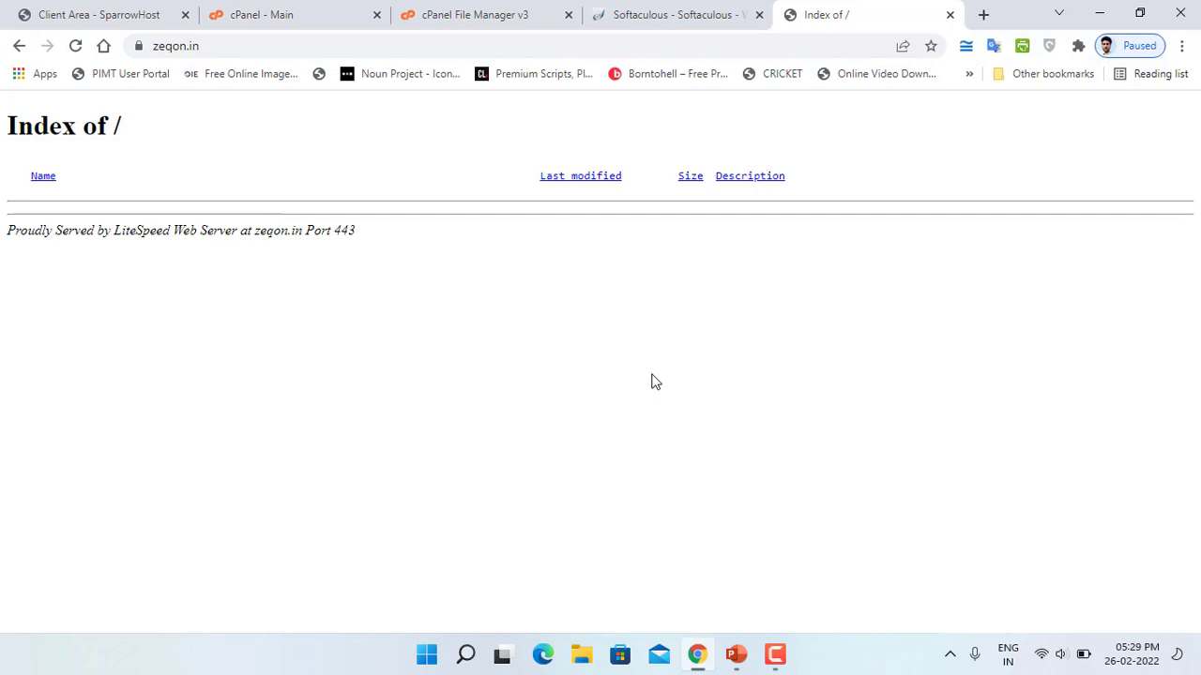
left_click(79, 47)
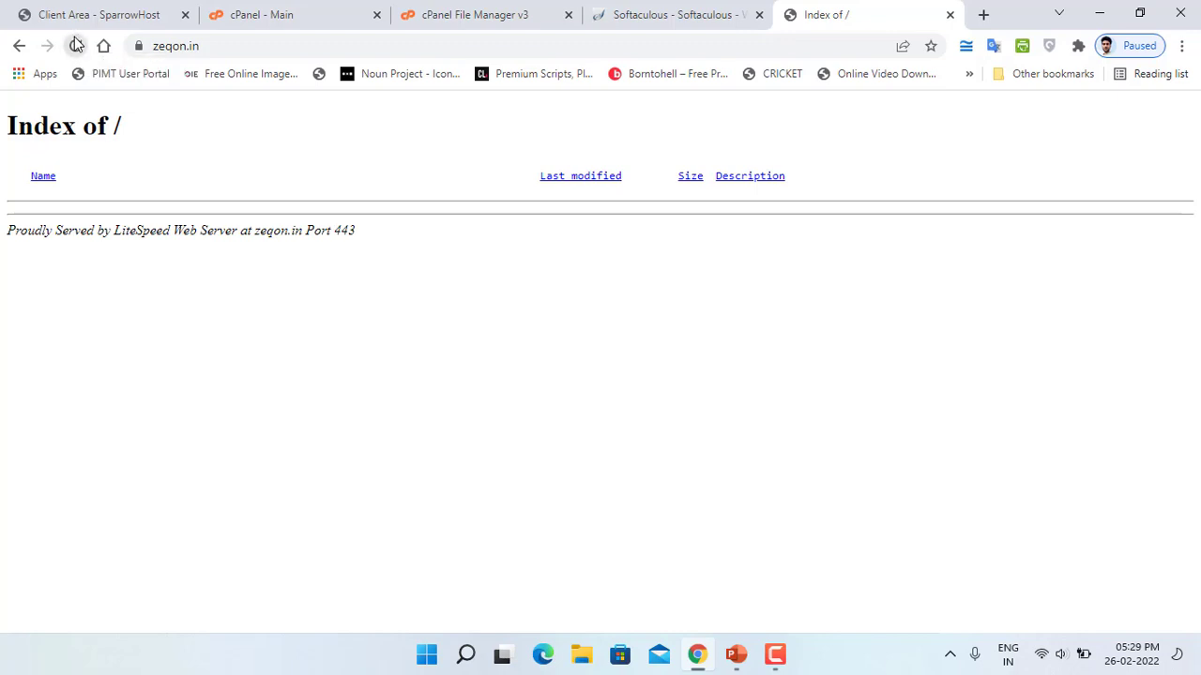
left_click(76, 46)
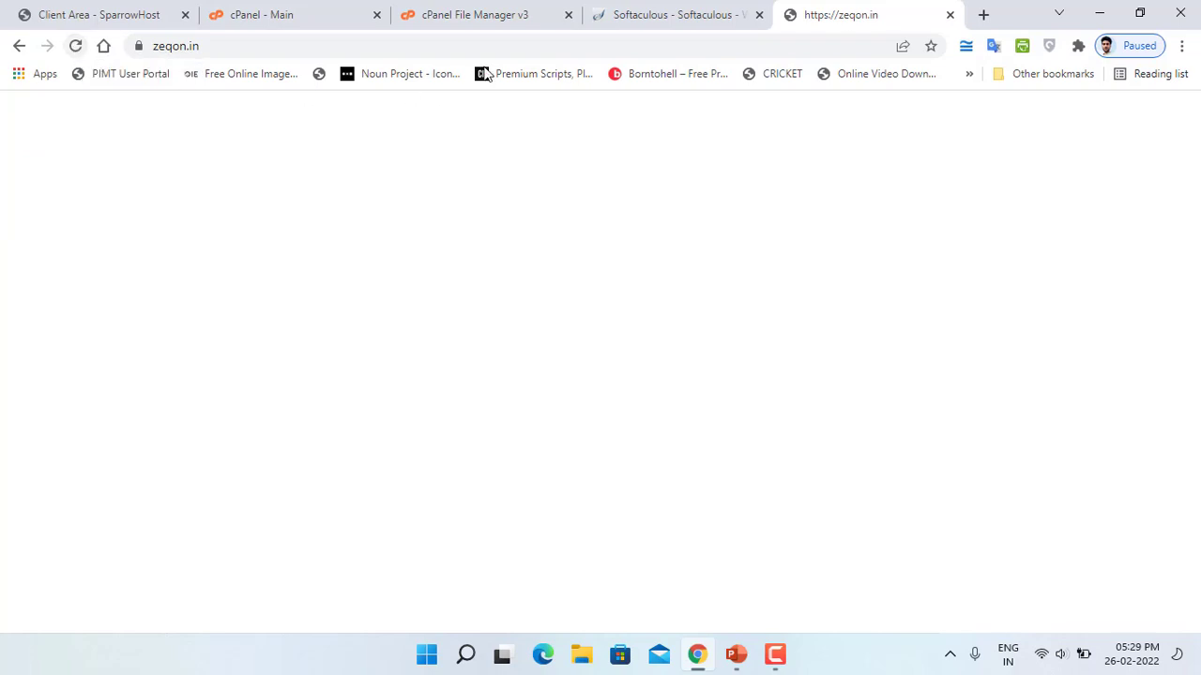
left_click(521, 9)
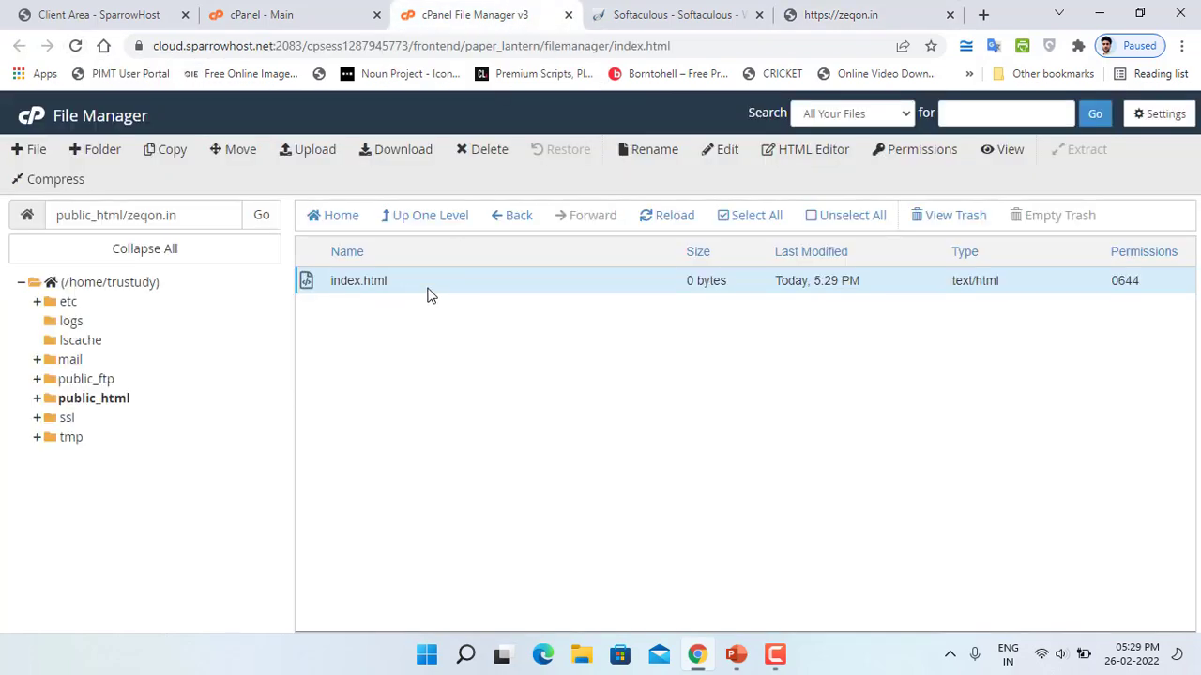
left_click(724, 155)
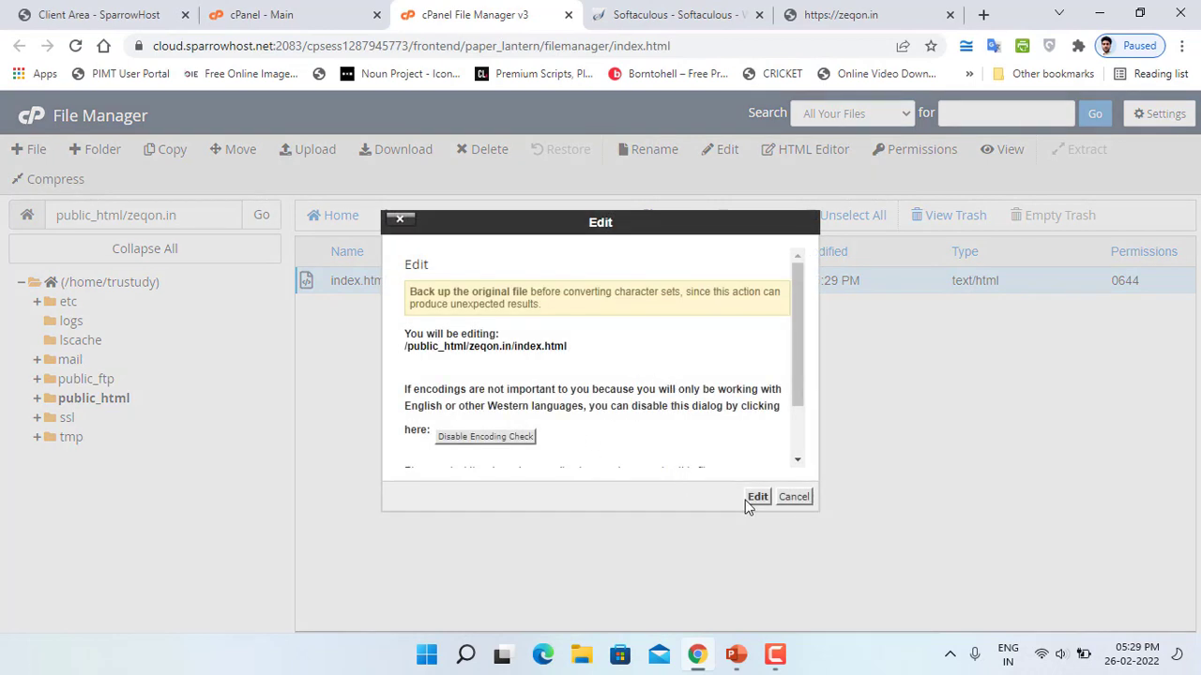
Write a centred h1 heading with the owner's name into index.html and save it.
left_click(756, 498)
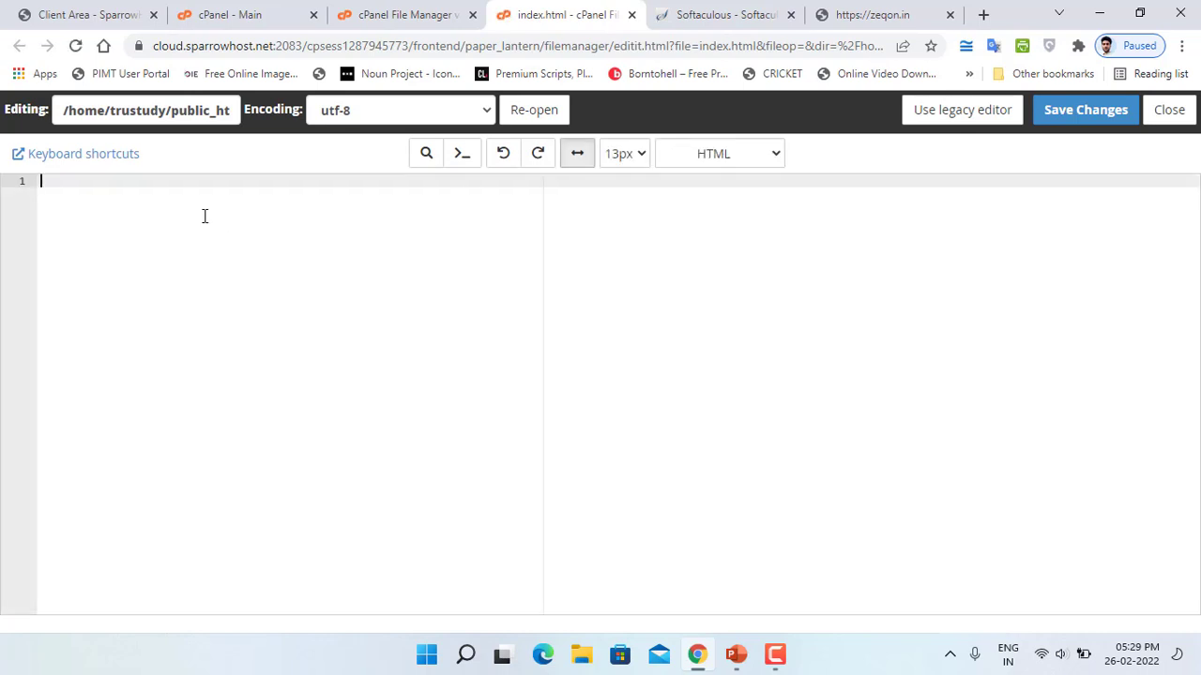
type("h")
key("BackSpace")
key("BackSpace")
key("BackSpace")
type("<centetr><")
key("BackSpace")
type("<h1")
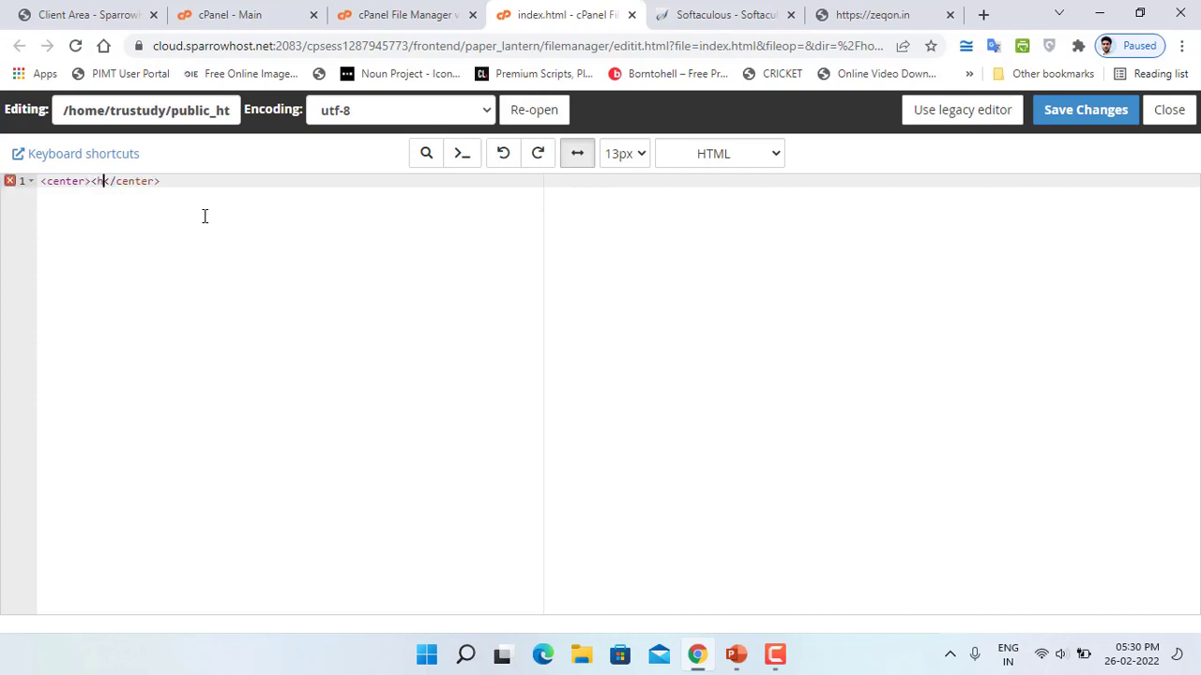
type(">Zeeshan</h1>")
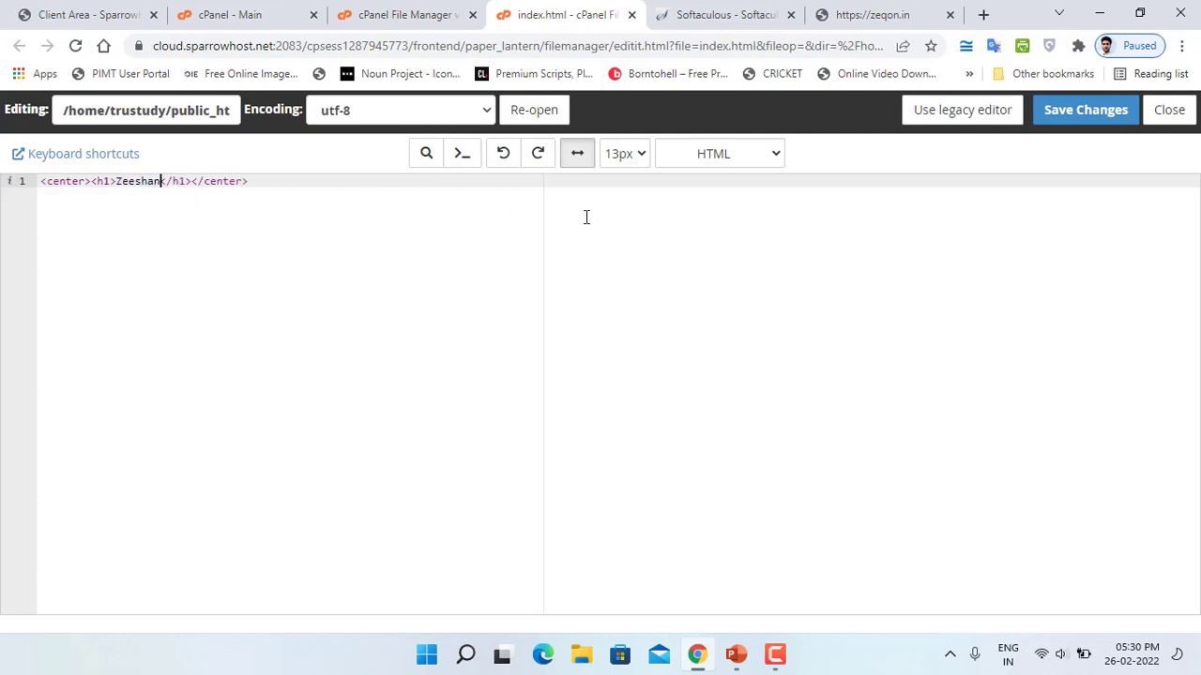
left_click(1085, 113)
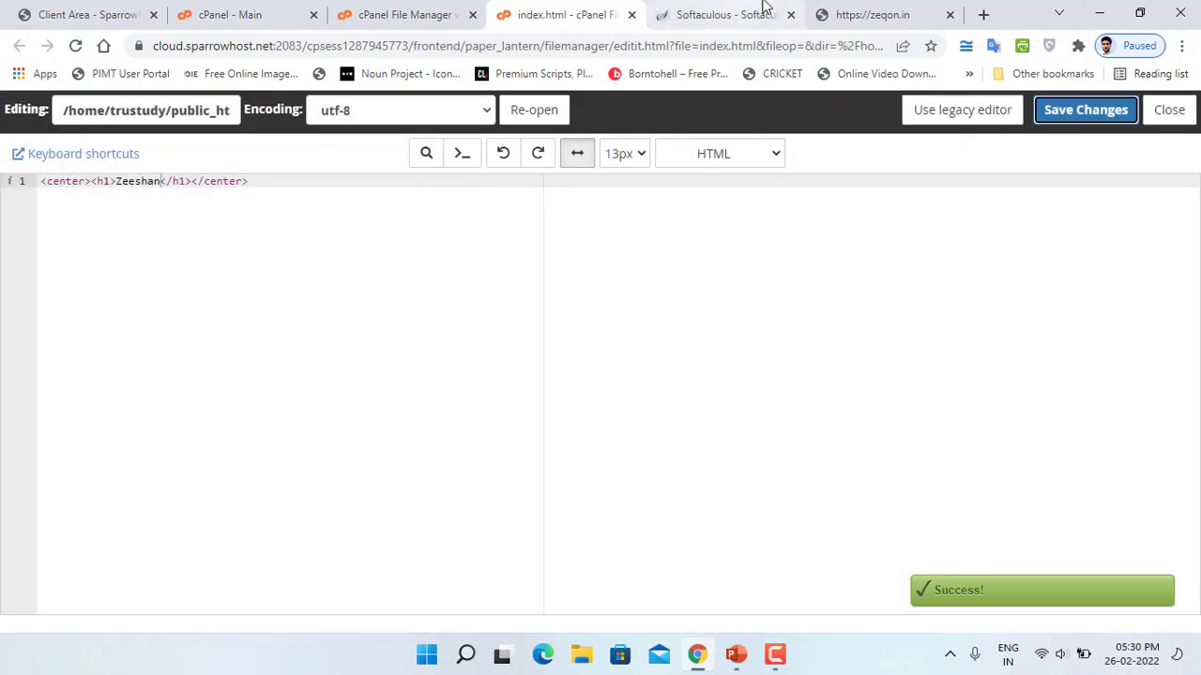
left_click(856, 12)
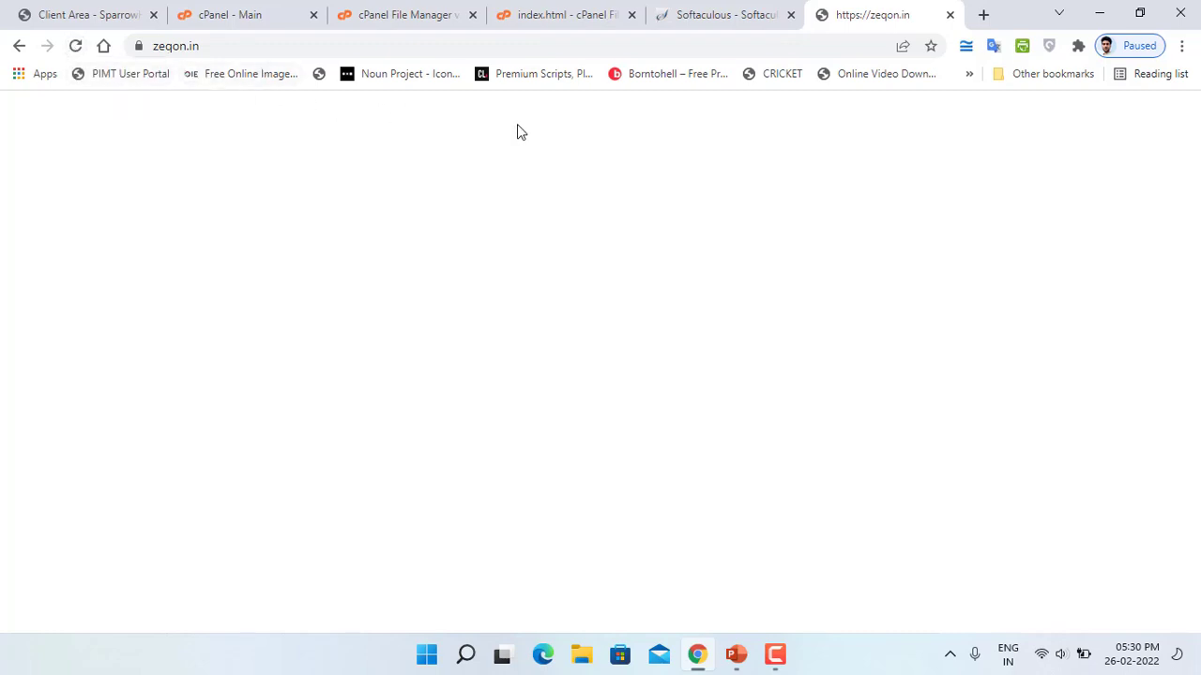
Reload zeqon.in to see the centred name heading, then close the index.html editor.
left_click(75, 46)
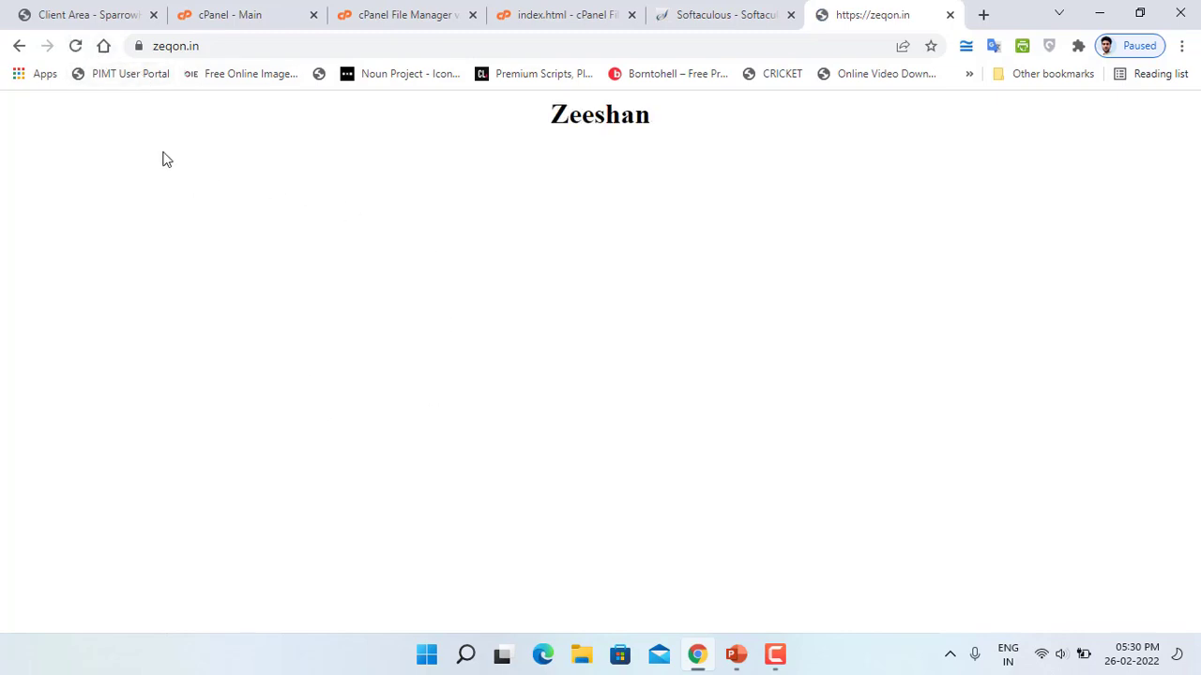
left_click_drag(546, 129, 1016, 118)
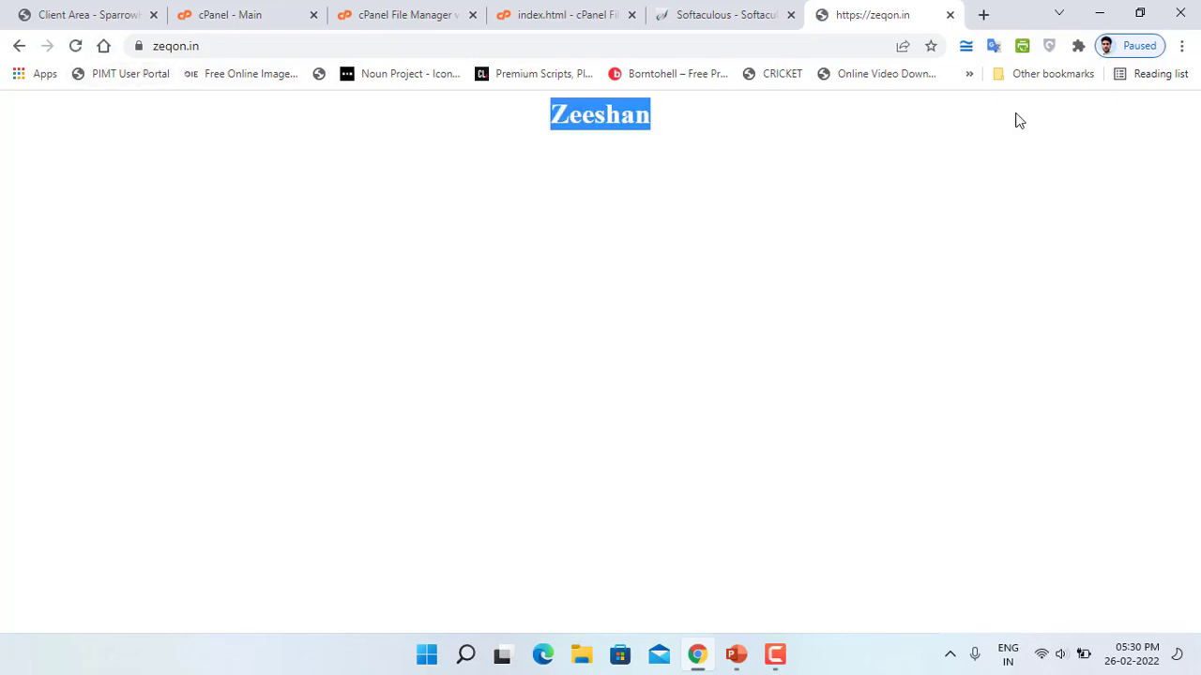
left_click(657, 127)
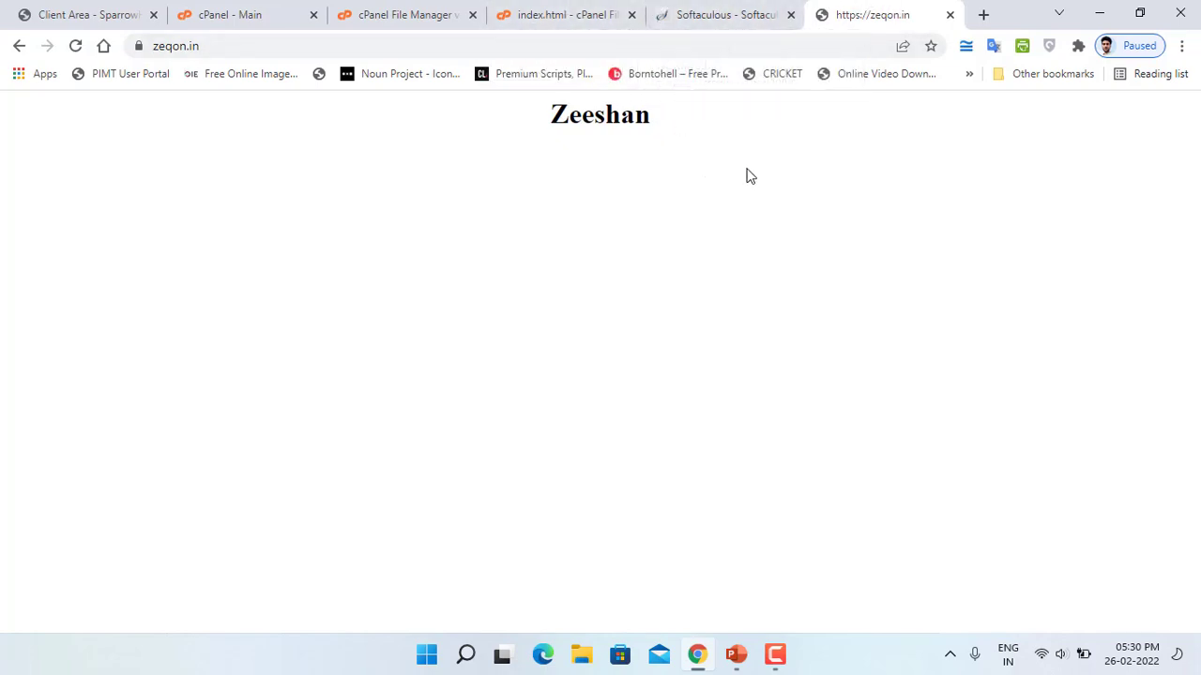
left_click(591, 10)
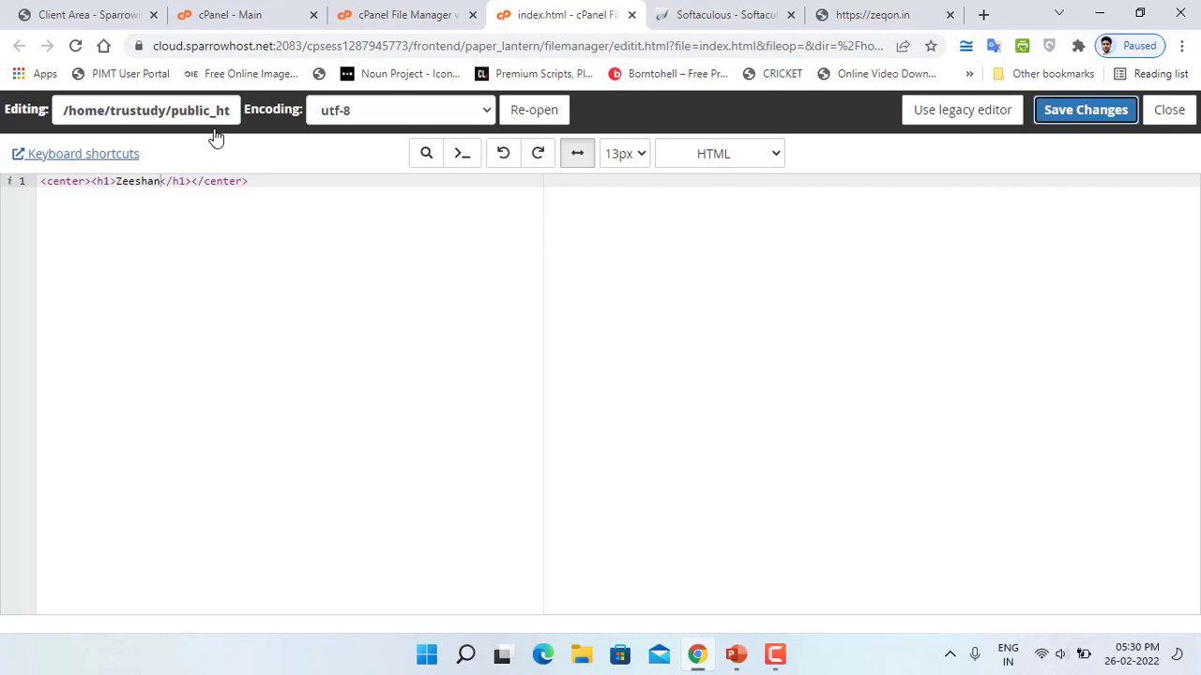
left_click(632, 15)
left_click(403, 15)
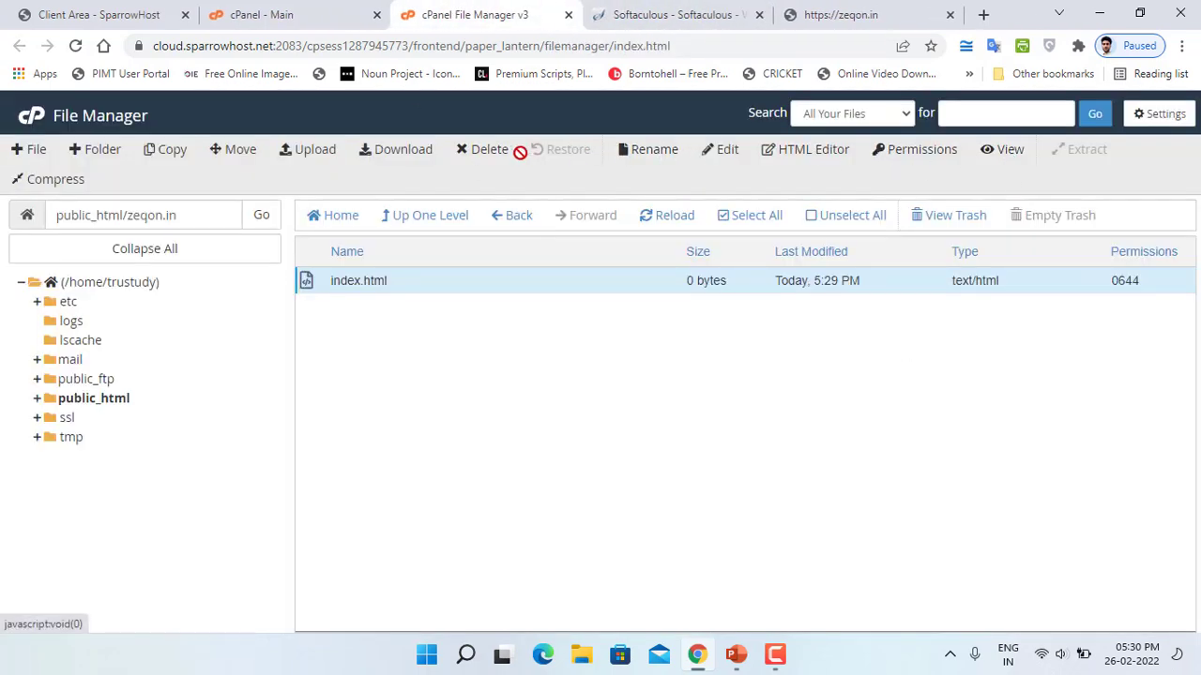
Permanently delete index.html, confirm zeqon.in is empty, and close File Manager.
left_click(477, 153)
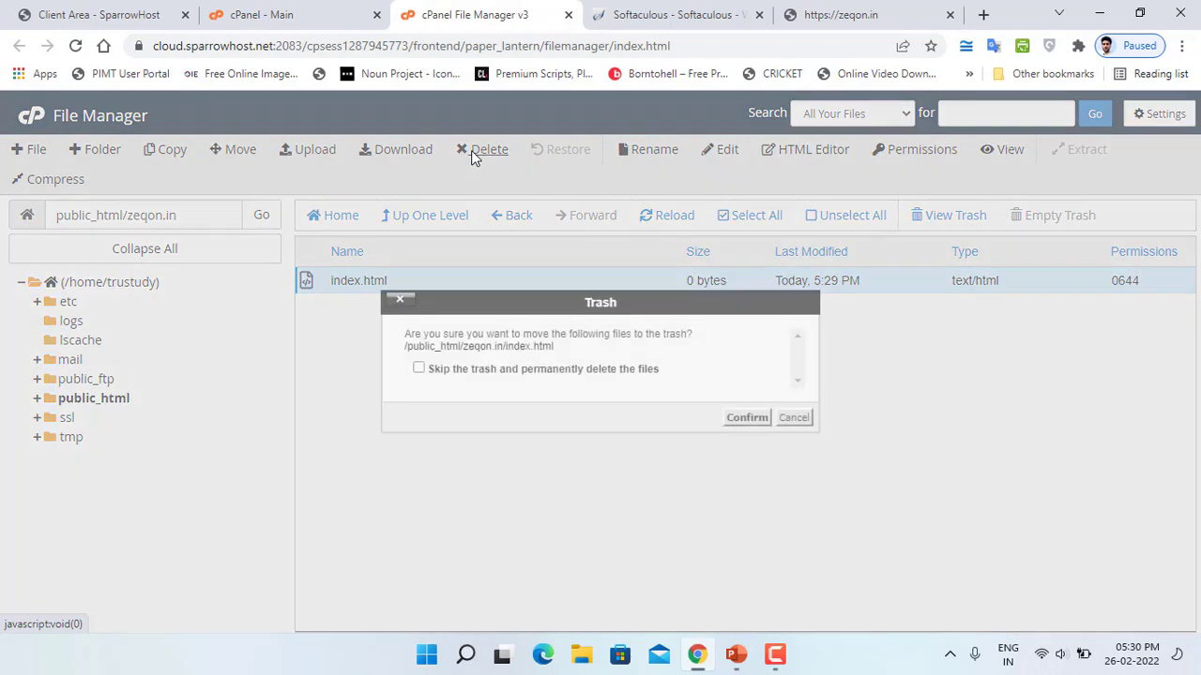
left_click(526, 372)
left_click(747, 418)
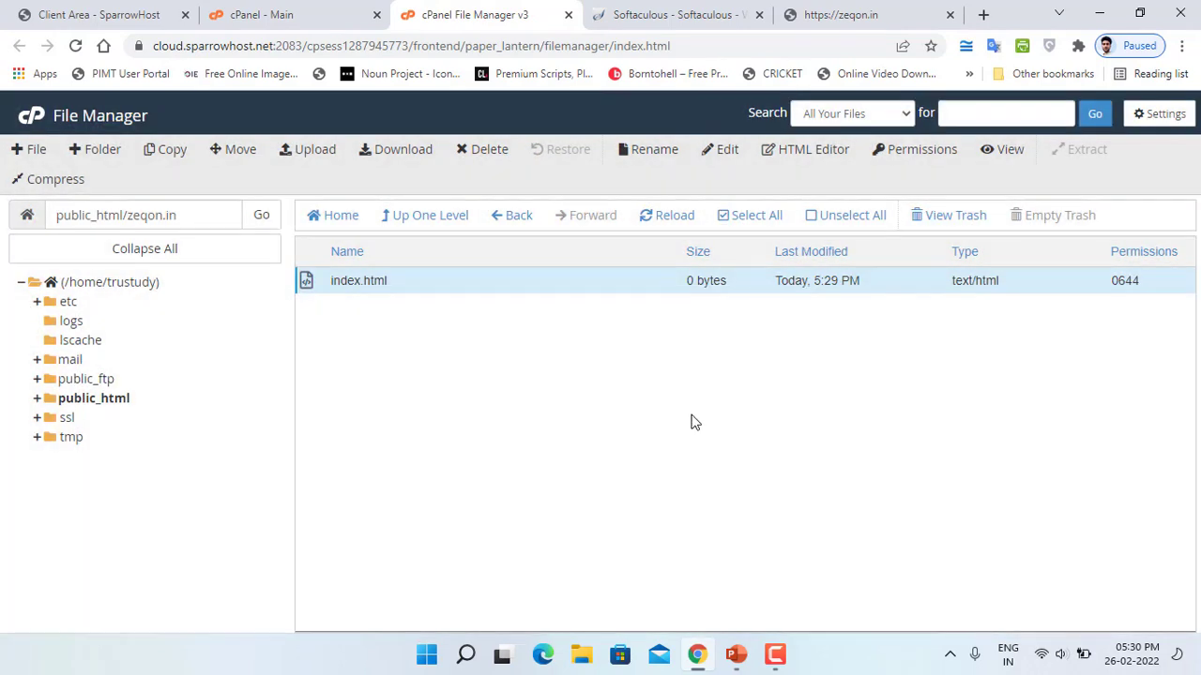
left_click(840, 13)
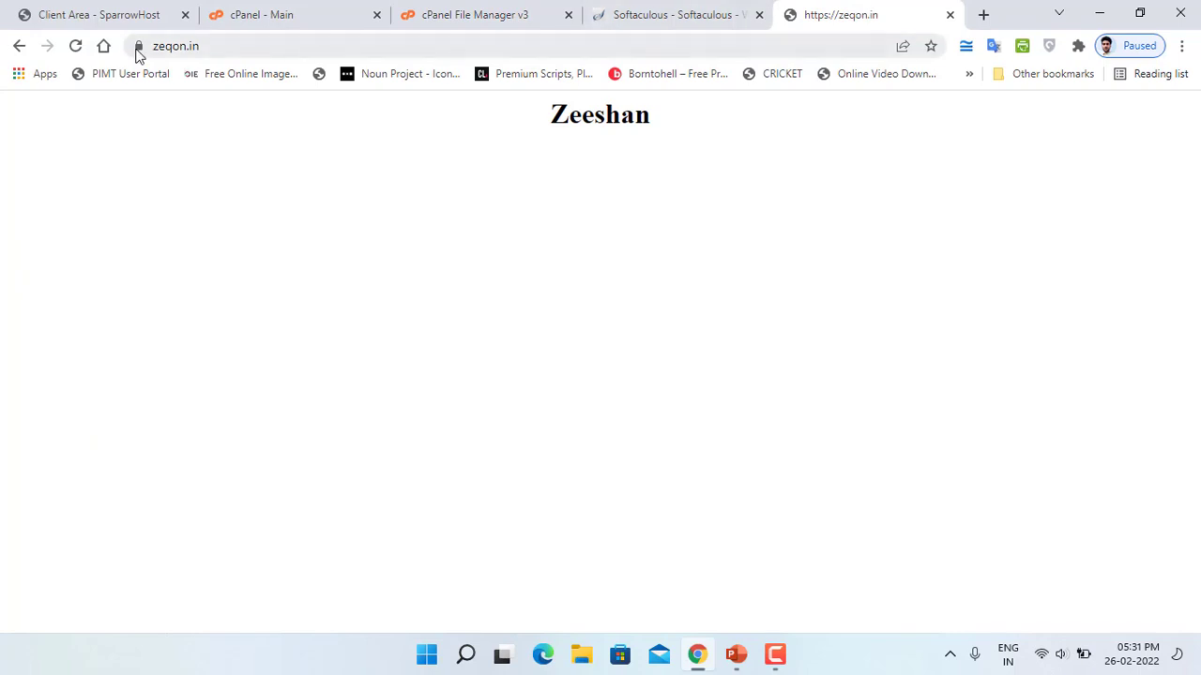
left_click(75, 47)
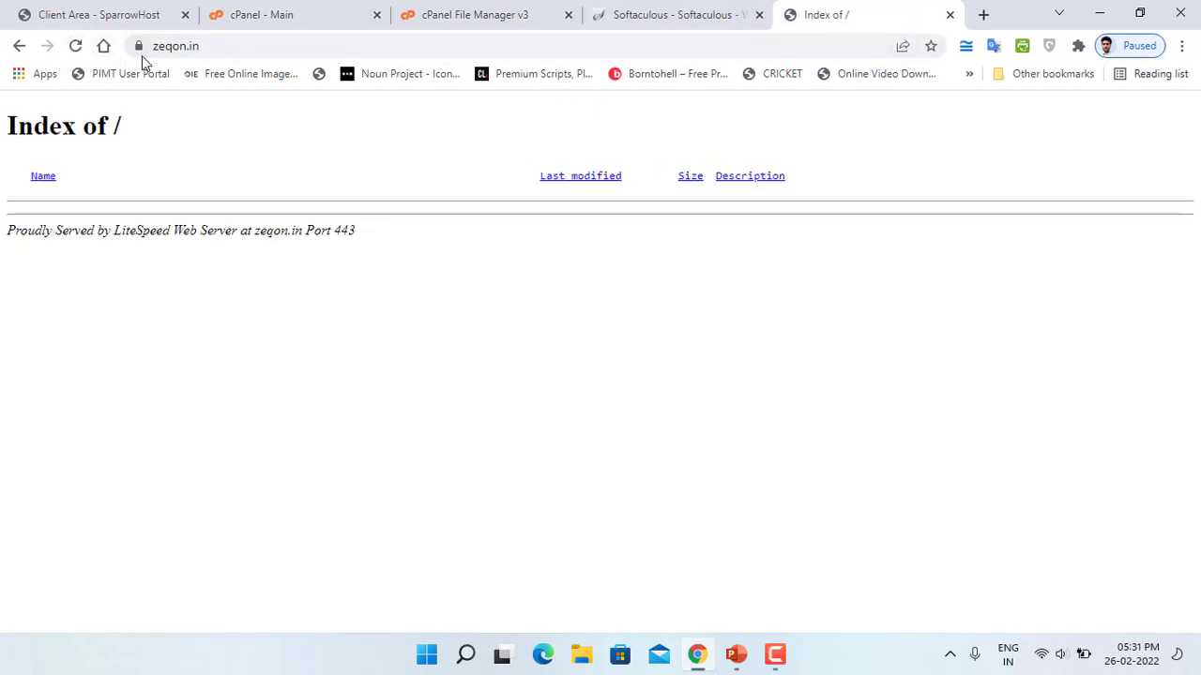
left_click(537, 14)
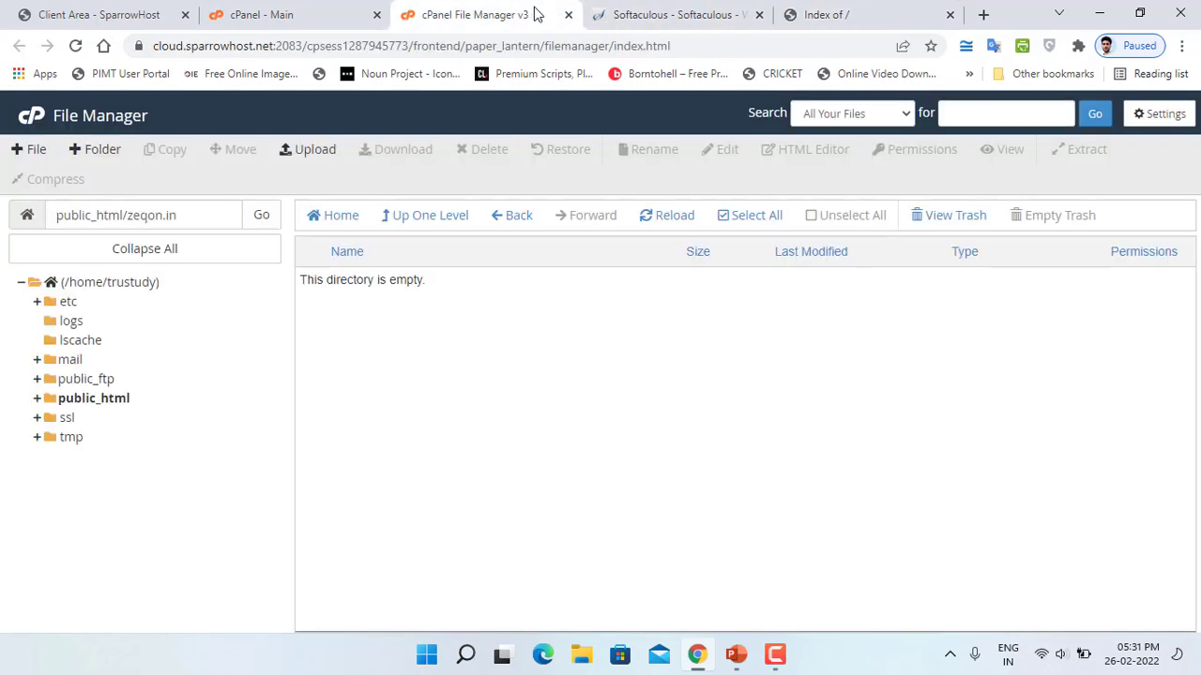
left_click(567, 15)
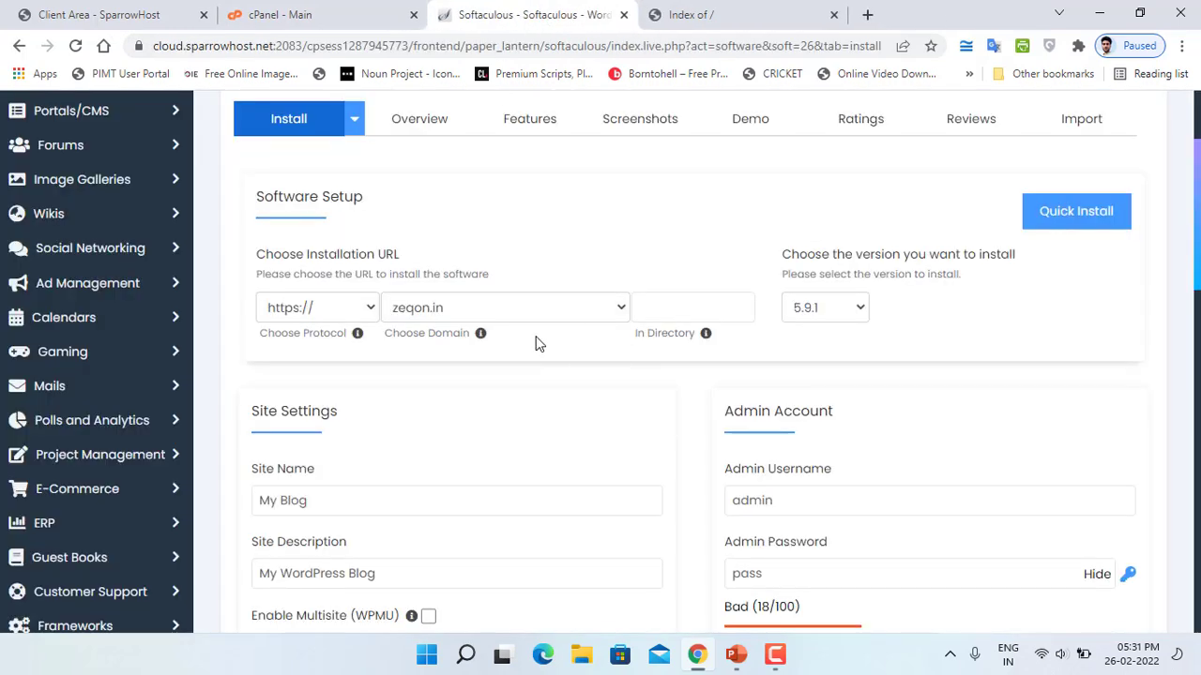
left_click(676, 317)
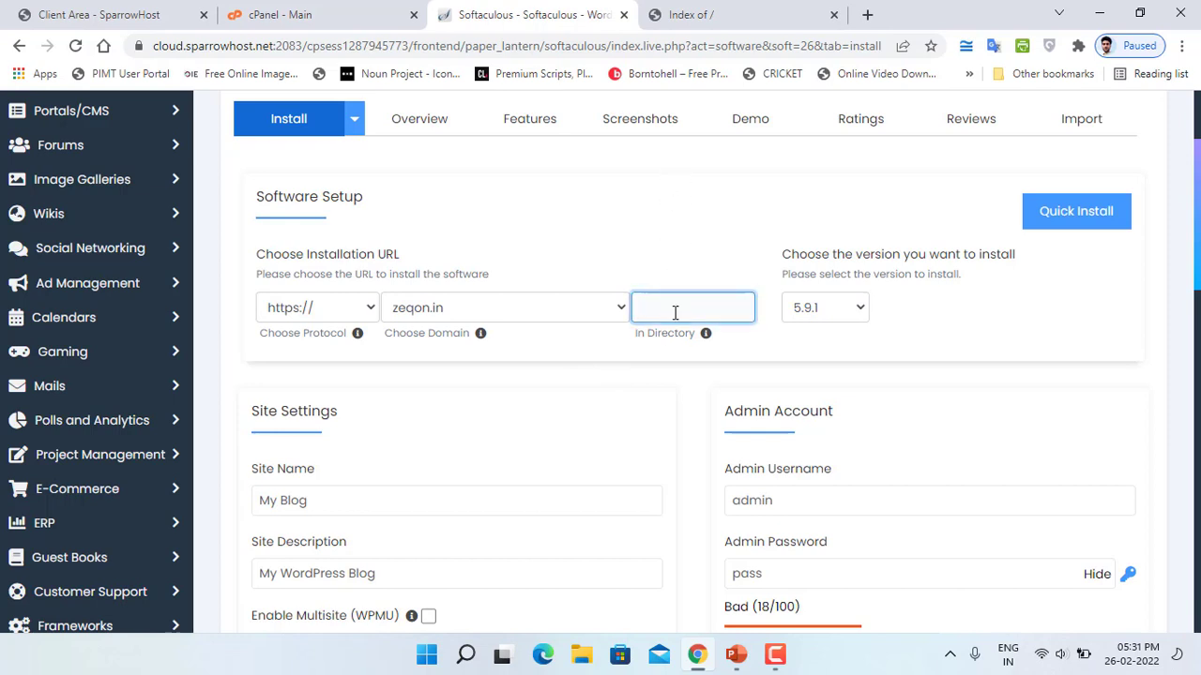
left_click(681, 15)
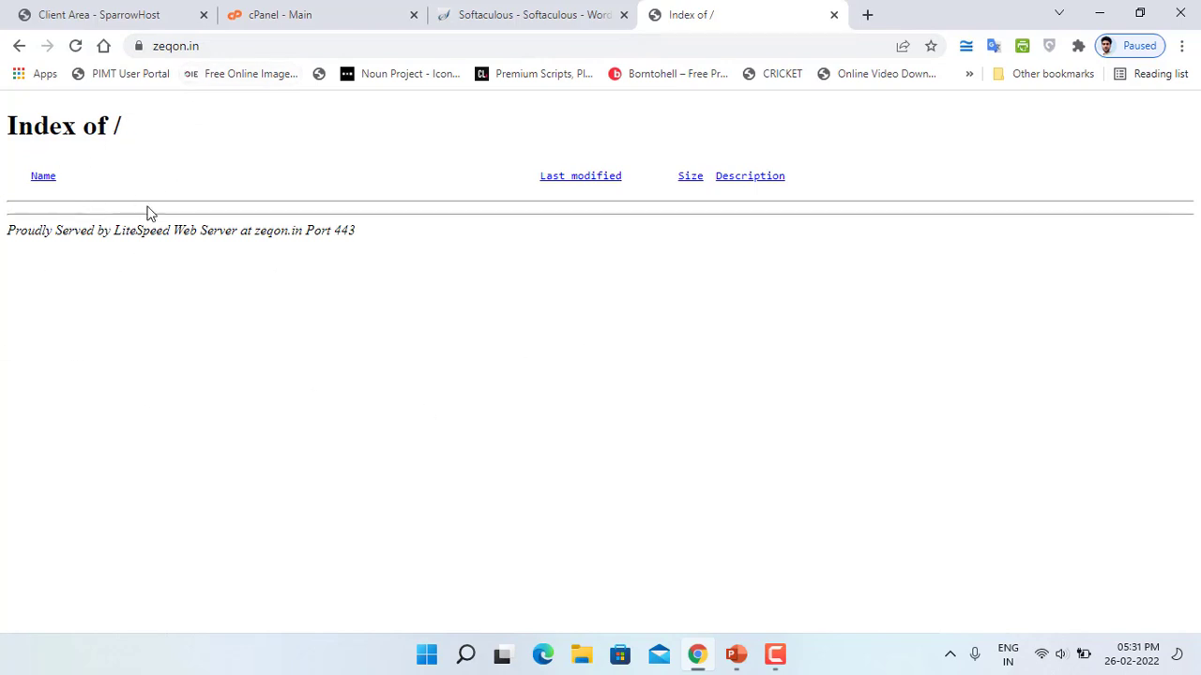
left_click(540, 12)
left_click(832, 310)
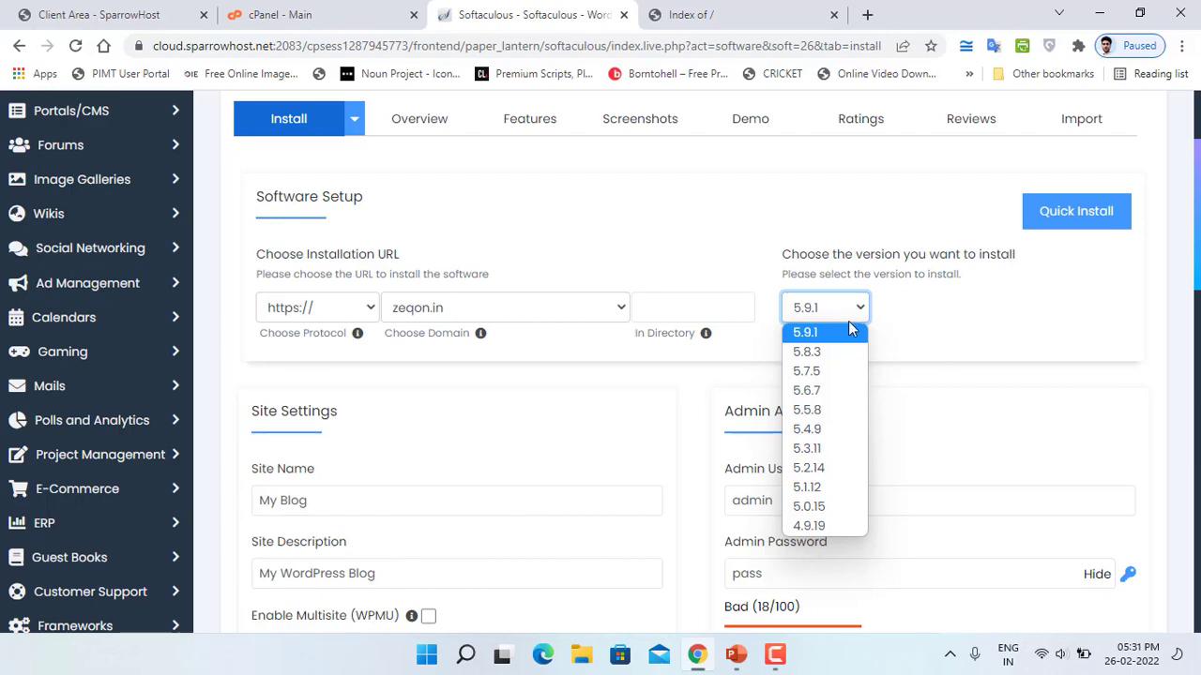
left_click(906, 308)
Change the site name from My Blog to Zeqon Tech.
scroll(874, 325, "down", 2)
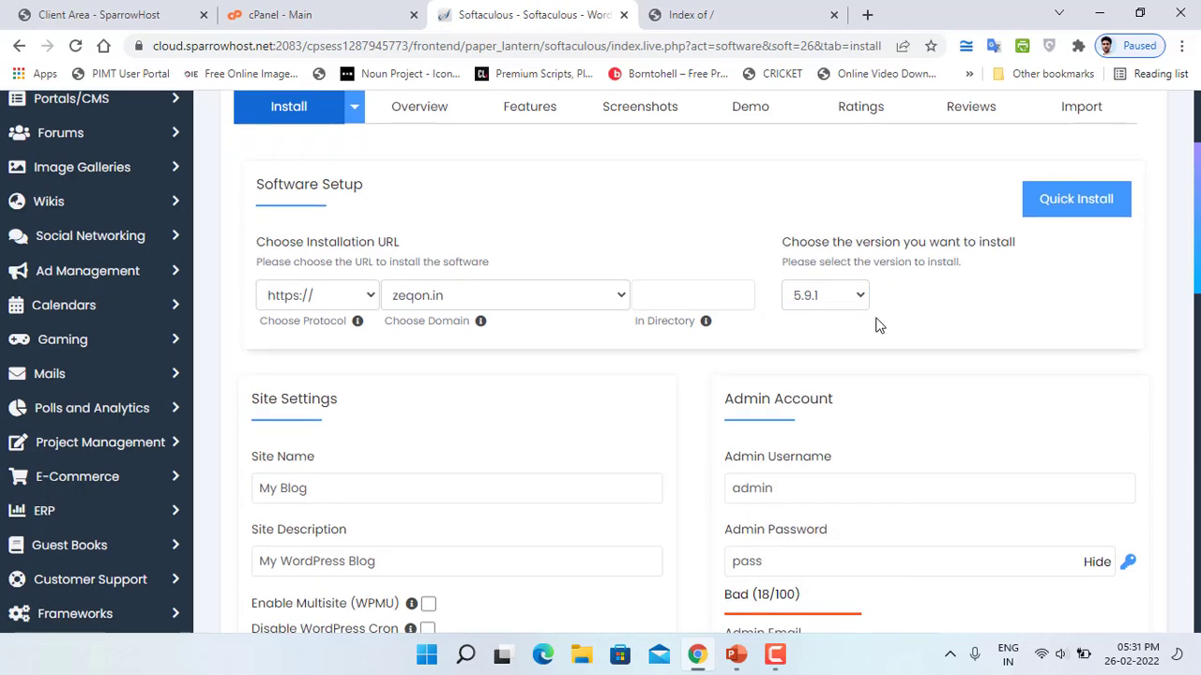
left_click(294, 324)
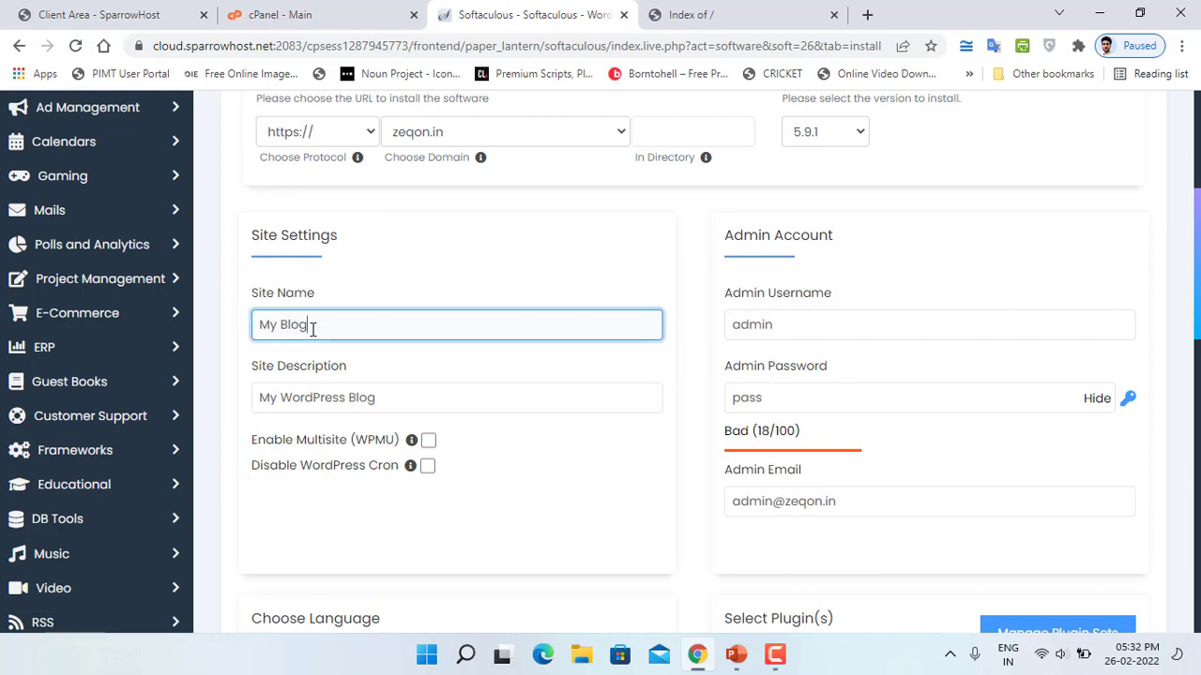
left_click(403, 405)
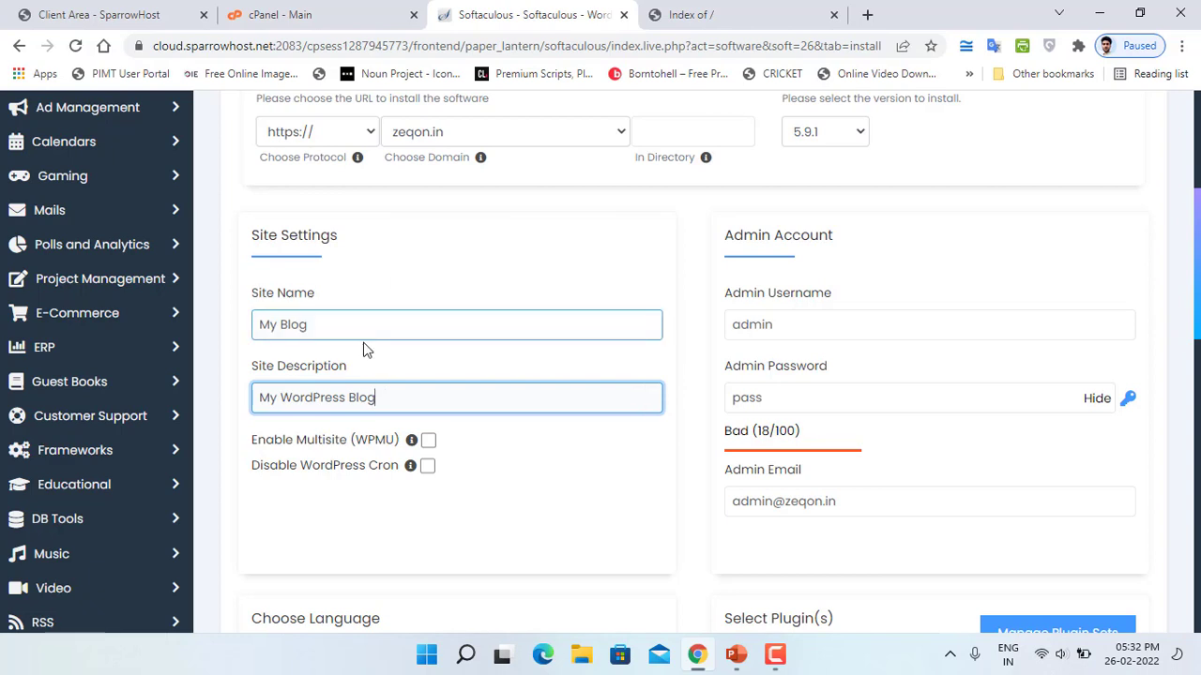
left_click(330, 323)
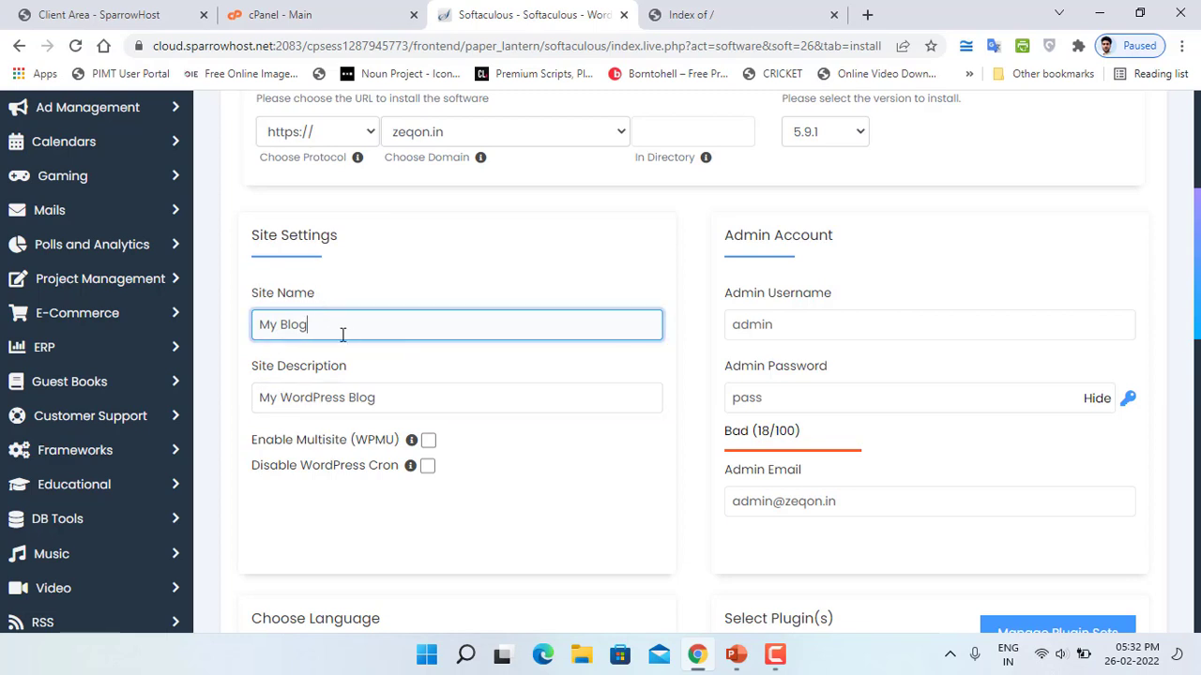
left_click_drag(318, 325, 252, 328)
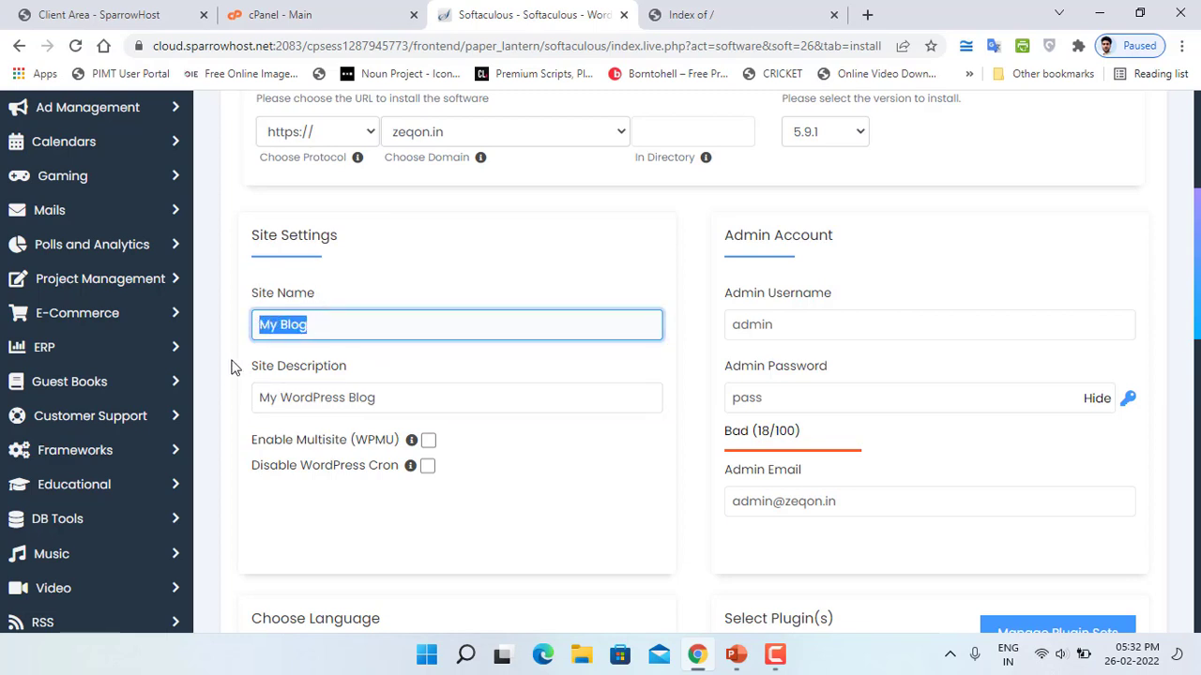
type("Zeqon")
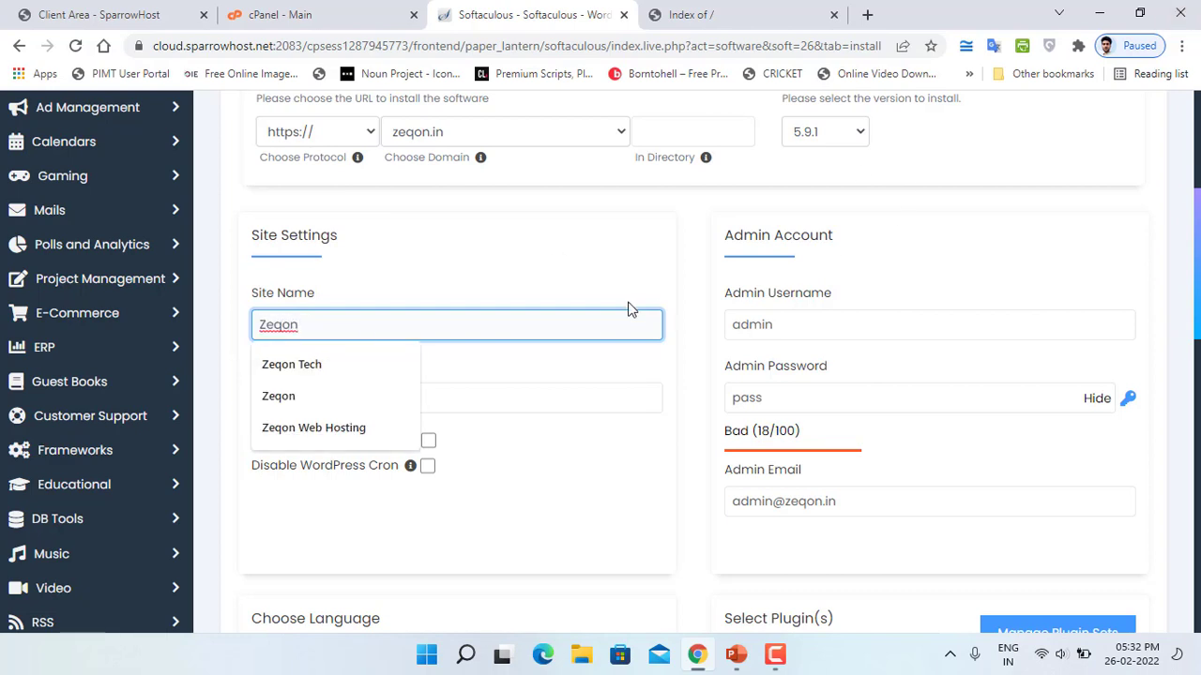
left_click(333, 365)
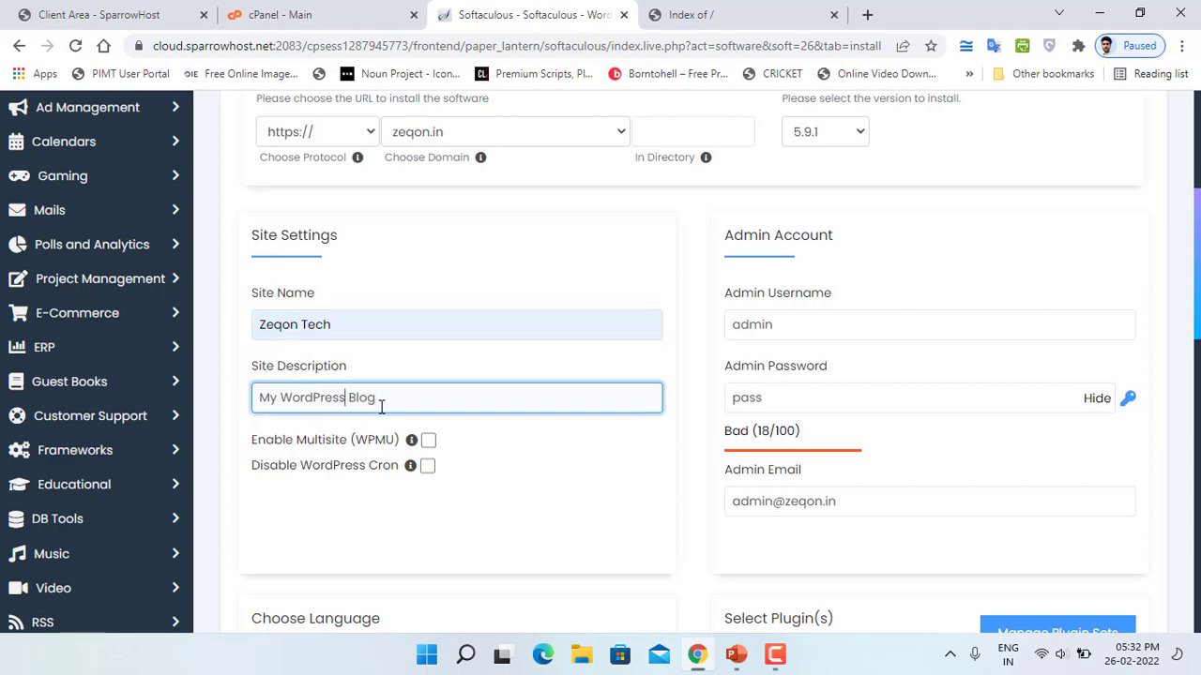
Set the site description to 'Your Portal to the Tech World'.
left_click_drag(381, 405, 235, 382)
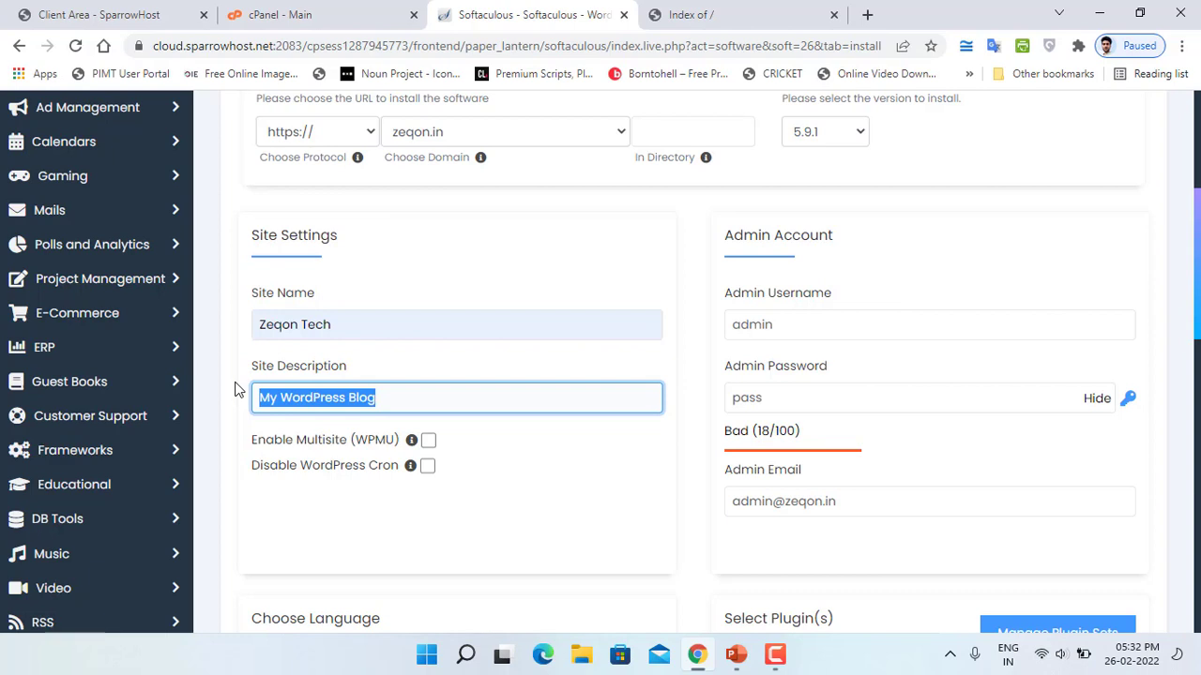
type("You")
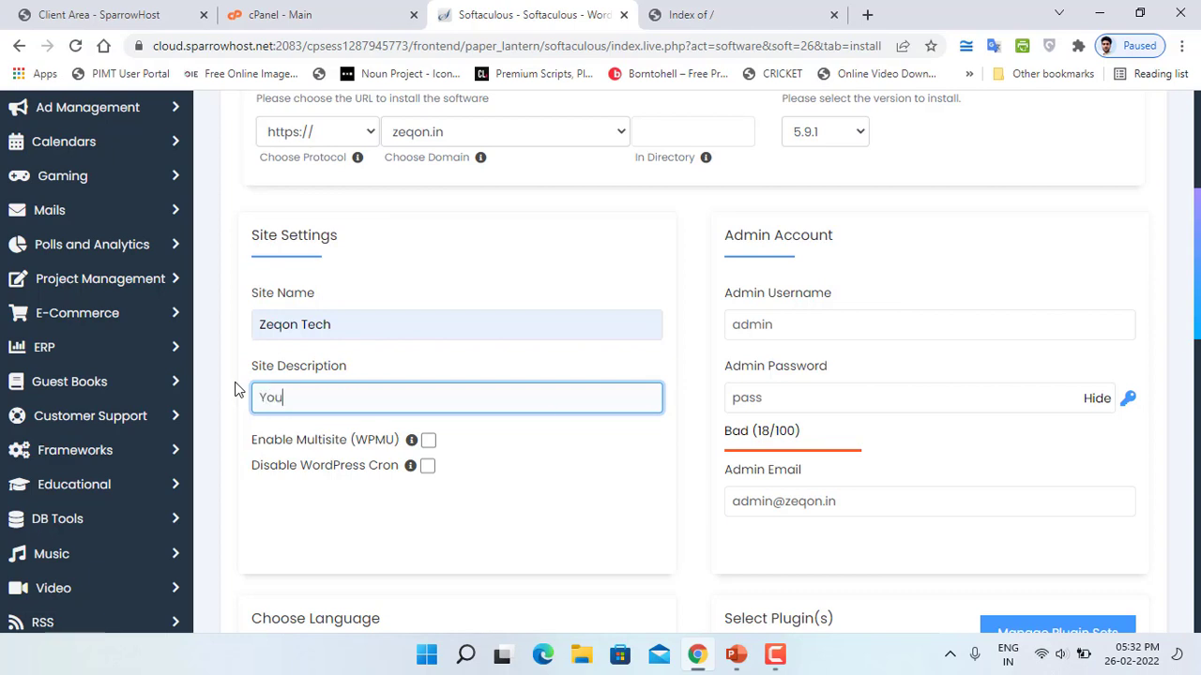
type("r Port")
key("BackSpace")
type("tal to the tech")
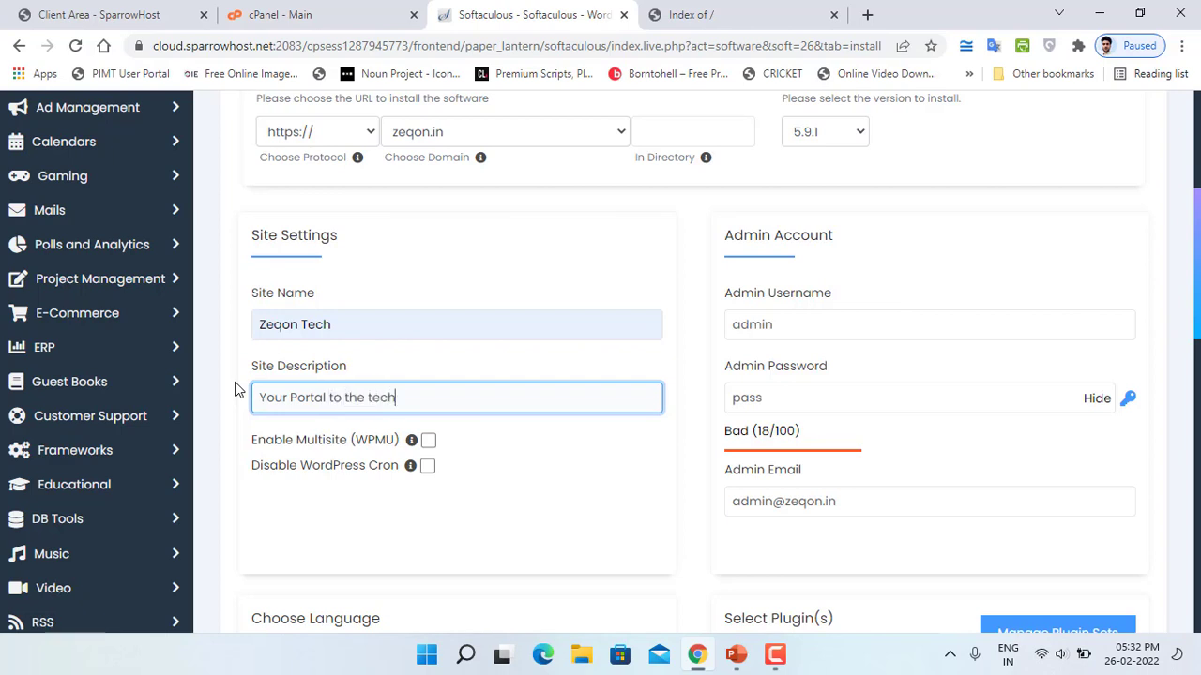
type(" World")
left_click(370, 405)
key("BackSpace")
type("T")
left_click(502, 397)
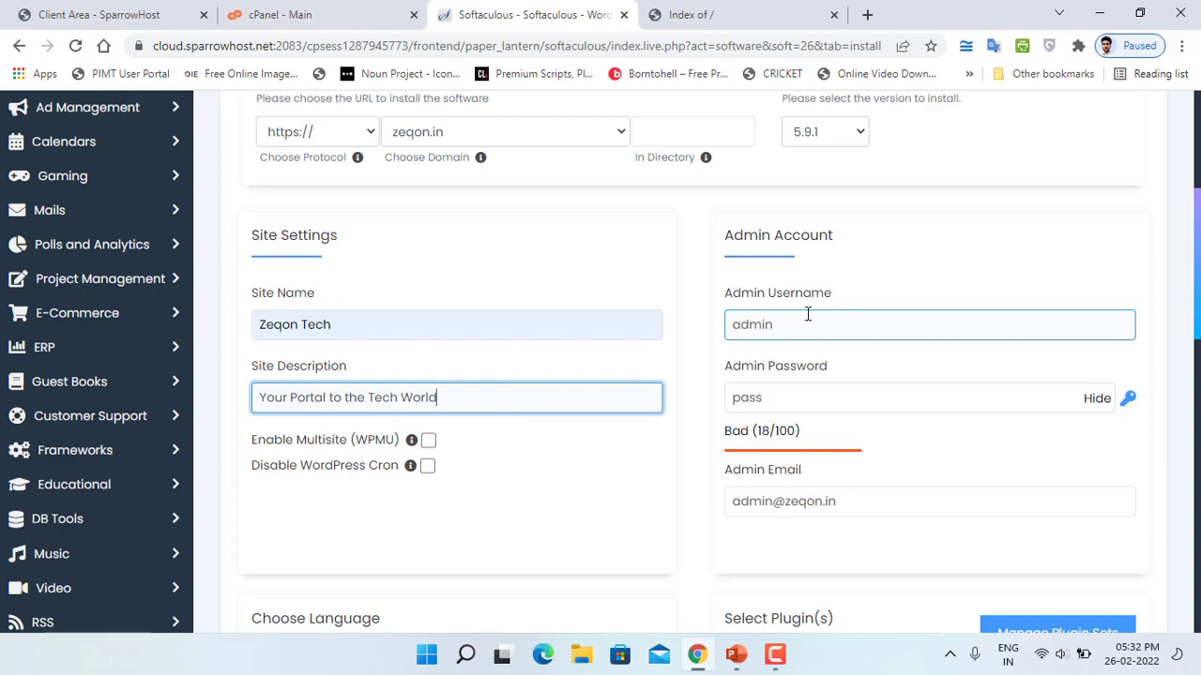
Set the admin username to ZeqonAdmin and enter a strong custom admin password.
double_click(779, 325)
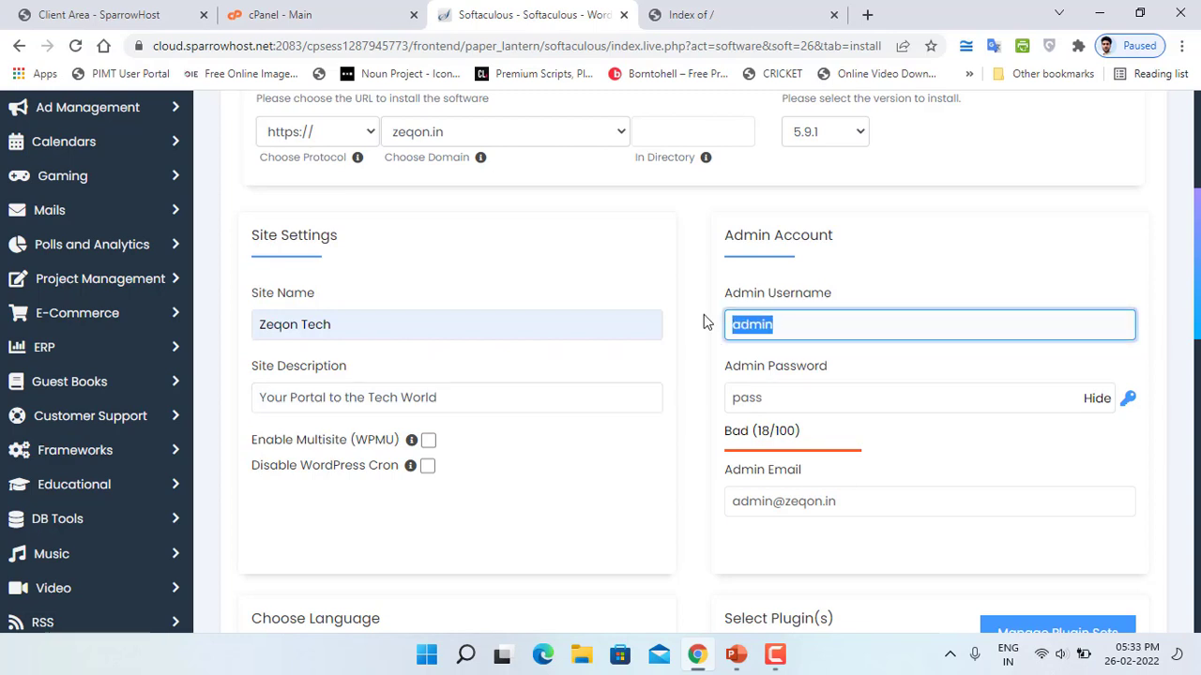
type("ZeqonA")
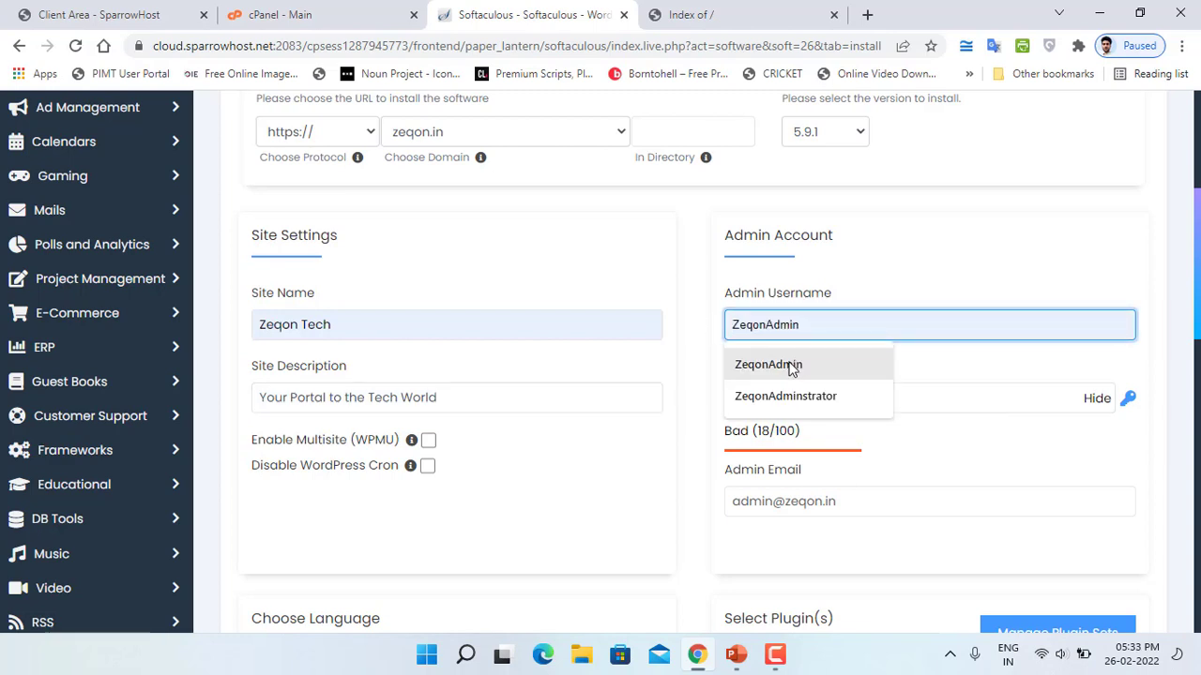
left_click(778, 363)
left_click(943, 404)
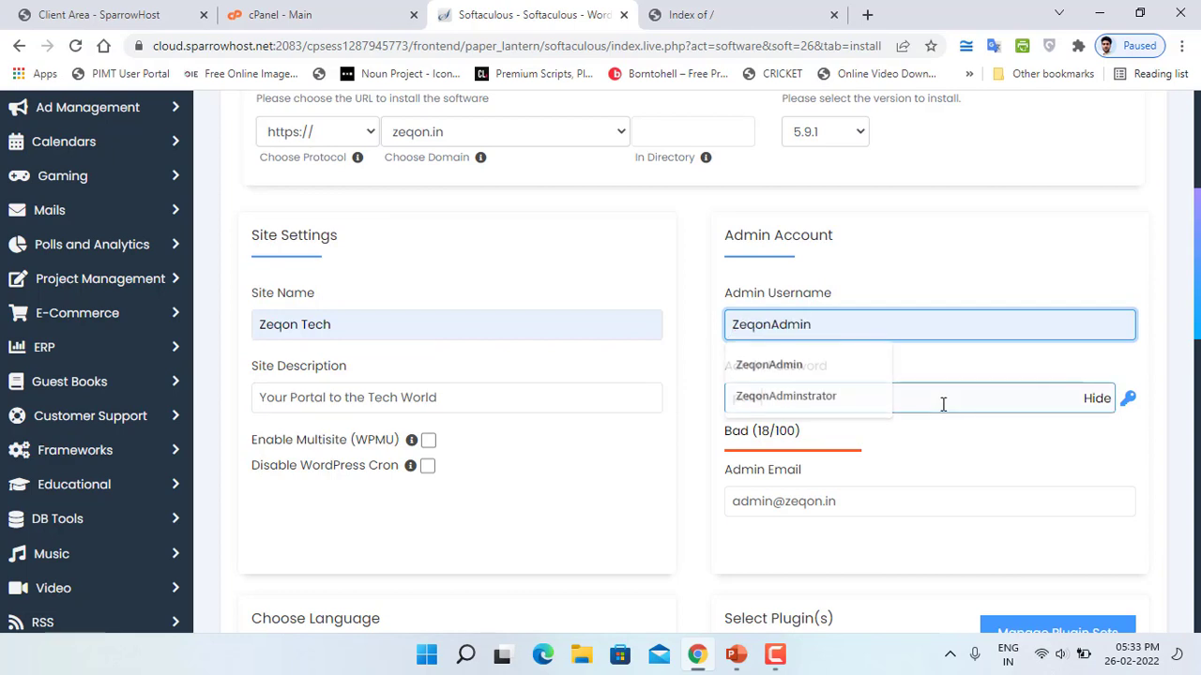
double_click(943, 404)
type("Z")
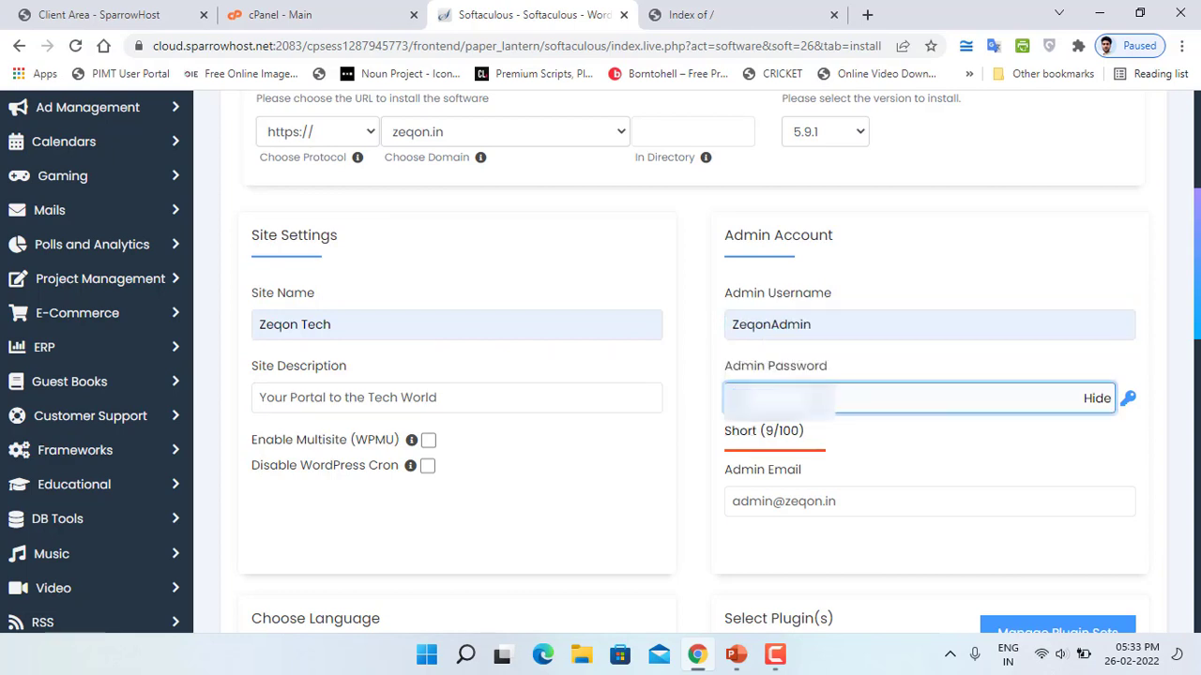
type("*******")
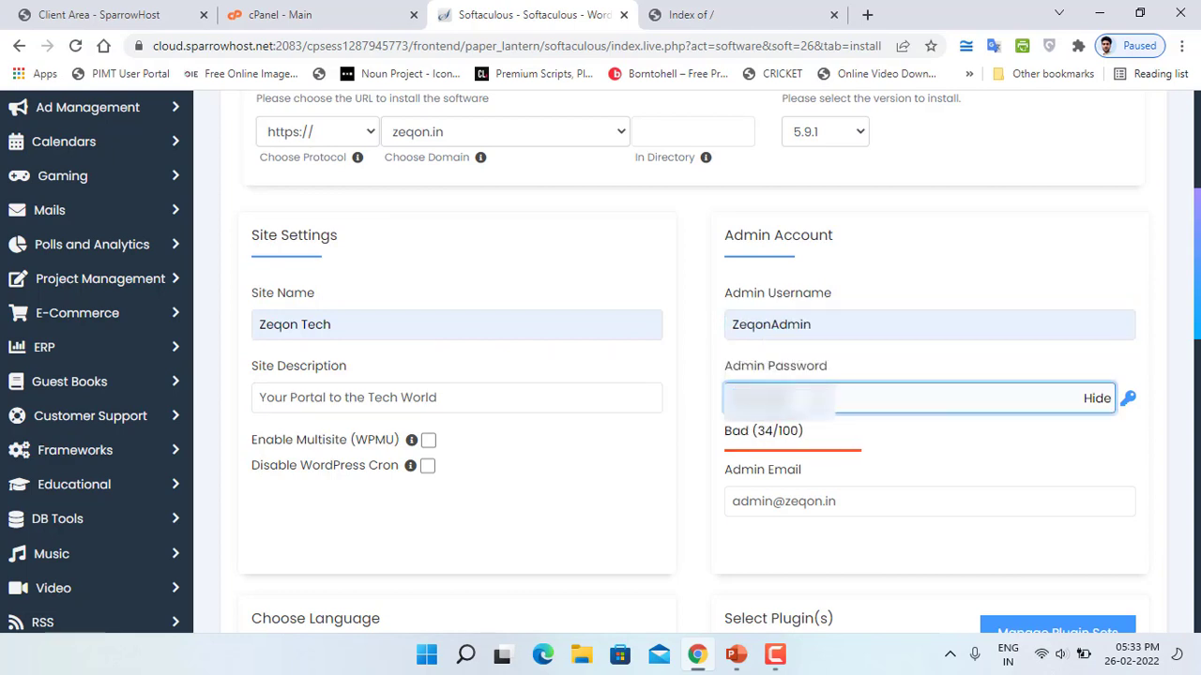
type("***")
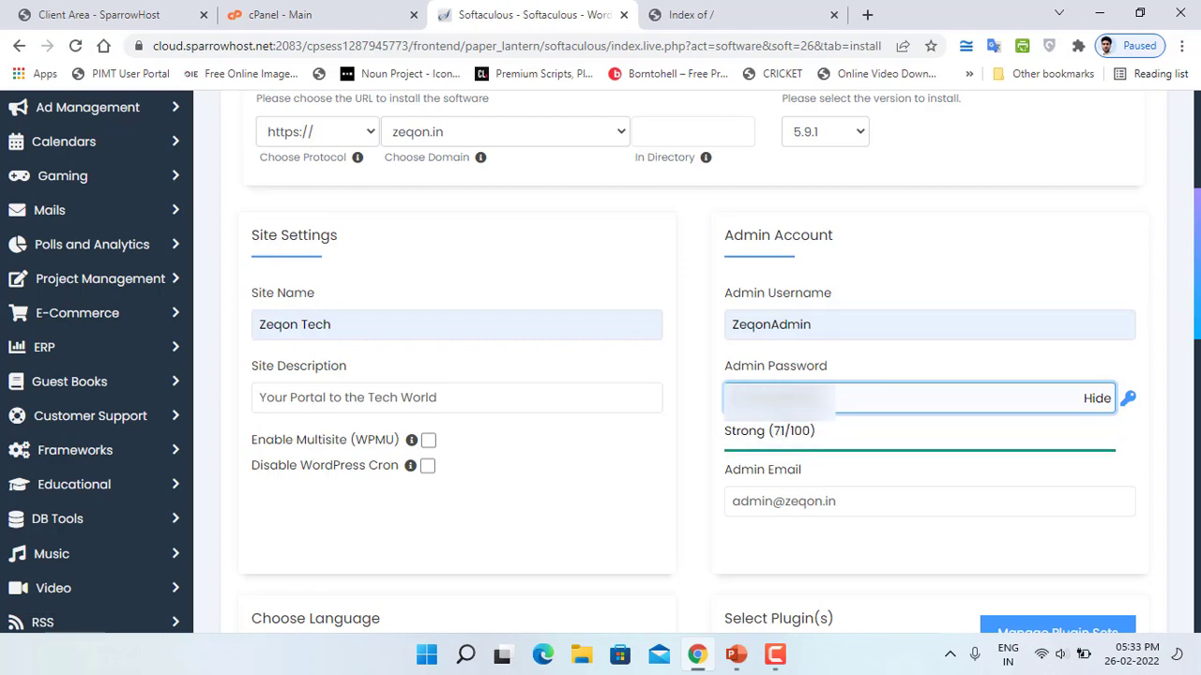
key("ctrl+a")
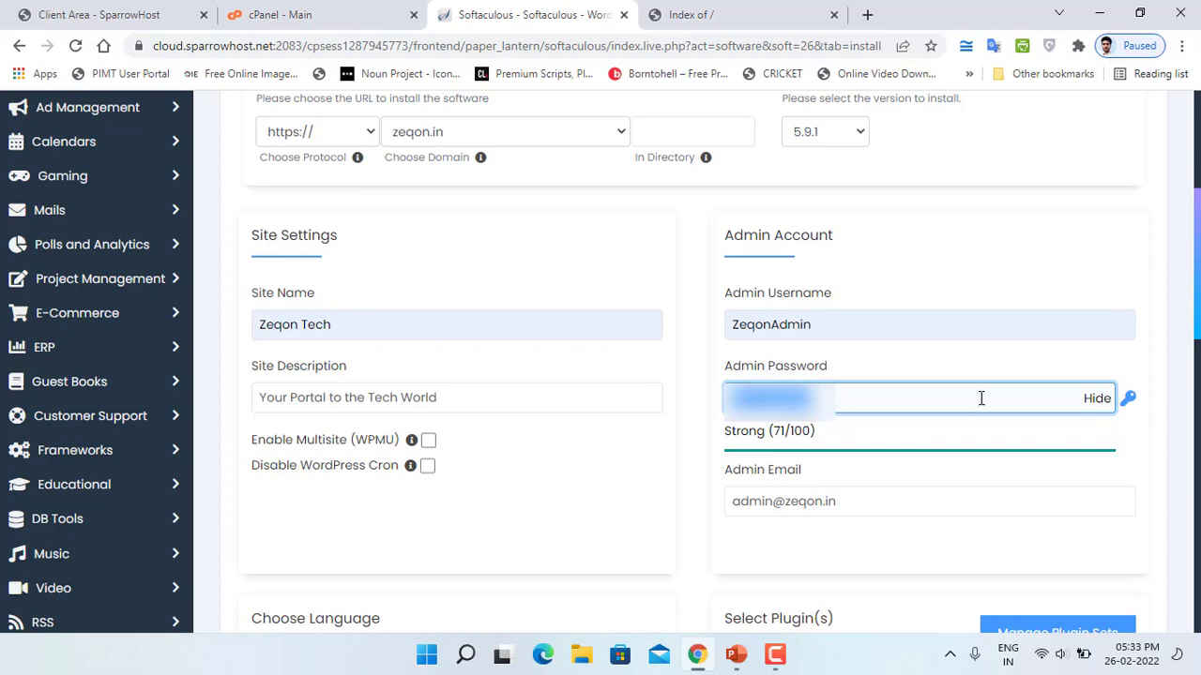
left_click(1103, 401)
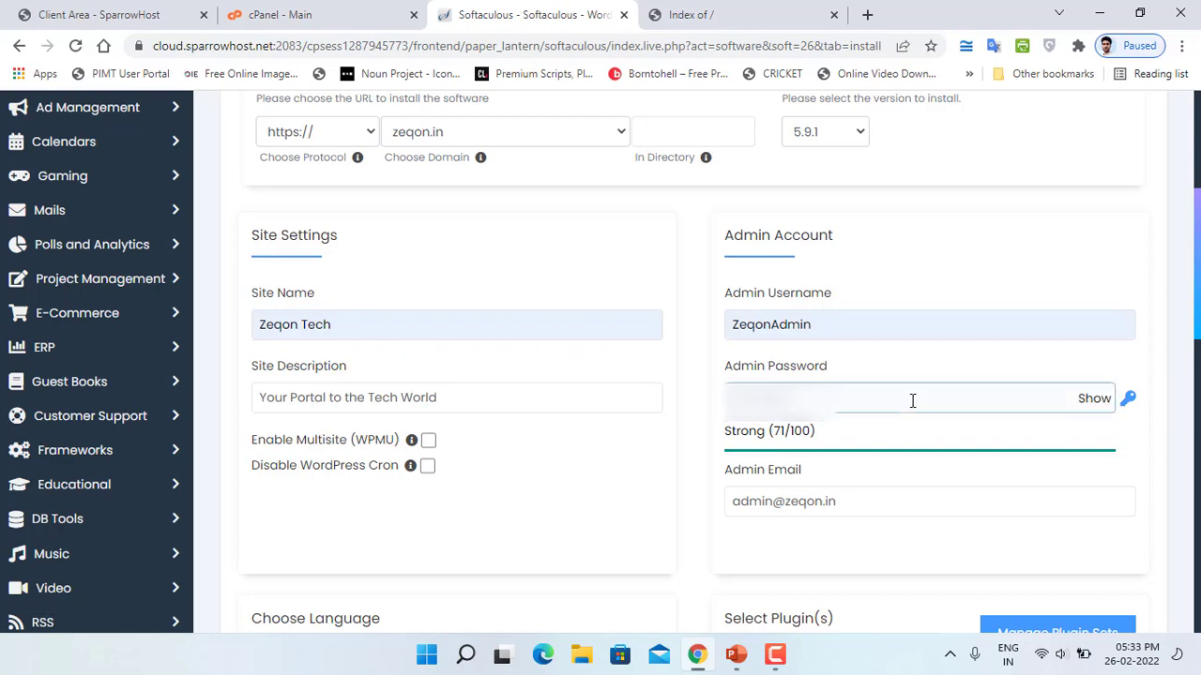
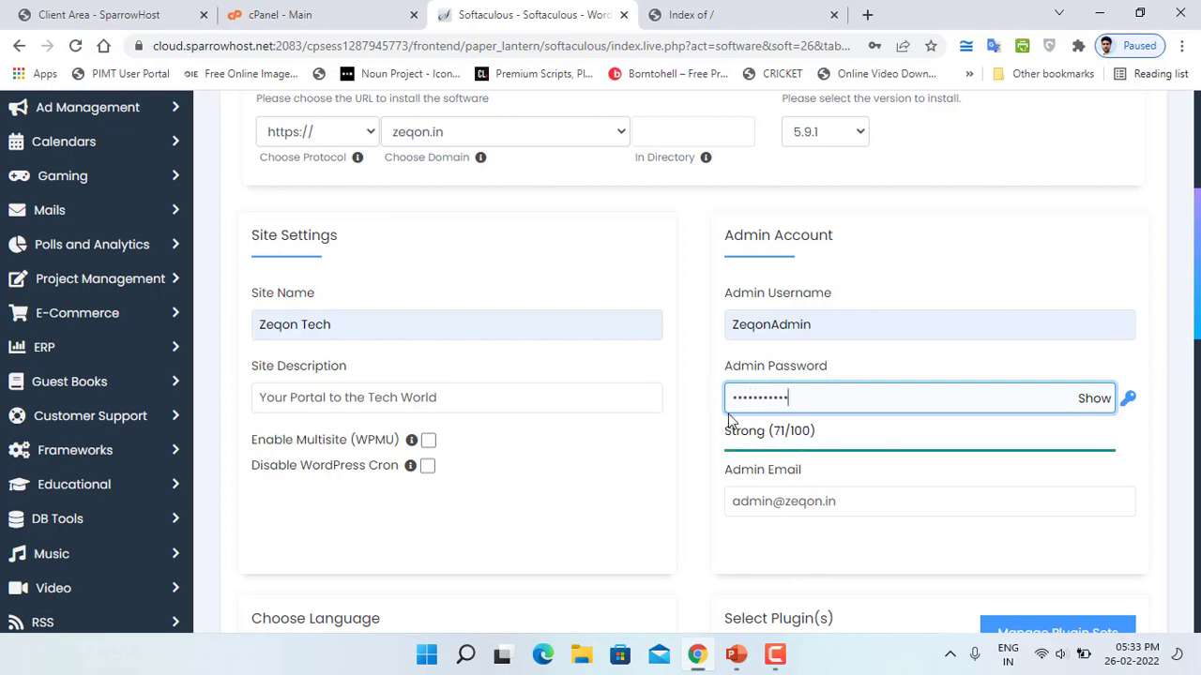
Replace the default admin e-mail with the site owner's e-mail address.
left_click(760, 501)
left_click(784, 536)
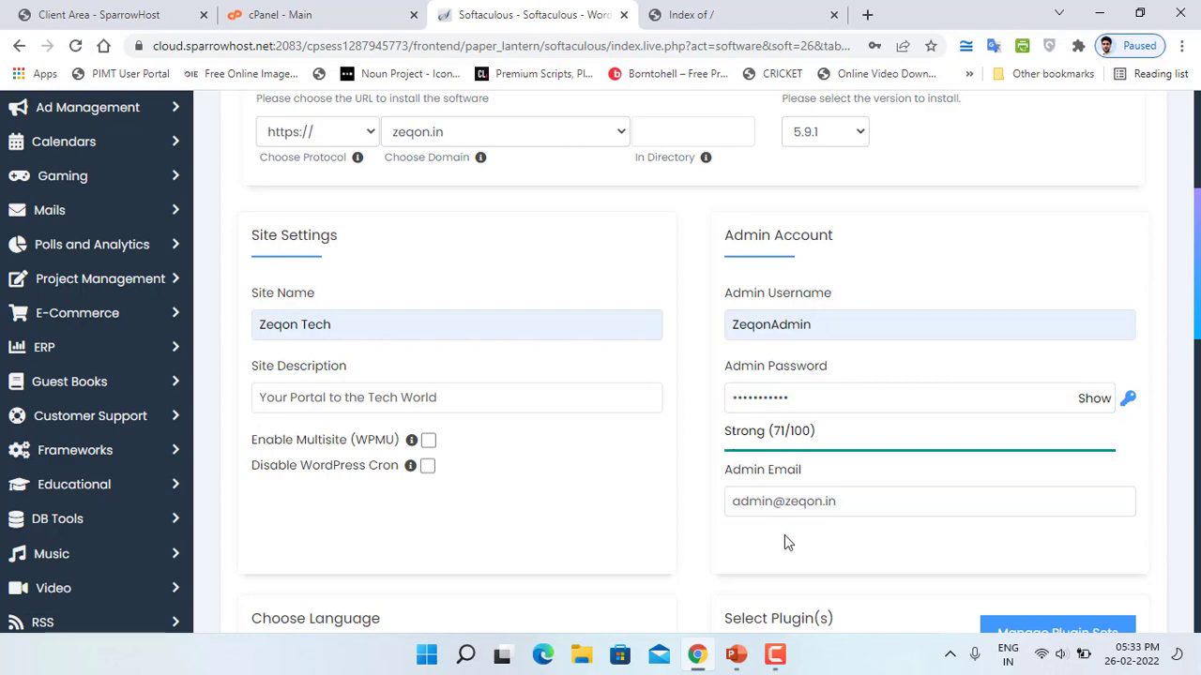
left_click_drag(847, 501, 729, 501)
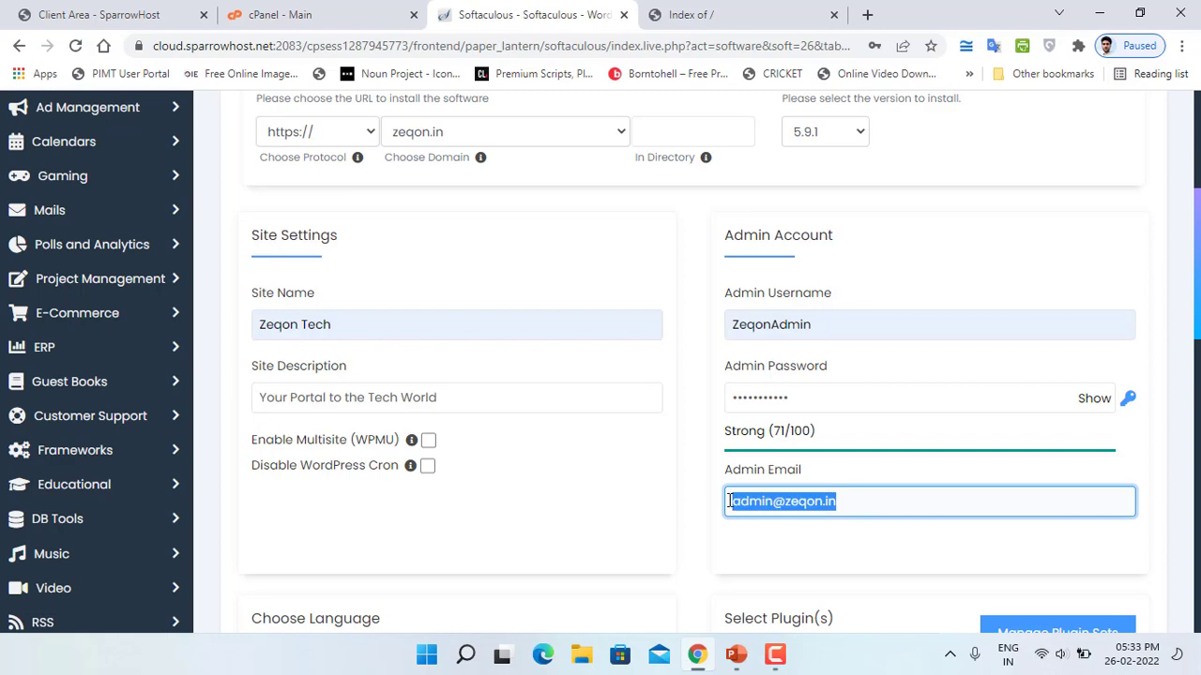
key("BackSpace")
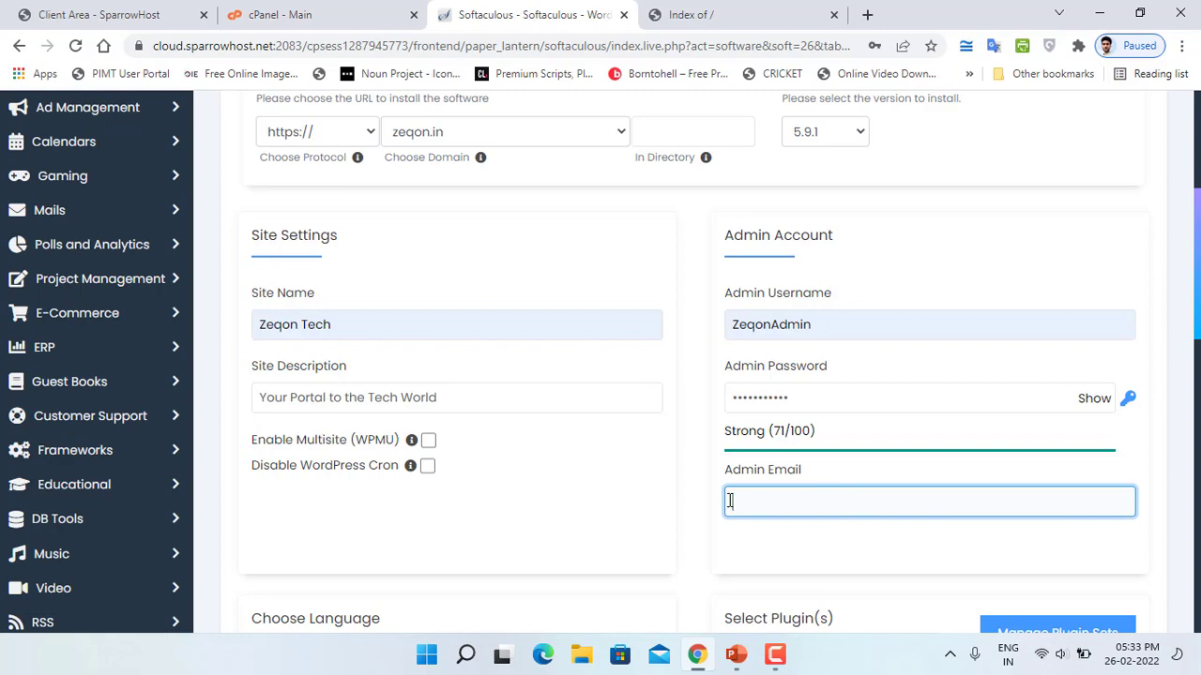
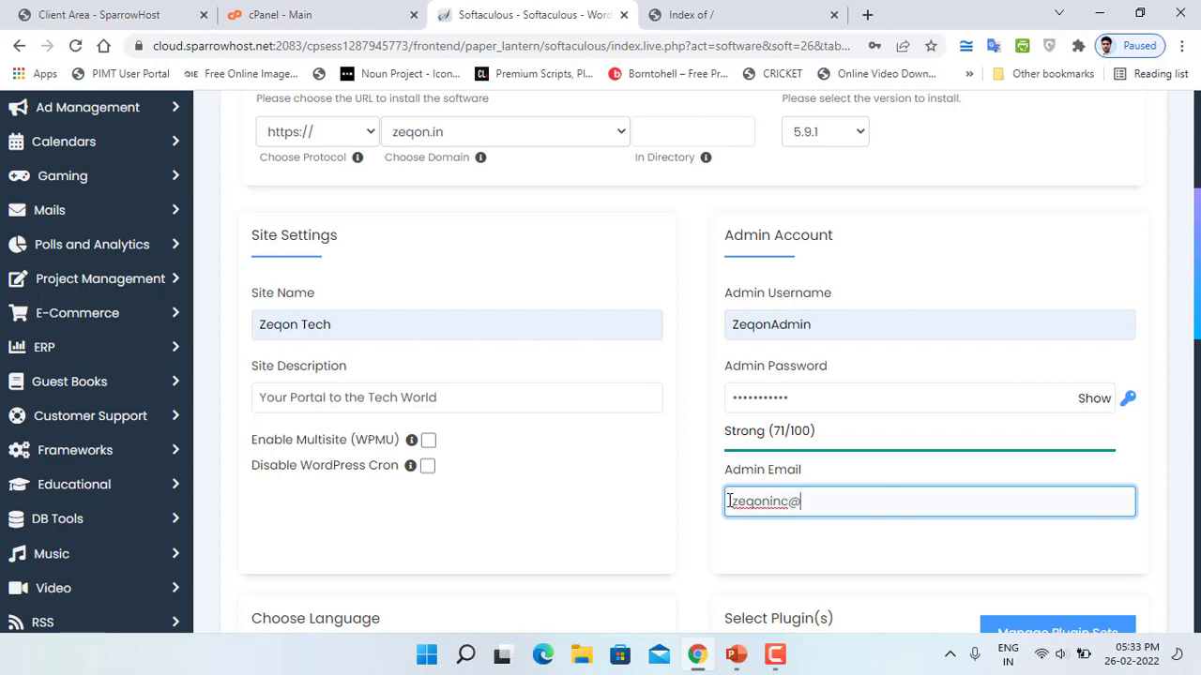
left_click(707, 512)
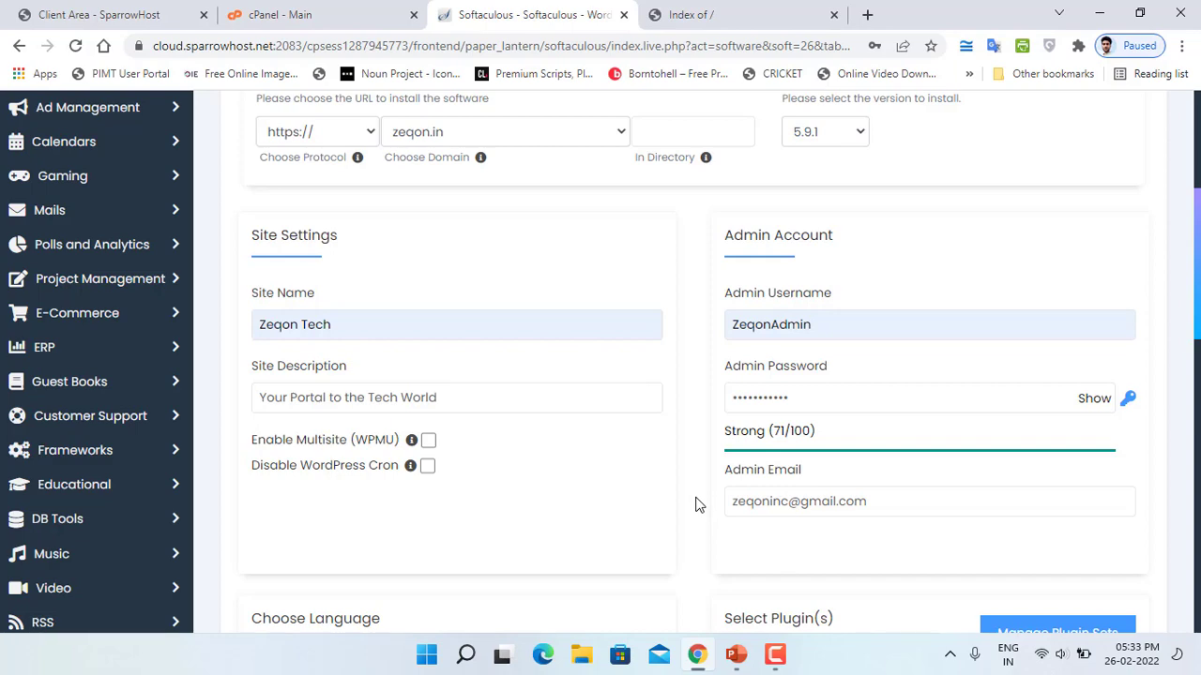
Expand Advanced Options and replace database name wp246 with zee.
scroll(694, 505, "up", 1)
scroll(694, 505, "down", 3)
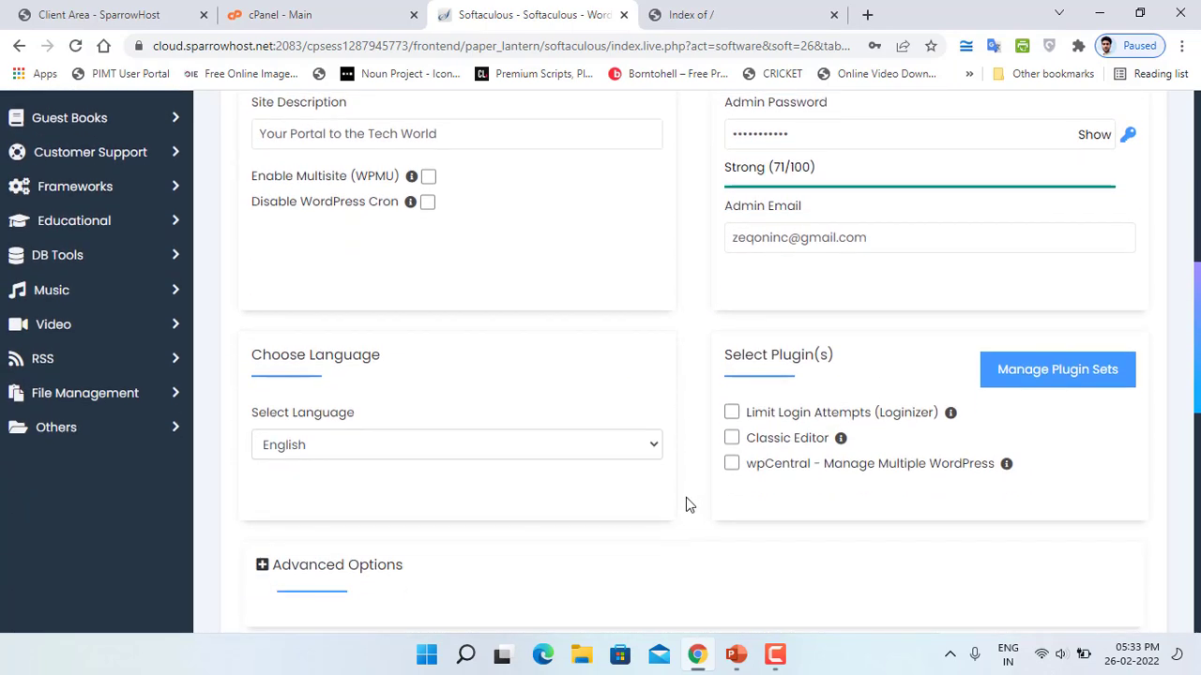
scroll(685, 505, "down", 1)
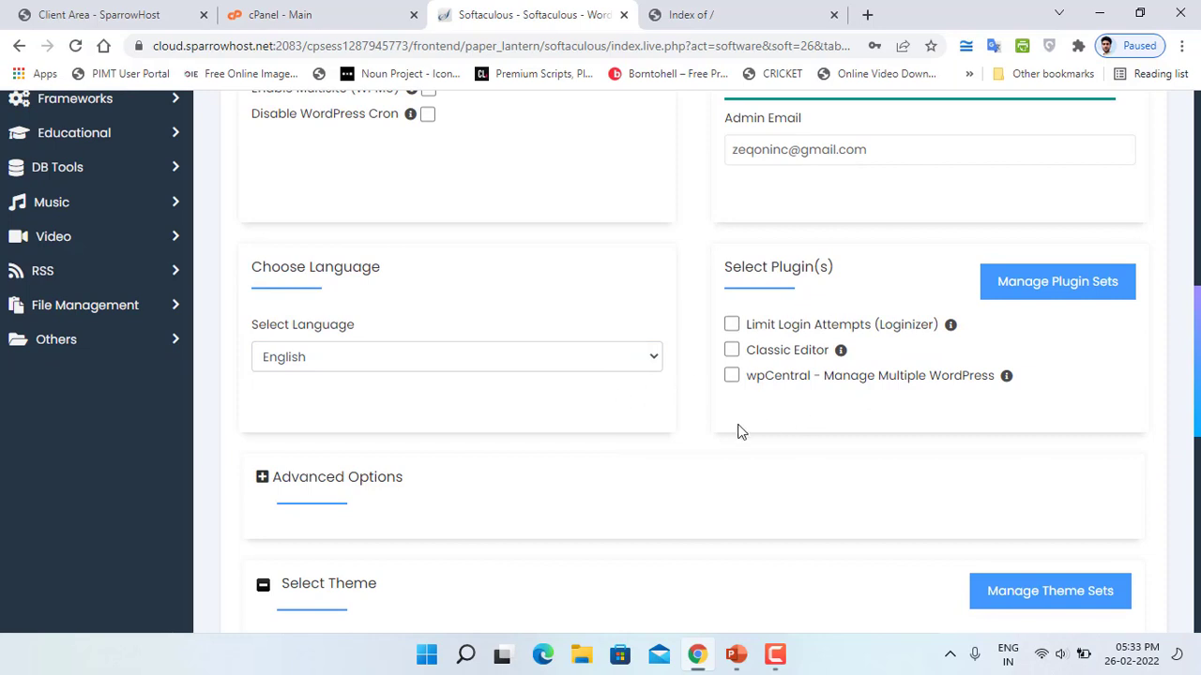
scroll(691, 429, "down", 2)
left_click(323, 307)
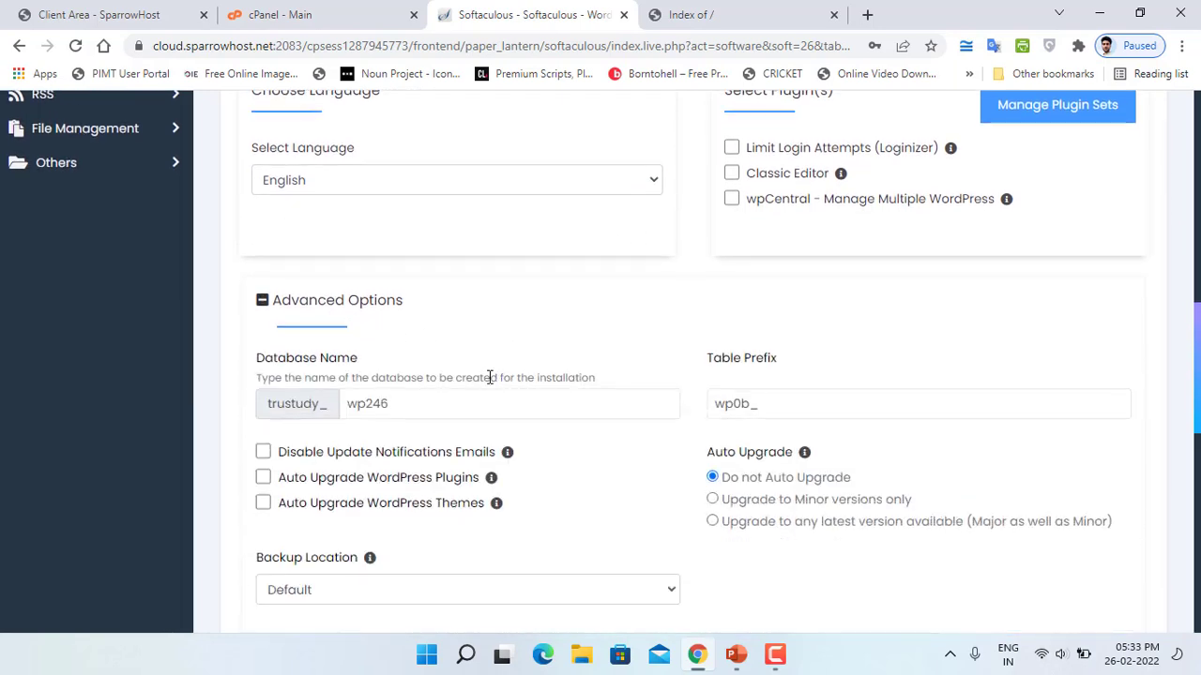
scroll(550, 423, "down", 1)
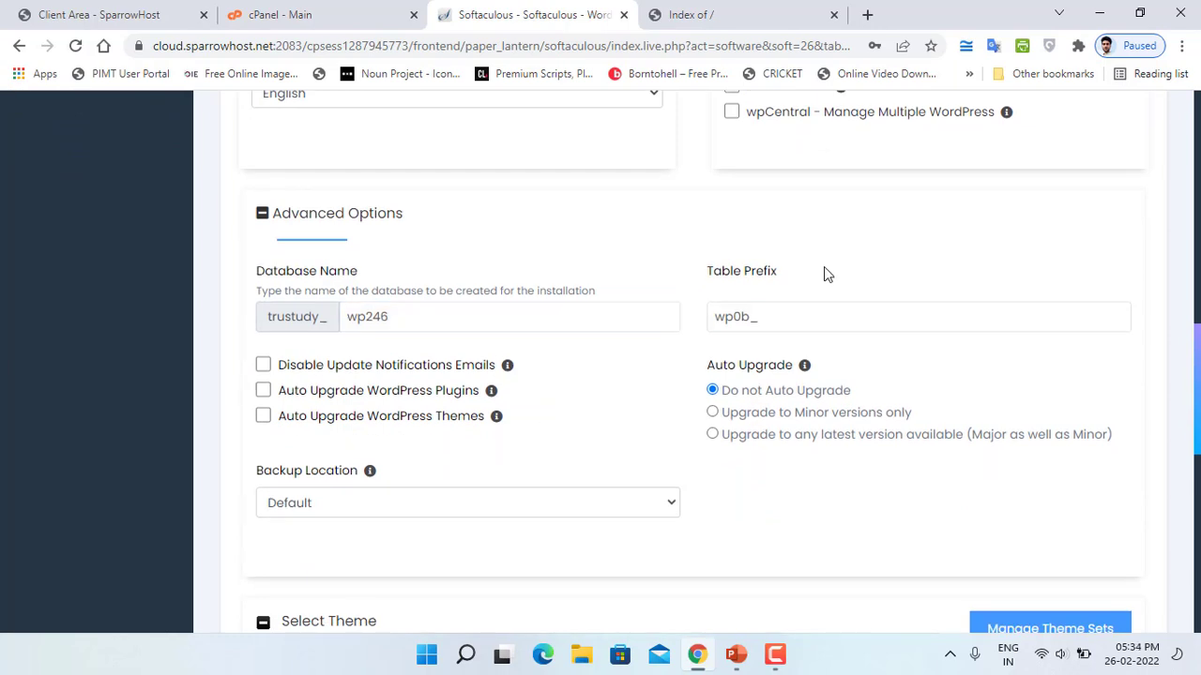
left_click(736, 309)
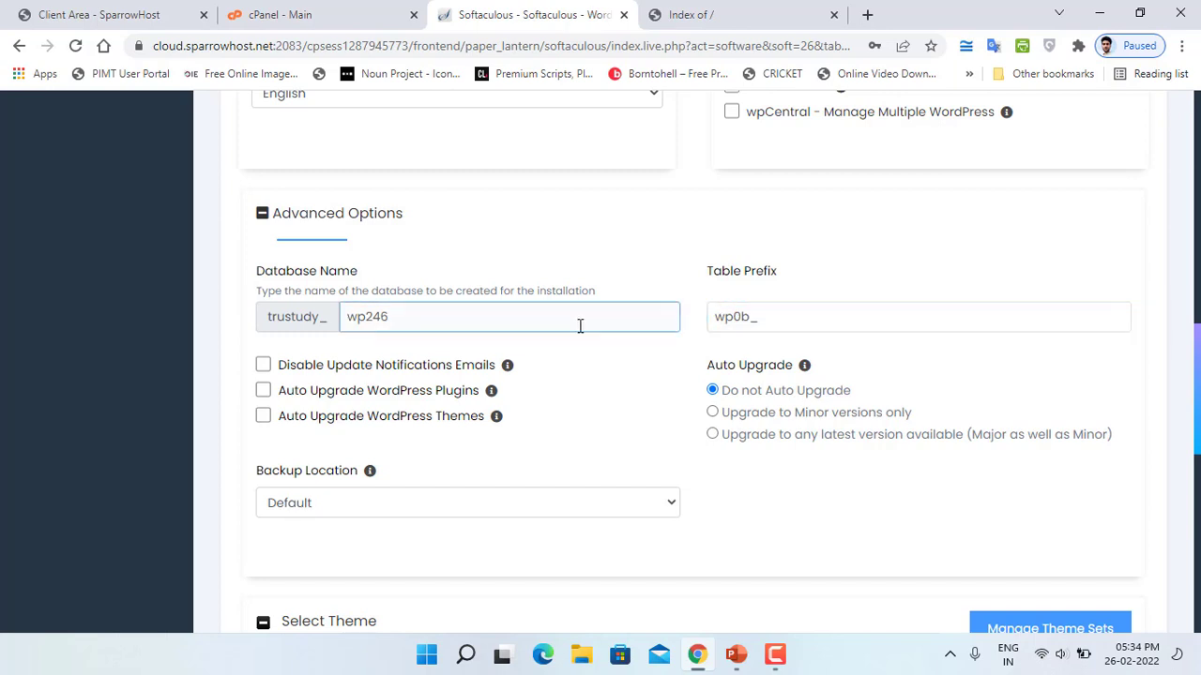
left_click(410, 327)
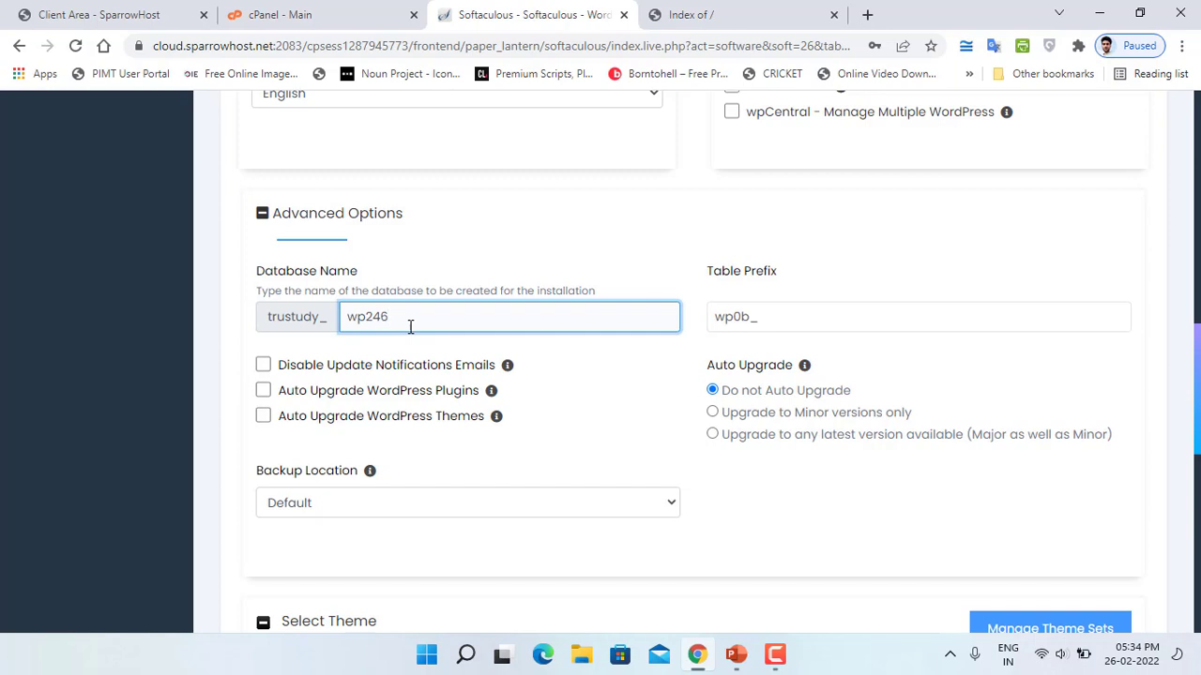
key("BackSpace")
key("BackSpace")
key("BackSpace")
key("BackSpace")
type("zee")
Replace table prefix wp0b_ with zee, then delete it so the prefix is empty.
left_click(744, 315)
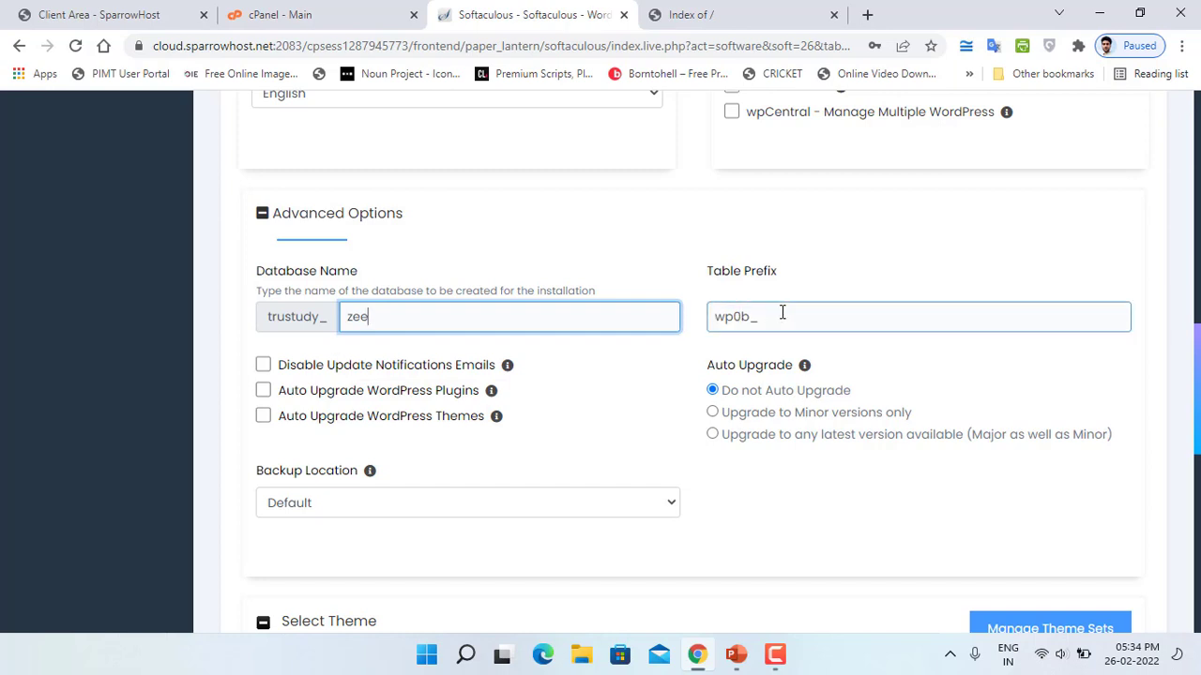
left_click_drag(760, 321, 698, 324)
type("zee")
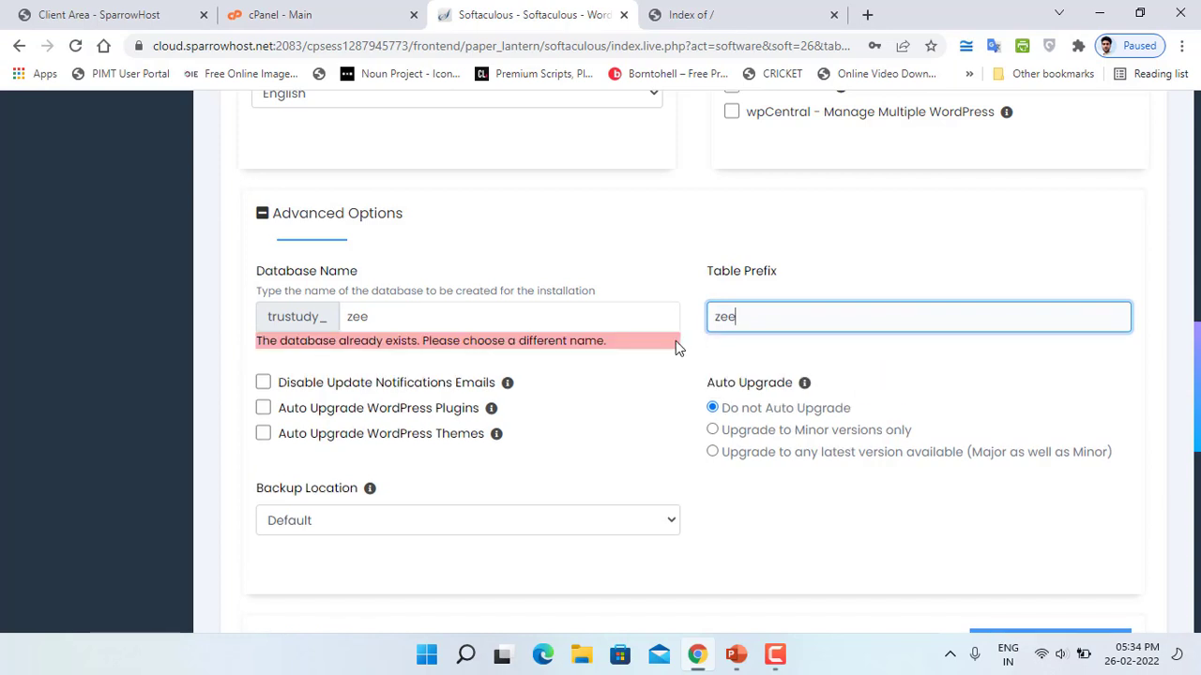
left_click_drag(742, 321, 695, 324)
key("BackSpace")
left_click(400, 319)
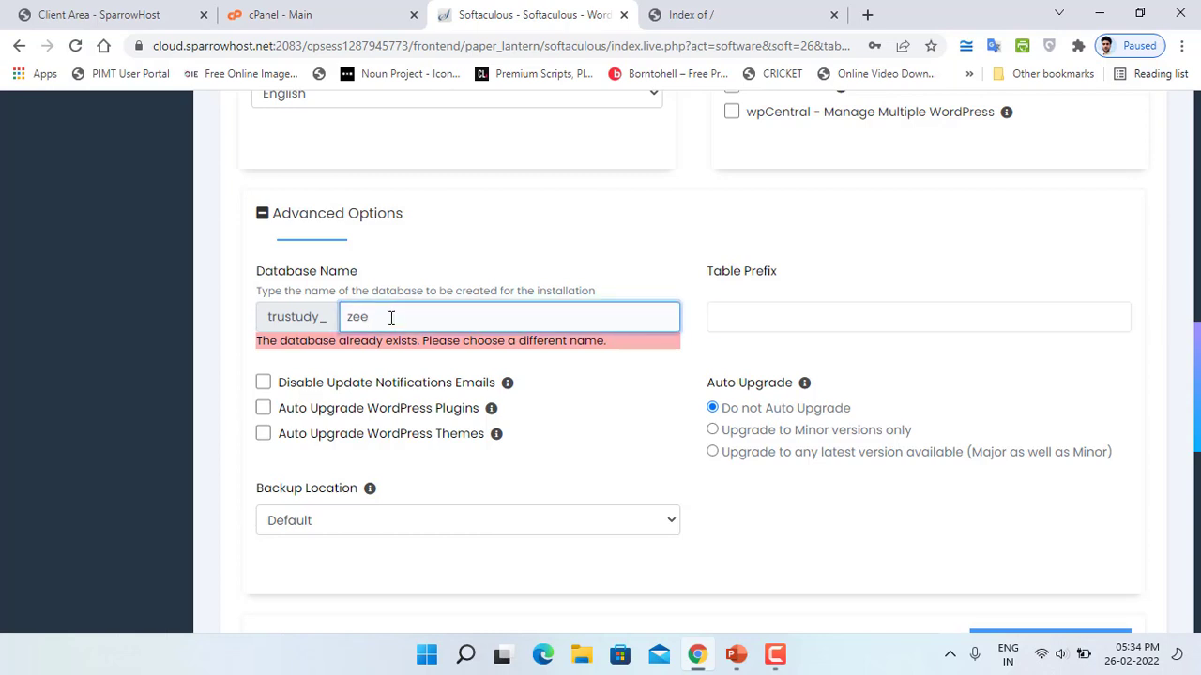
Erase the database name zee and open File Manager from the main cPanel page.
key("BackSpace")
key("BackSpace")
key("BackSpace")
left_click(383, 11)
scroll(153, 376, "down", 4)
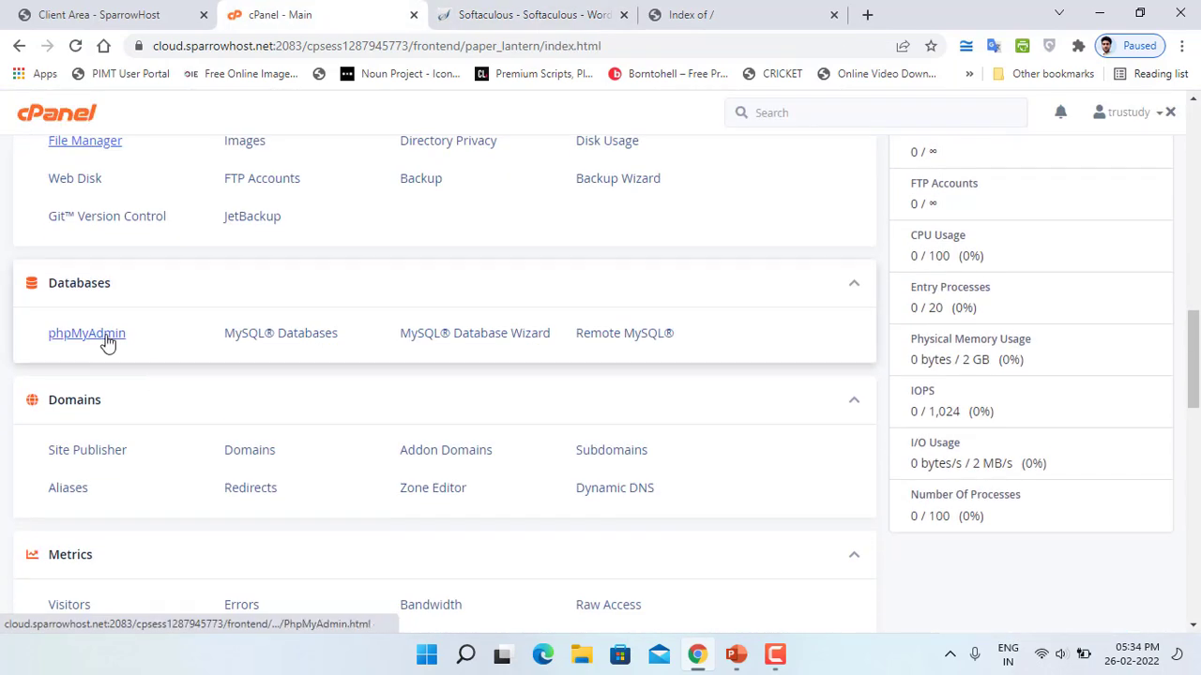
scroll(94, 375, "up", 2)
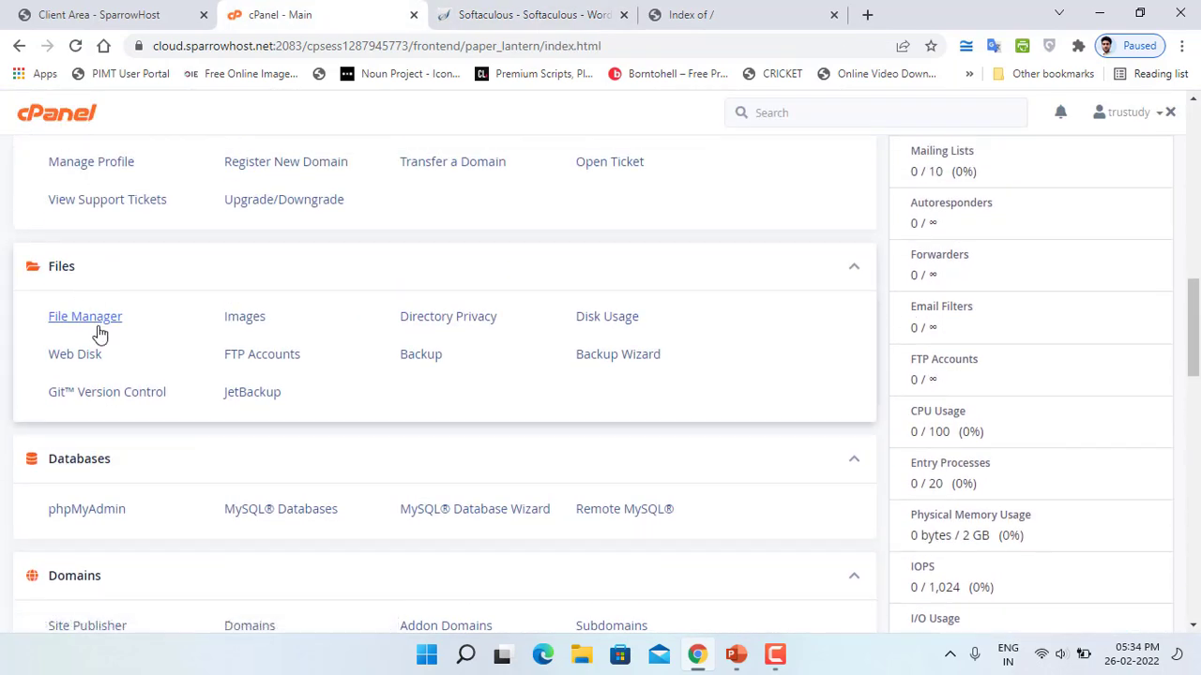
left_click(96, 321)
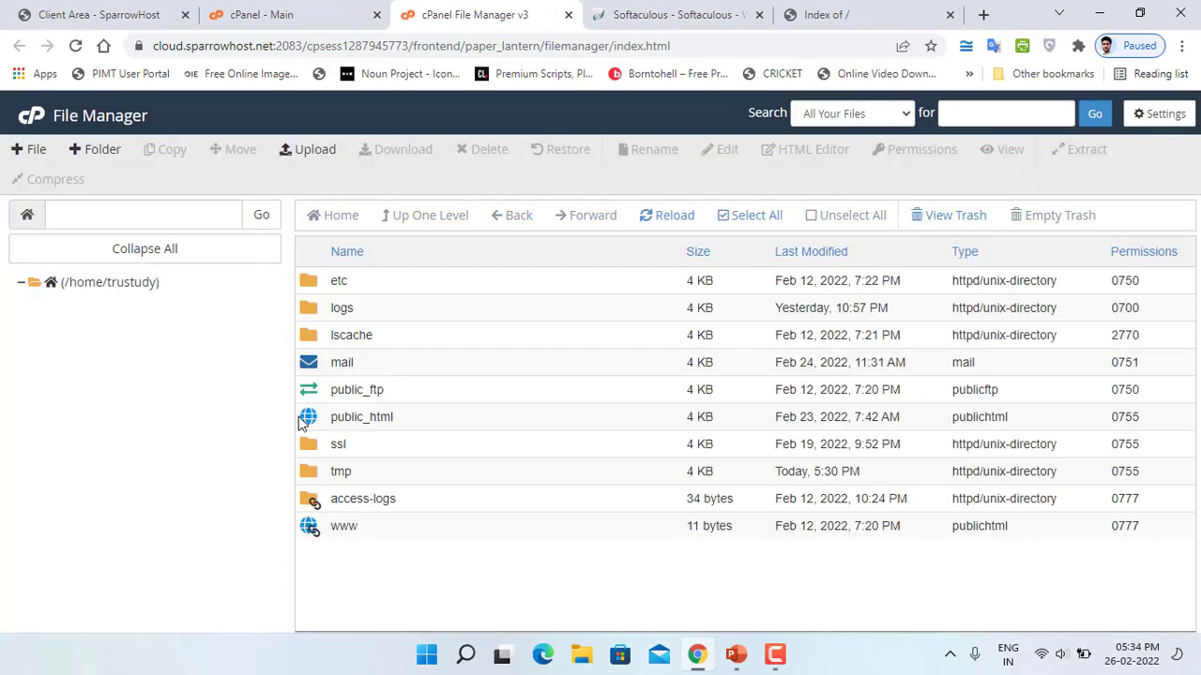
Browse into public_html and back to the home folder twice, then return to the Softaculous form.
double_click(302, 422)
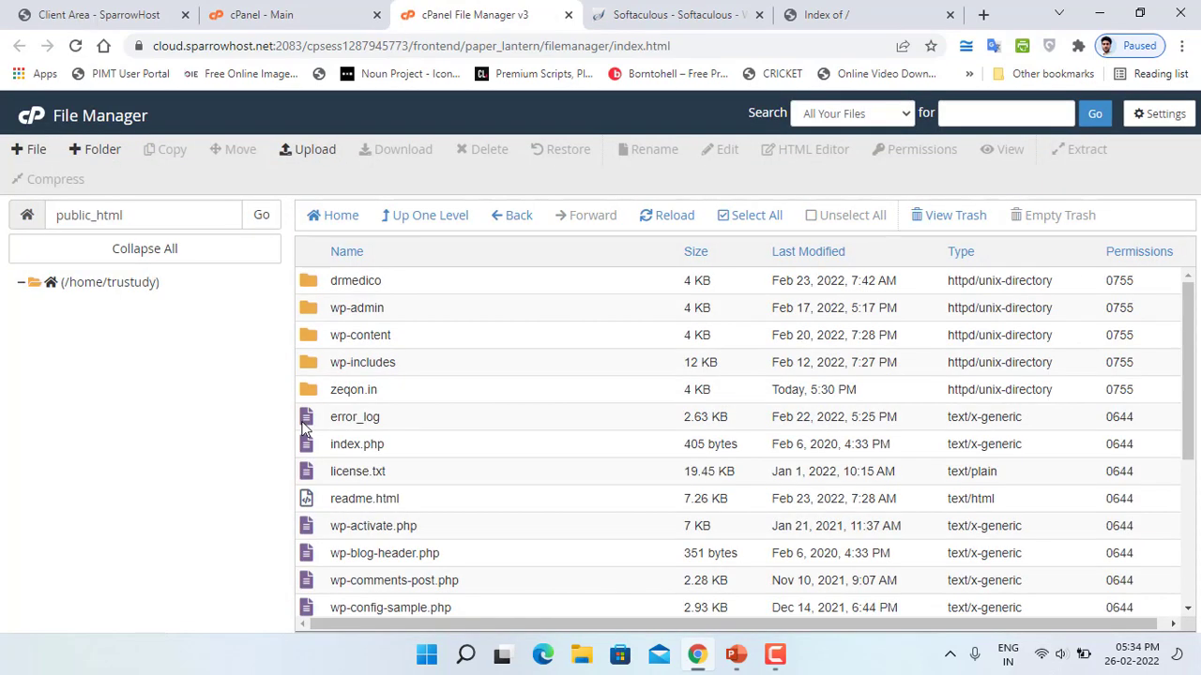
left_click(423, 217)
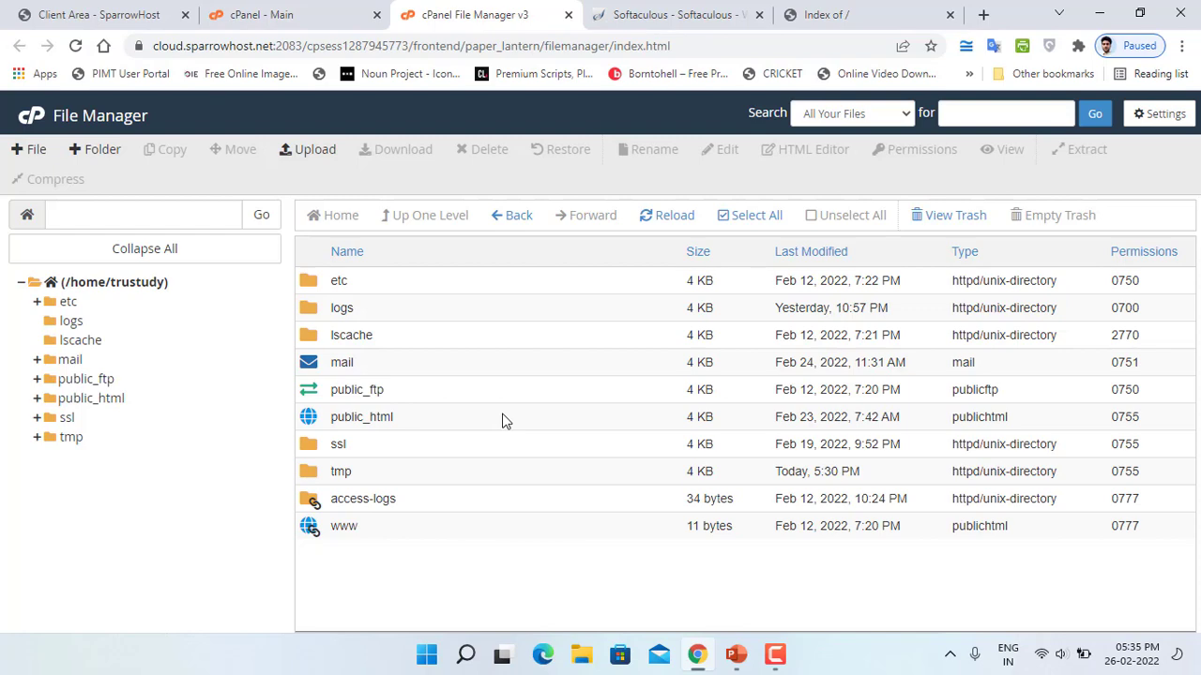
double_click(306, 418)
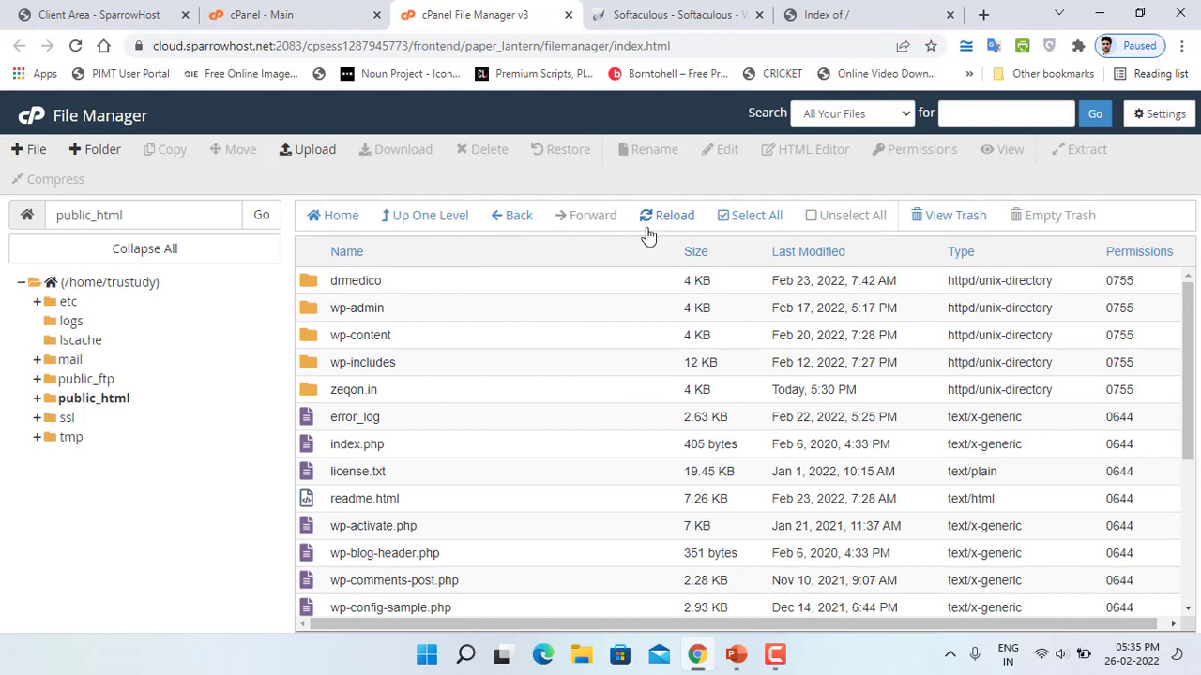
left_click(460, 223)
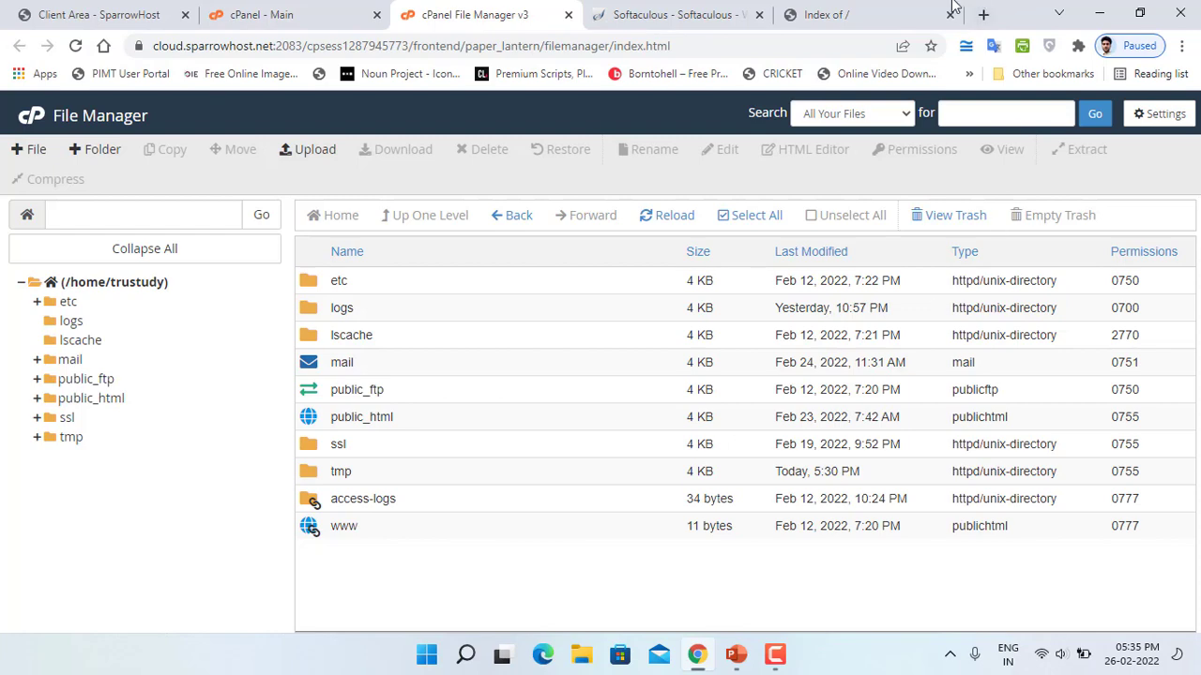
key("ctrl+Tab")
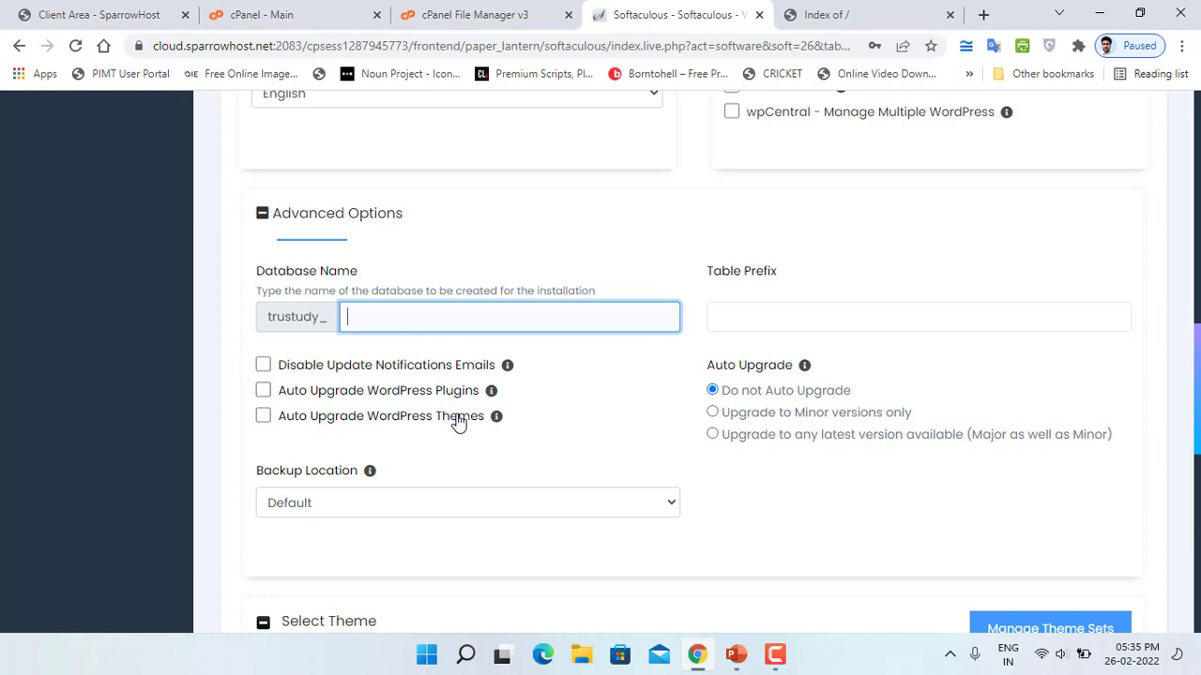
Enter database name zee11 after the trustudy_ prefix and table prefix zeee.
left_click(385, 325)
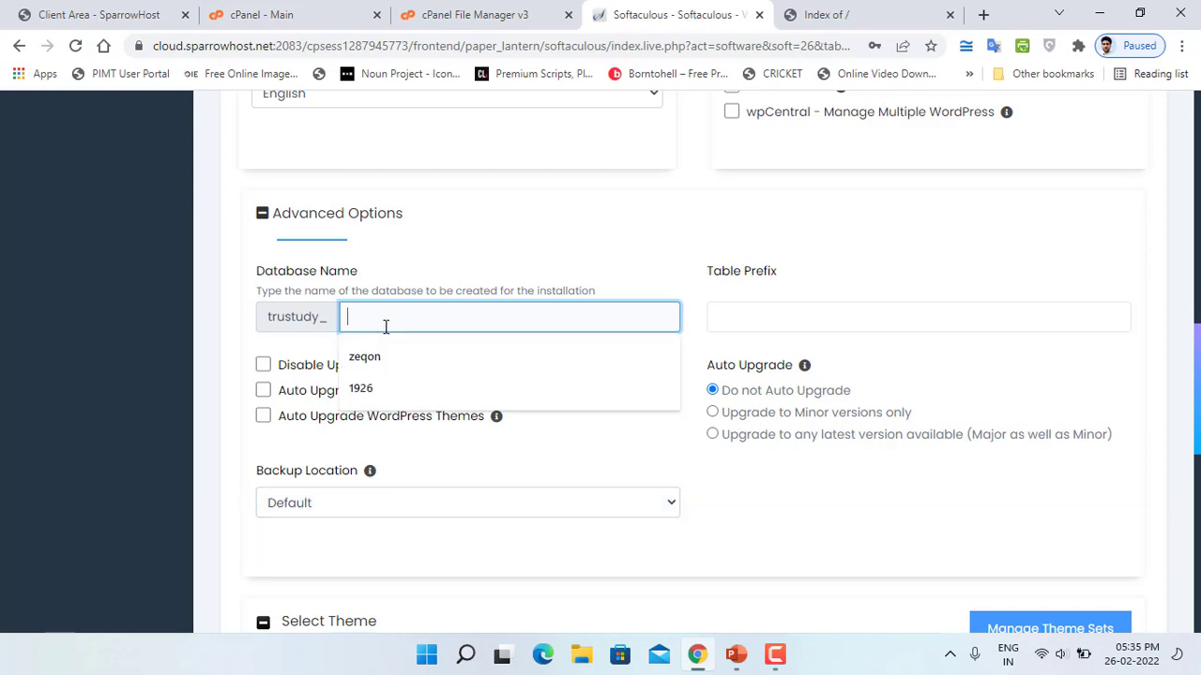
type("z")
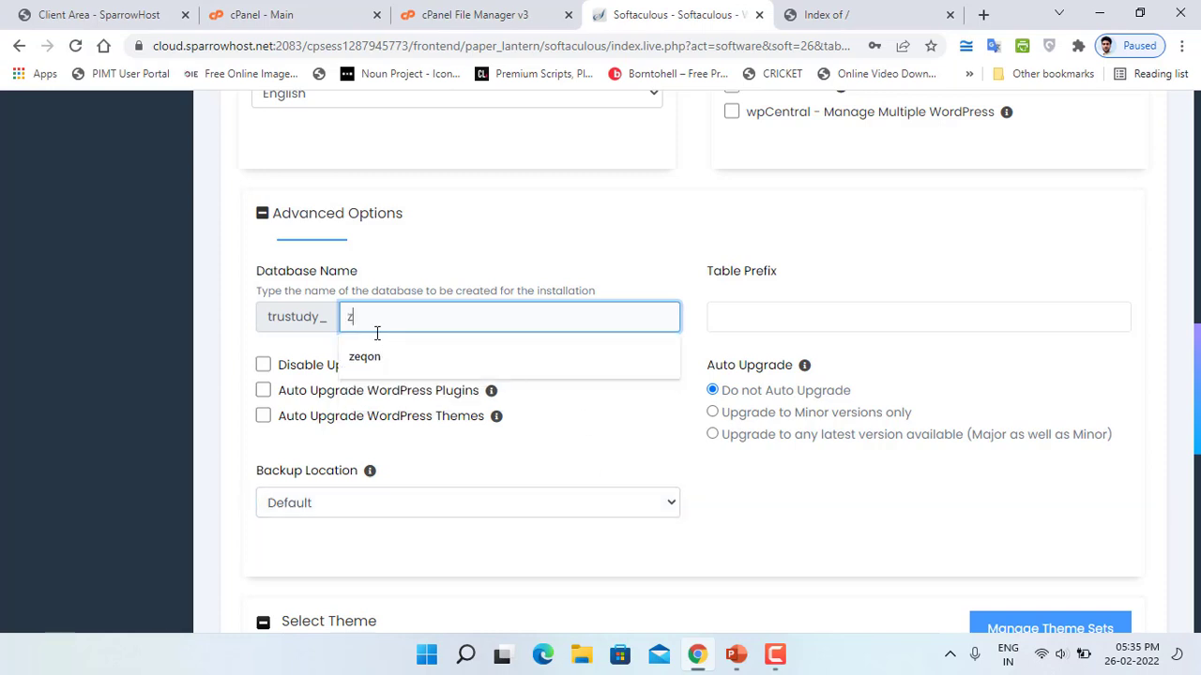
type("ee")
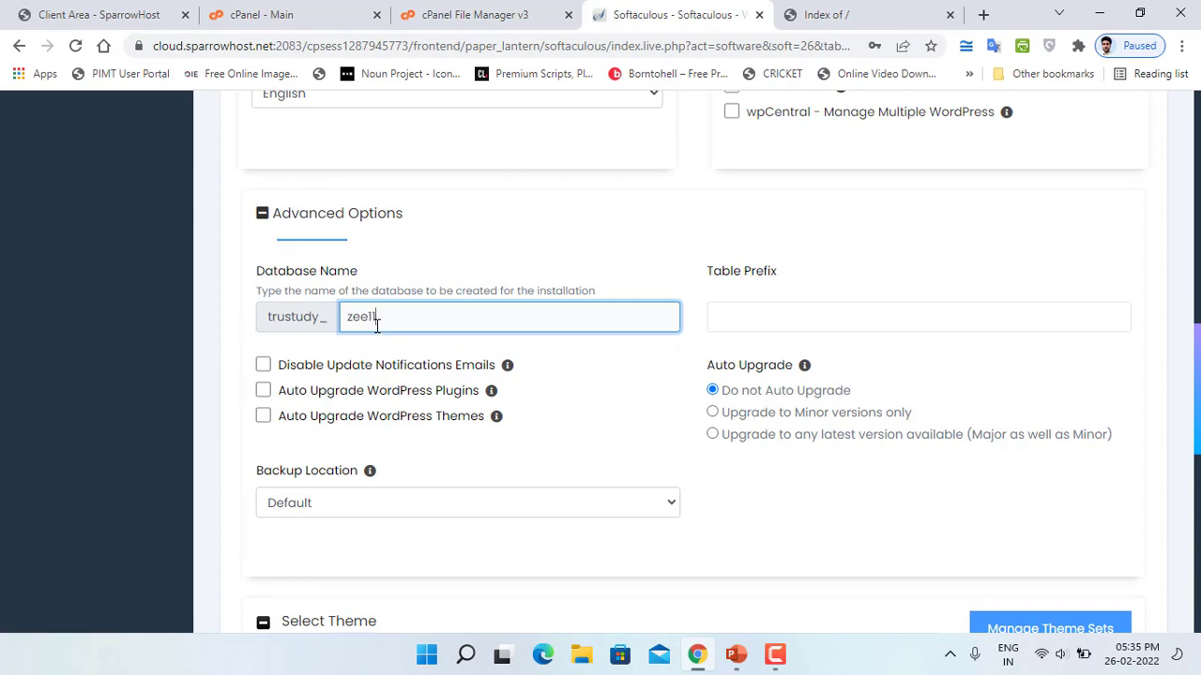
left_click(626, 423)
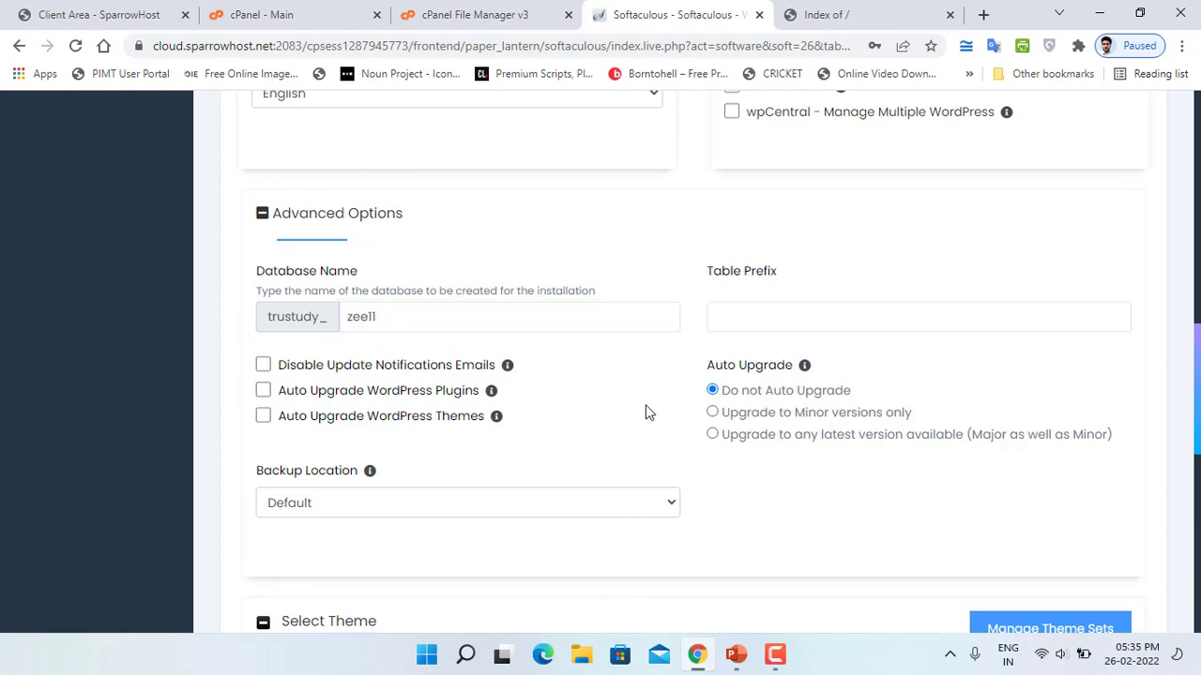
left_click(783, 325)
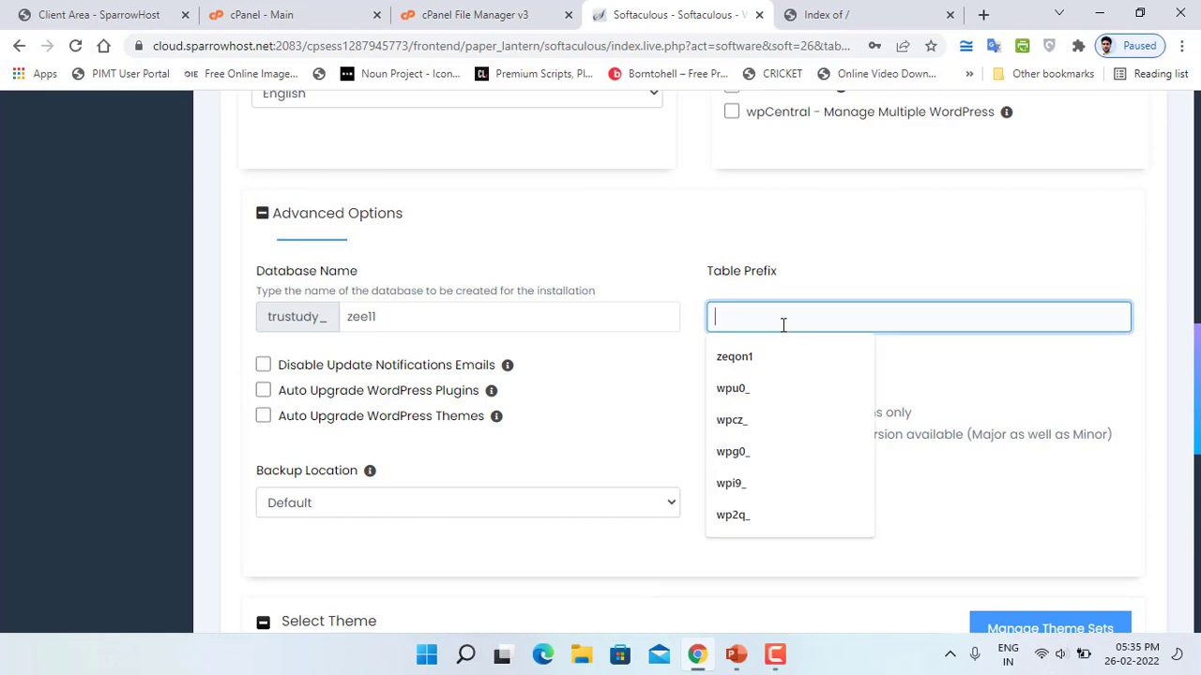
type("zee")
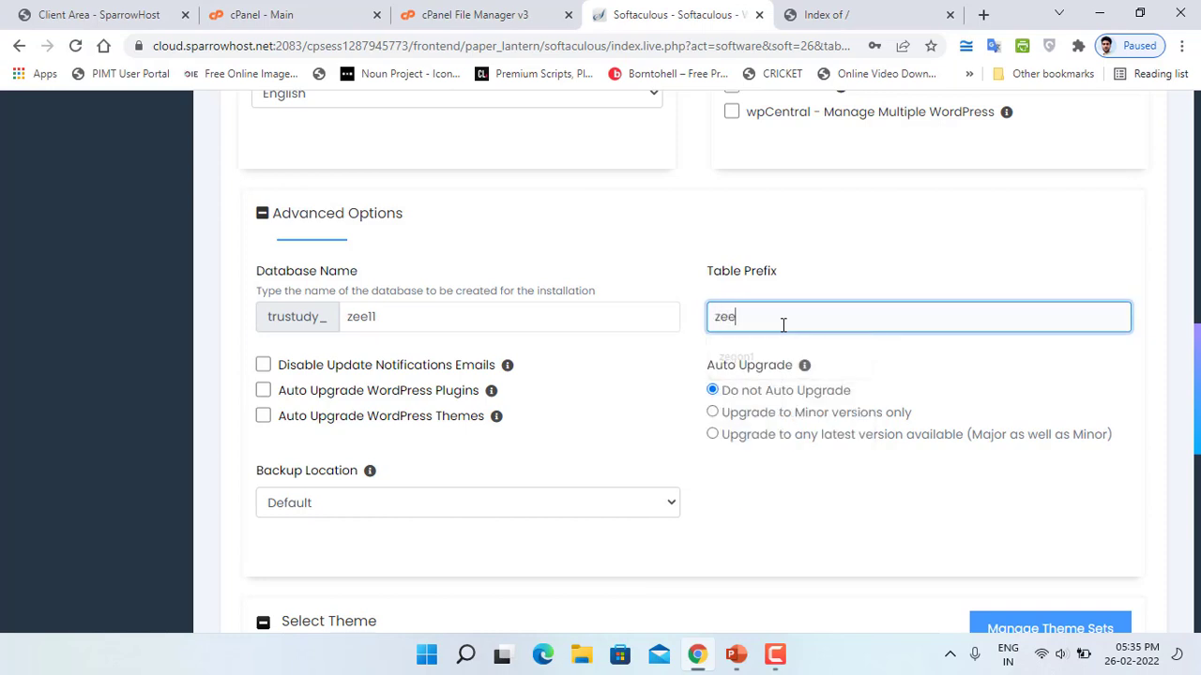
type("e")
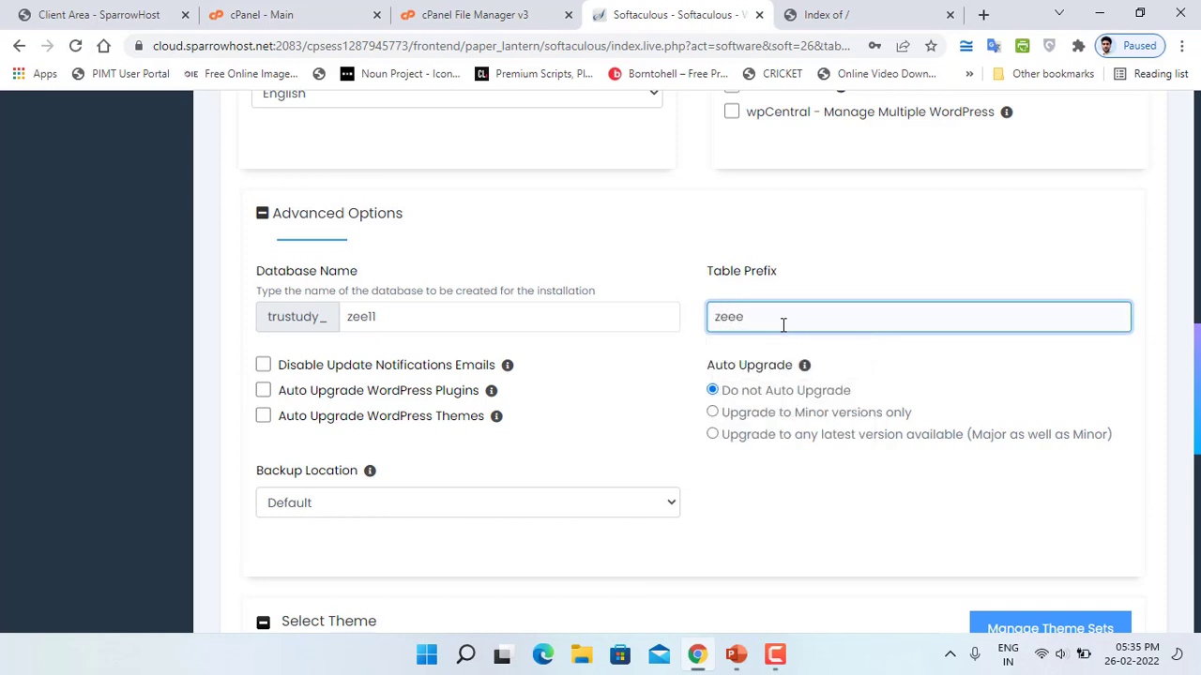
left_click(625, 385)
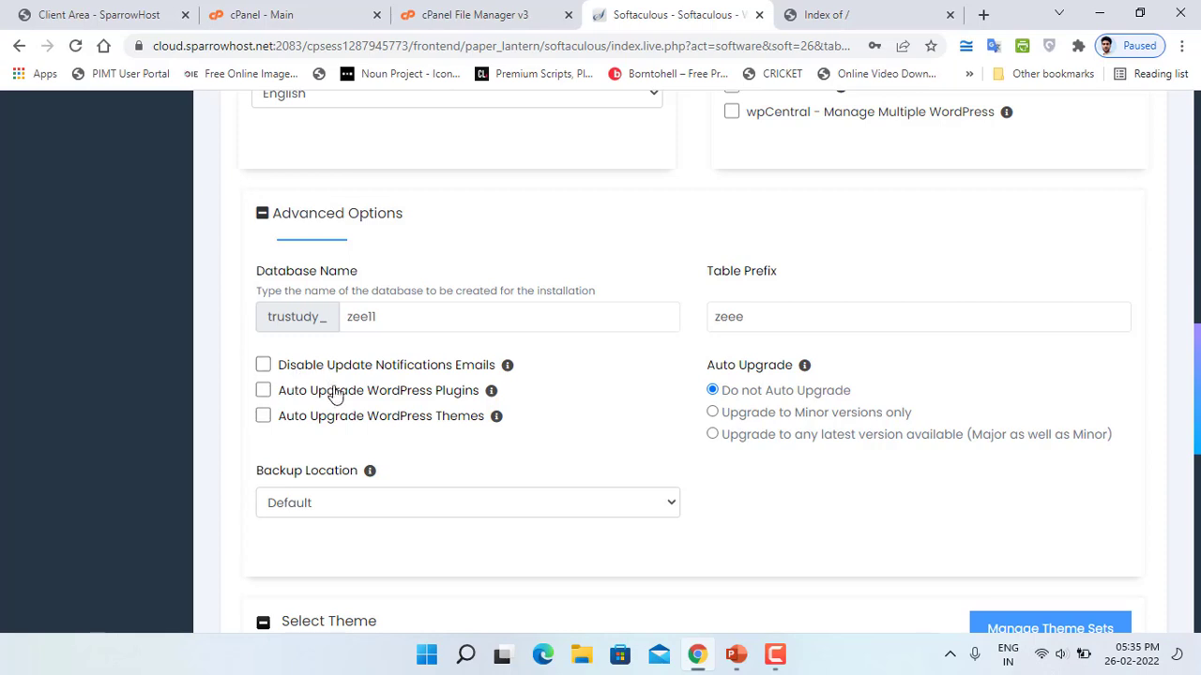
scroll(587, 407, "down", 1)
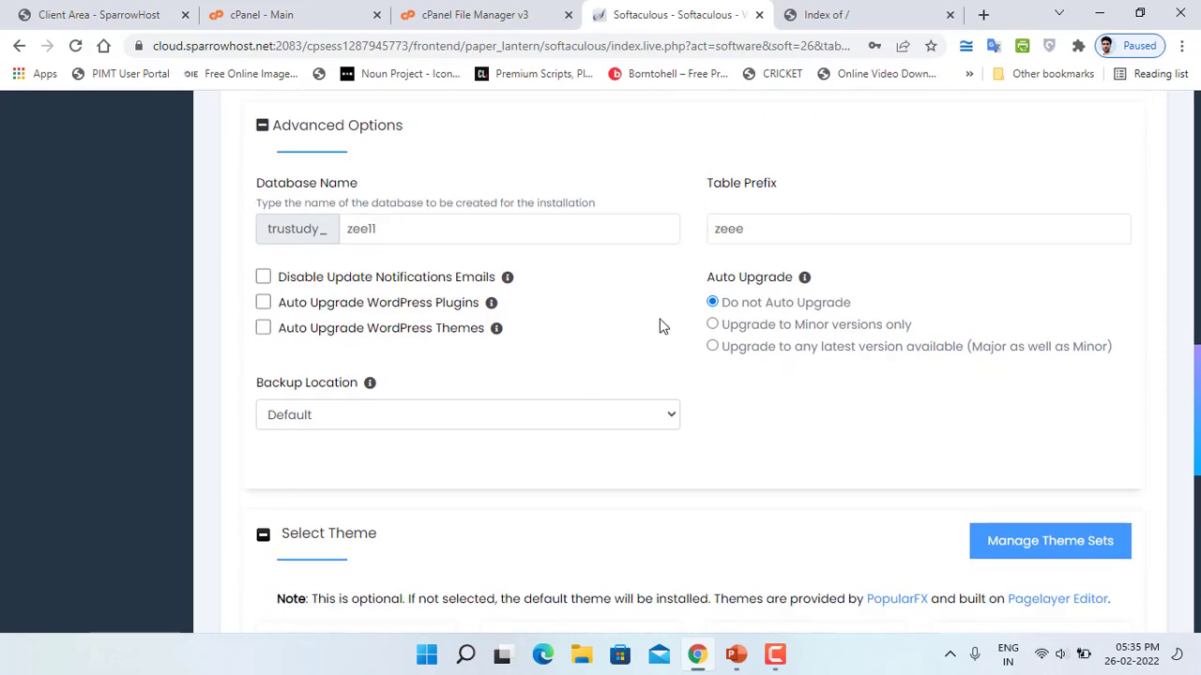
Choose a saved address for installation details, run Install, and decline saving the password.
scroll(685, 345, "down", 2)
scroll(689, 347, "down", 3)
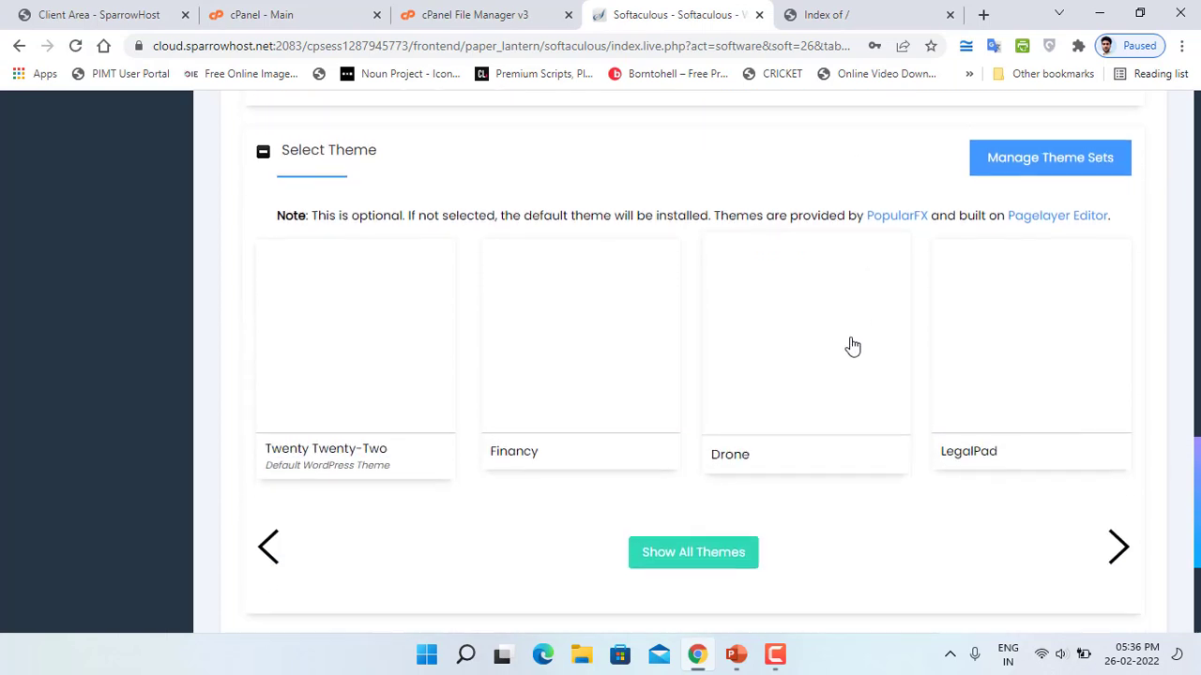
scroll(769, 357, "down", 2)
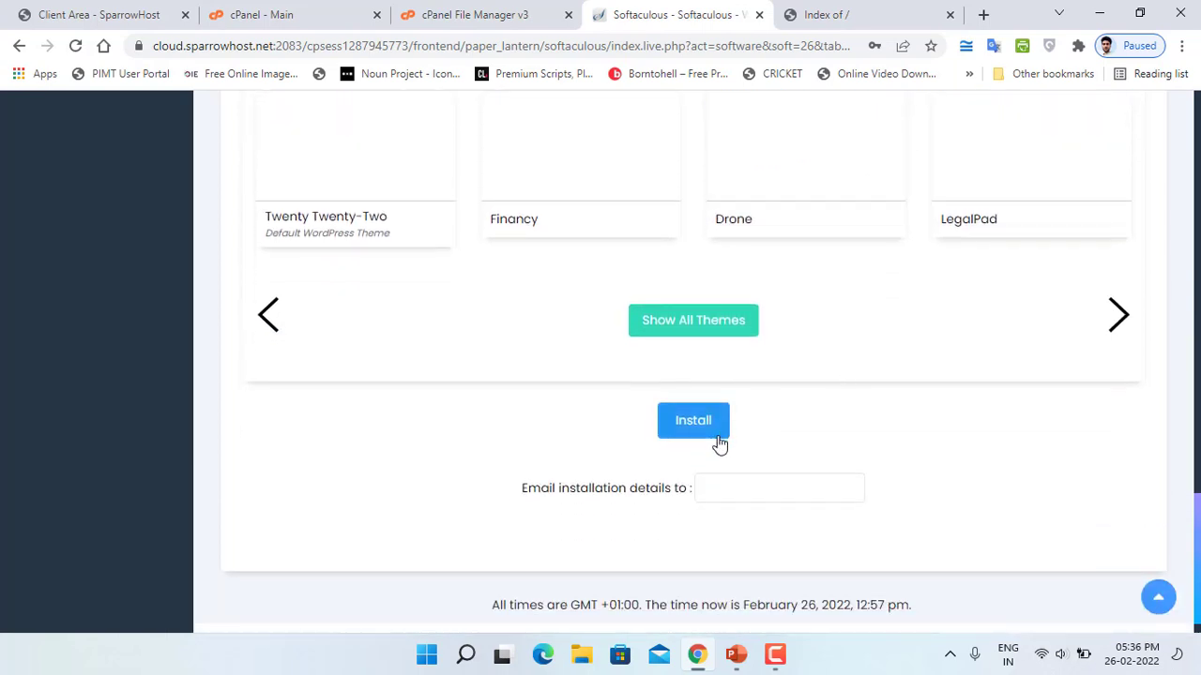
left_click(757, 485)
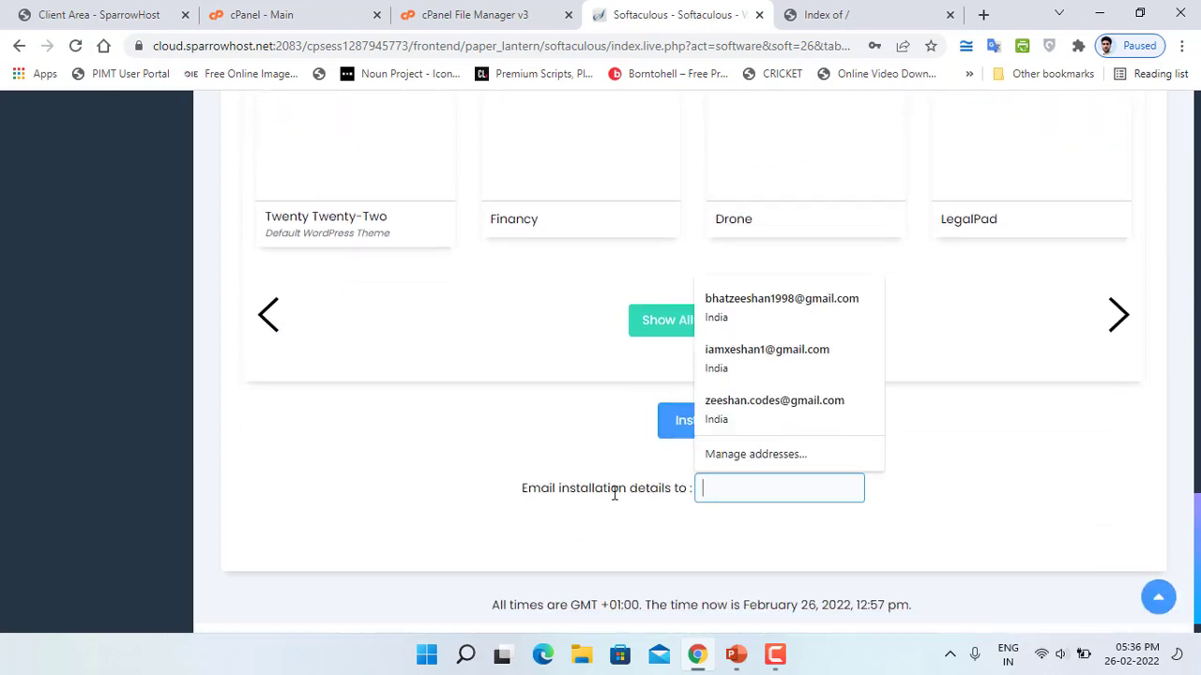
left_click(625, 494)
left_click(732, 498)
left_click(470, 434)
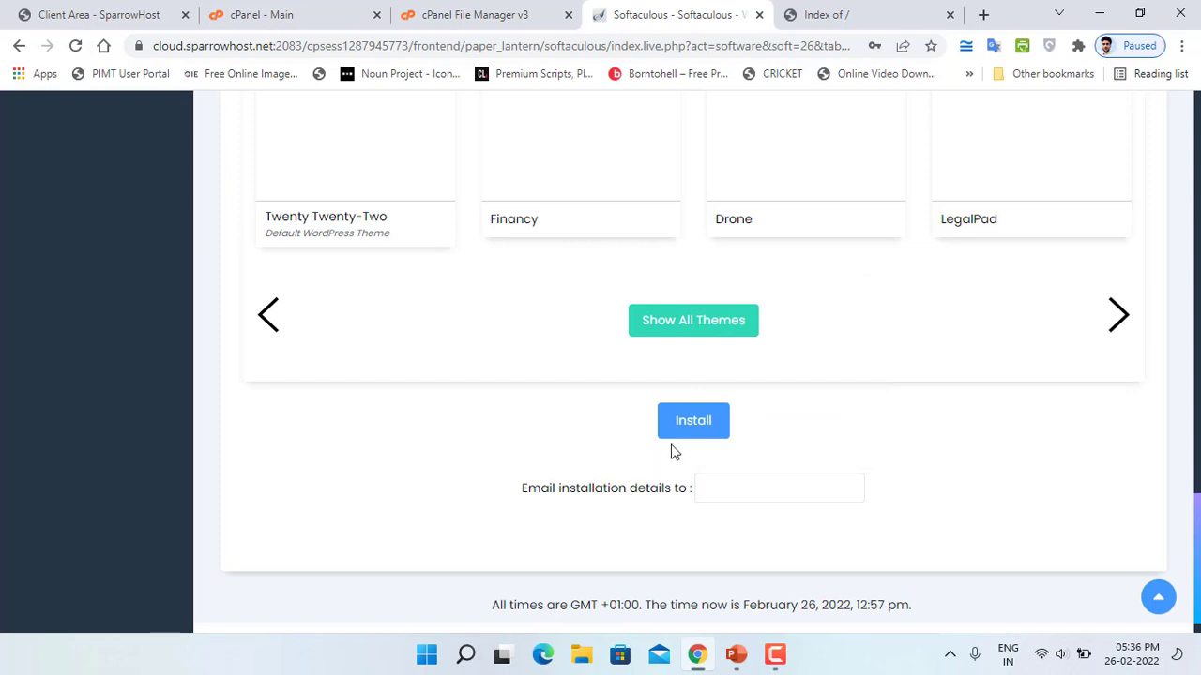
left_click(735, 498)
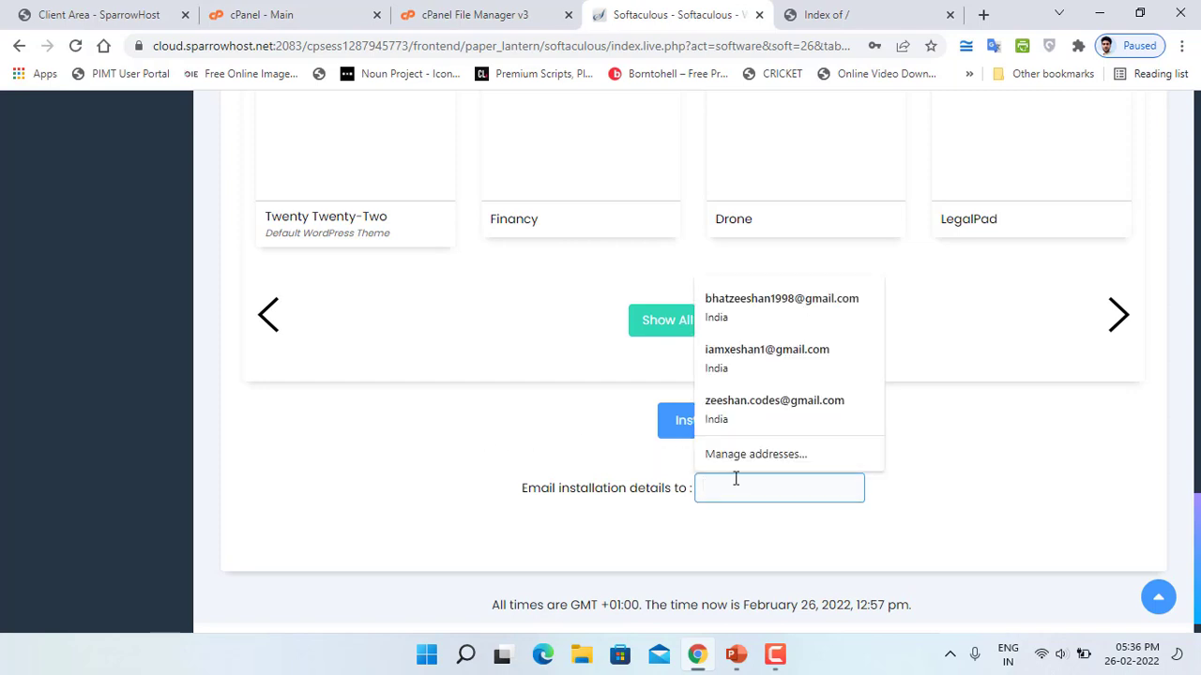
left_click(742, 372)
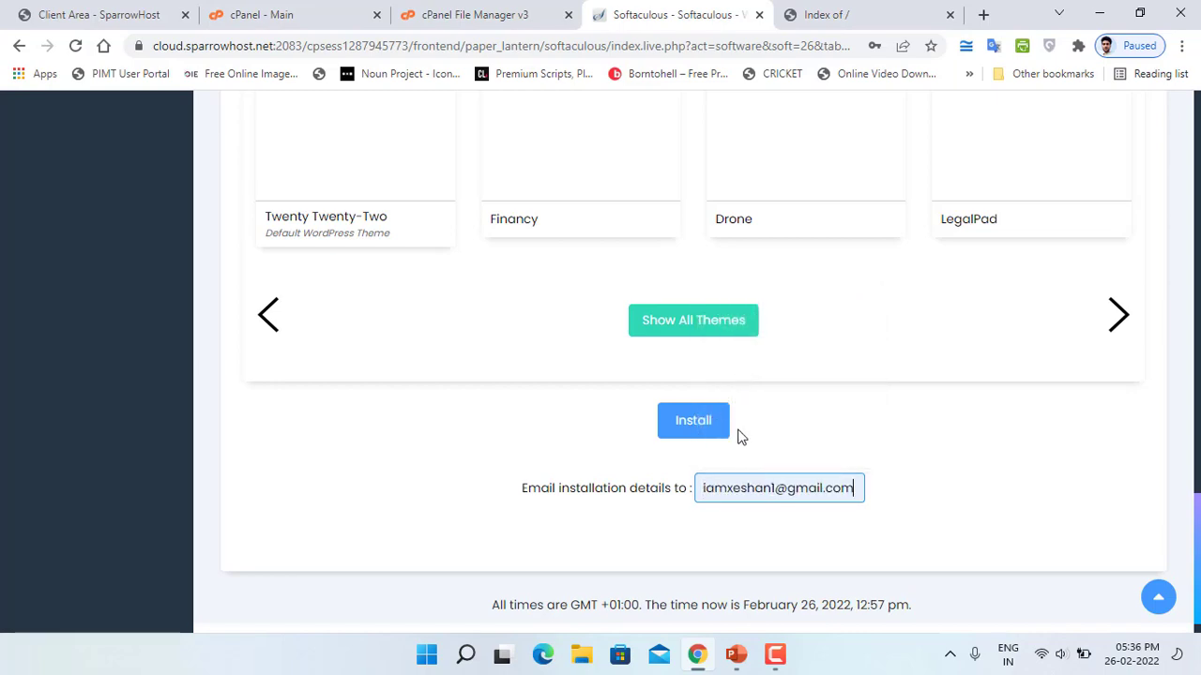
left_click(697, 423)
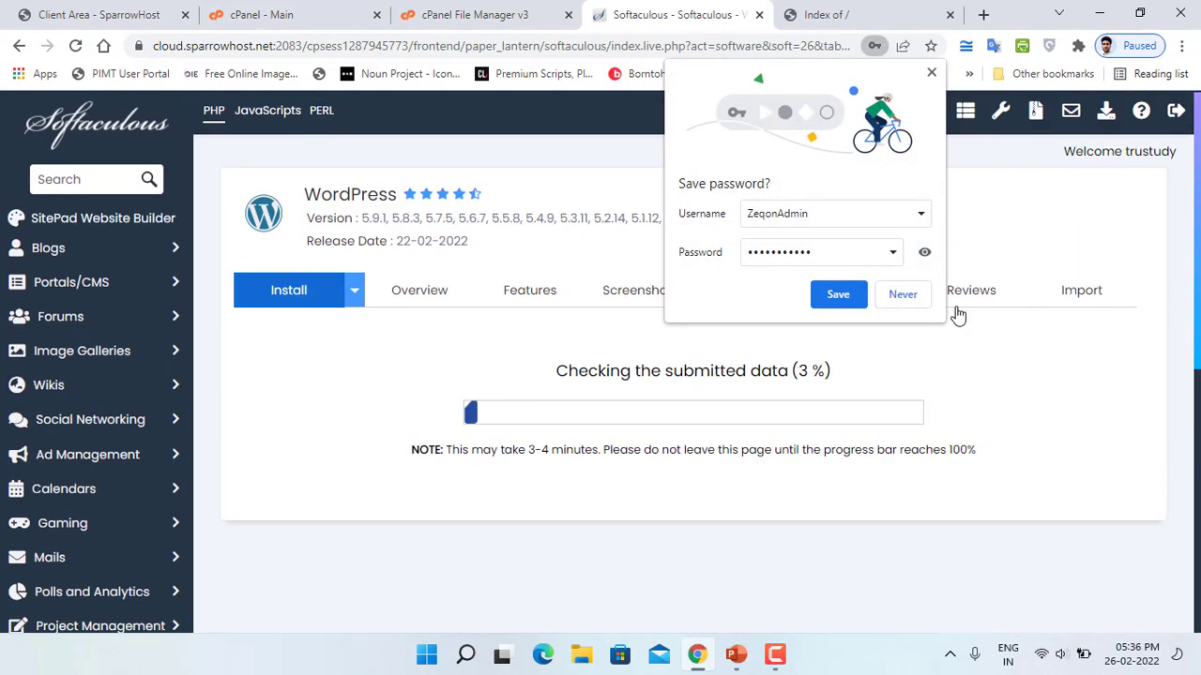
left_click(903, 294)
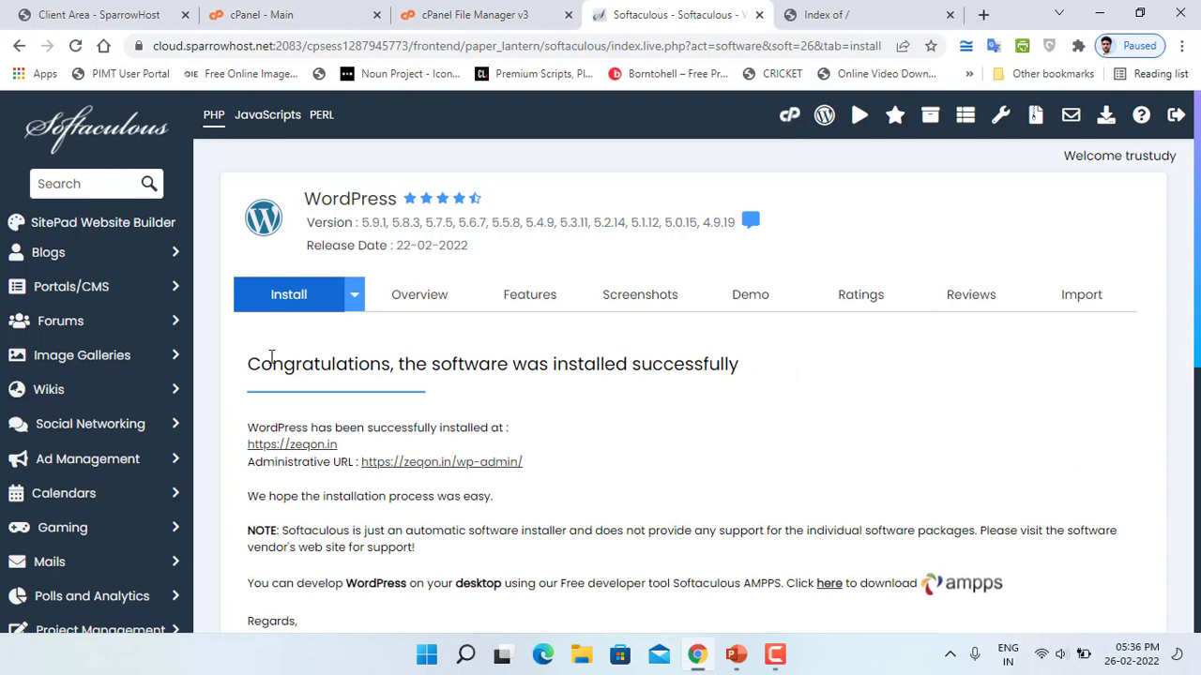
left_click_drag(273, 364, 695, 372)
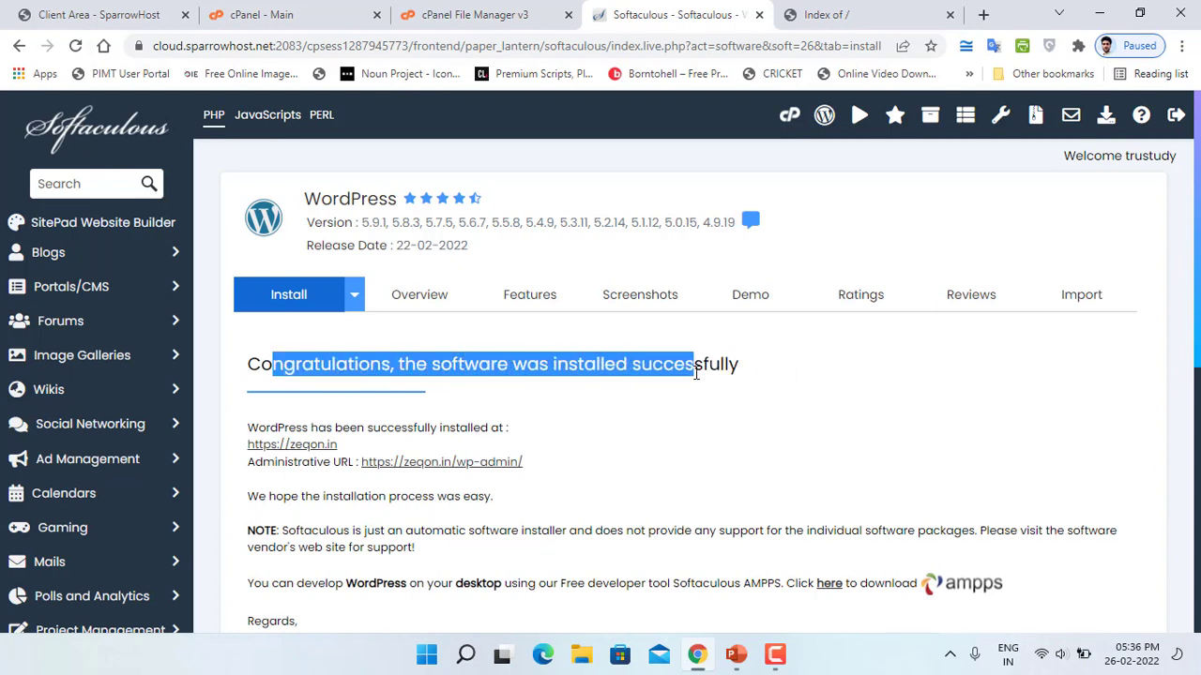
left_click(697, 368)
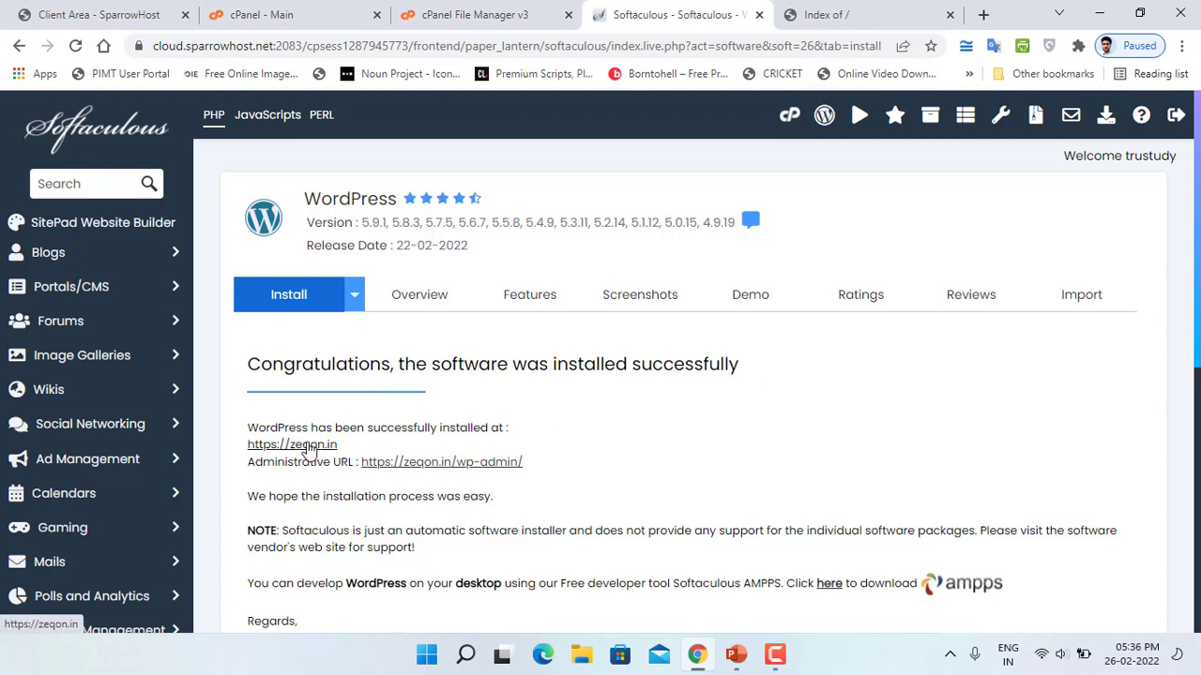
Reload zeqon.in to view the new Zeqon Tech site and Hello world post, then return to Softaculous.
left_click(814, 14)
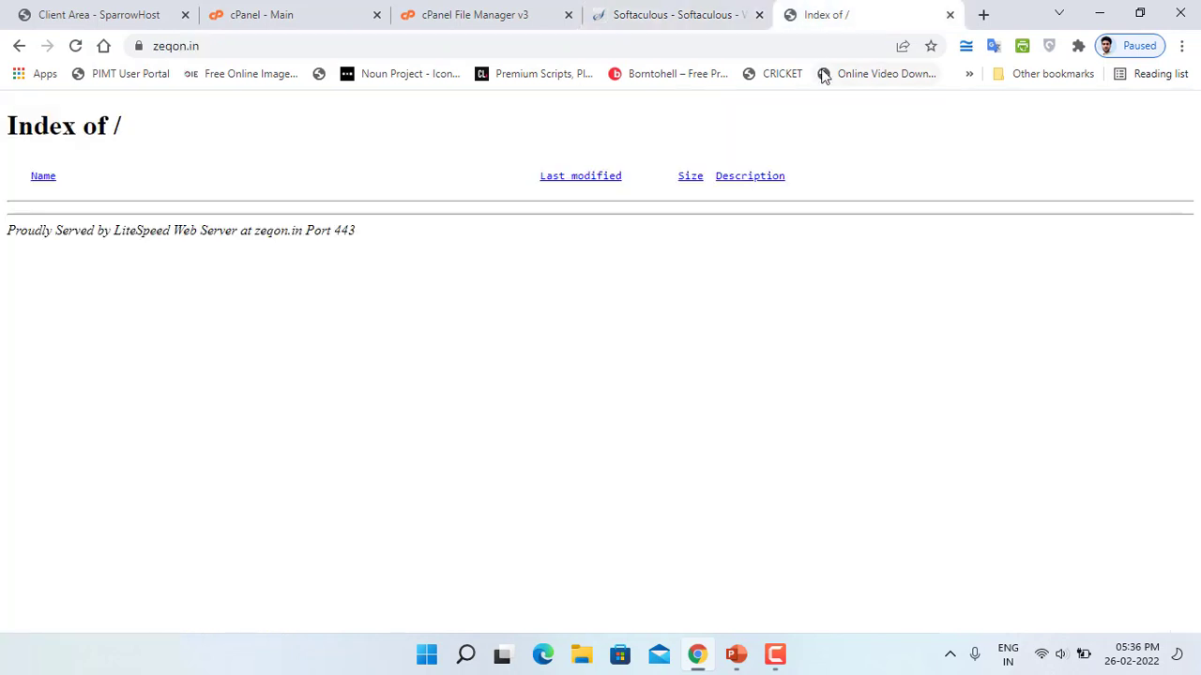
left_click(73, 47)
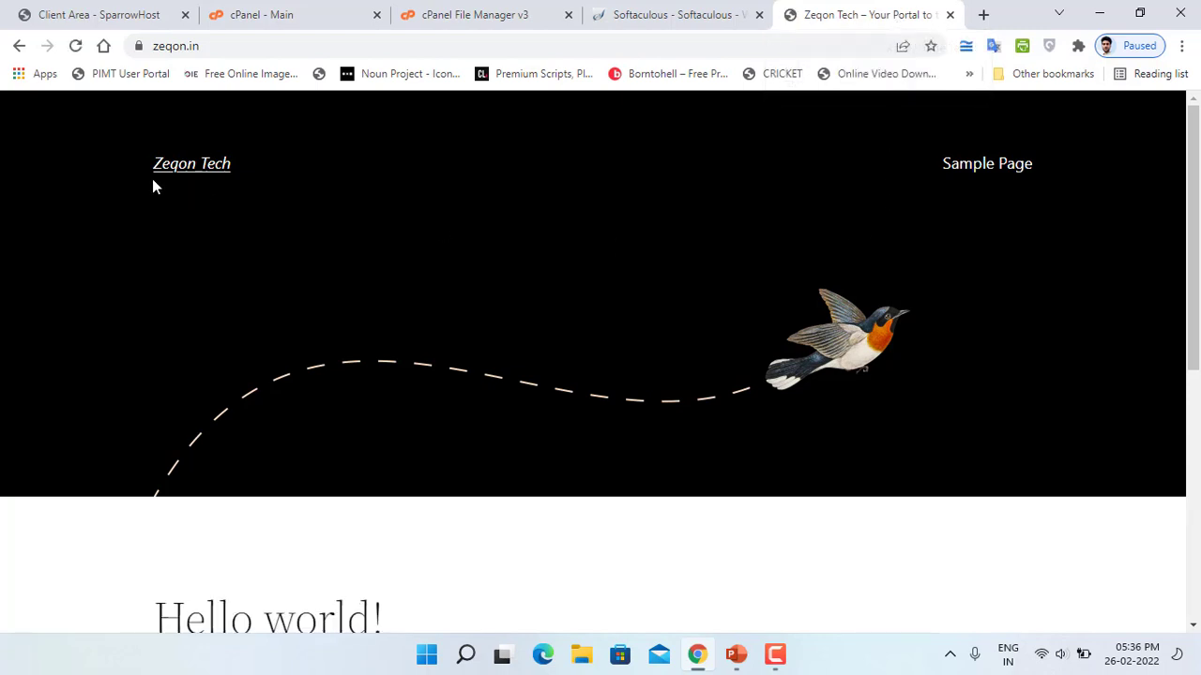
scroll(389, 239, "down", 3)
scroll(392, 253, "down", 3)
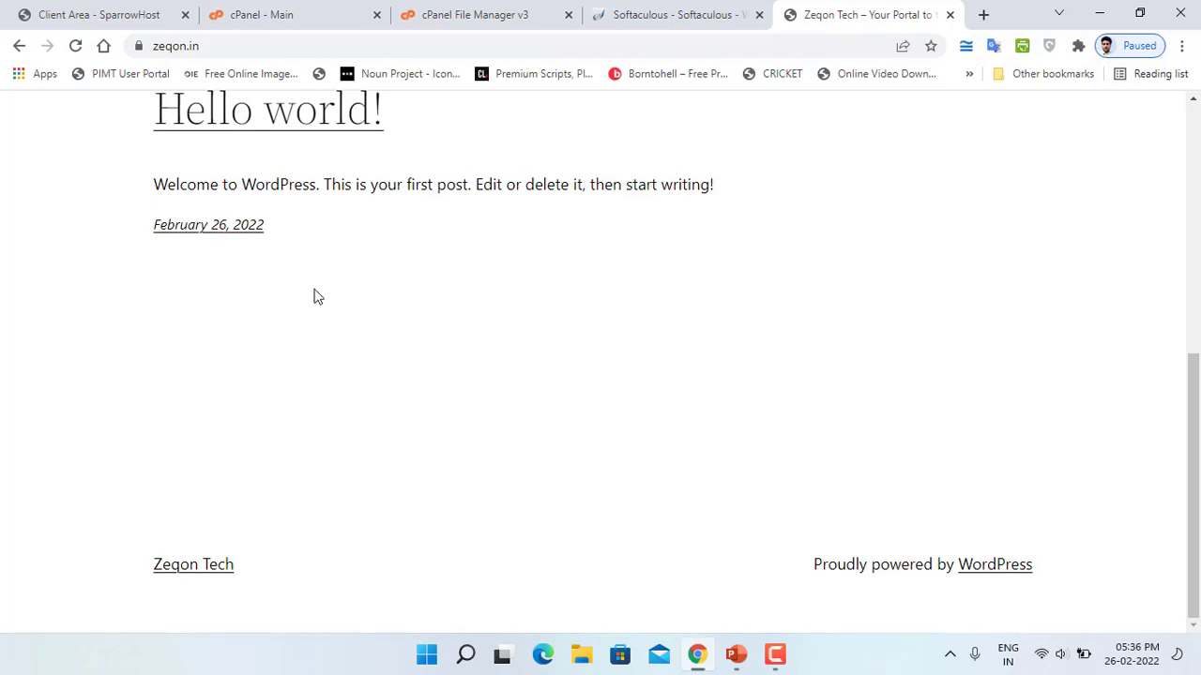
scroll(309, 272, "up", 5)
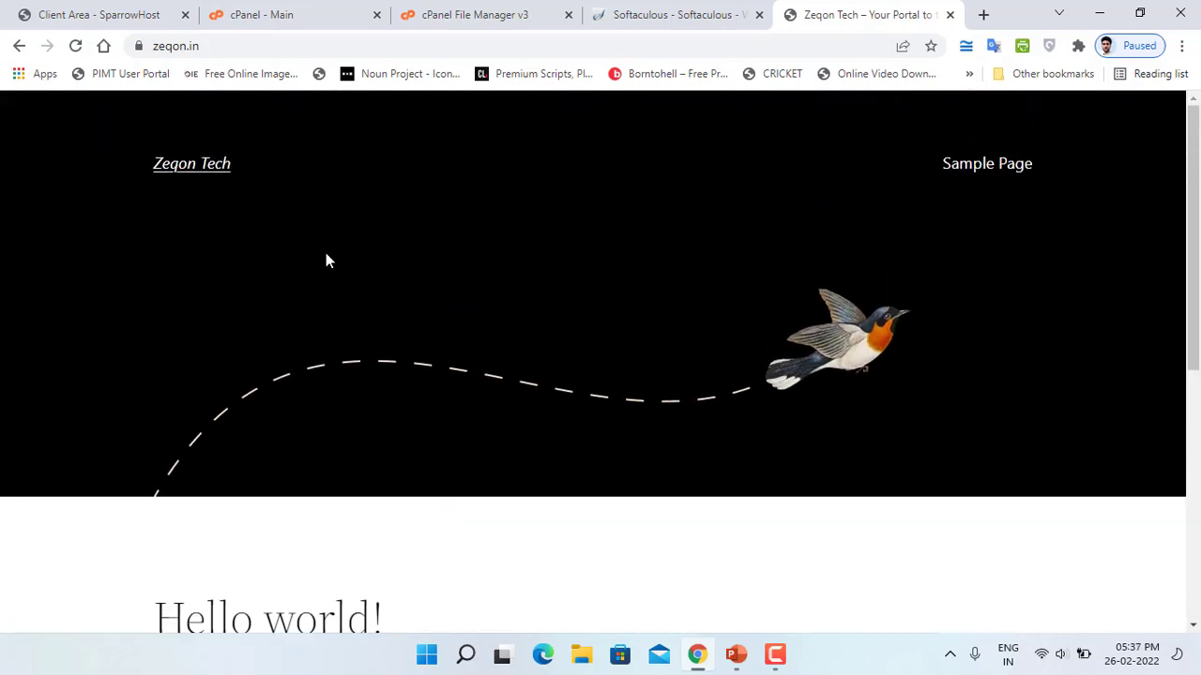
scroll(329, 273, "down", 1)
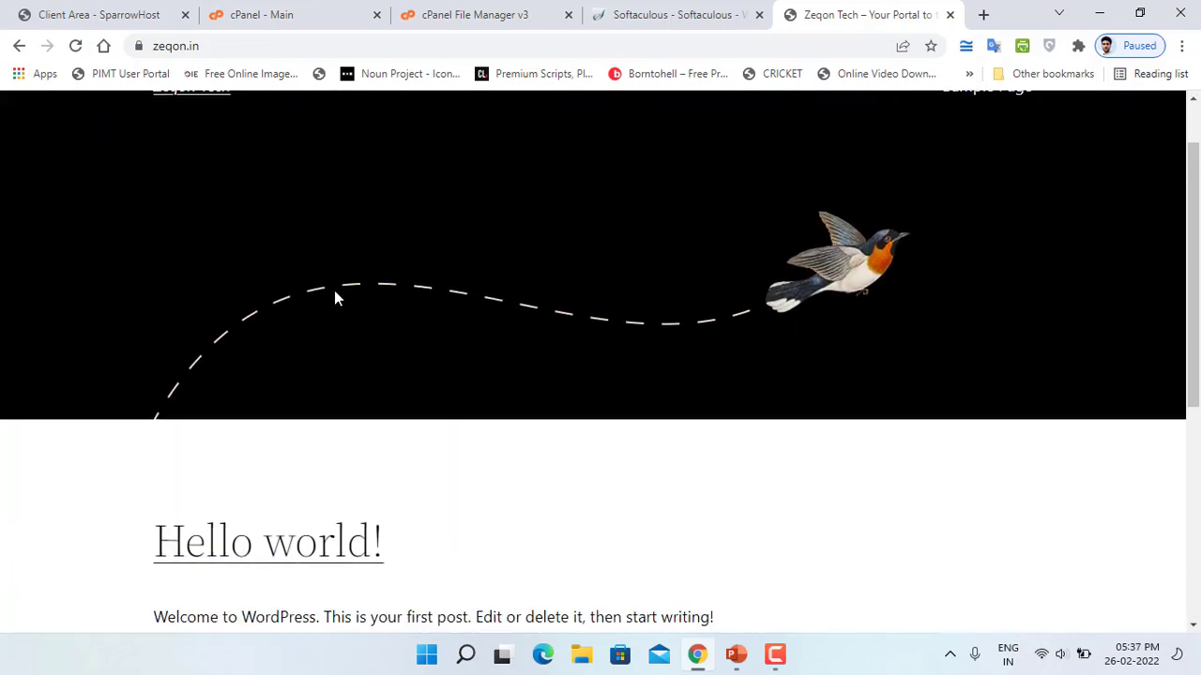
scroll(352, 316, "down", 5)
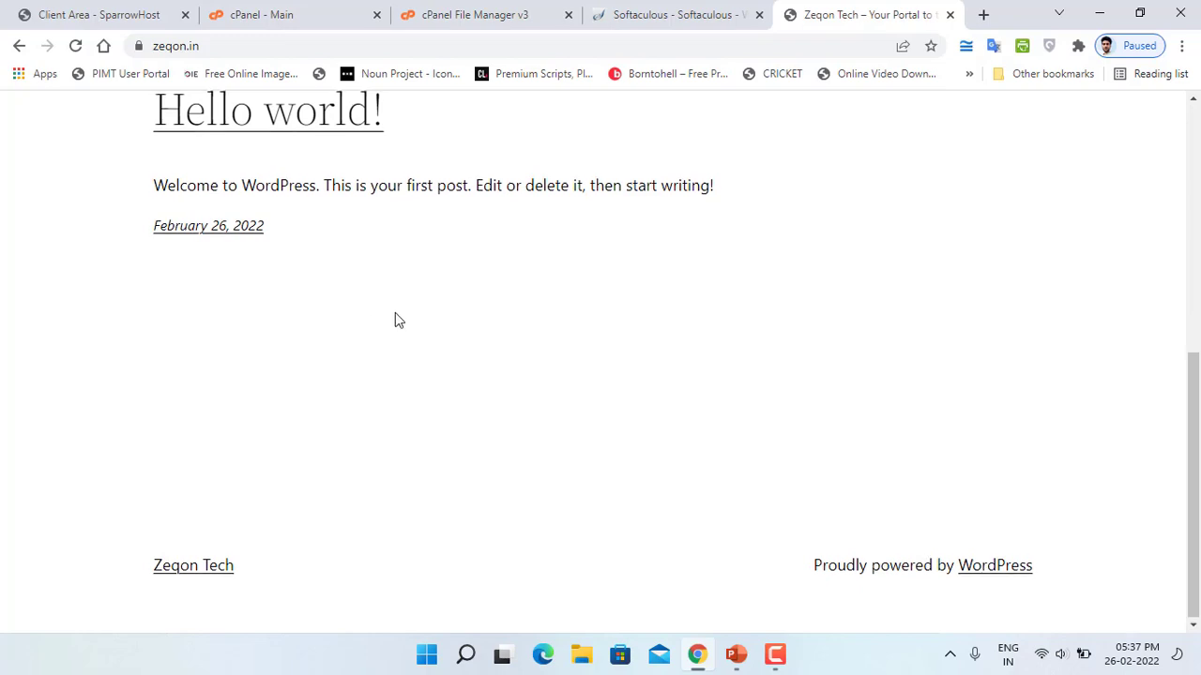
scroll(440, 290, "up", 3)
left_click(708, 9)
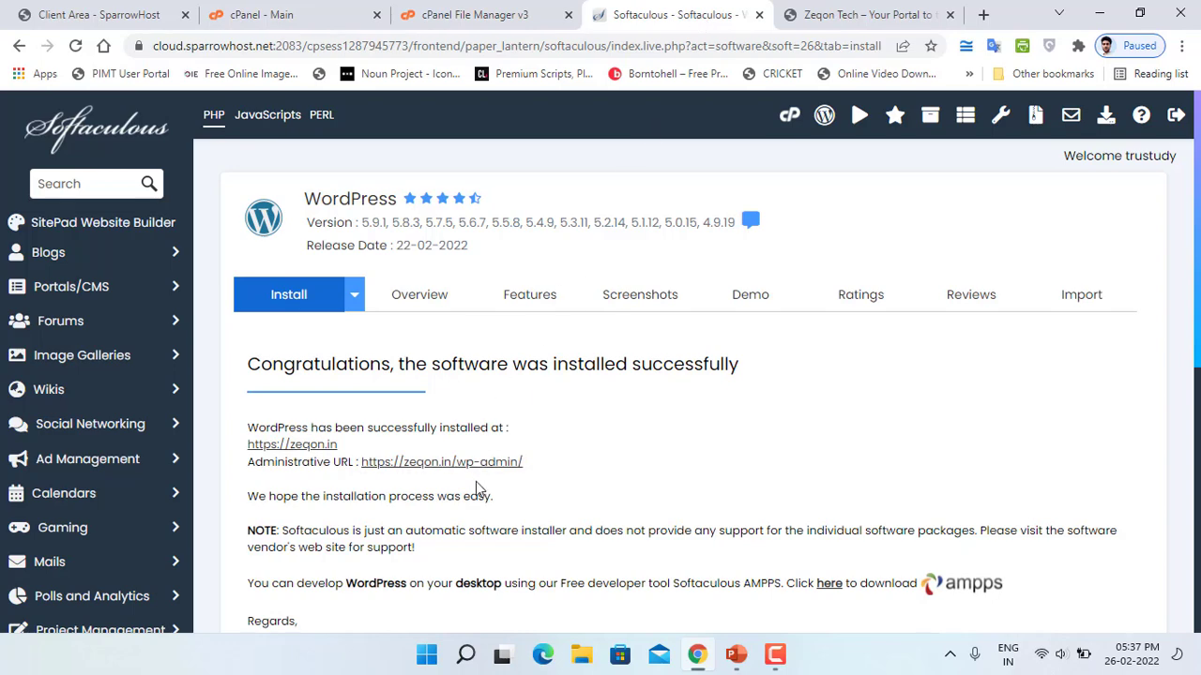
Open the Administrative URL zeqon.in/wp-admin from the install summary in a new tab.
scroll(478, 487, "down", 1)
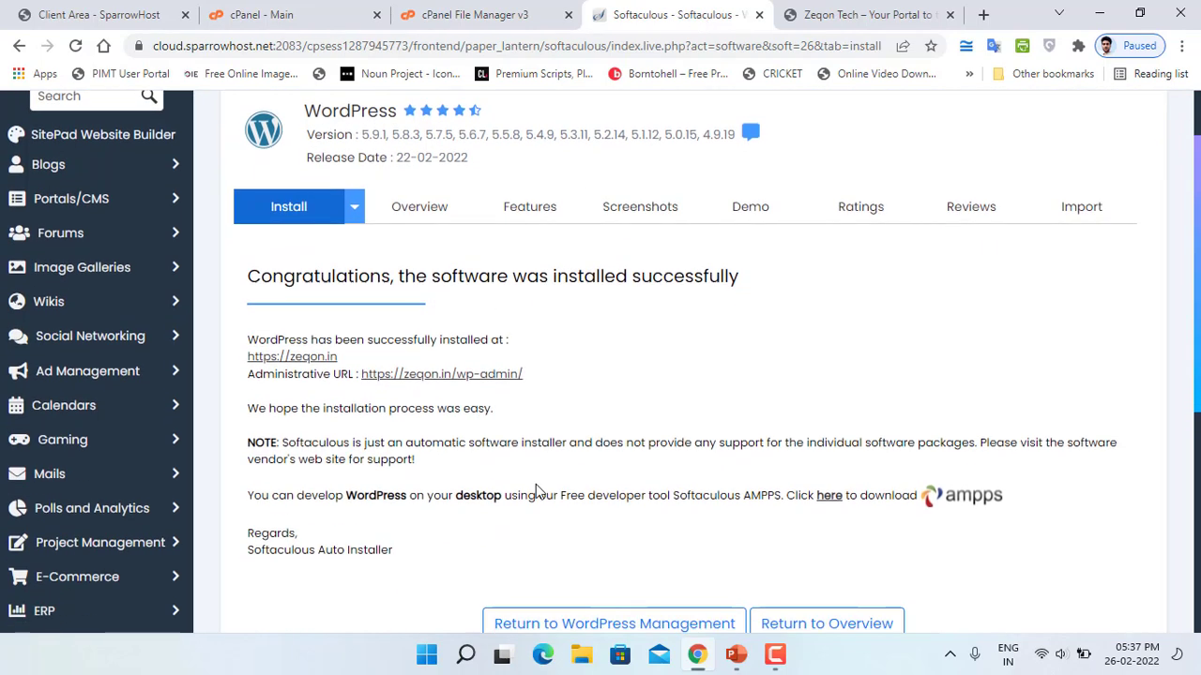
left_click_drag(459, 339, 469, 340)
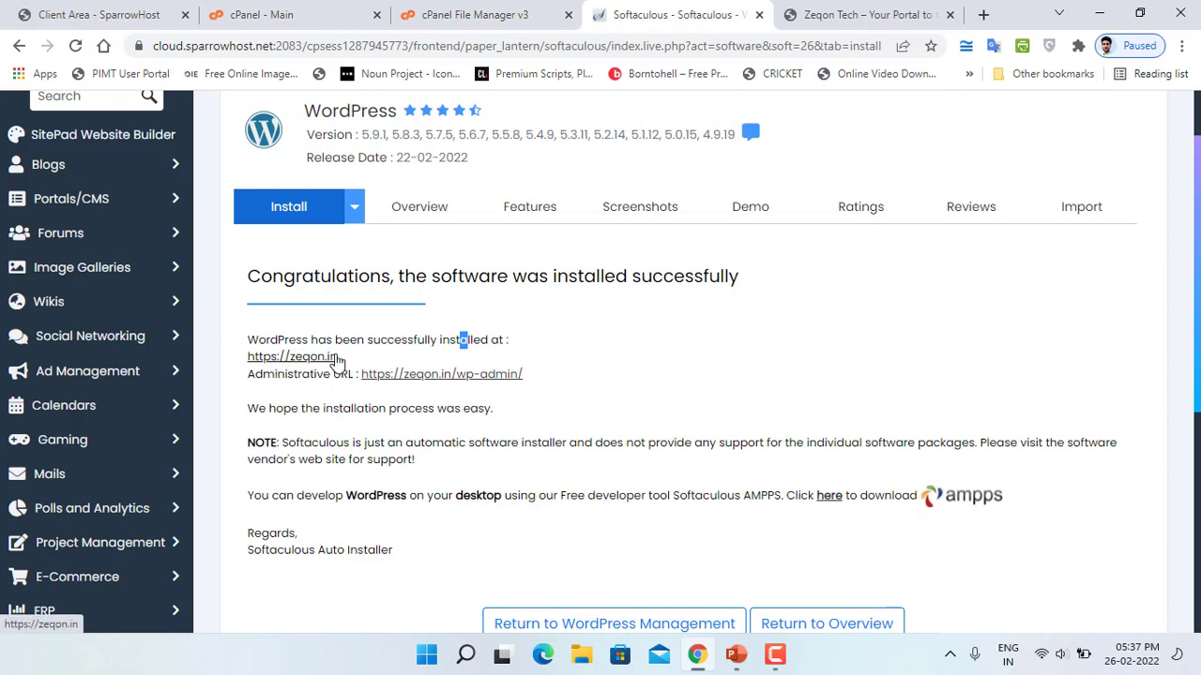
left_click_drag(310, 373, 330, 374)
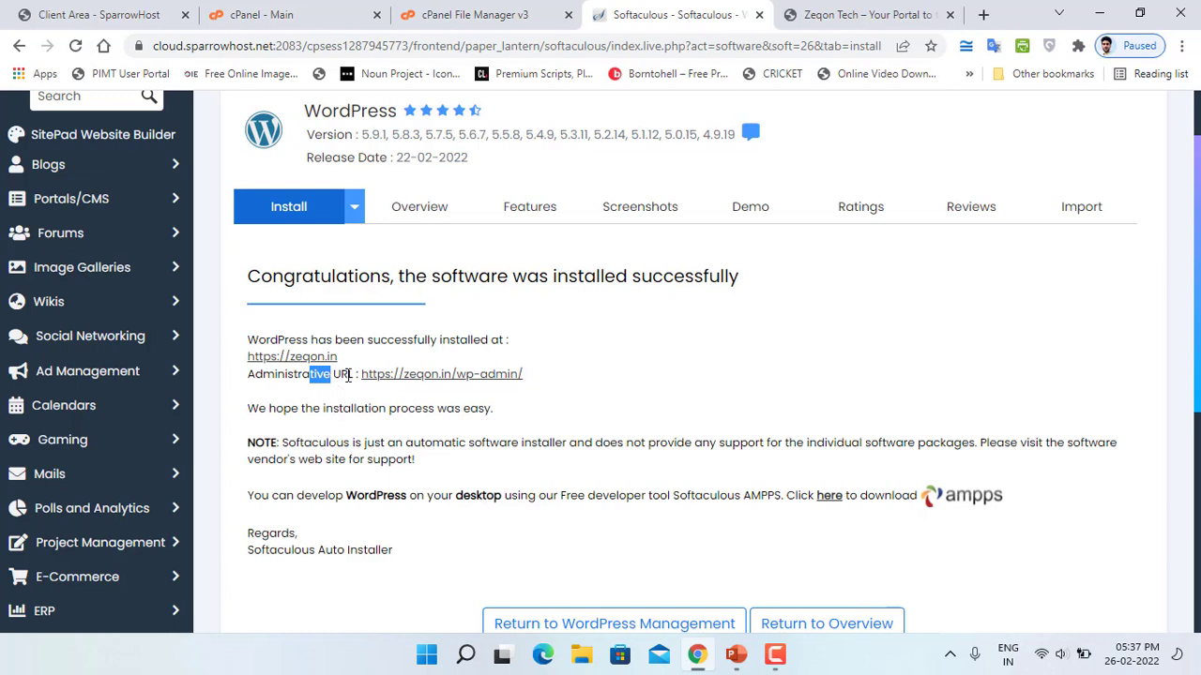
left_click(341, 380)
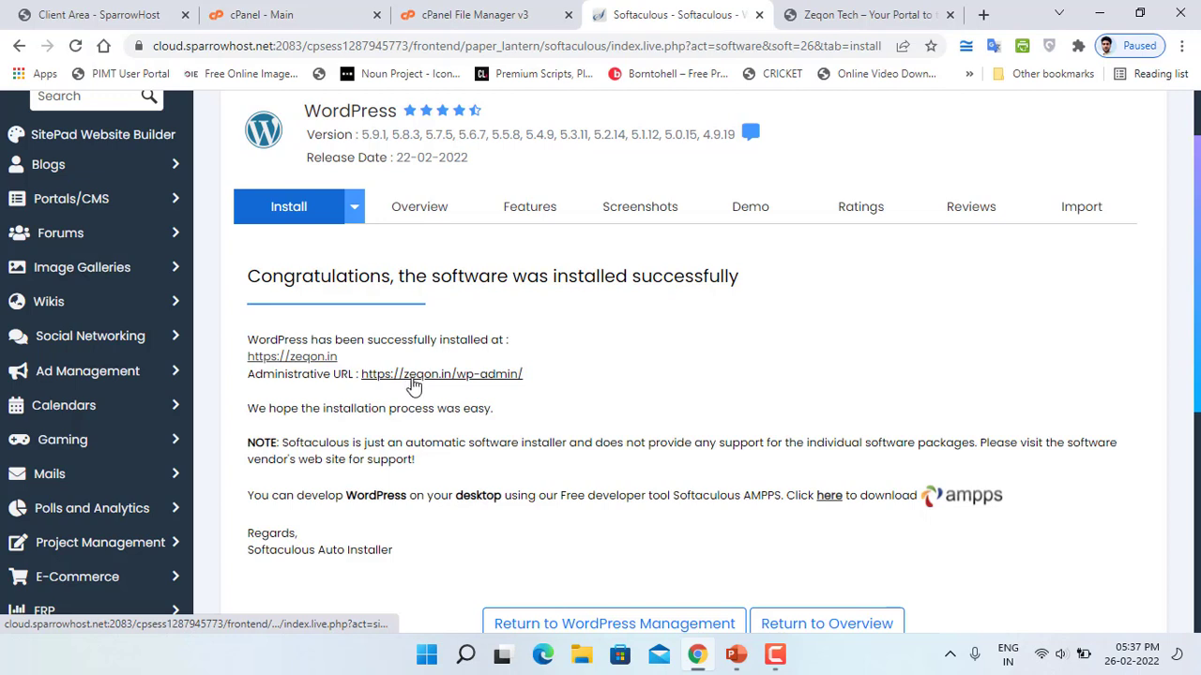
right_click(488, 379)
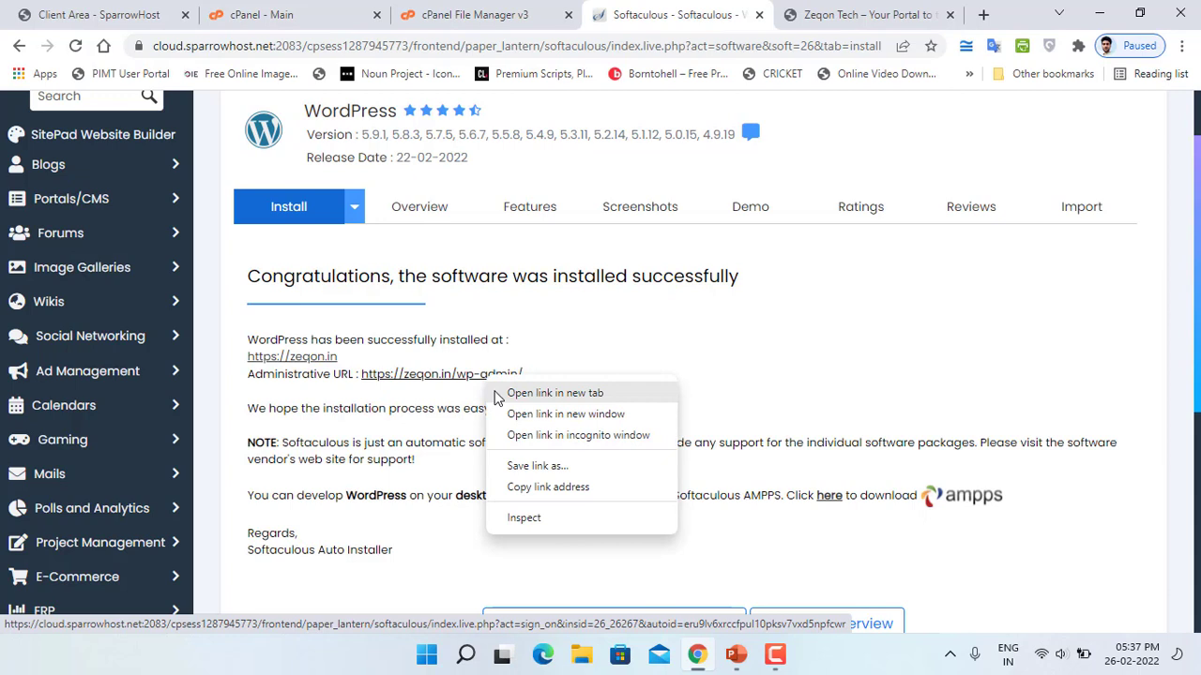
left_click(441, 377)
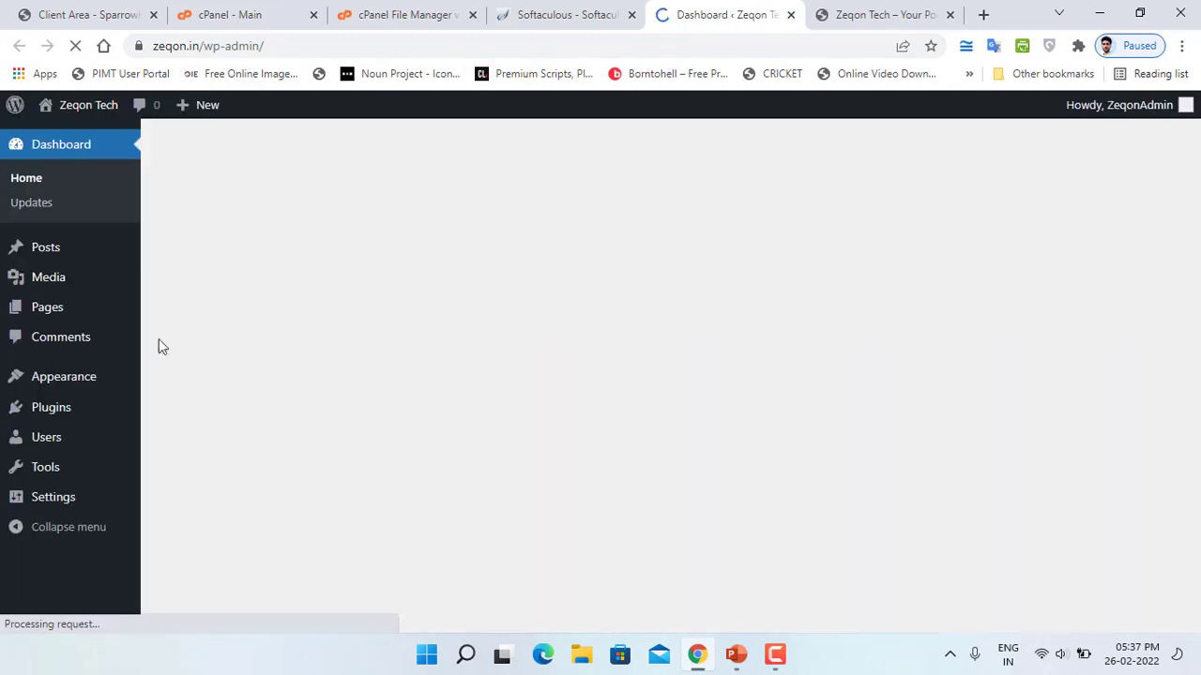
Switch to the 'Dashboard ‹ Zeqon Tech' tab showing the Welcome to WordPress 5.9 banner.
left_click(525, 14)
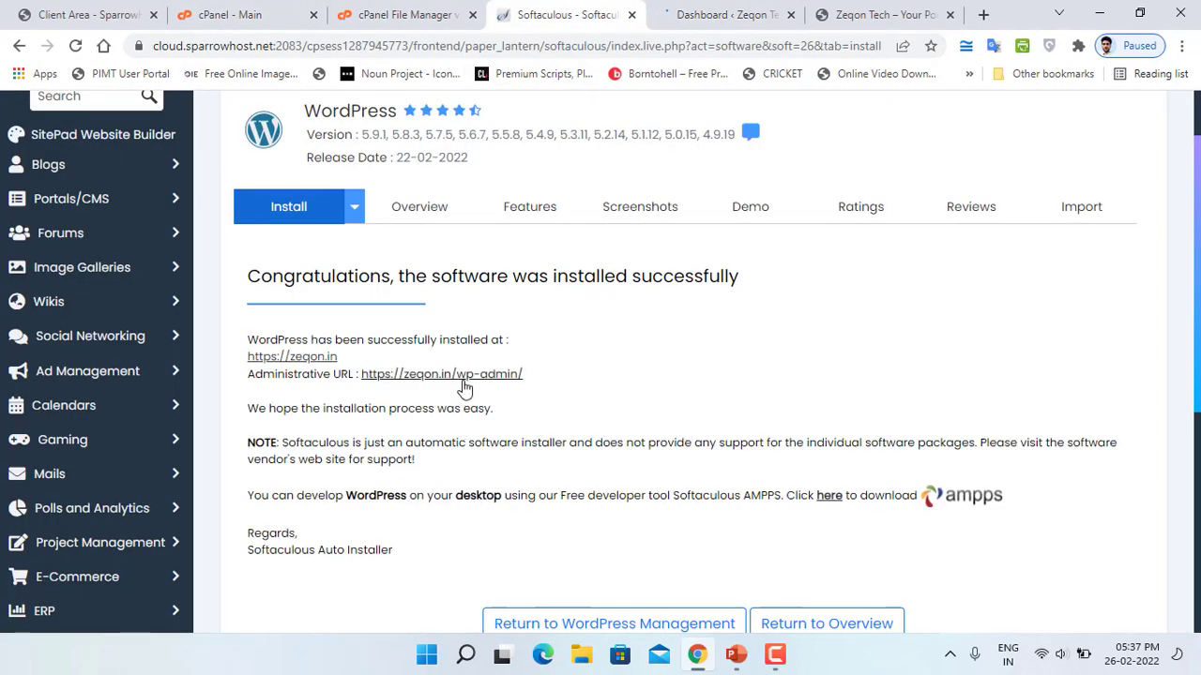
left_click(720, 11)
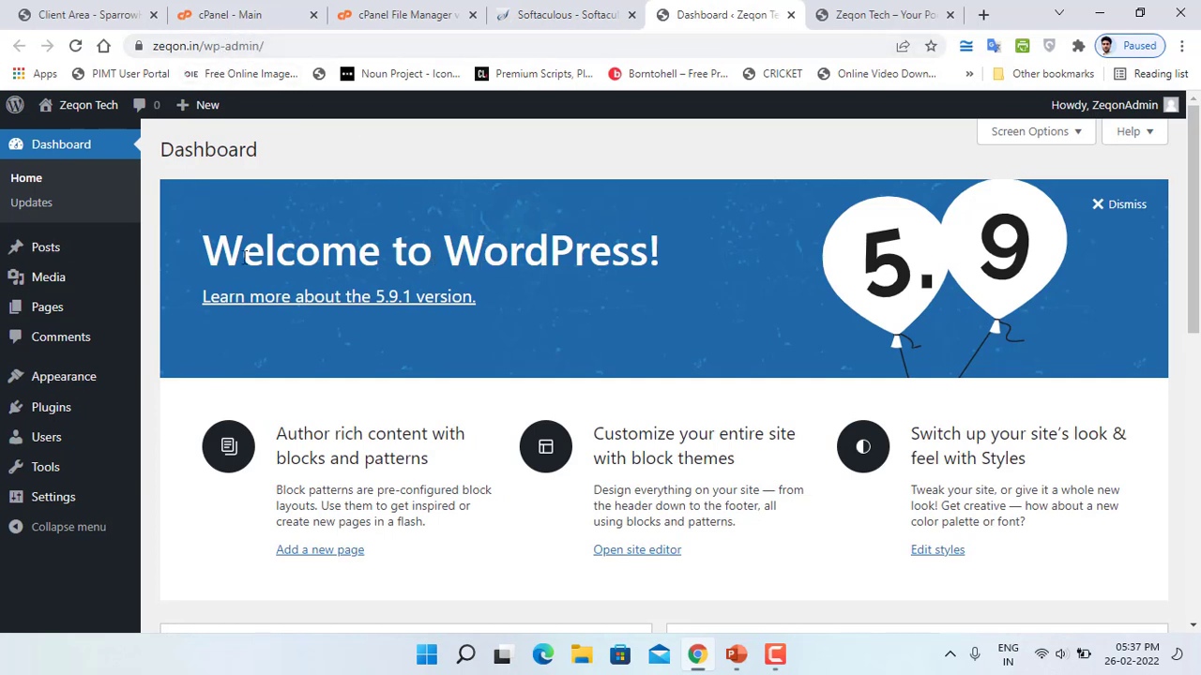
left_click(614, 249)
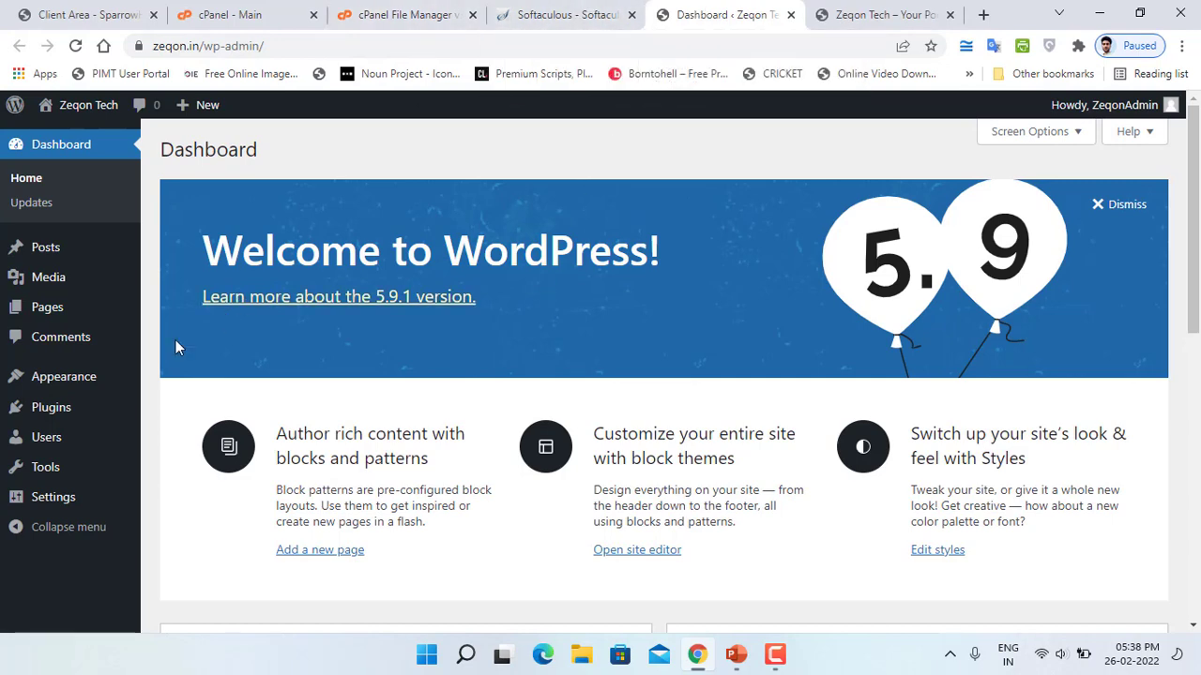
Close the File Manager, cPanel, Softaculous and client area tabs, then view the live Zeqon Tech site.
left_click(432, 10)
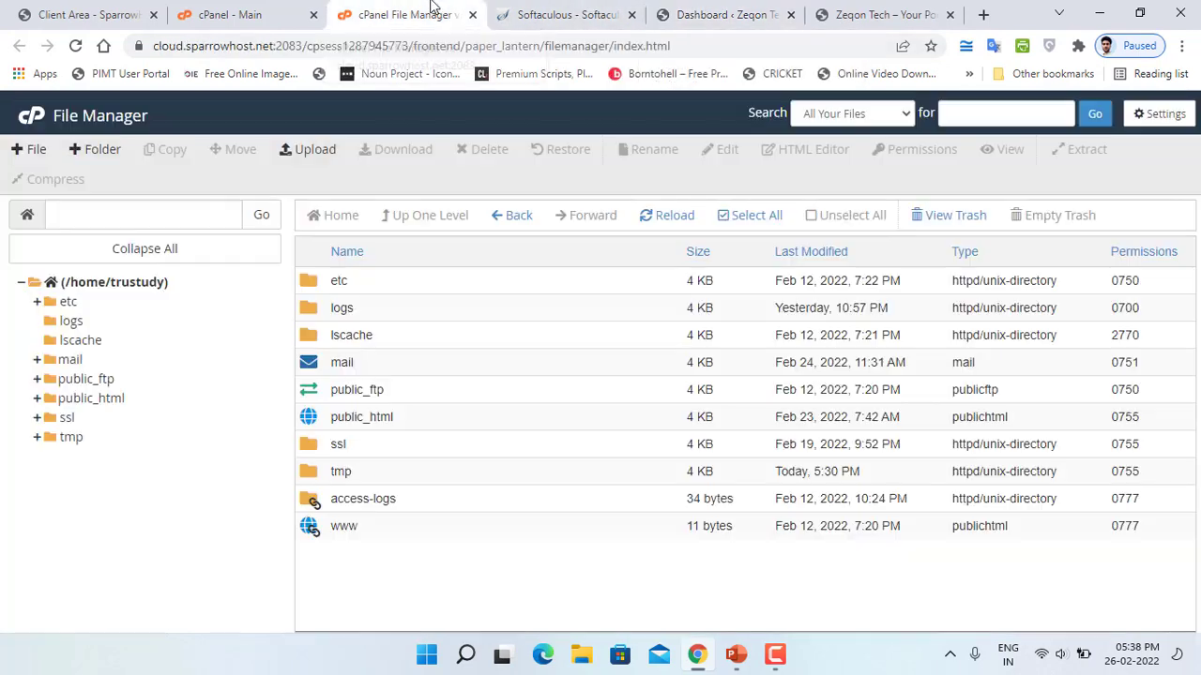
left_click(475, 15)
left_click(313, 14)
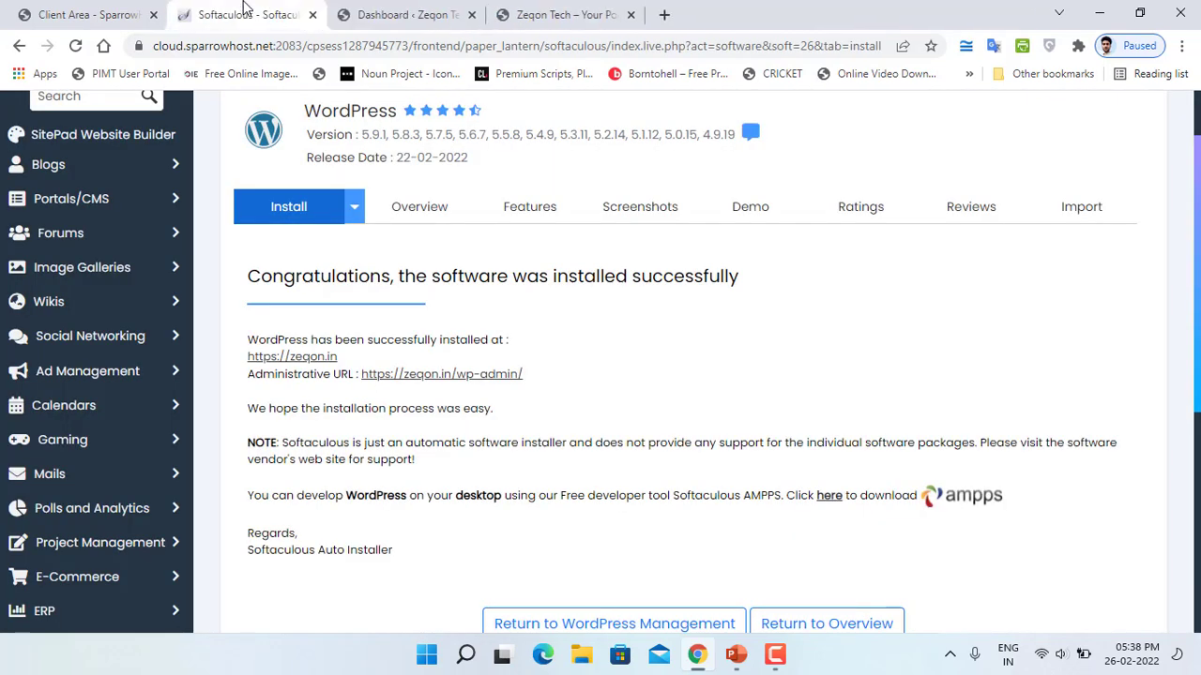
left_click(313, 14)
left_click(398, 14)
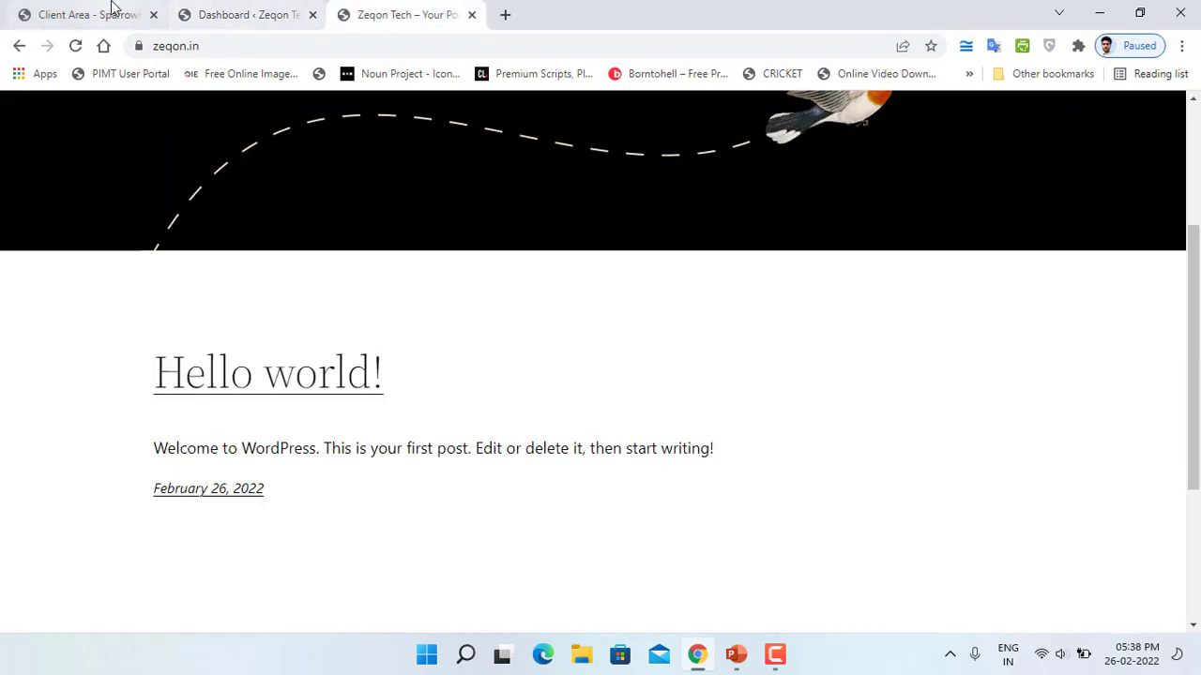
left_click(111, 9)
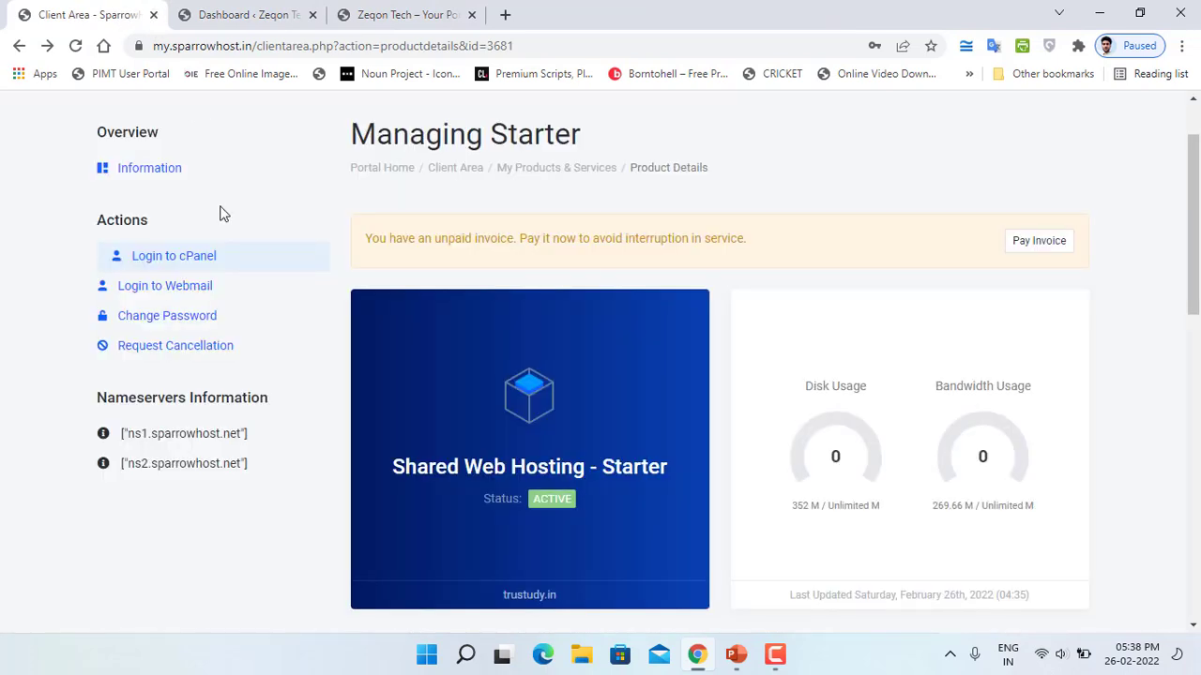
scroll(215, 178, "up", 1)
left_click(204, 15)
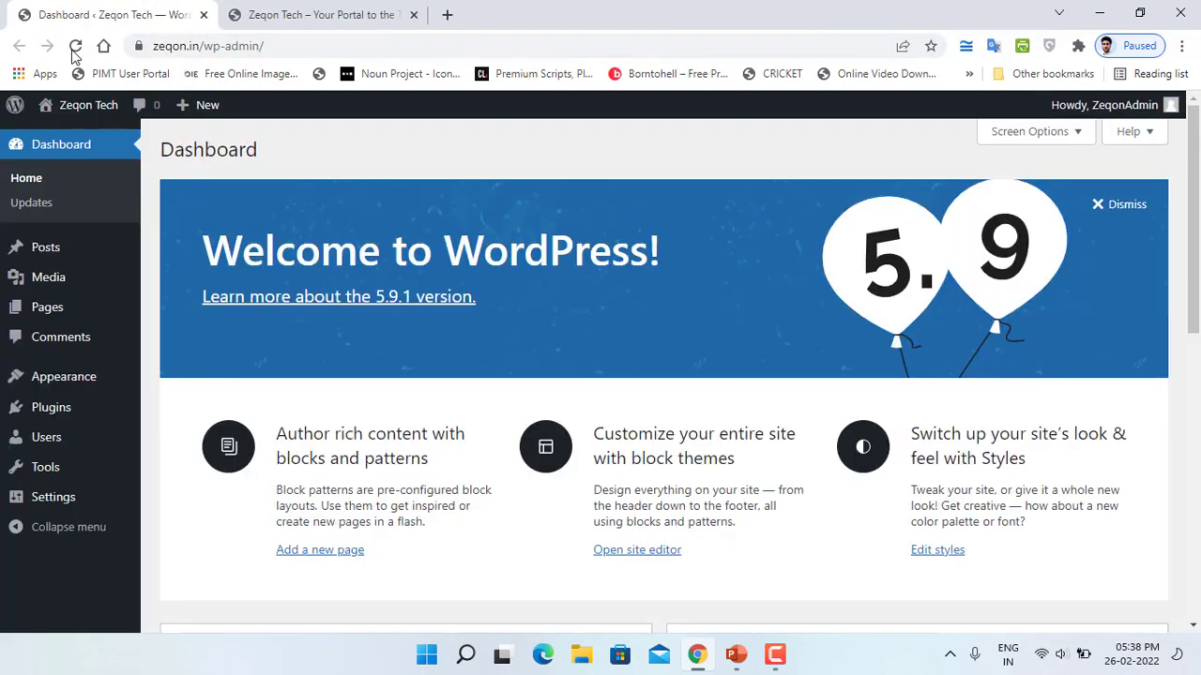
left_click(325, 13)
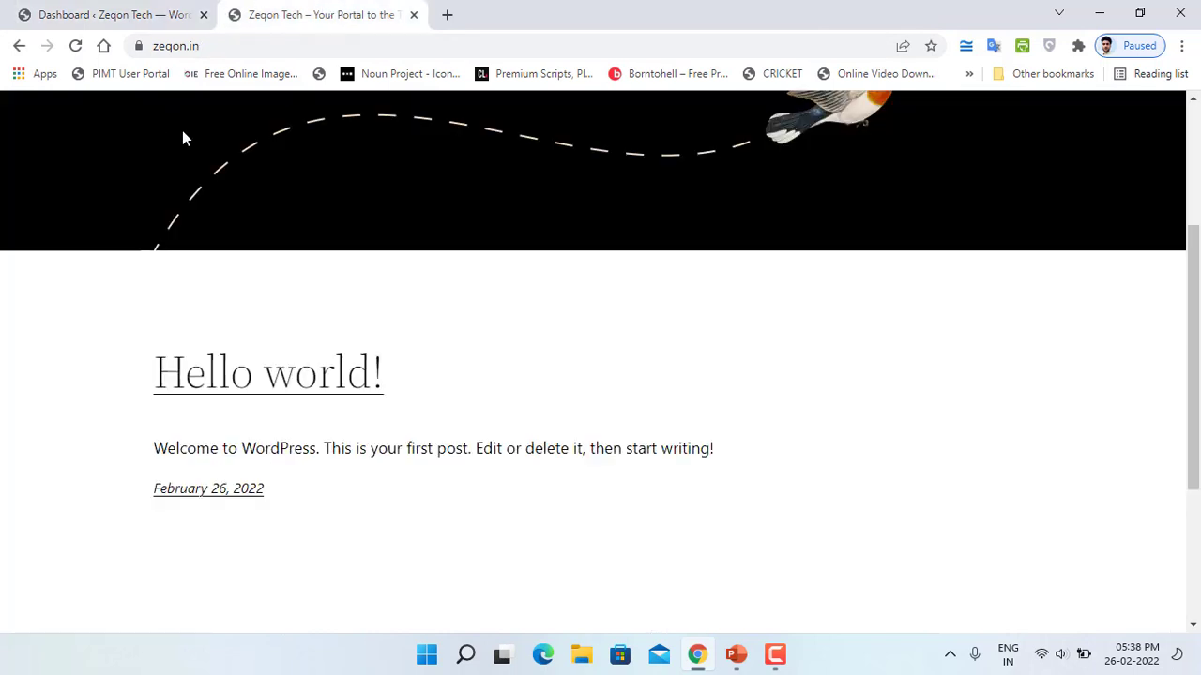
Load zeqon.in/wp-admin in the live site tab.
left_click(235, 47)
left_click(235, 47)
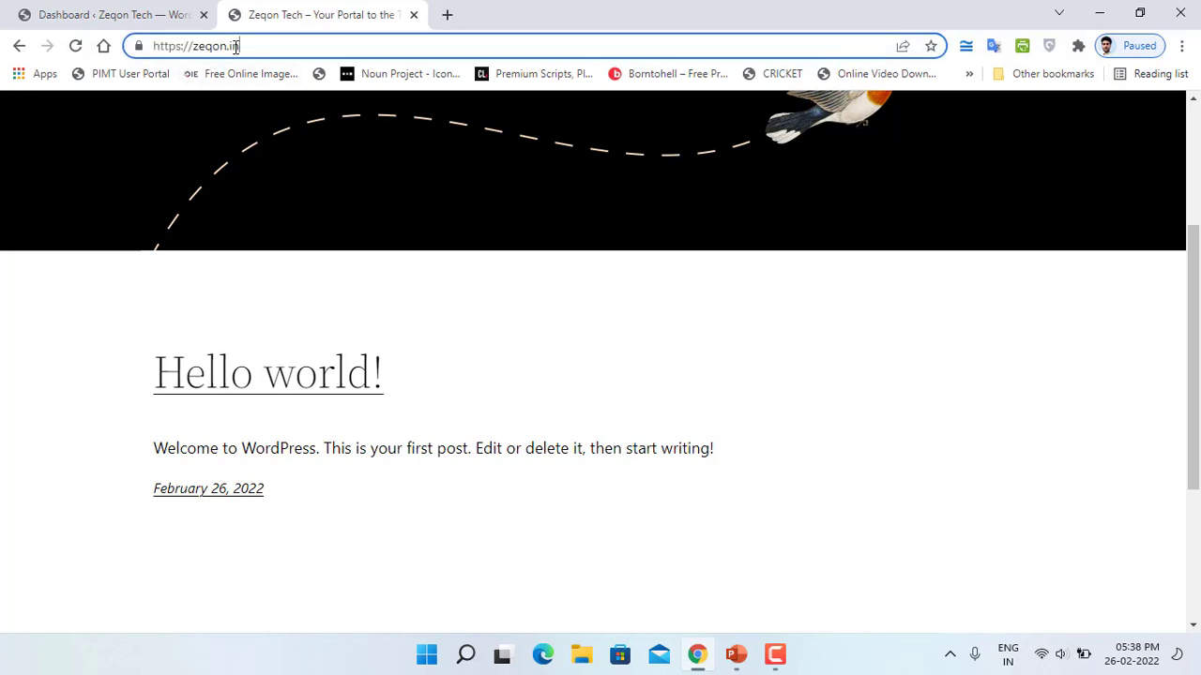
type("/")
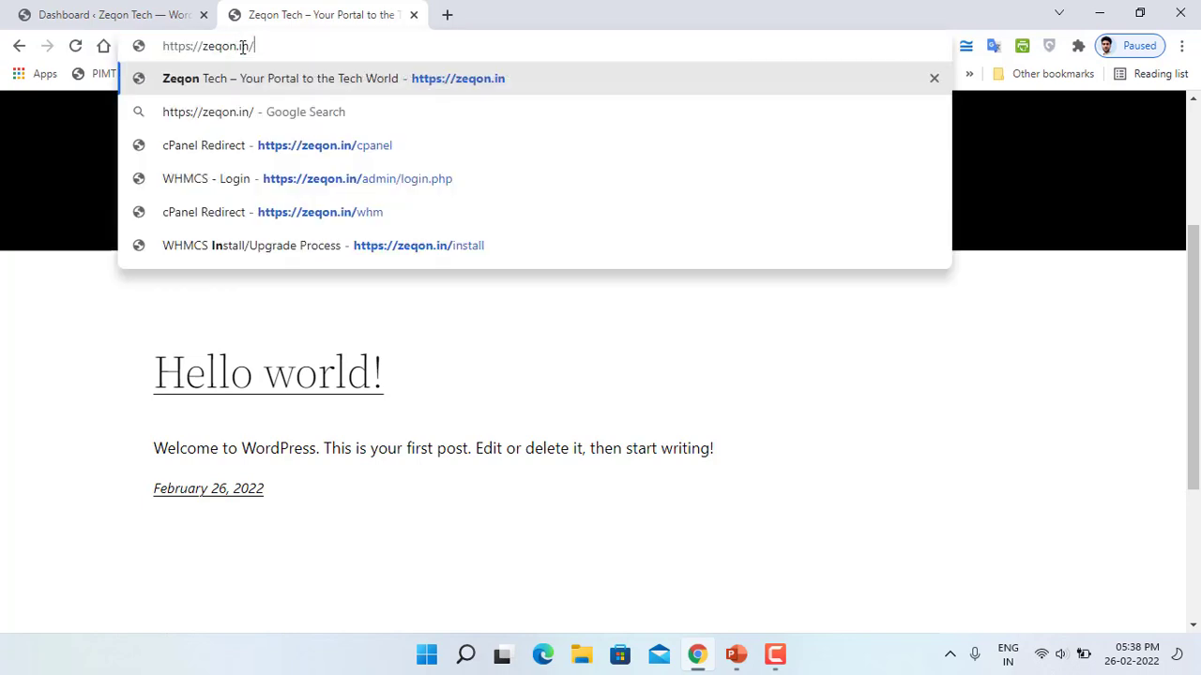
type("wp-")
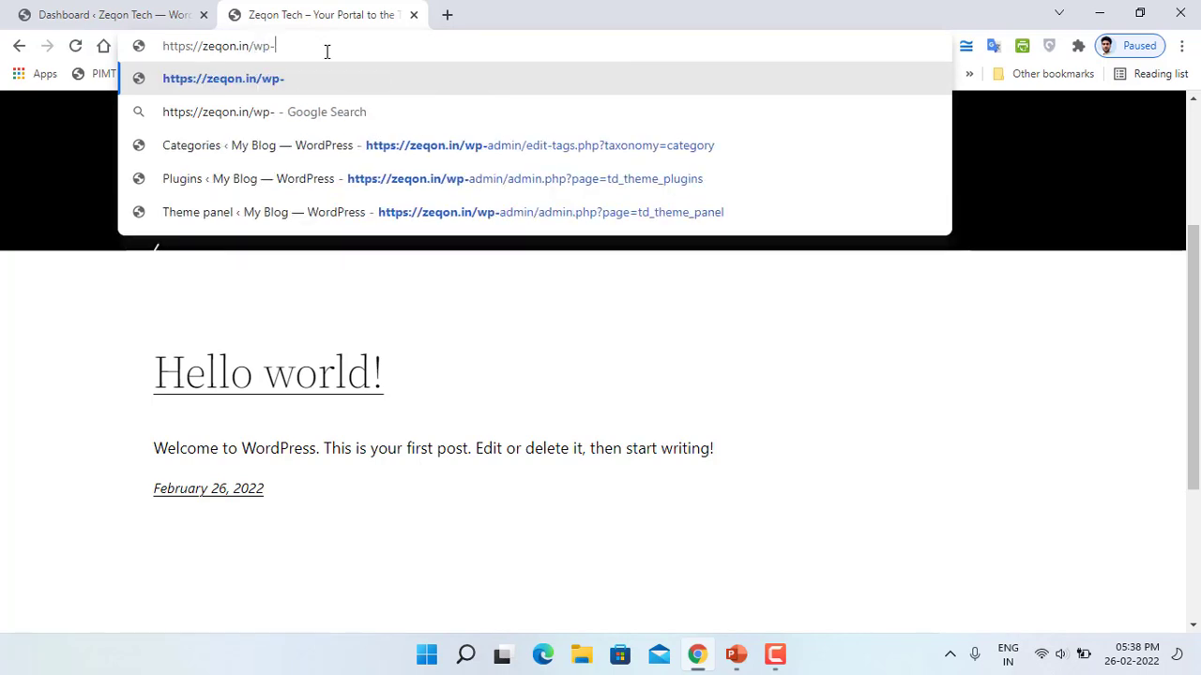
type("admin")
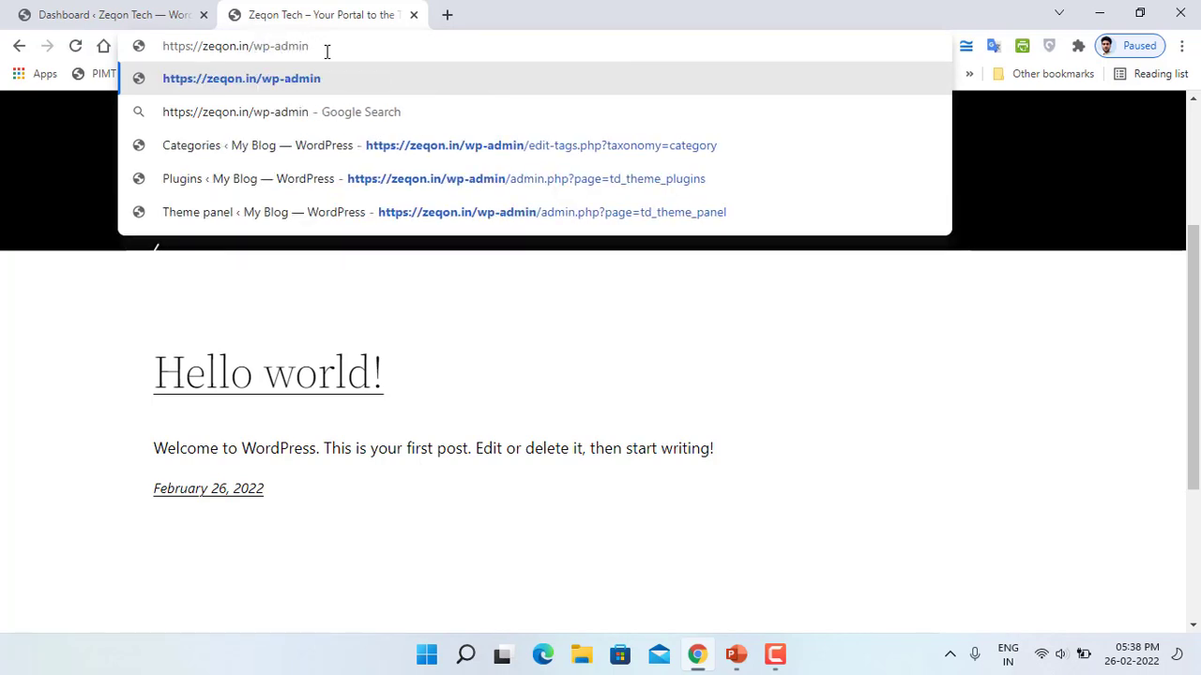
key("Return")
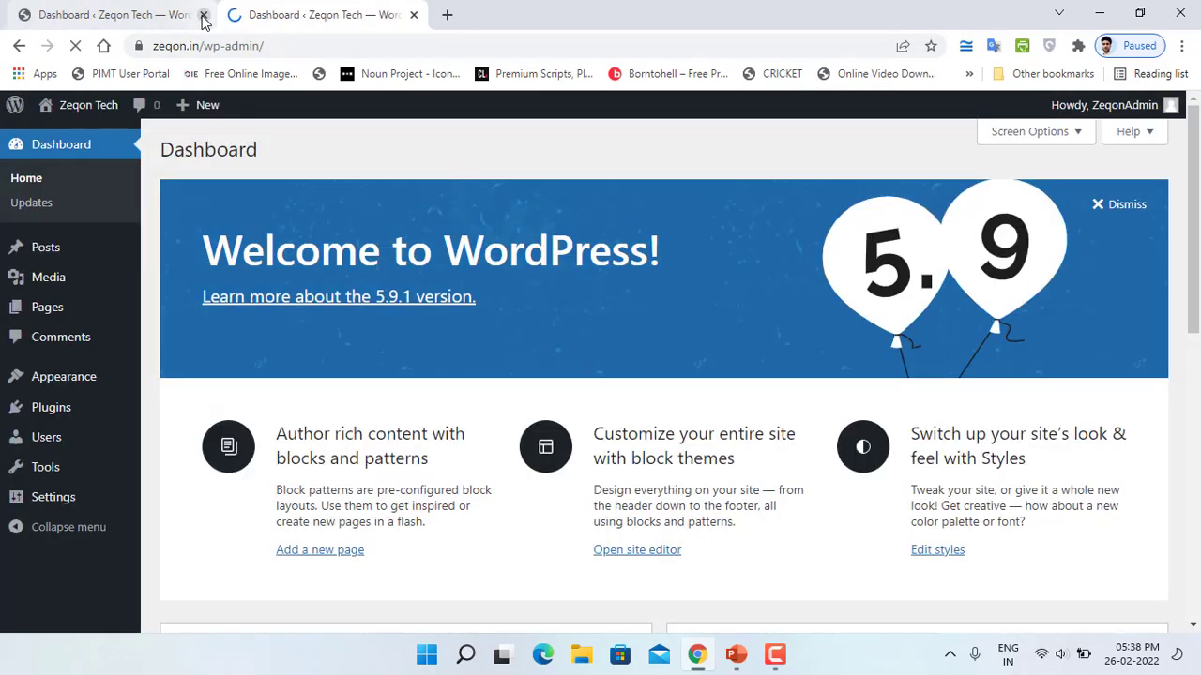
Close the duplicate dashboard tab and log out from the Howdy menu.
left_click(204, 15)
mouse_move(1128, 117)
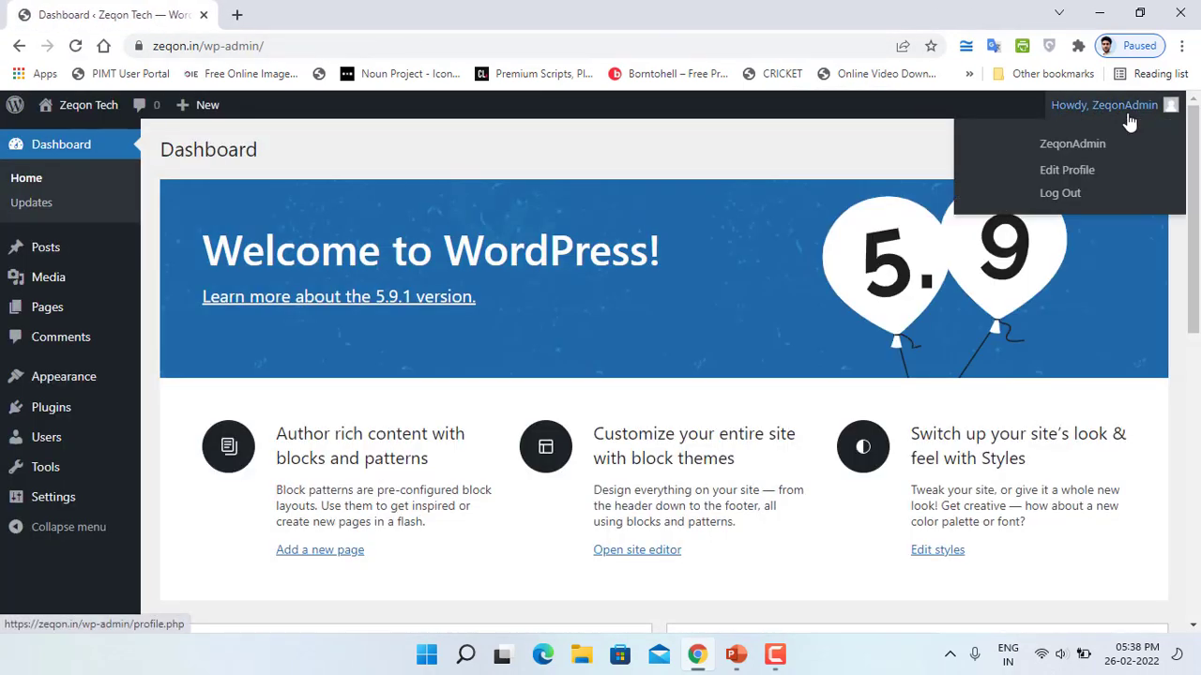
left_click(1065, 194)
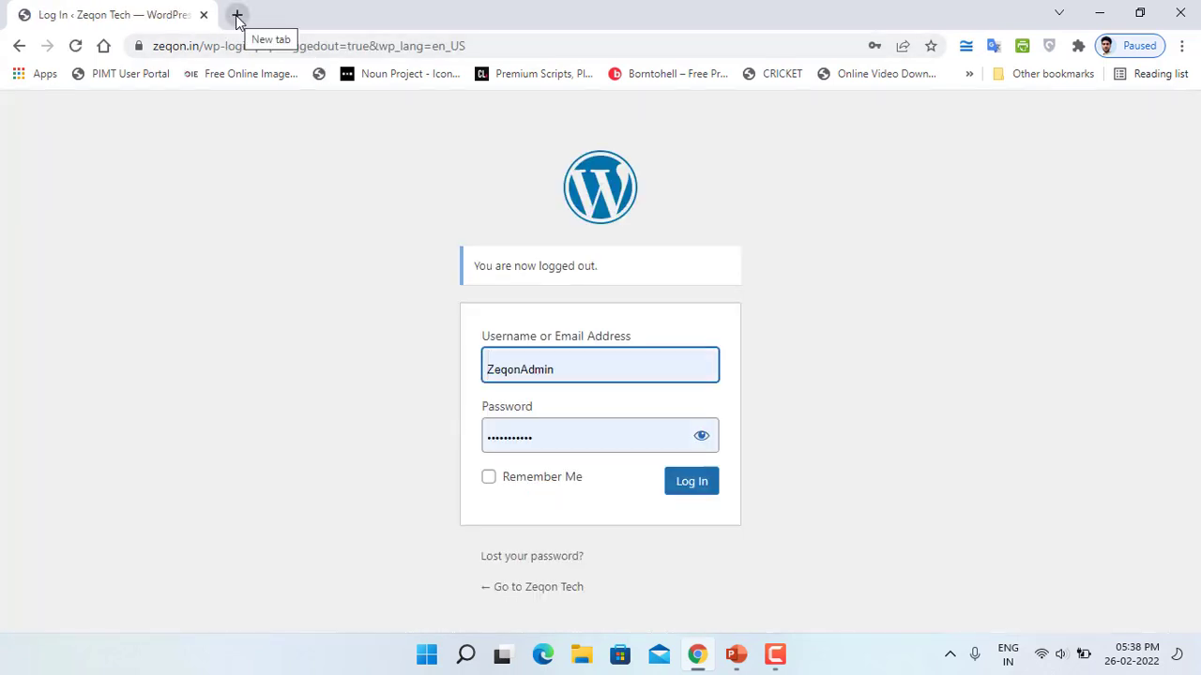
Open zeqon.in/wp-admin in a new tab and close the old login tab.
left_click(237, 16)
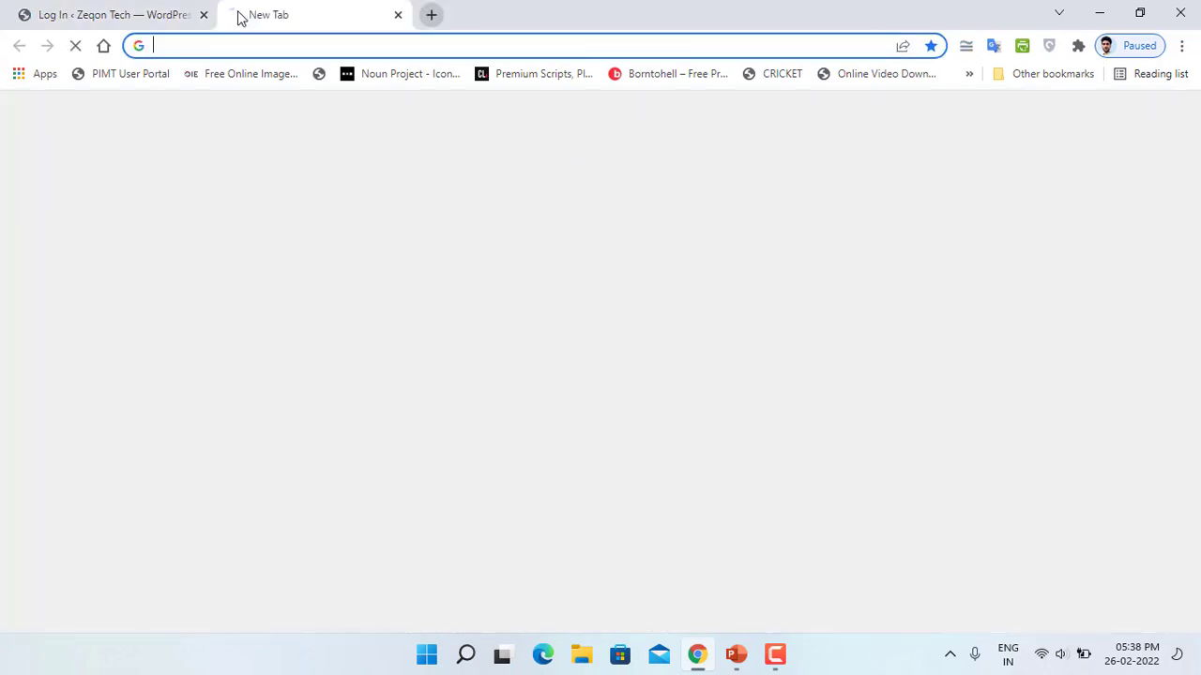
type("zeqon.in")
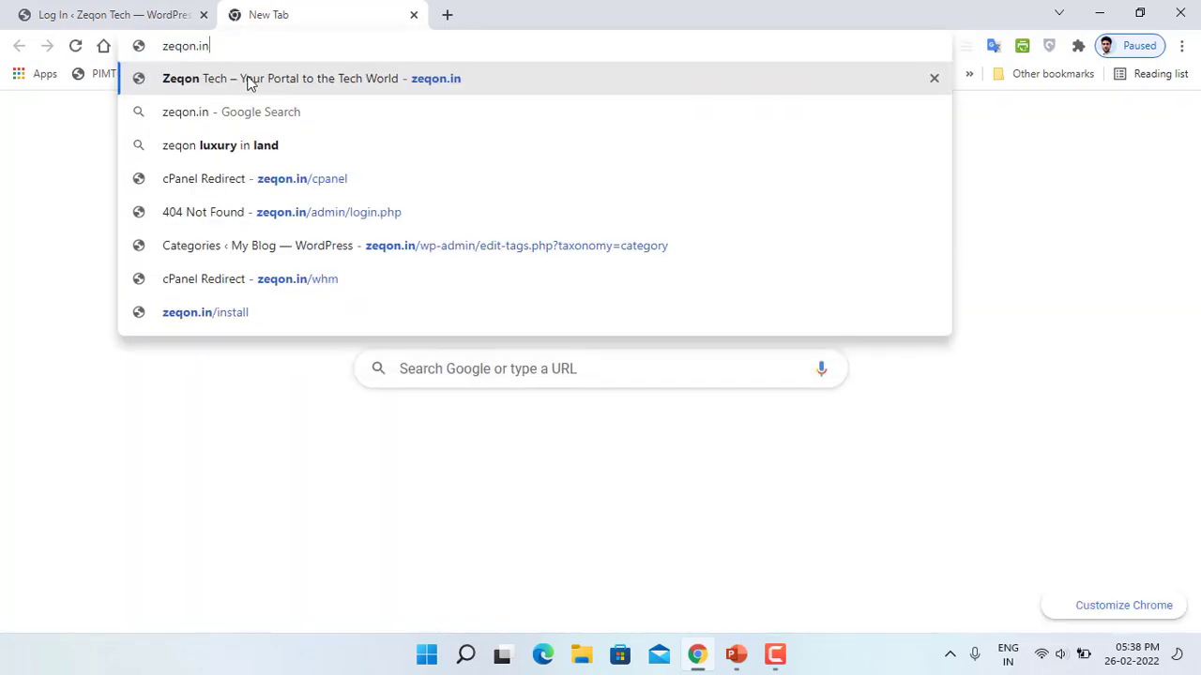
type("/wp-")
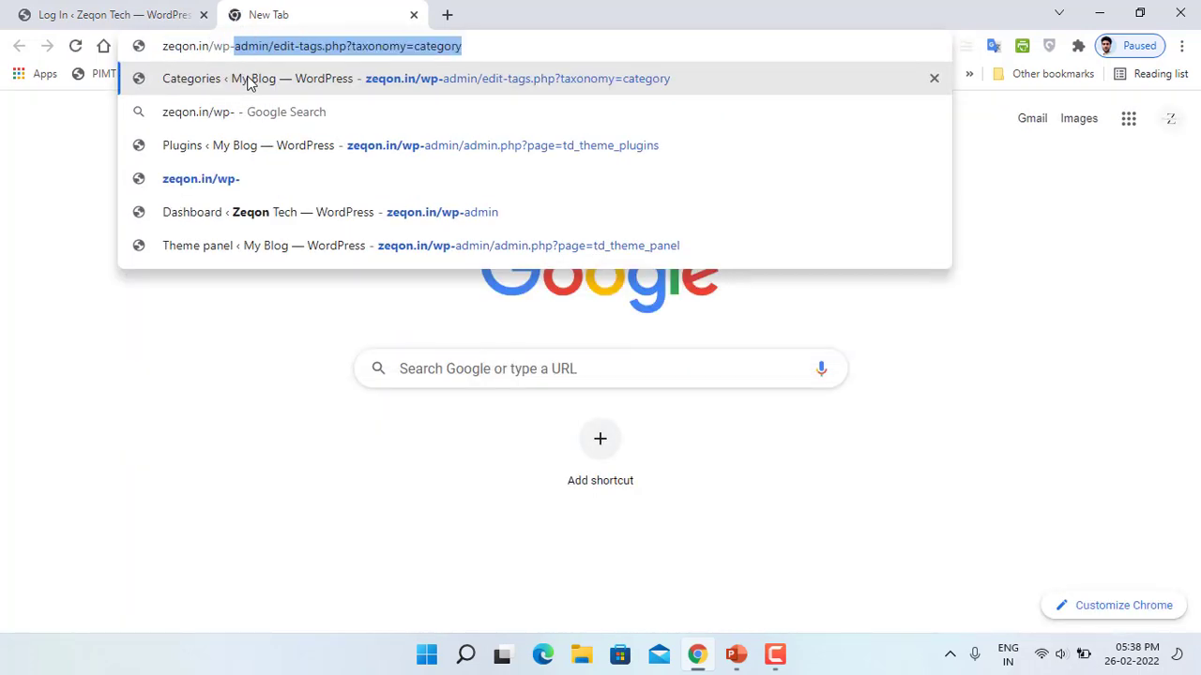
type("admi")
key("BackSpace")
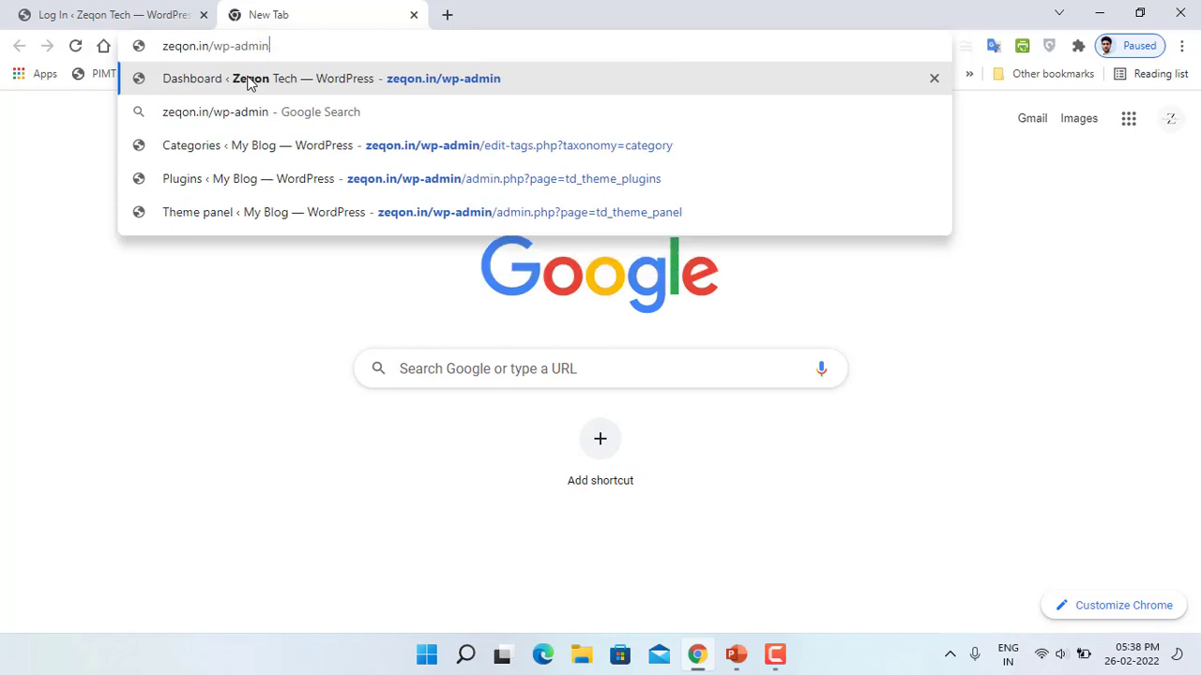
left_click(248, 81)
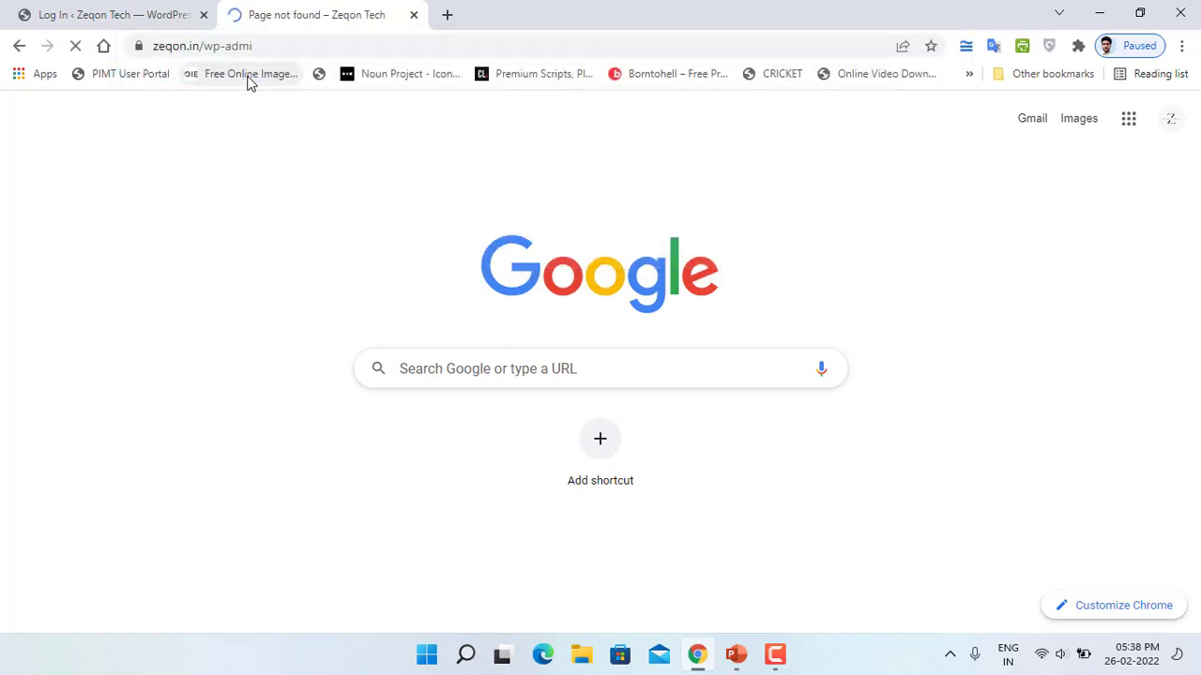
left_click(258, 46)
double_click(277, 46)
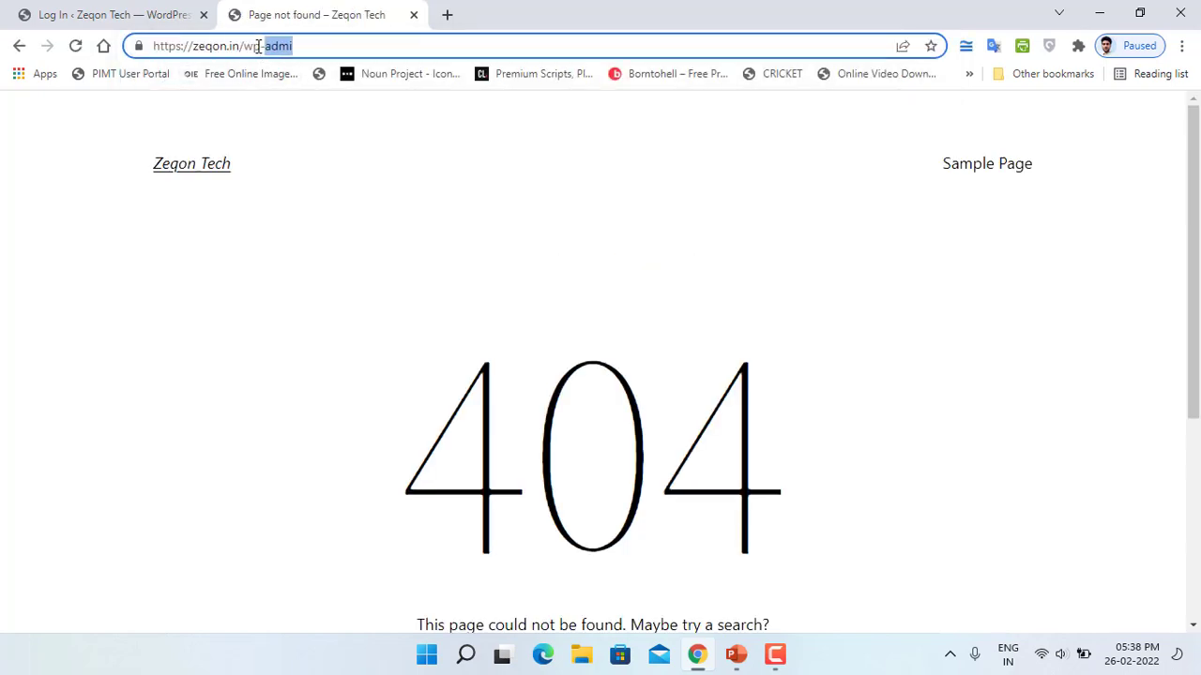
left_click(311, 49)
type("n")
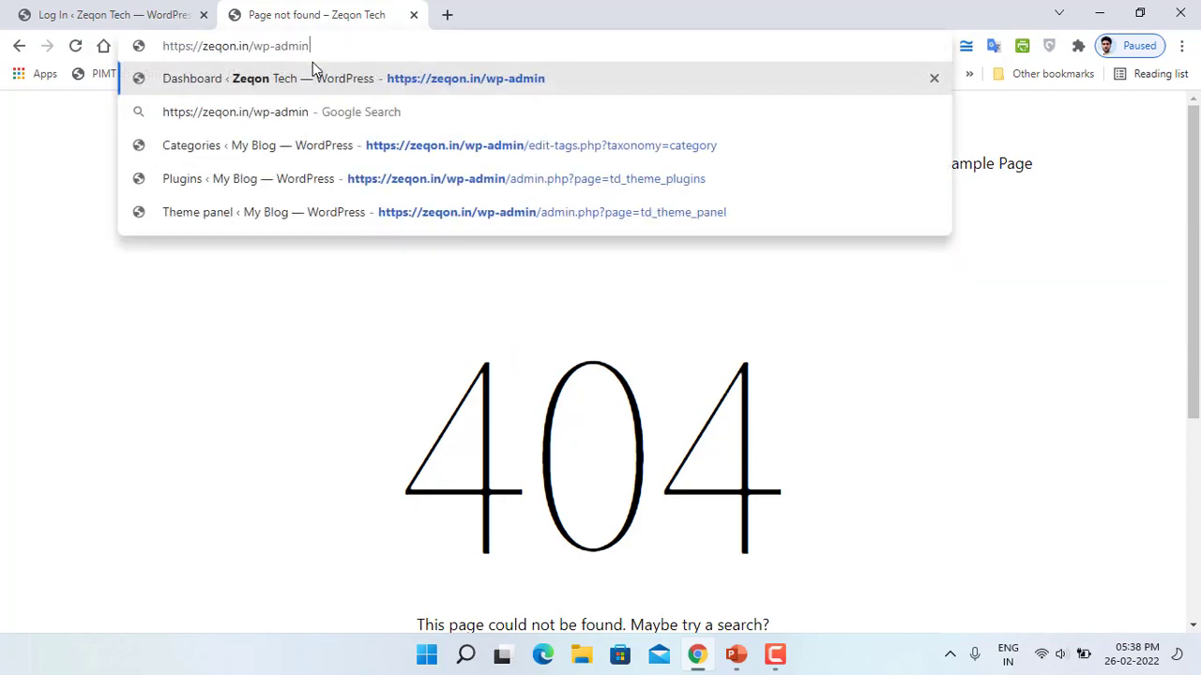
key("Return")
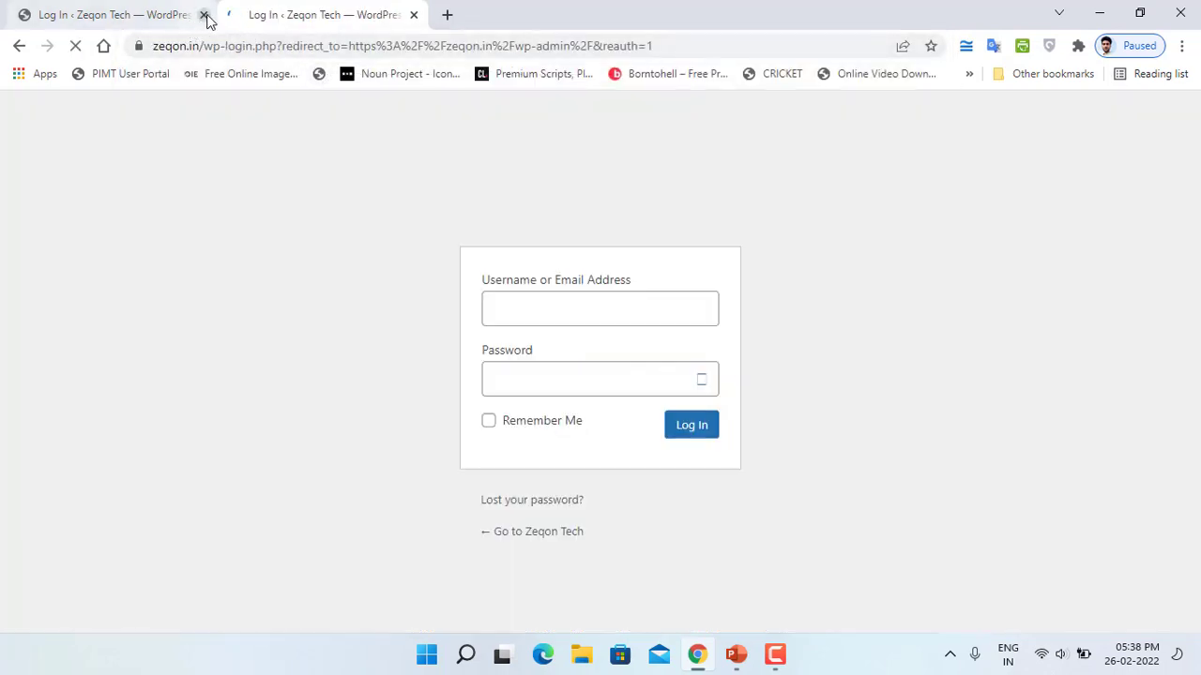
left_click(204, 15)
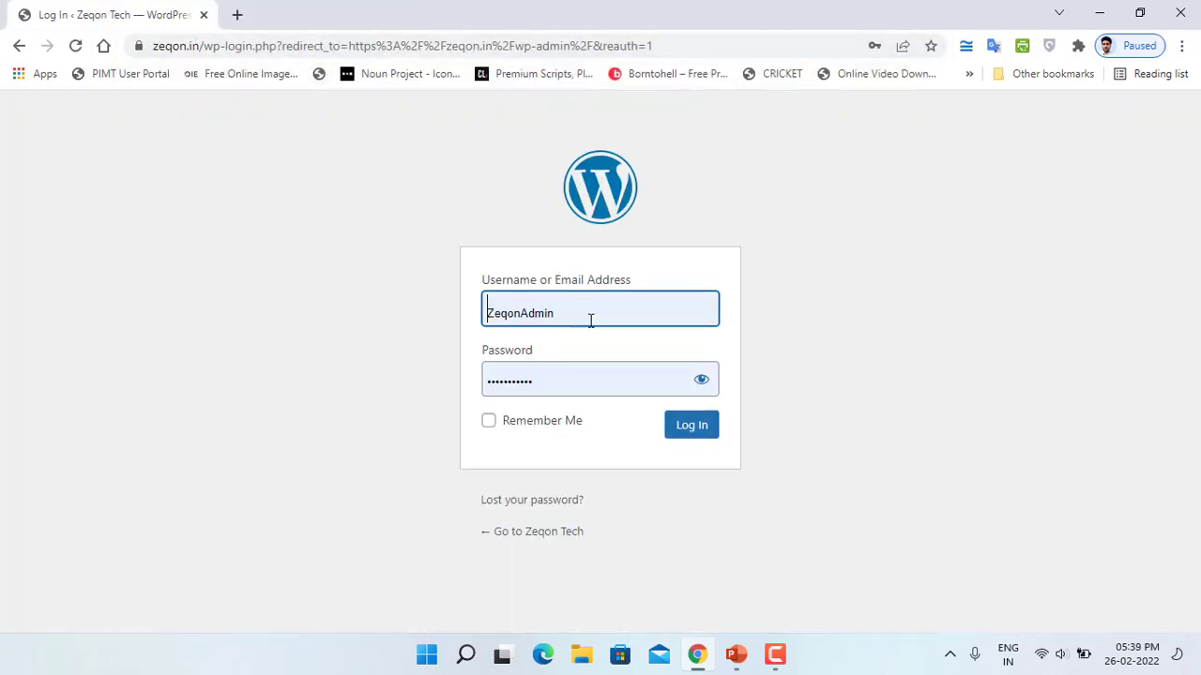
Replace the saved password in the login form by retyping the admin password.
left_click(593, 381)
left_click_drag(594, 388, 546, 388)
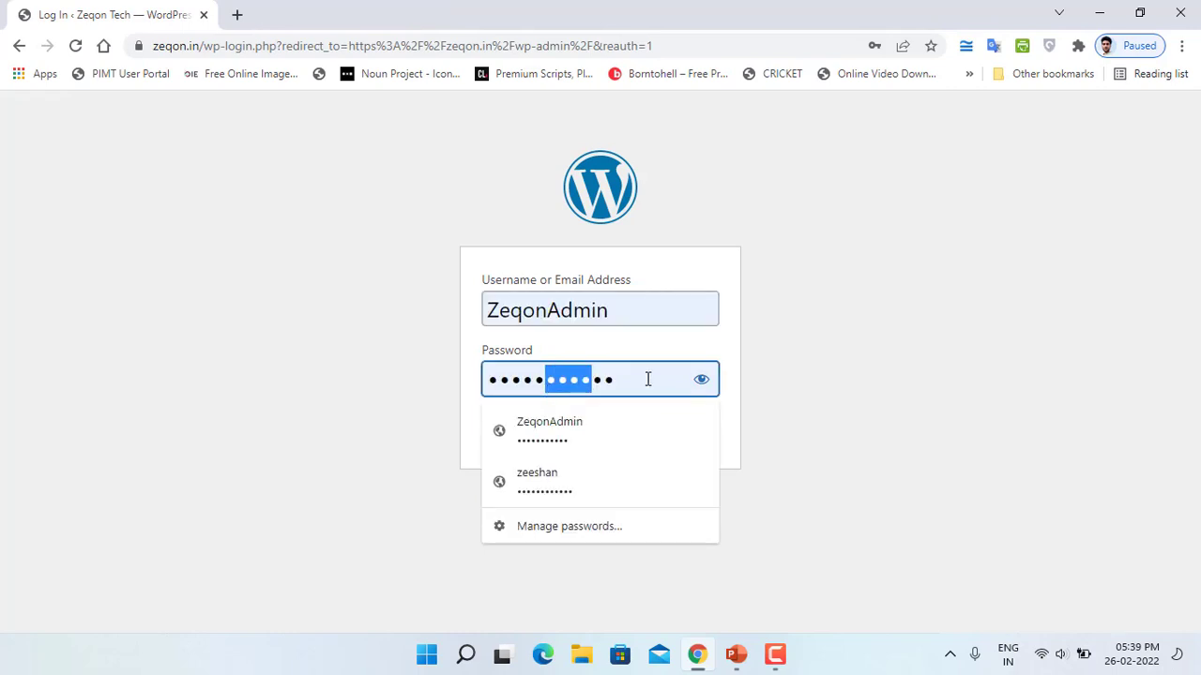
left_click_drag(647, 379, 514, 354)
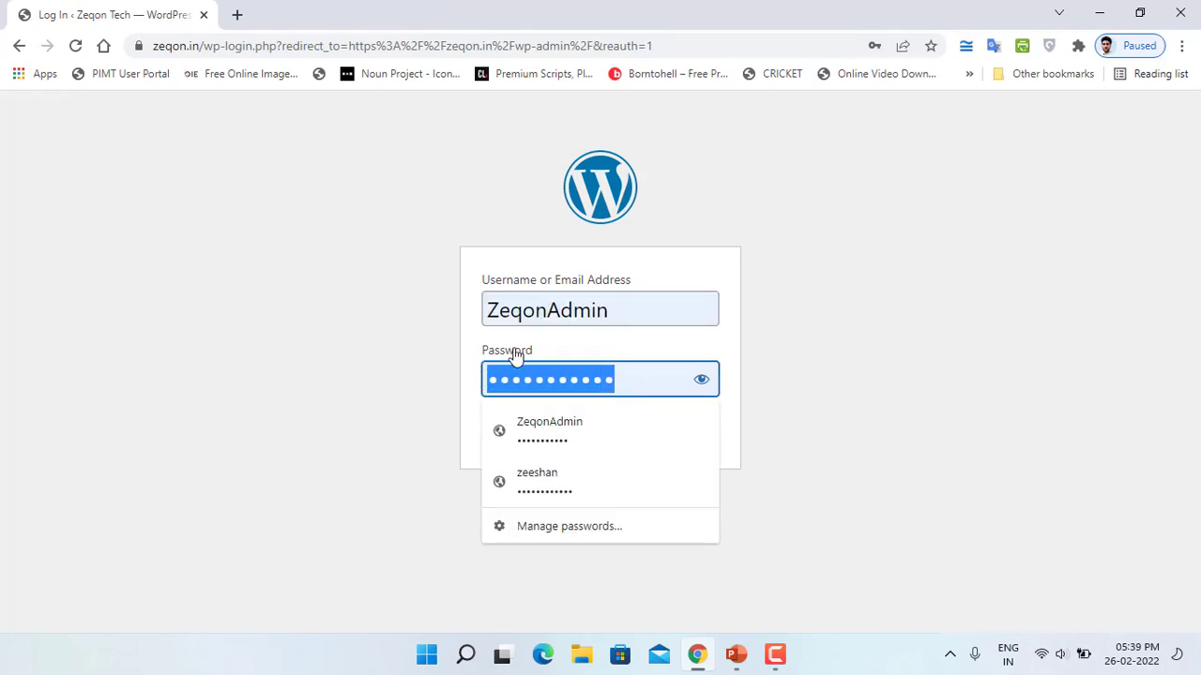
type("z")
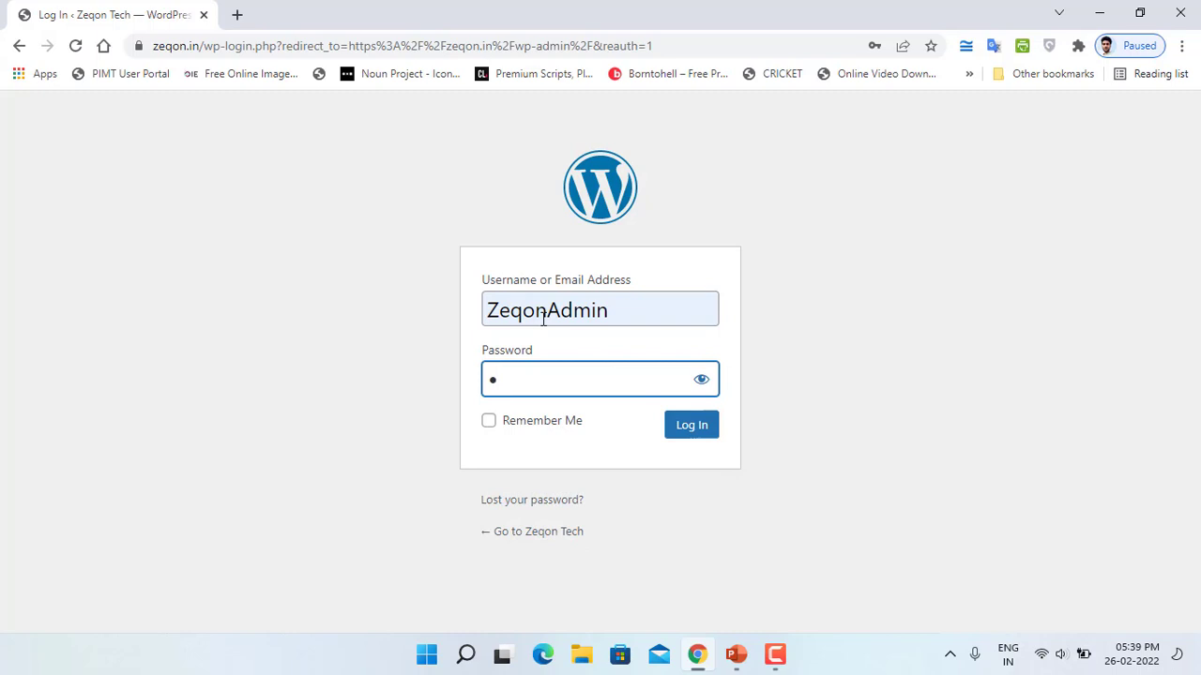
type("•")
key("BackSpace")
type("••••••••••")
Log in to the Zeqon Tech WordPress dashboard and dismiss the Welcome to WordPress panel.
left_click(699, 434)
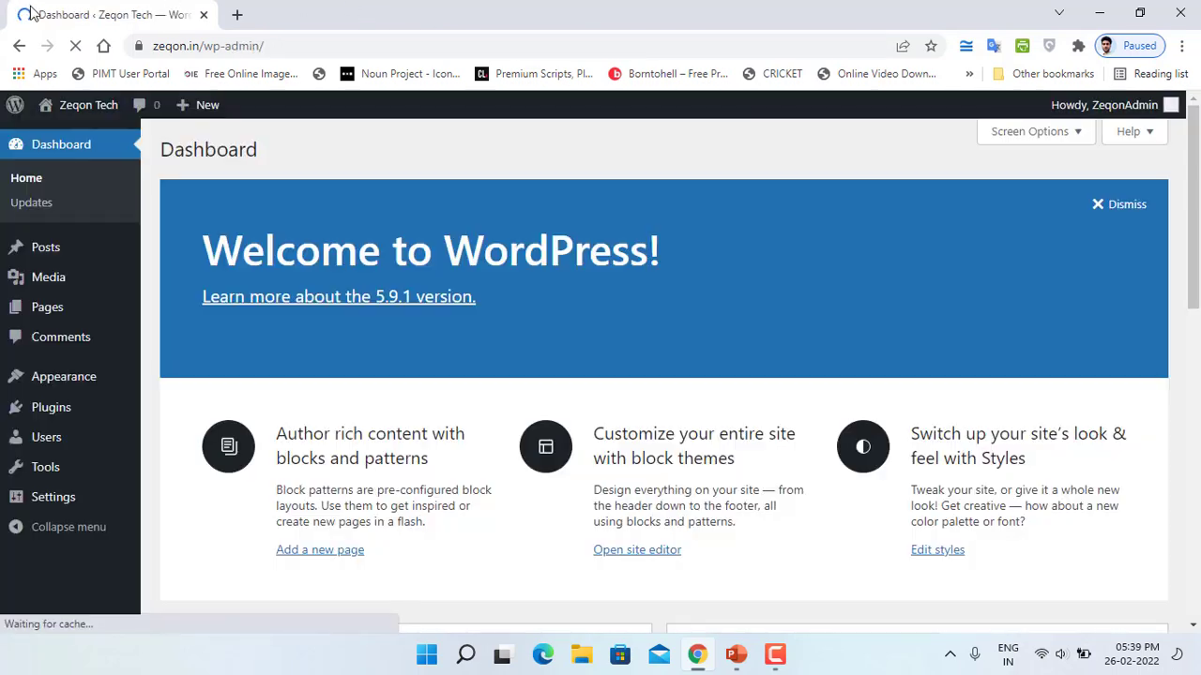
left_click(1133, 203)
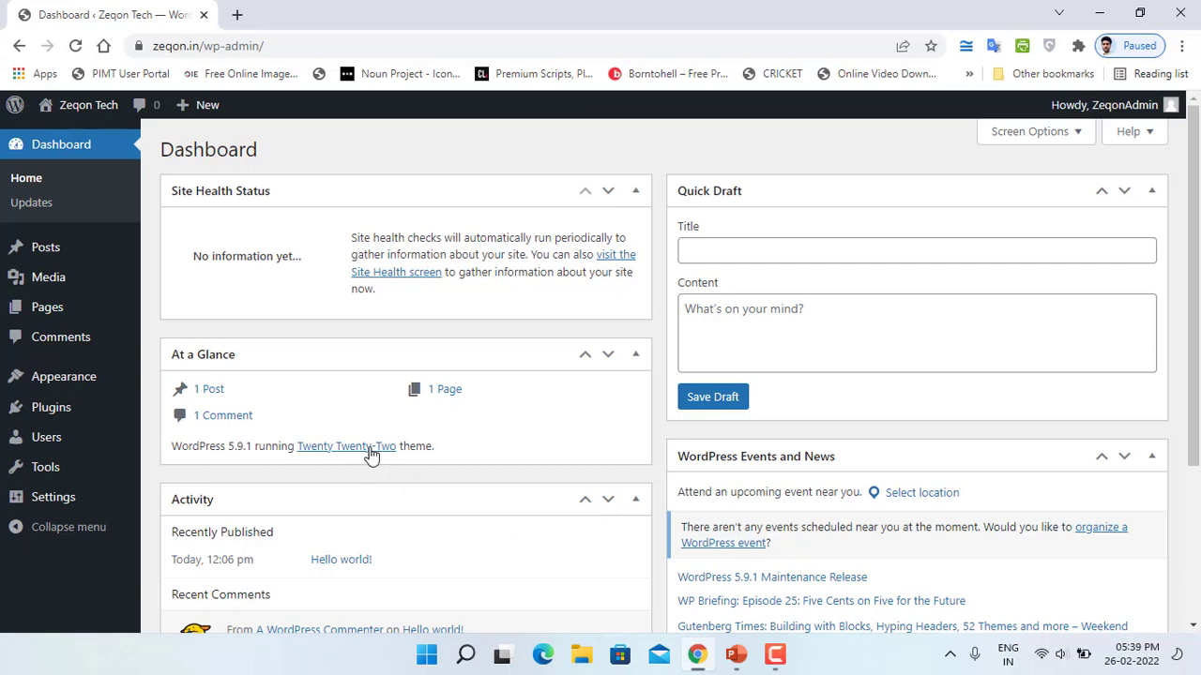
Go to Appearance > Themes > Add New and browse the 4681 popular themes.
mouse_move(65, 391)
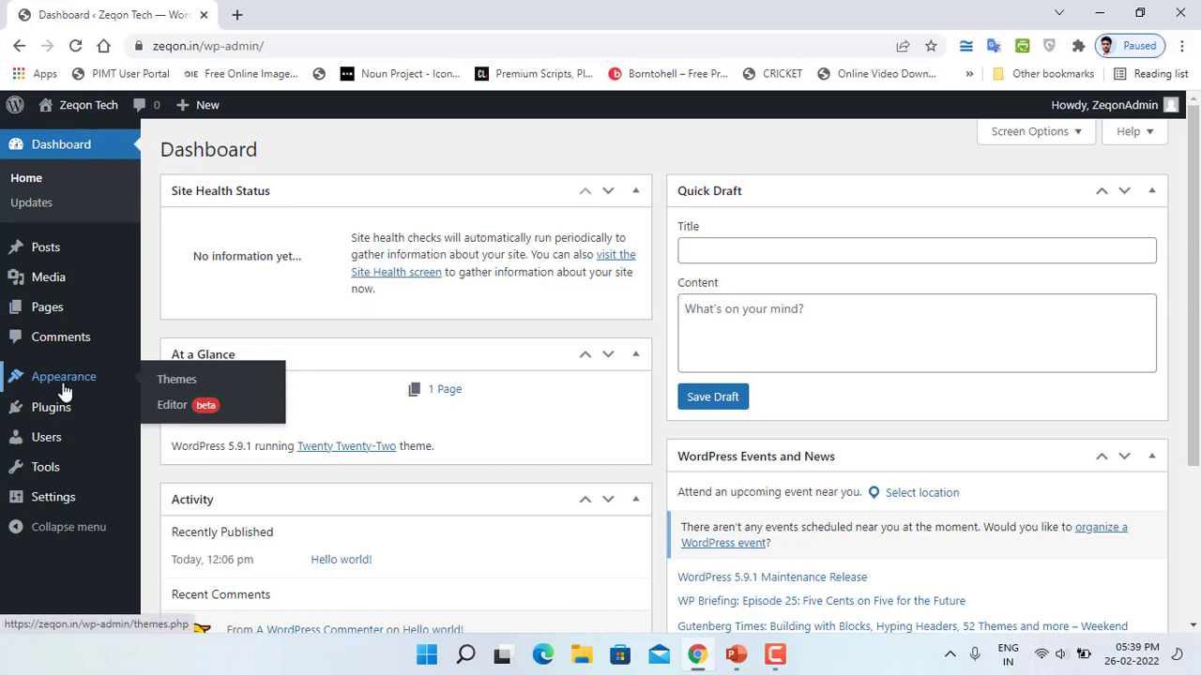
left_click(176, 381)
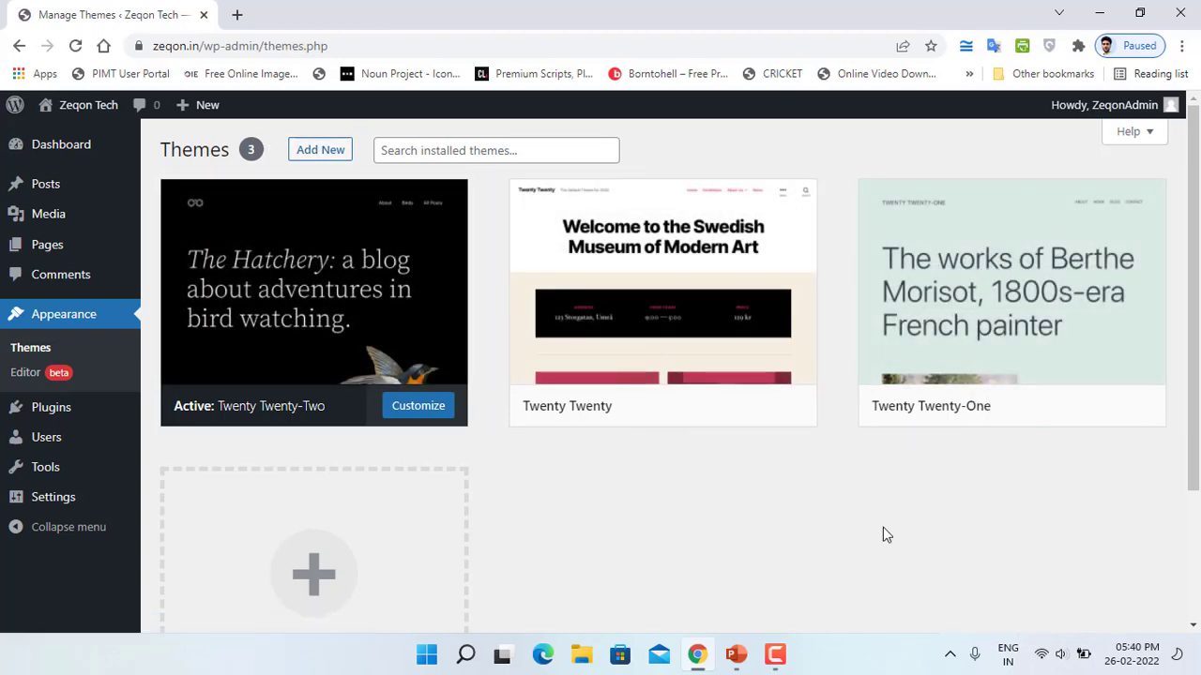
left_click(327, 150)
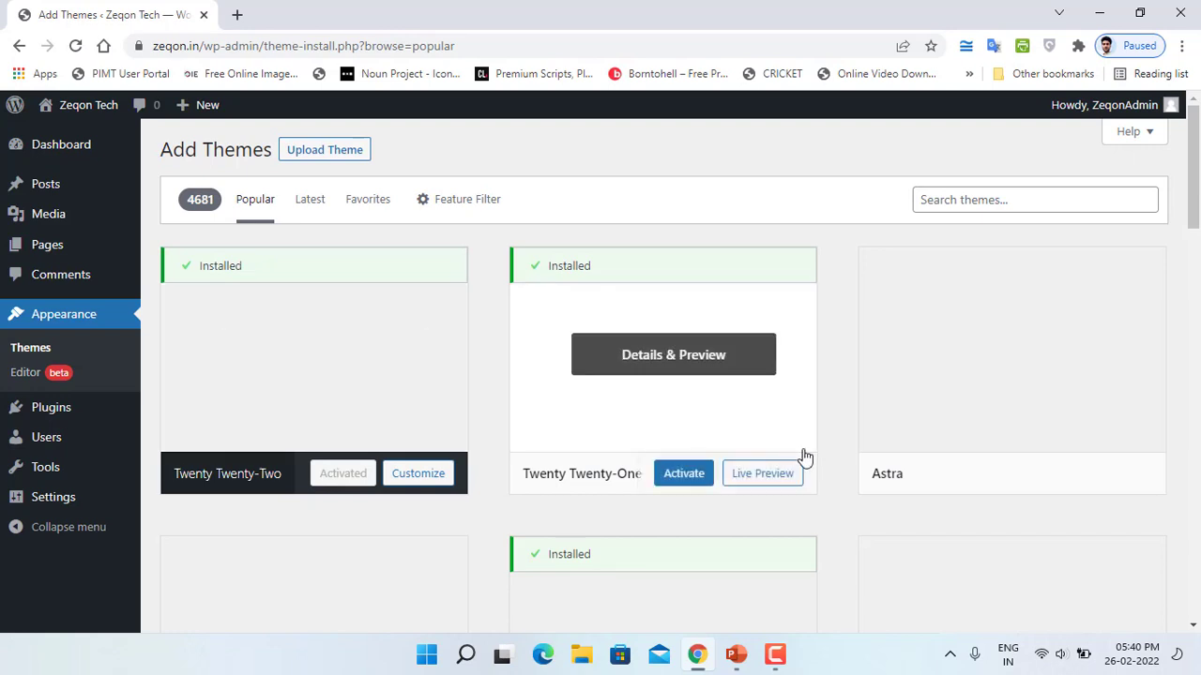
scroll(753, 460, "down", 3)
scroll(753, 459, "down", 7)
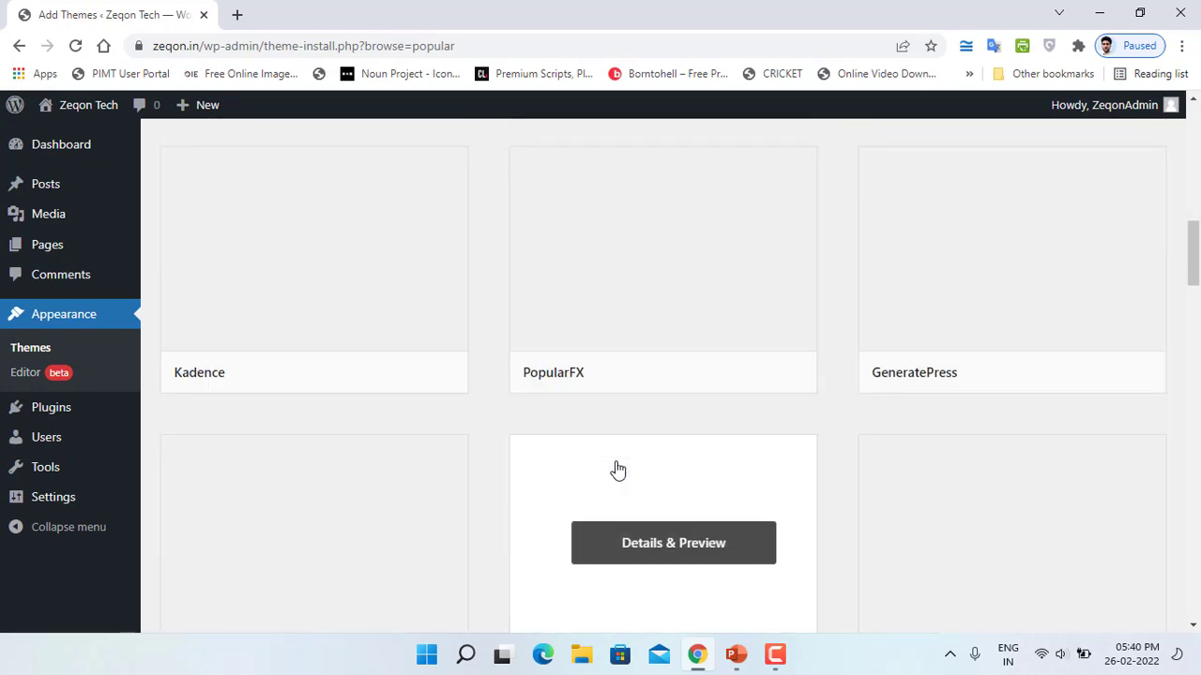
scroll(617, 469, "up", 4)
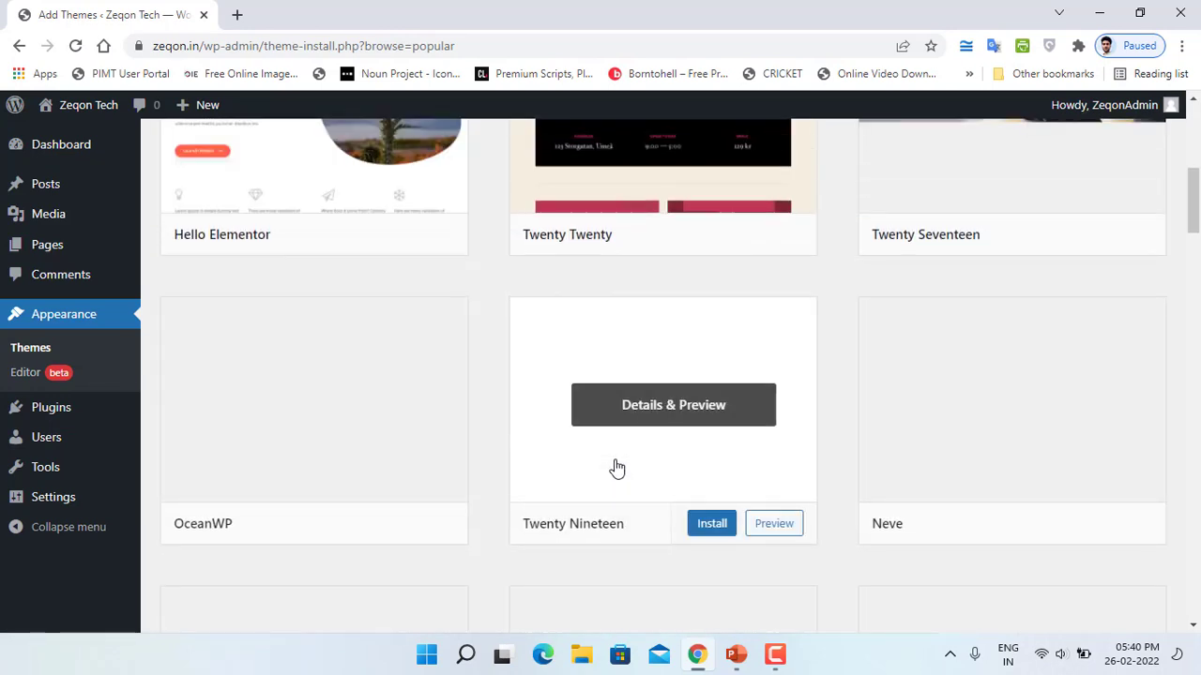
scroll(651, 447, "up", 3)
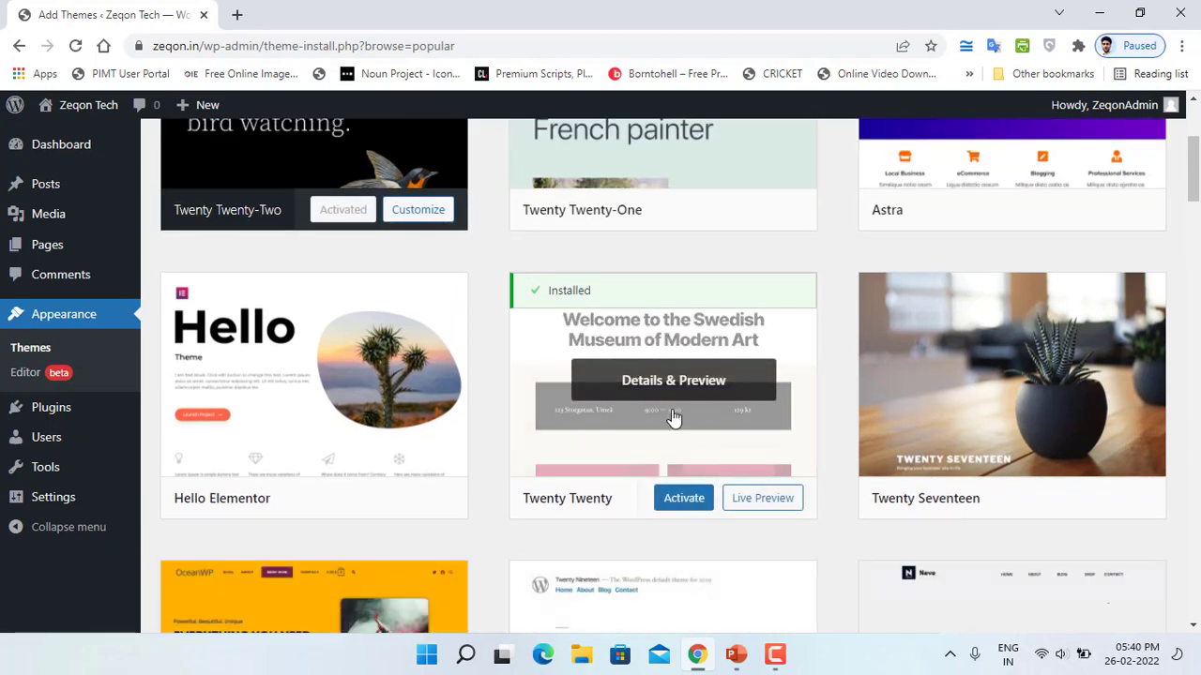
mouse_move(710, 428)
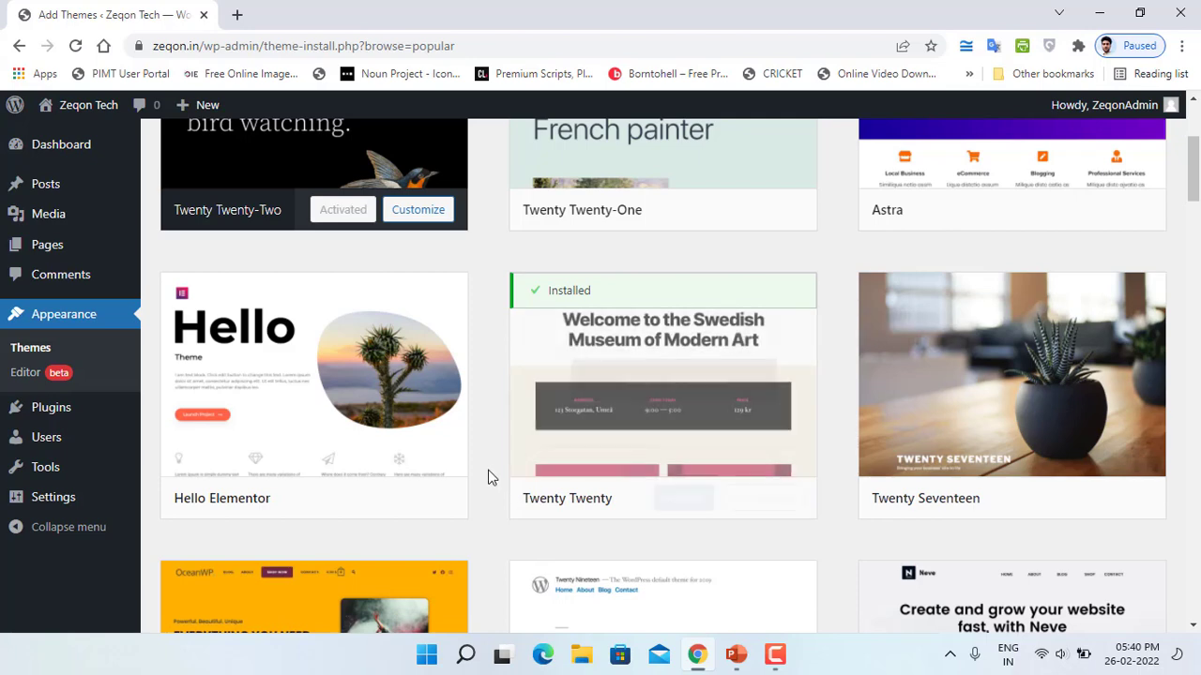
scroll(487, 479, "up", 3)
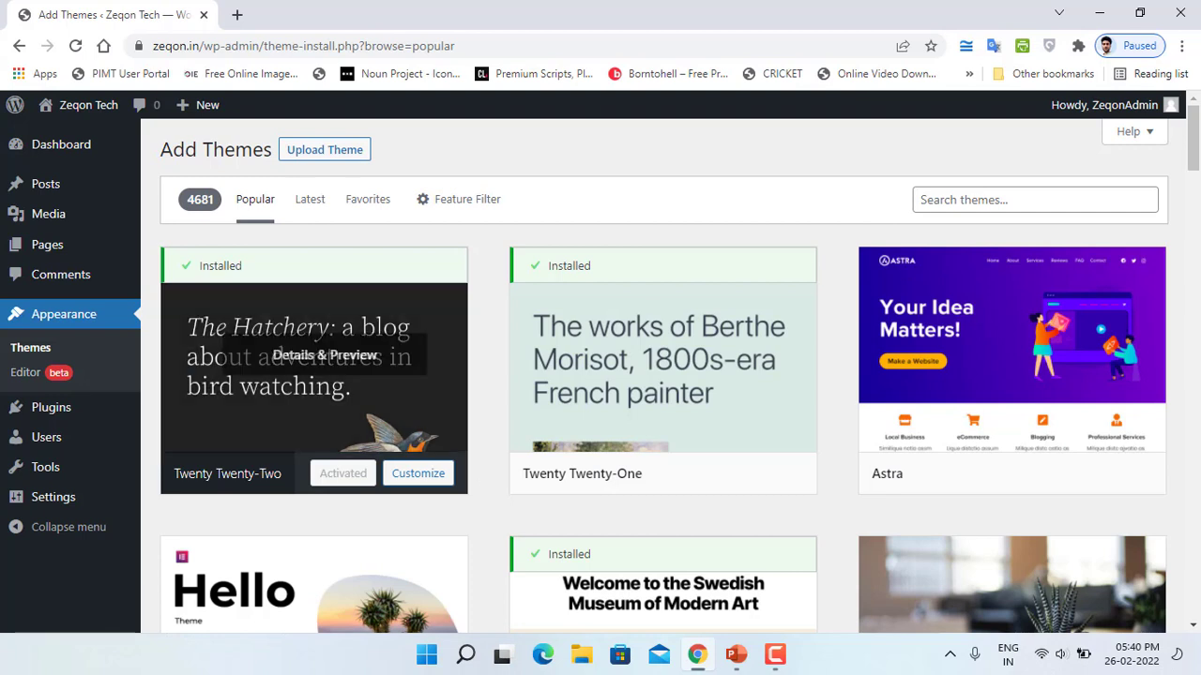
Search the web for 'themeforest' in a new tab and open the ThemeForest website.
left_click(237, 15)
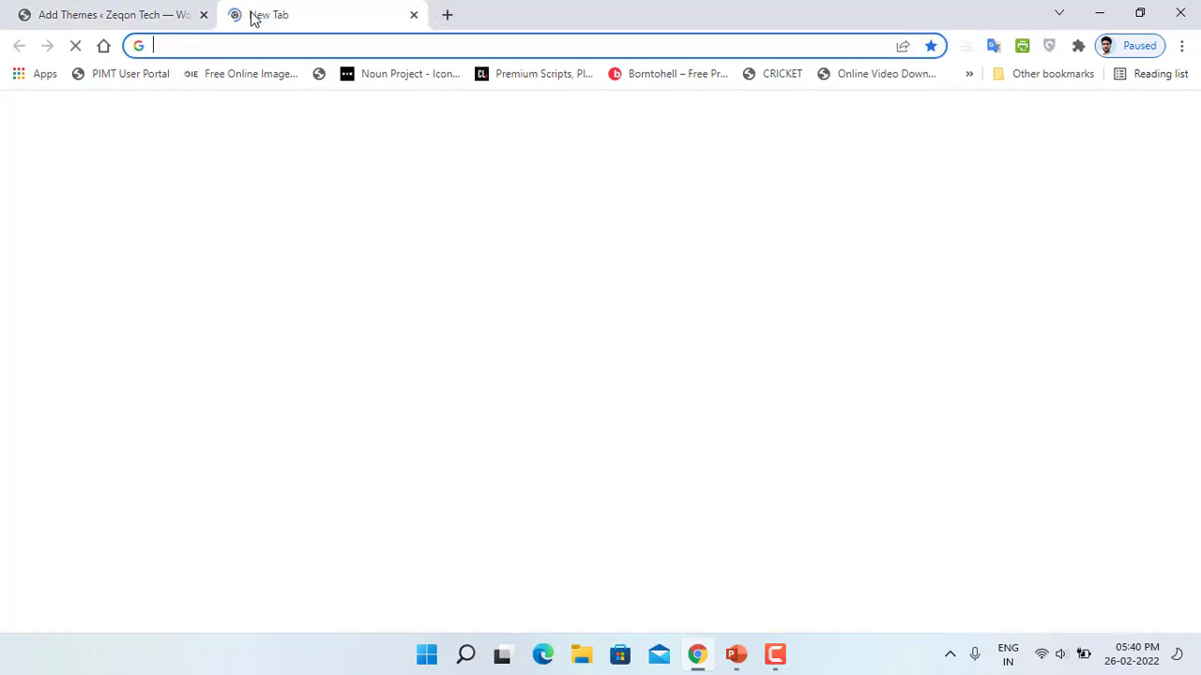
type("themeforest")
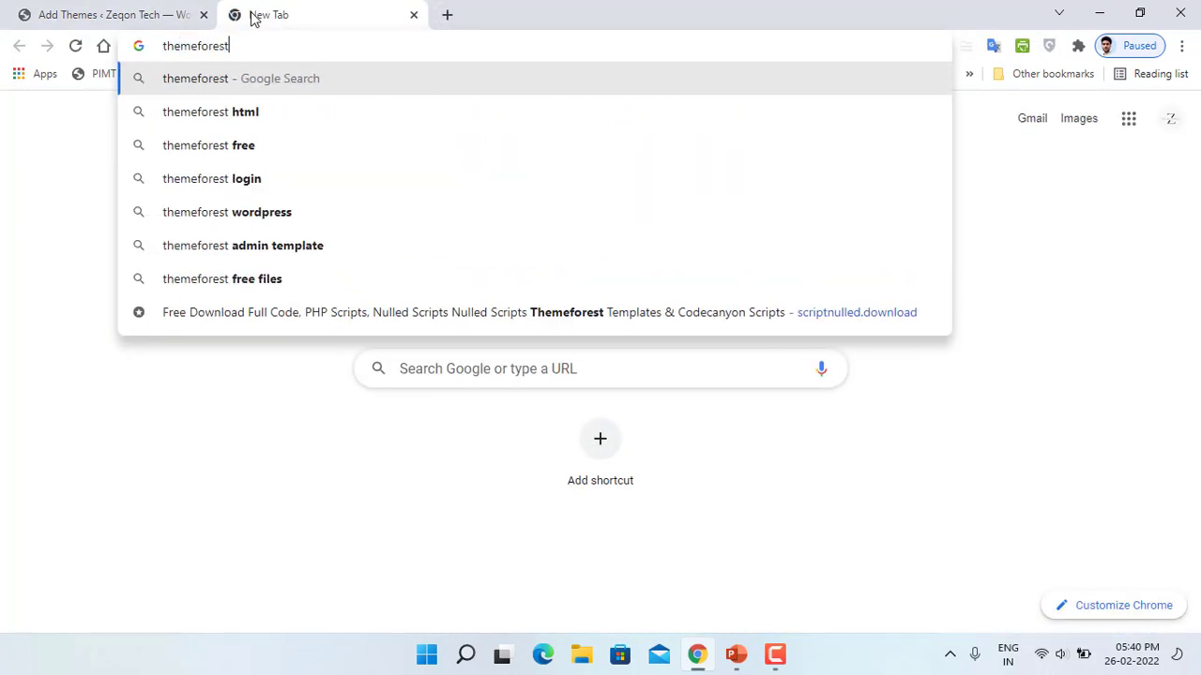
key("Return")
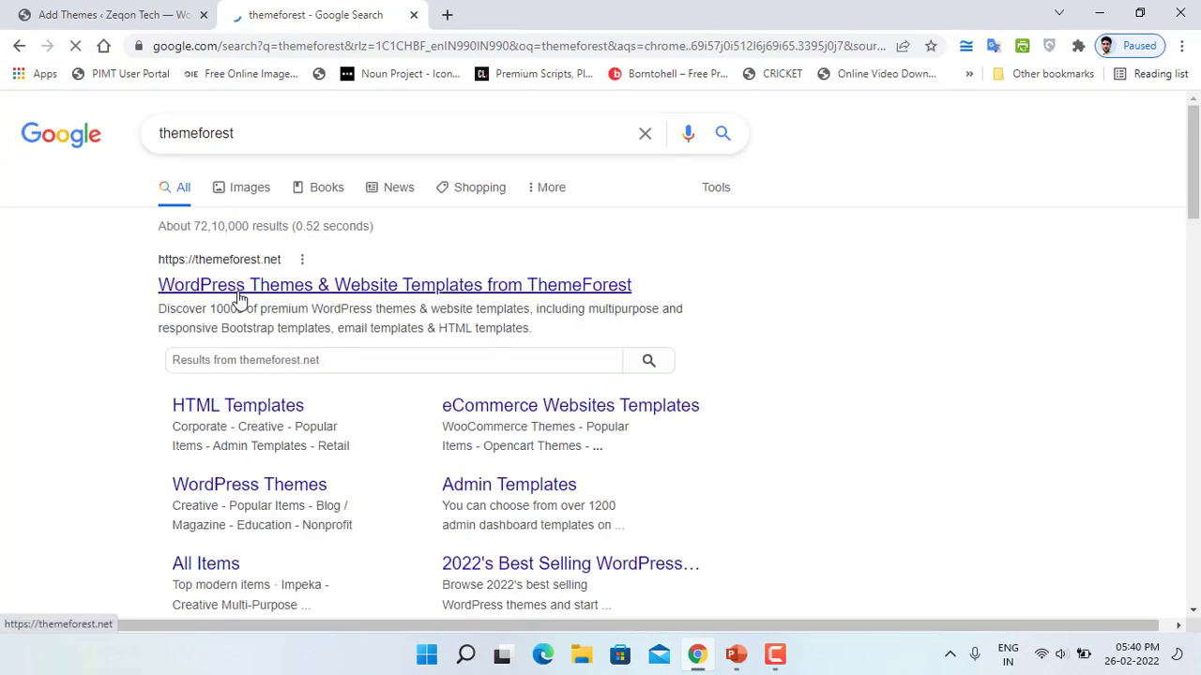
left_click(240, 296)
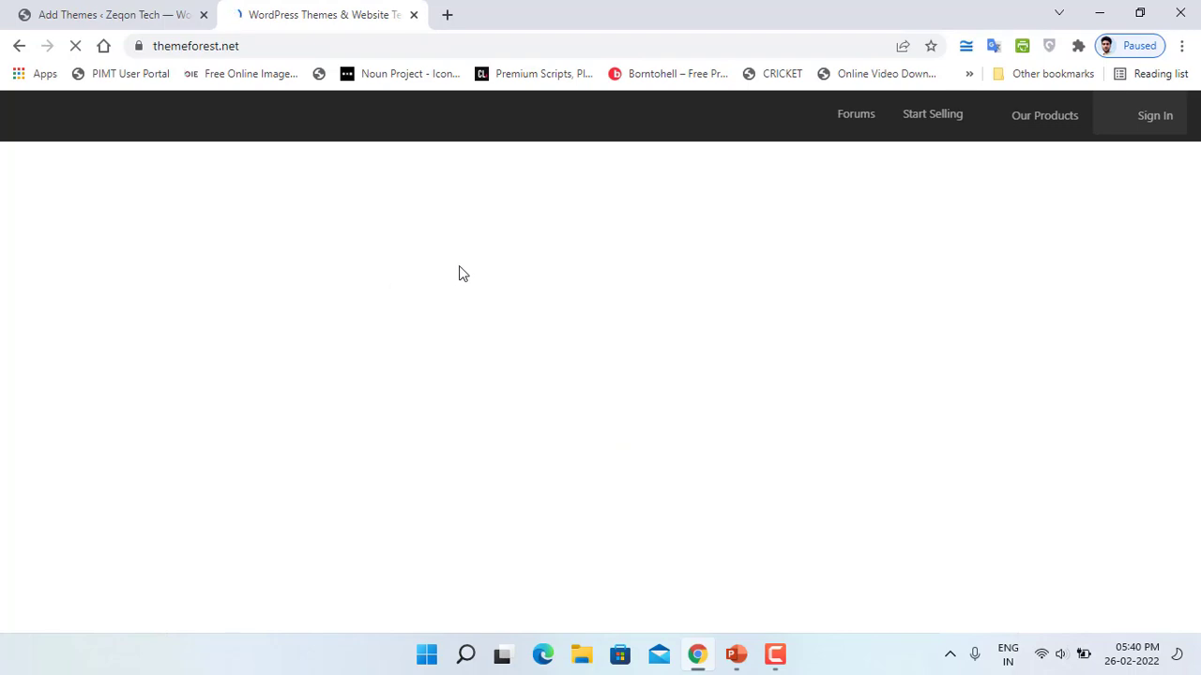
Review the Newspaper theme page's rating, $59 price, 119,194 sales and description.
scroll(504, 272, "down", 4)
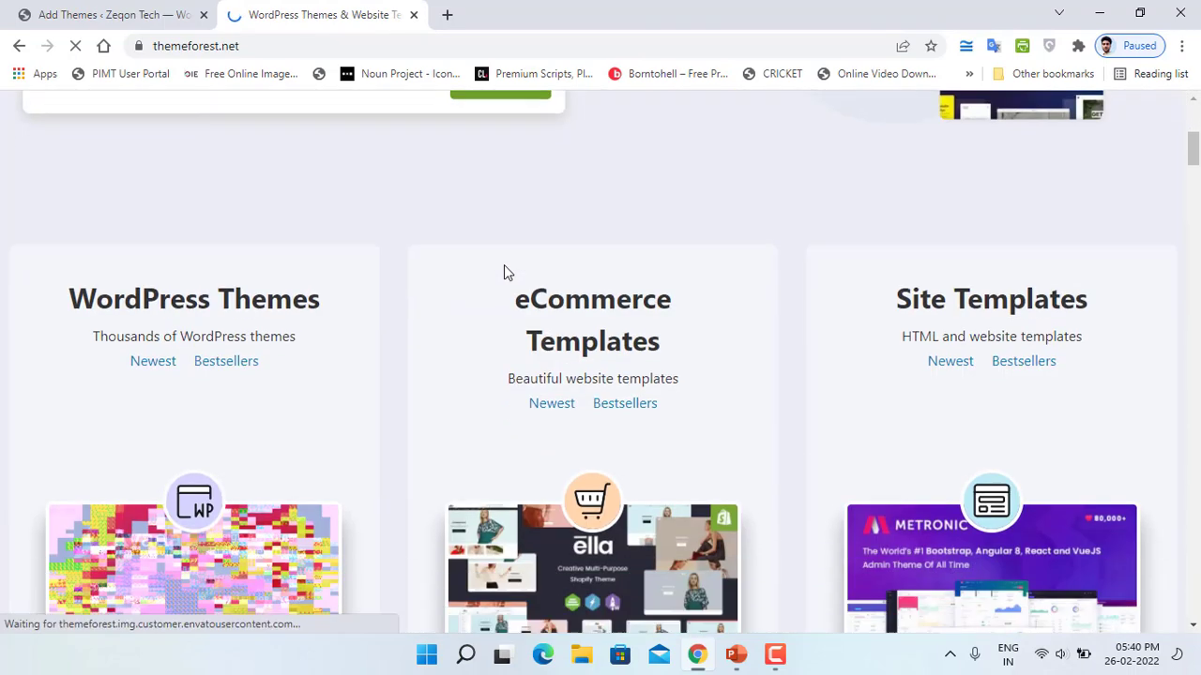
scroll(503, 272, "down", 7)
scroll(383, 421, "up", 10)
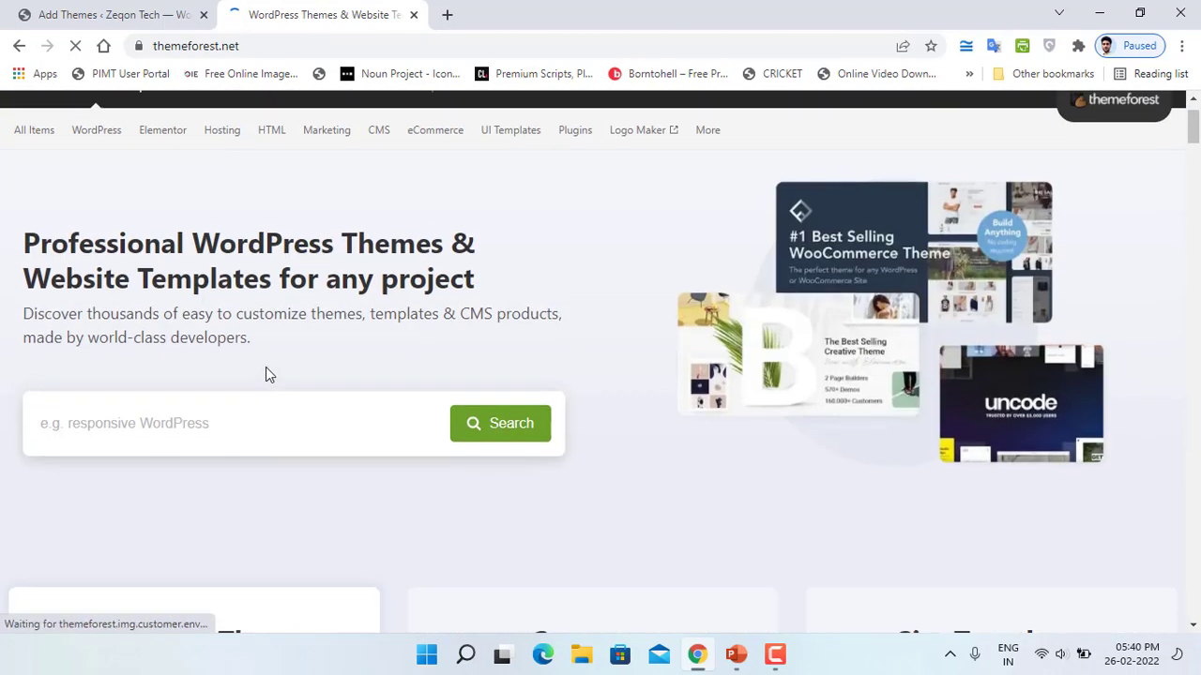
scroll(265, 374, "up", 1)
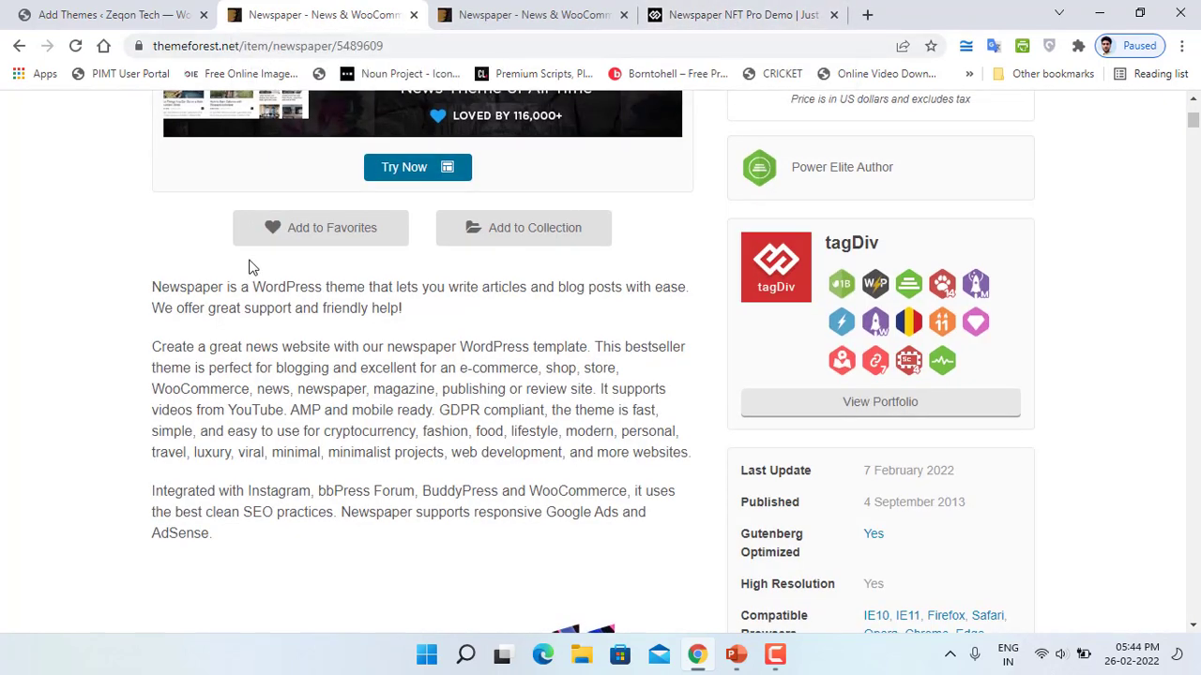
scroll(253, 253, "up", 6)
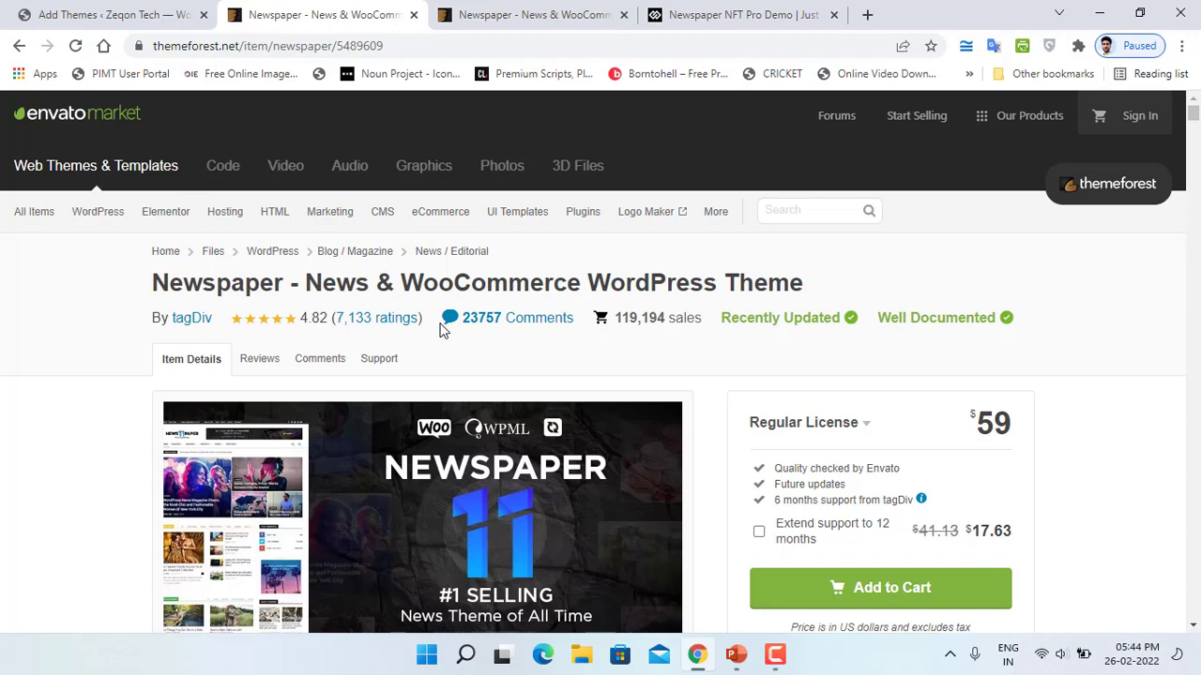
scroll(408, 306, "down", 2)
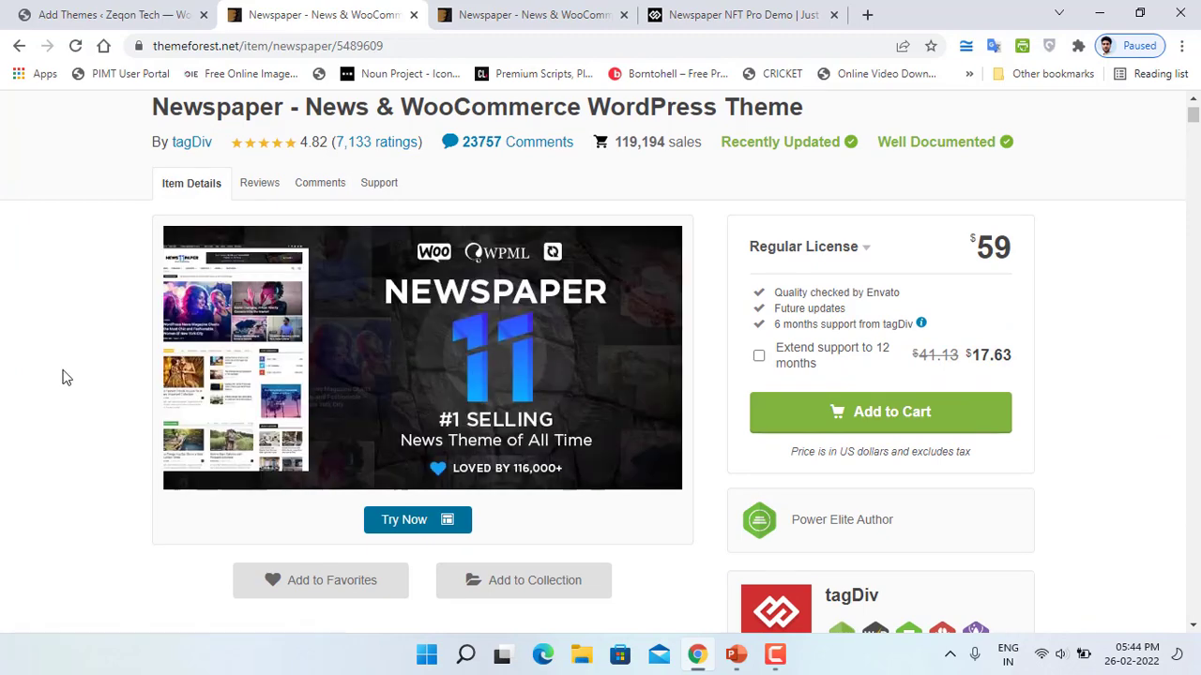
scroll(167, 380, "down", 1)
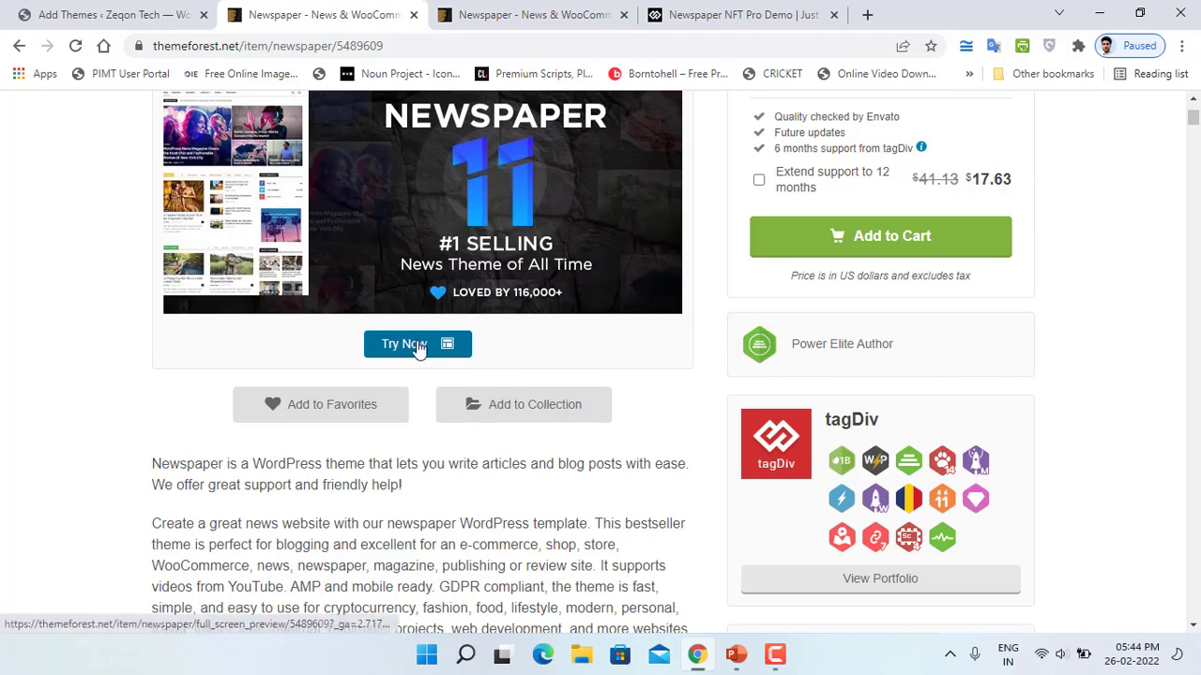
Open the Newspaper theme's live preview in a new tab and look through it.
left_click(416, 345)
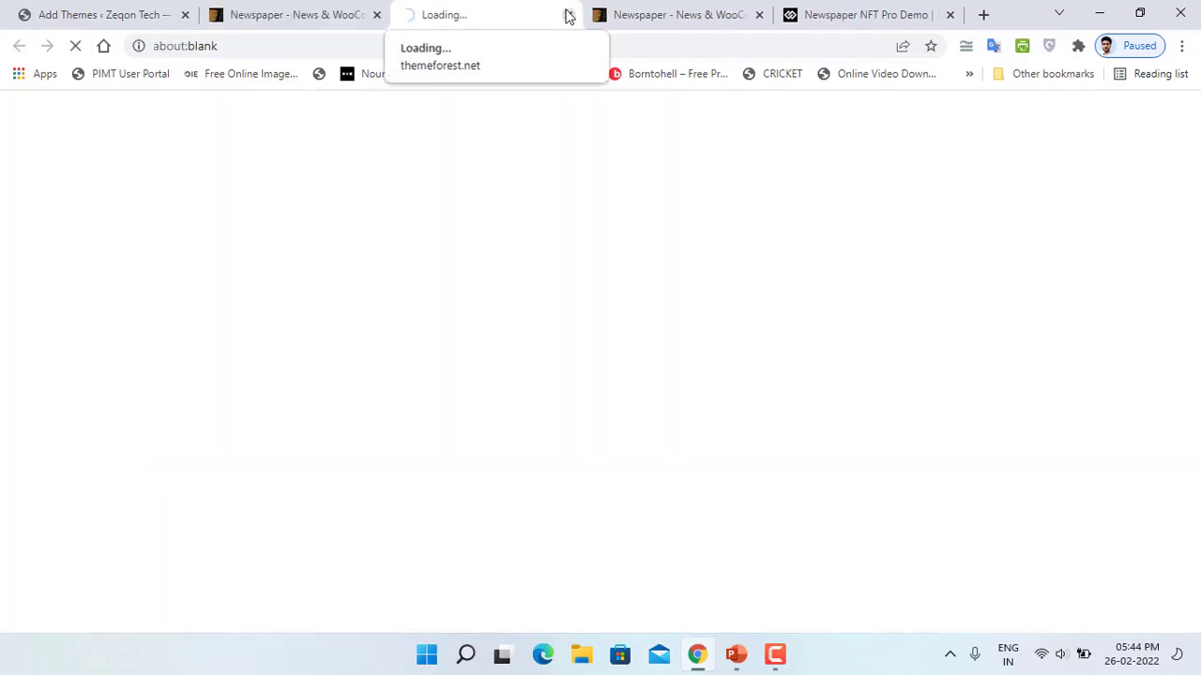
left_click(291, 15)
left_click(528, 14)
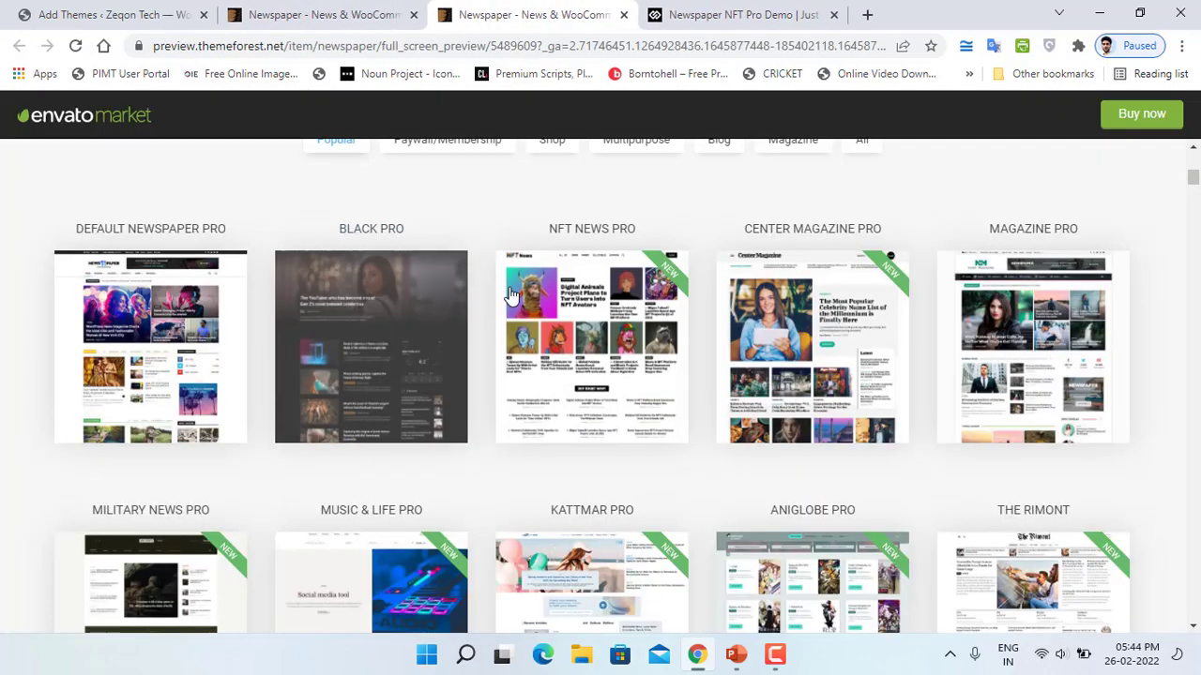
scroll(510, 295, "up", 6)
scroll(467, 330, "down", 6)
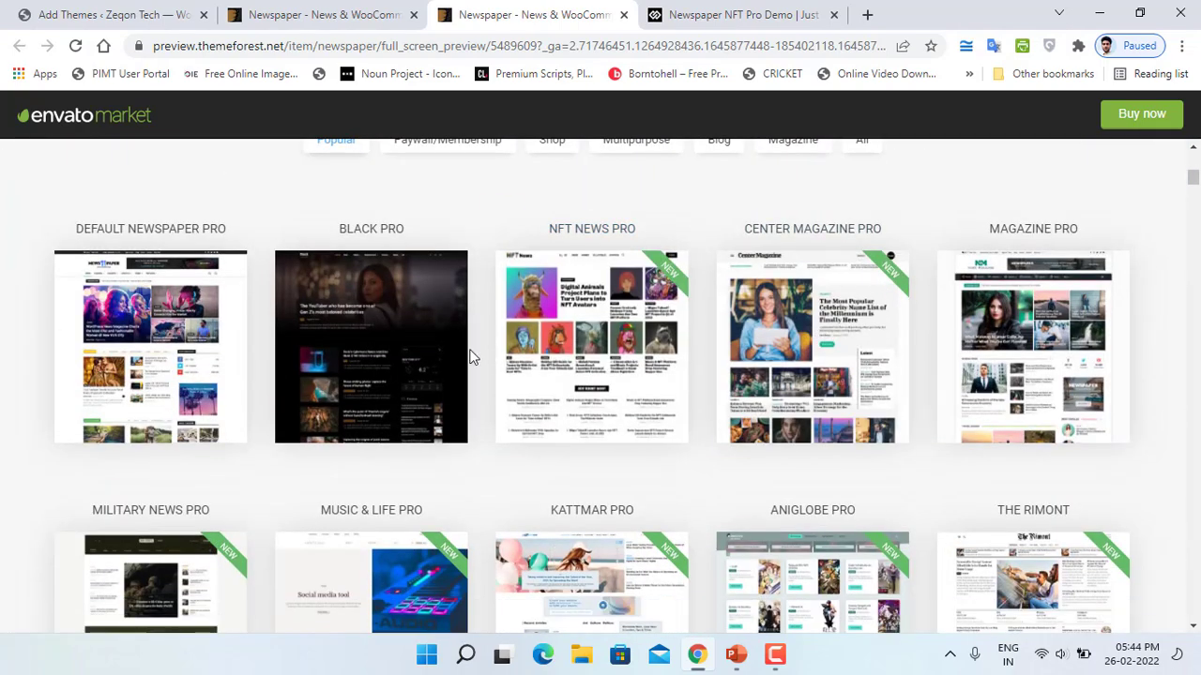
Open and scroll the NFT News Pro demo site, then return to the Newspaper item page.
left_click(591, 344)
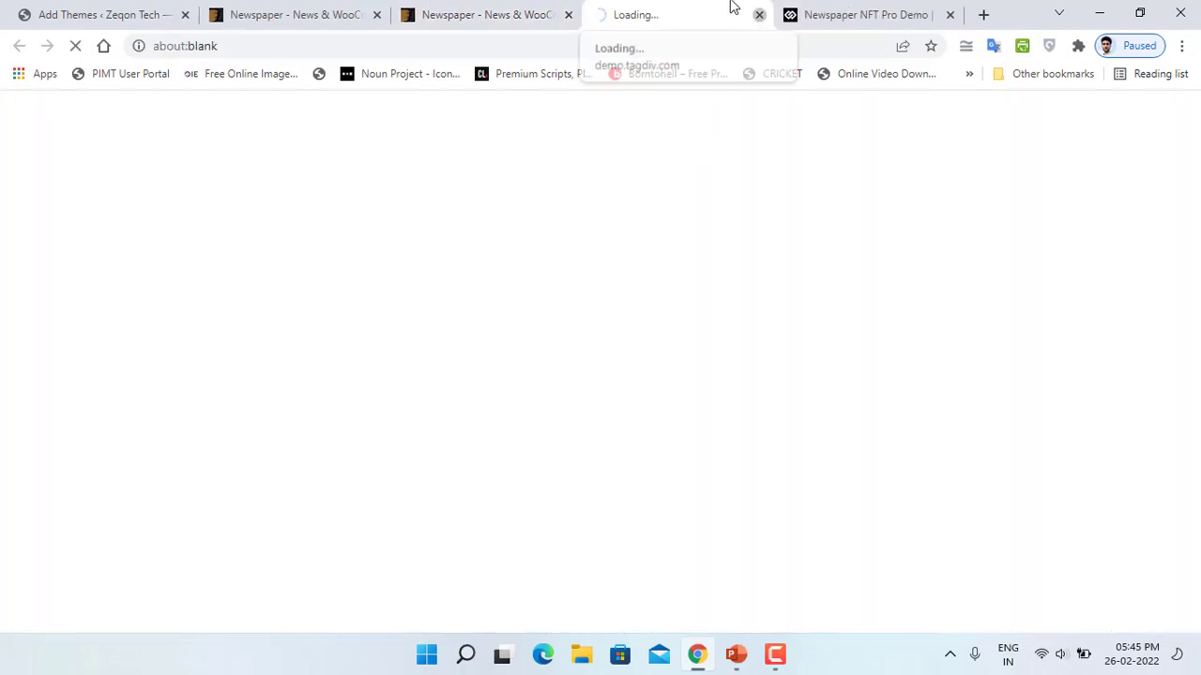
left_click(759, 14)
left_click(704, 14)
scroll(636, 307, "up", 3)
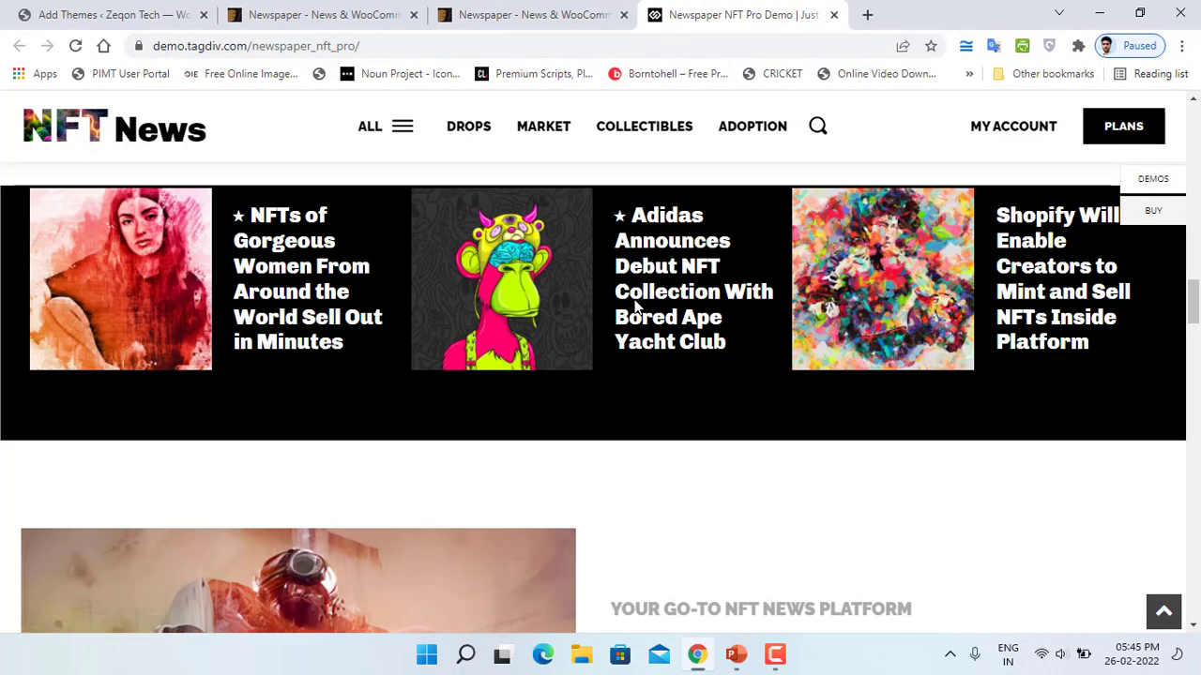
scroll(636, 307, "up", 15)
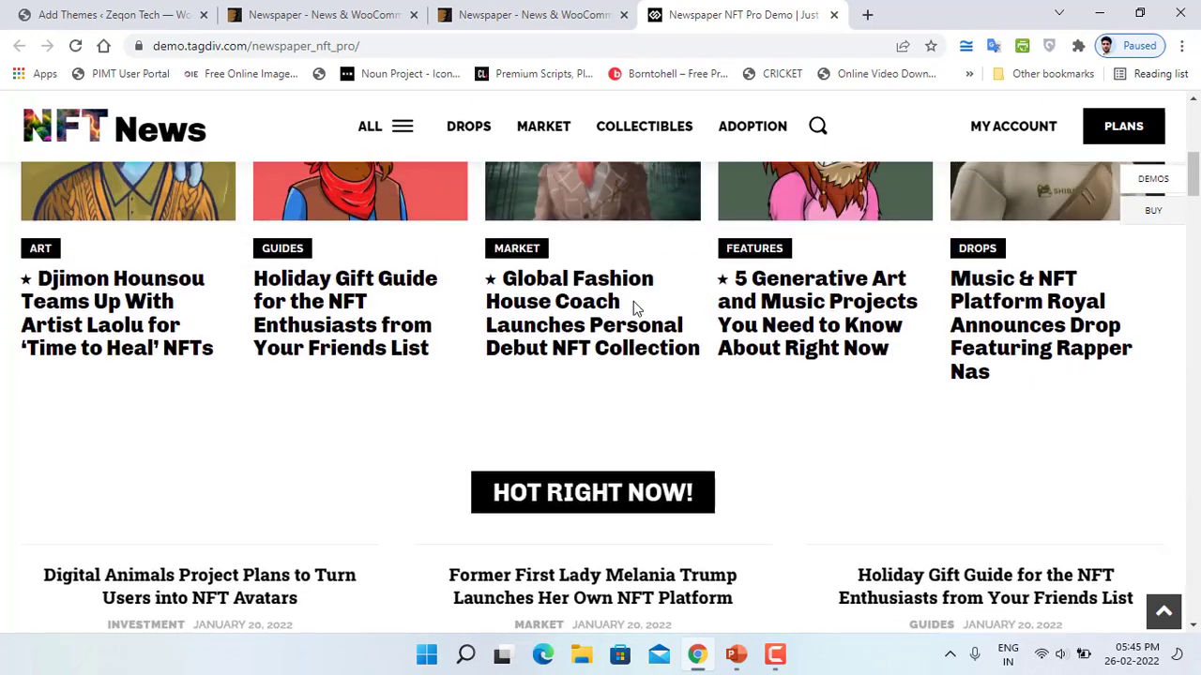
scroll(629, 310, "up", 5)
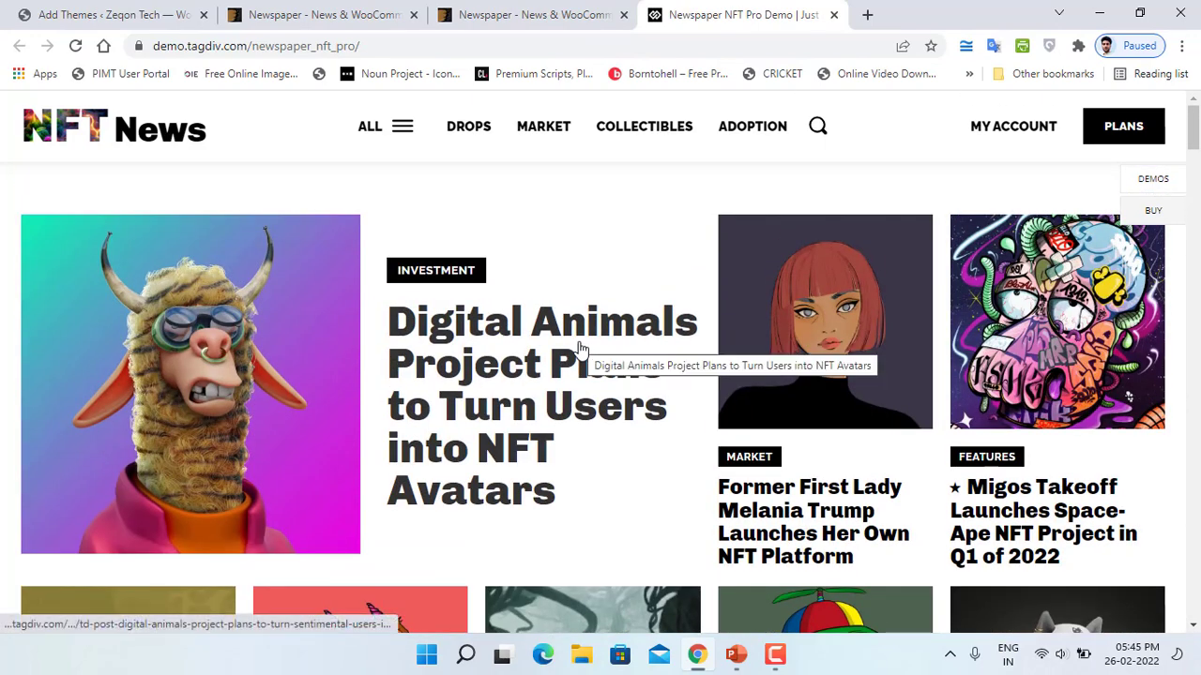
scroll(557, 319, "down", 3)
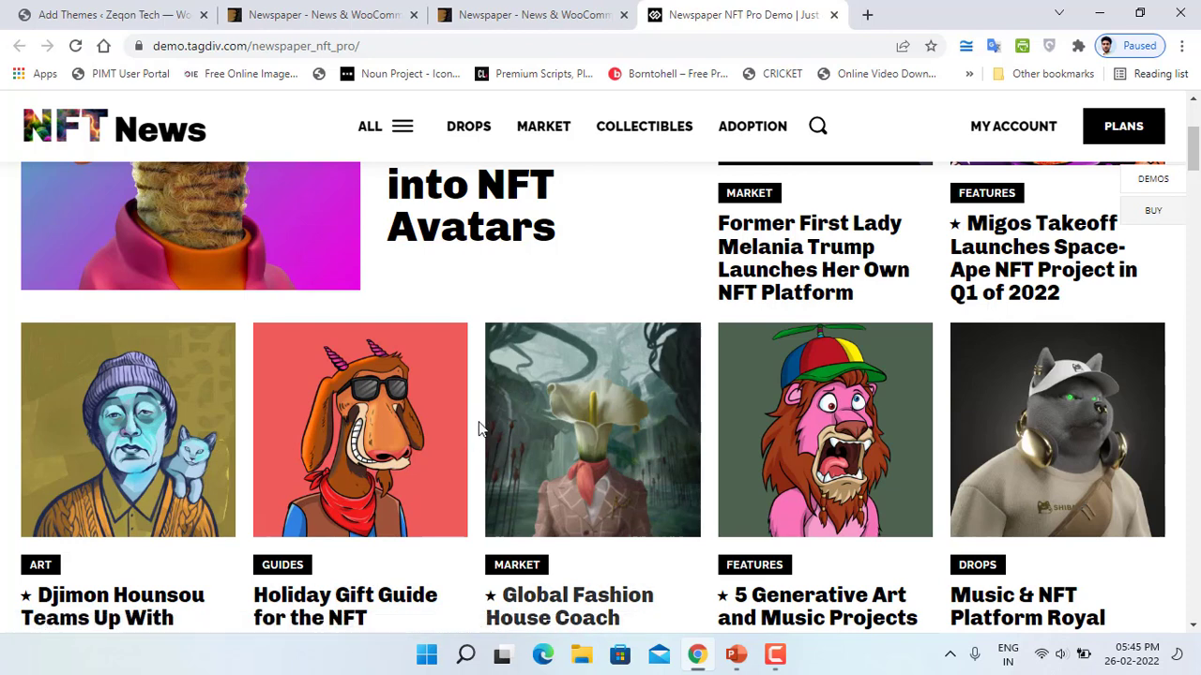
scroll(477, 424, "down", 1)
scroll(478, 425, "down", 15)
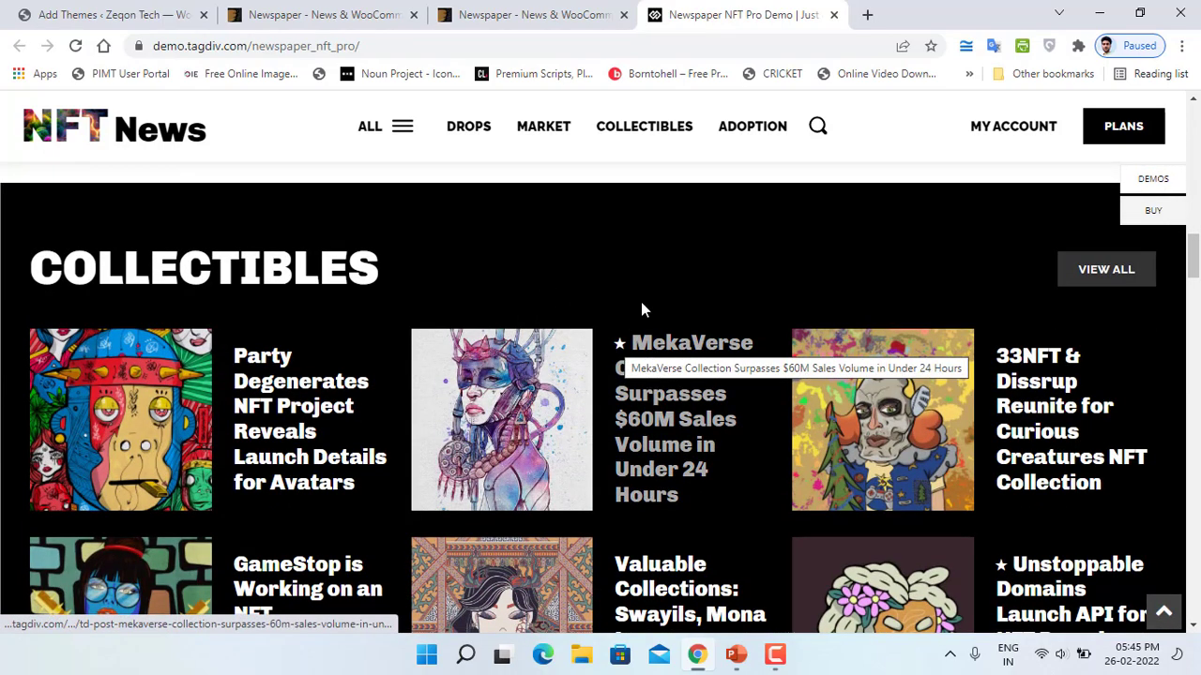
left_click(565, 11)
Show the Upload Theme .zip form on WordPress's Add Themes page.
left_click(394, 13)
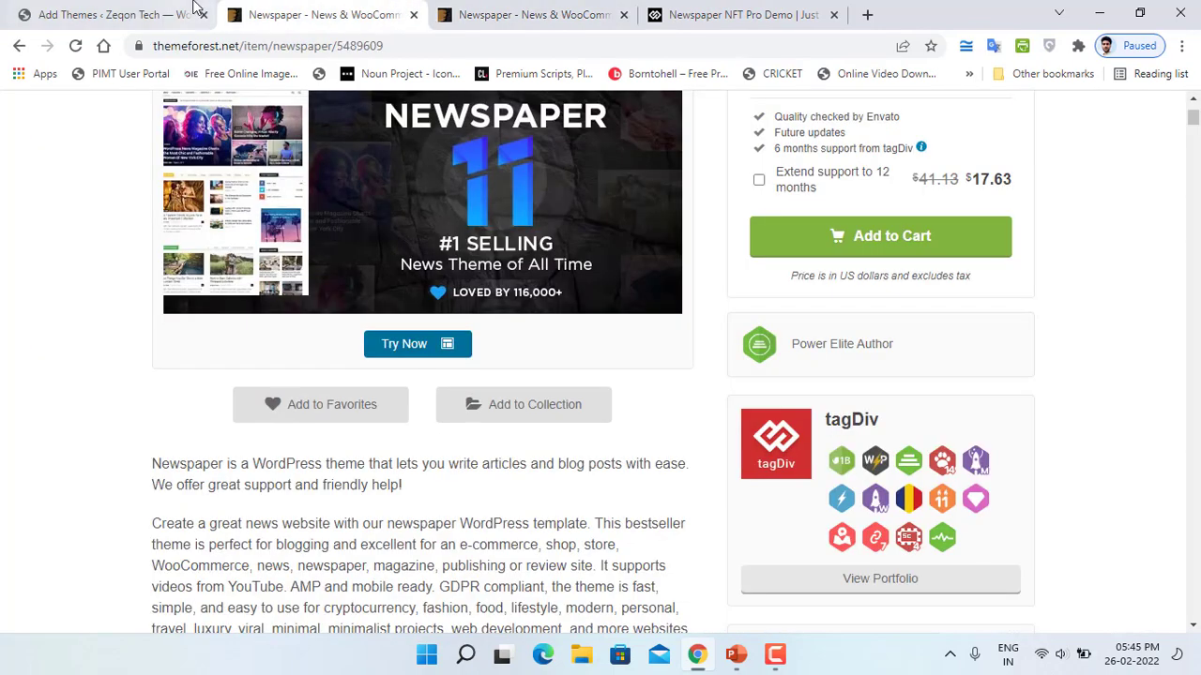
left_click(193, 11)
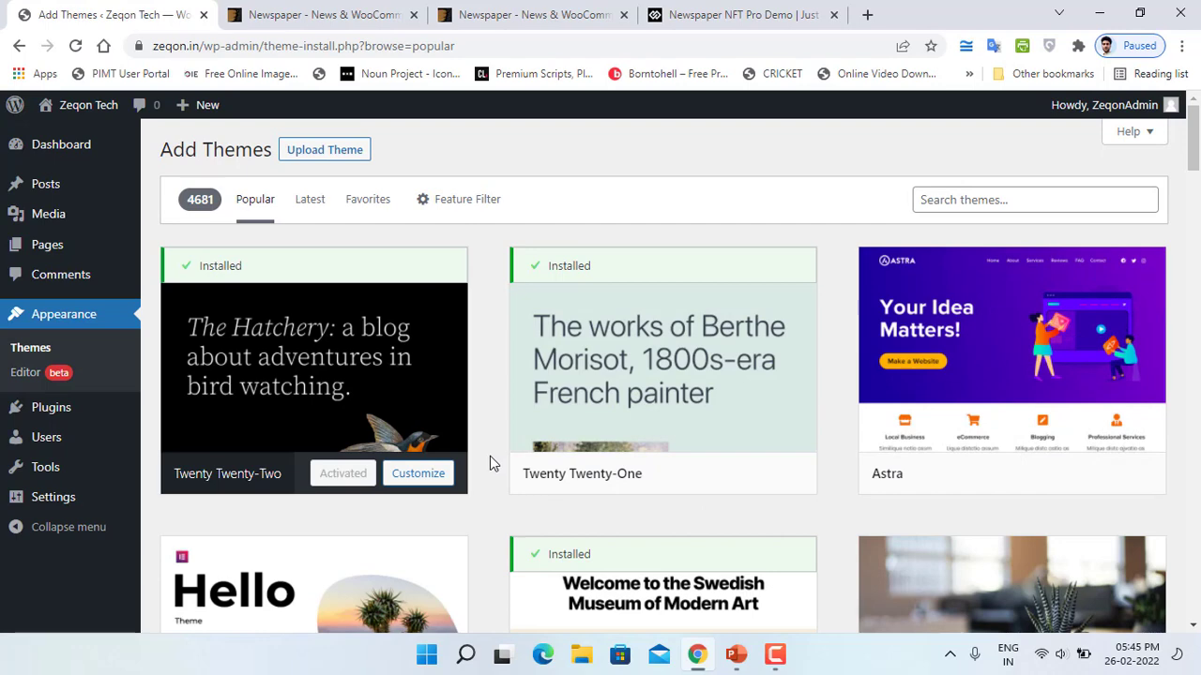
left_click(345, 157)
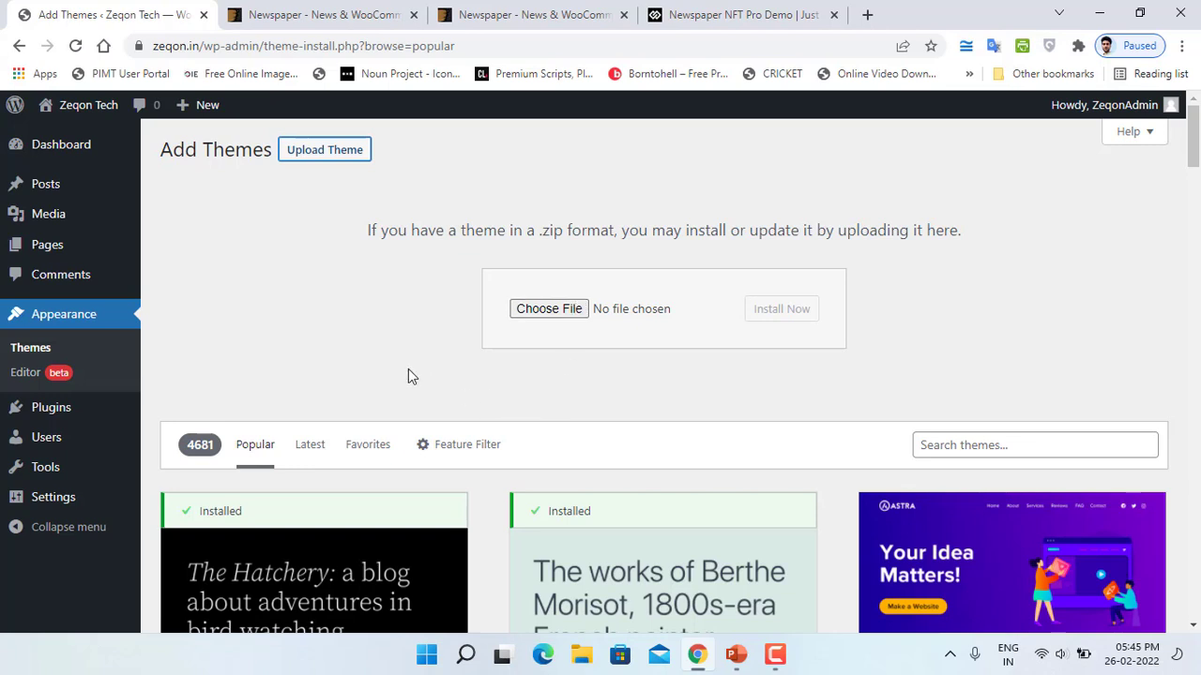
left_click(396, 7)
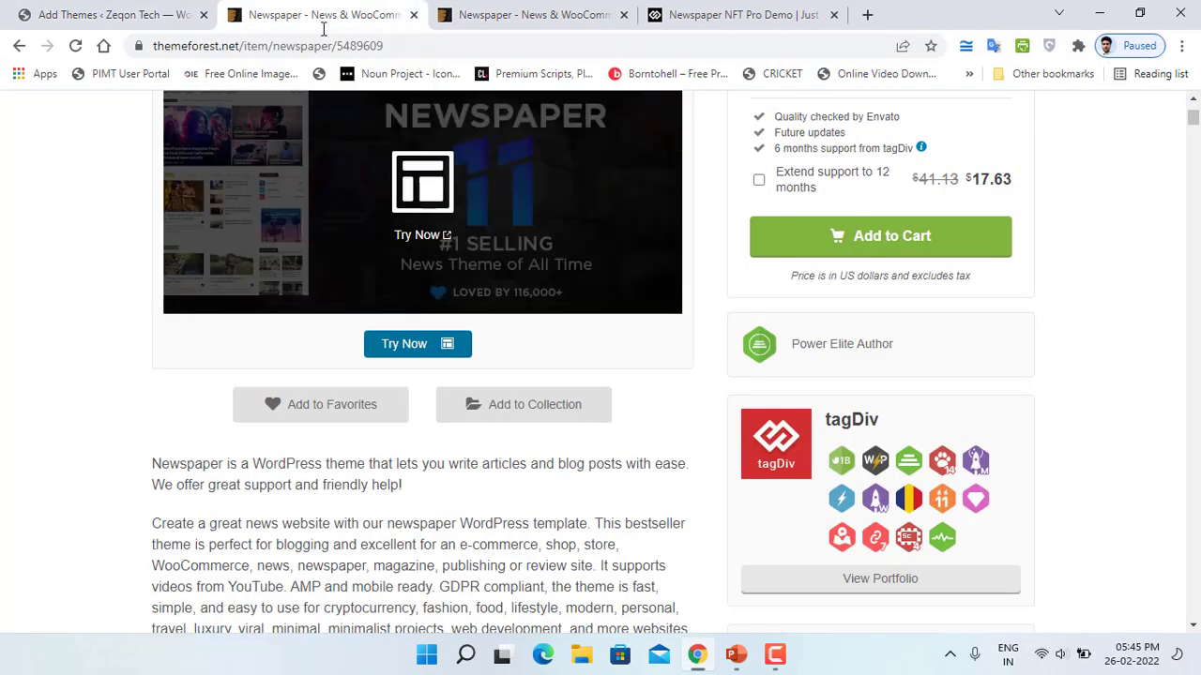
left_click(150, 11)
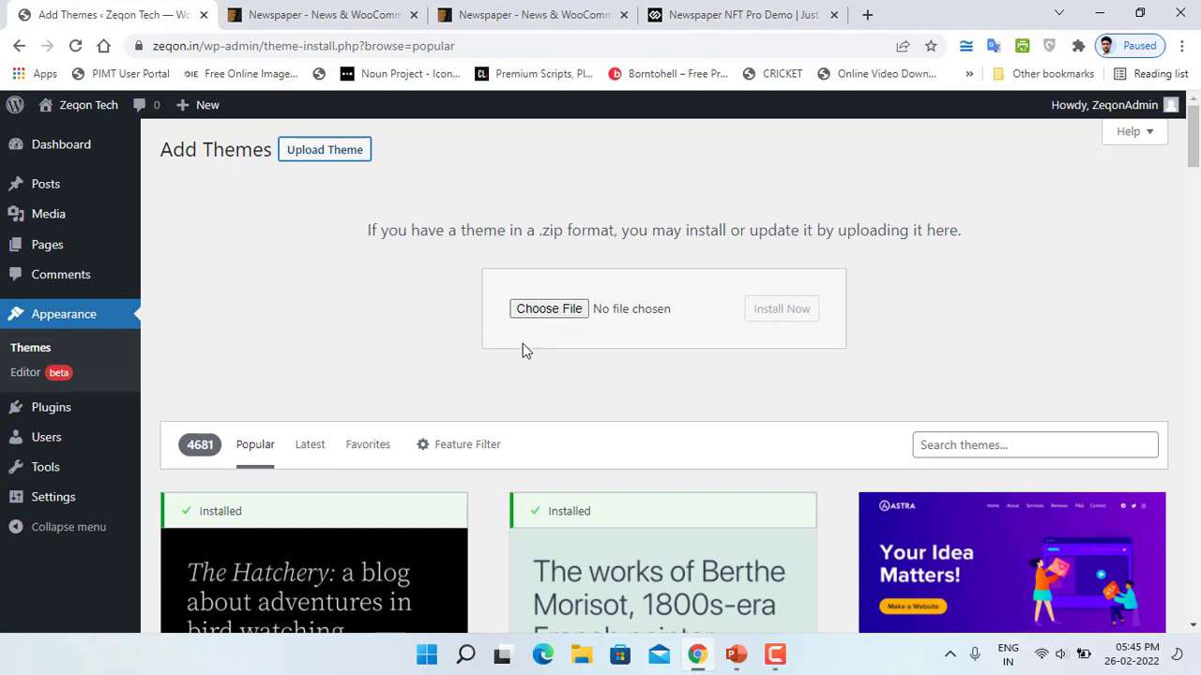
Choose Newspaper.zip from D:\WPThemes\newspaper_111\newspaper_111 as the theme file to upload.
left_click(532, 313)
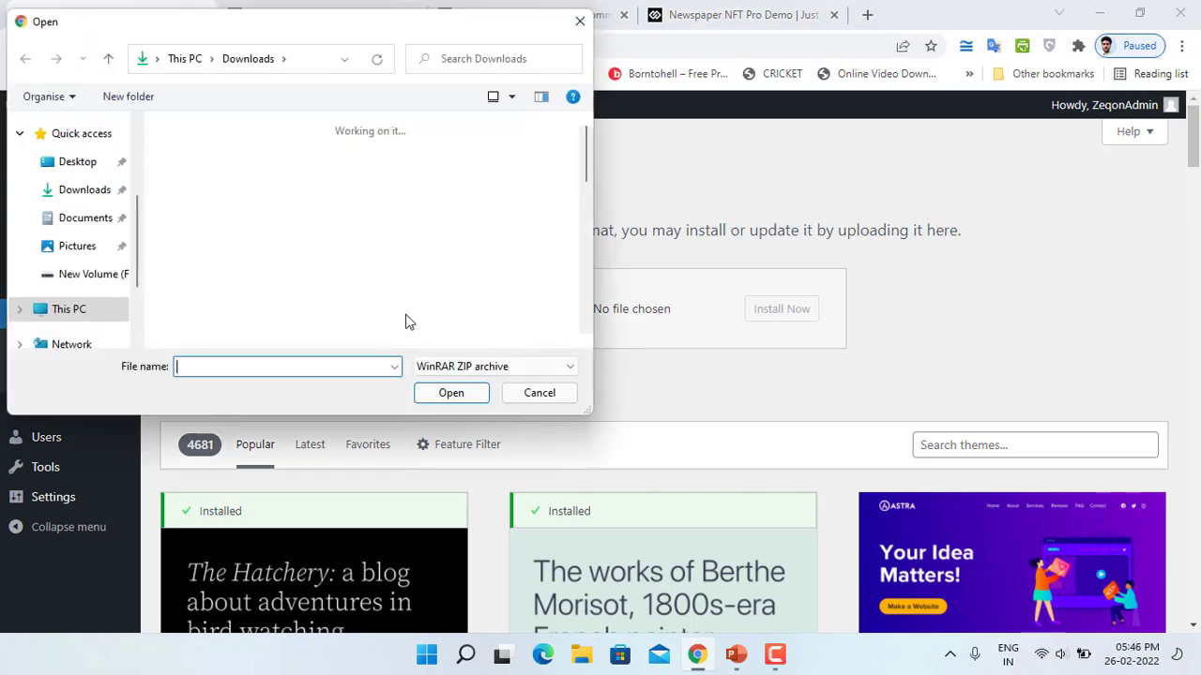
scroll(108, 299, "down", 1)
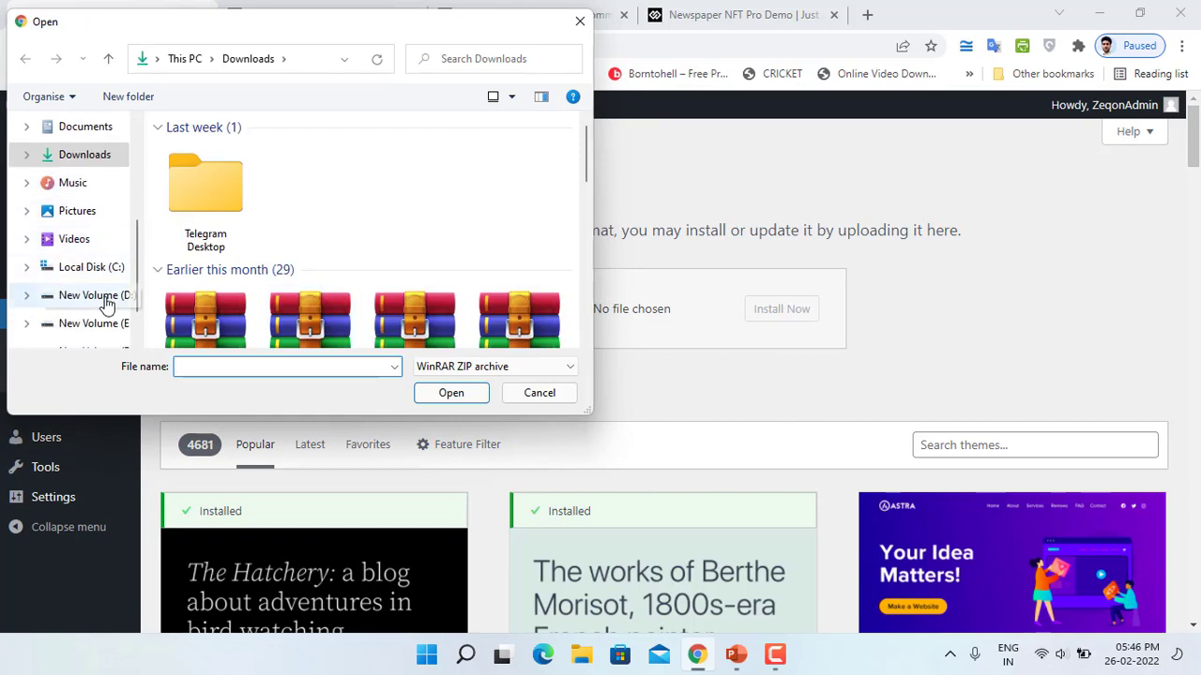
left_click(98, 295)
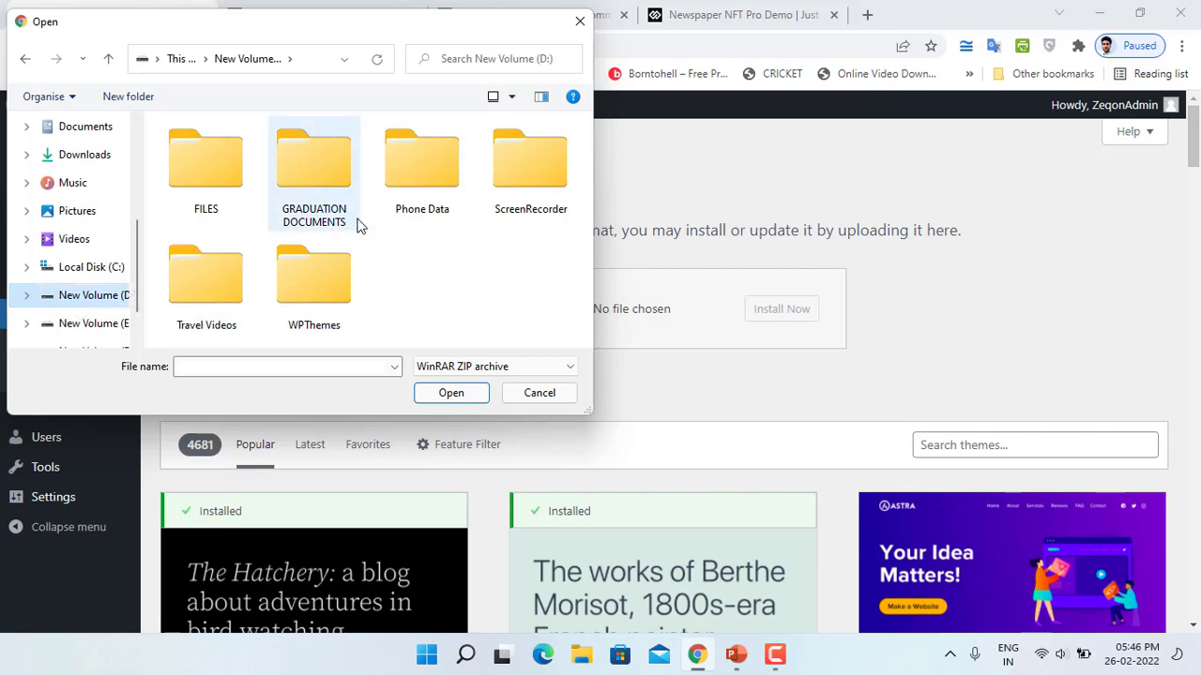
double_click(293, 286)
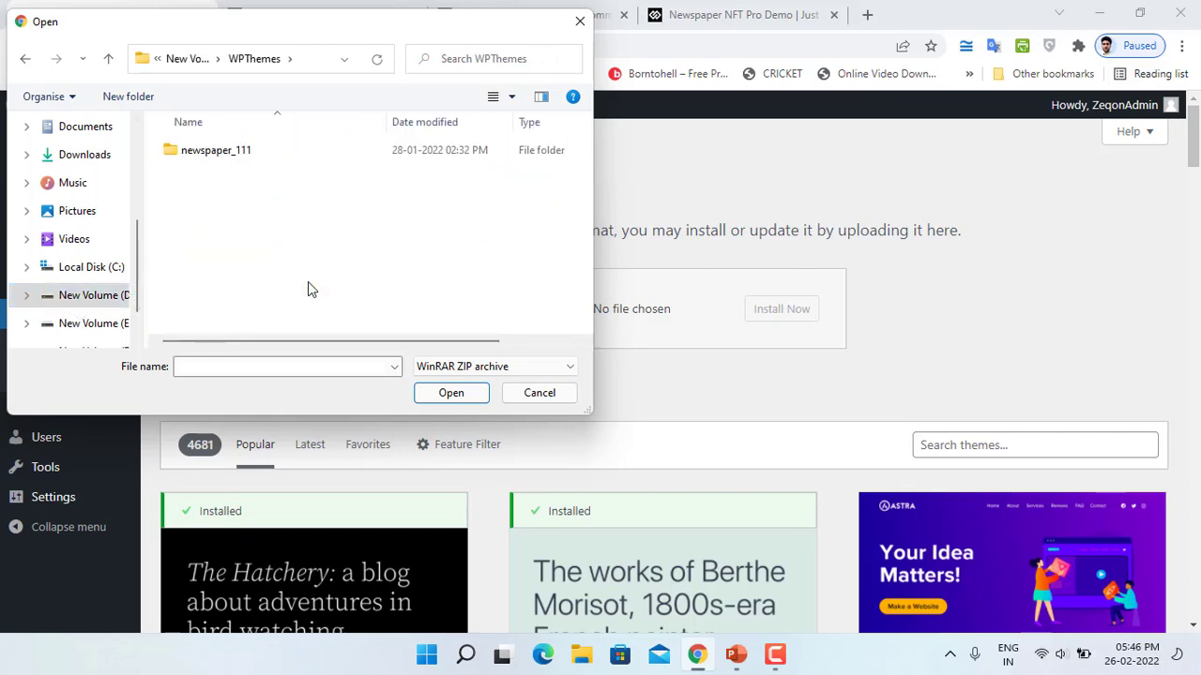
double_click(275, 153)
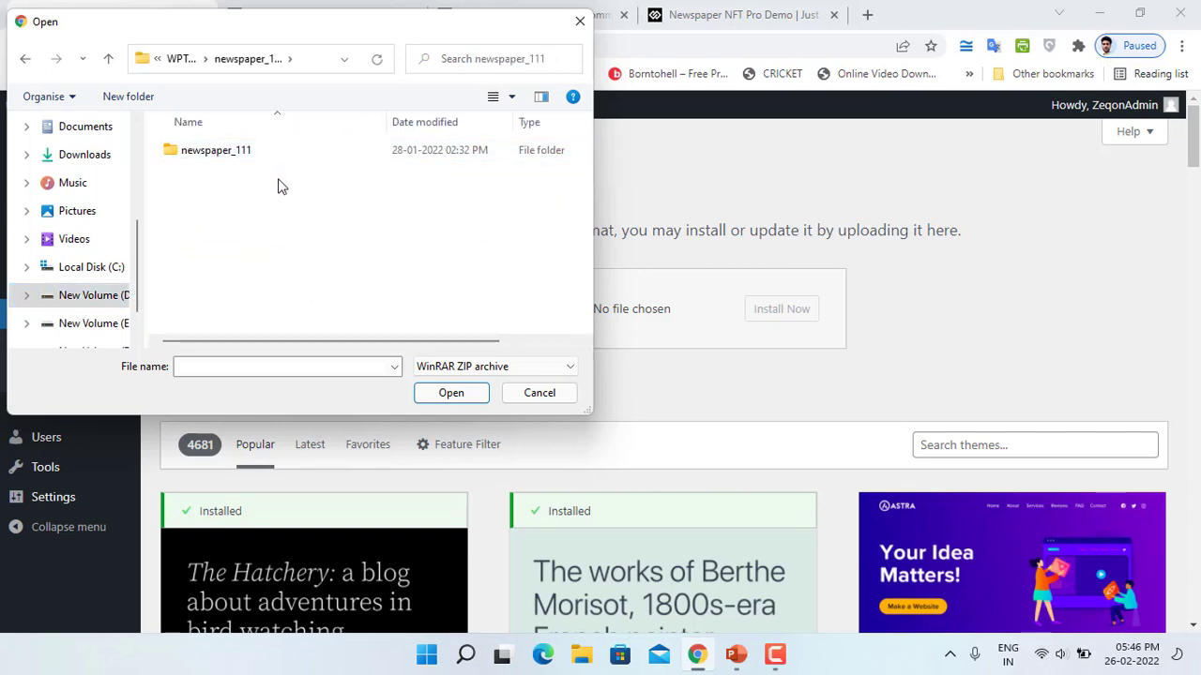
double_click(282, 154)
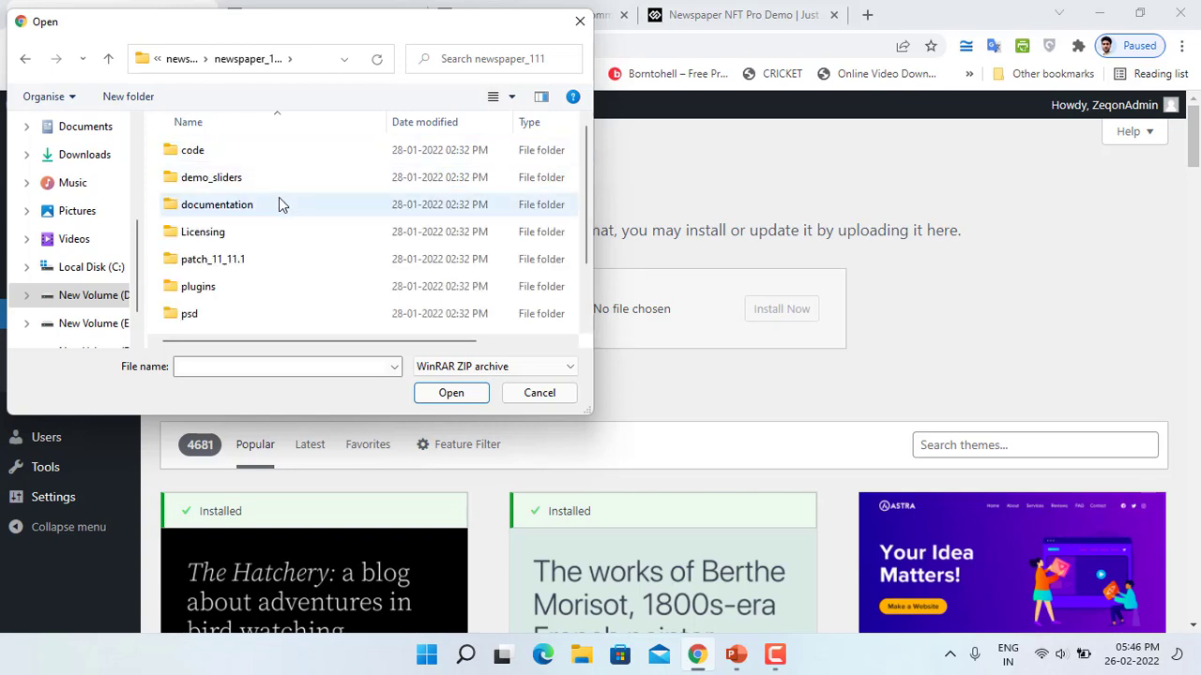
scroll(279, 202, "down", 1)
left_click(250, 300)
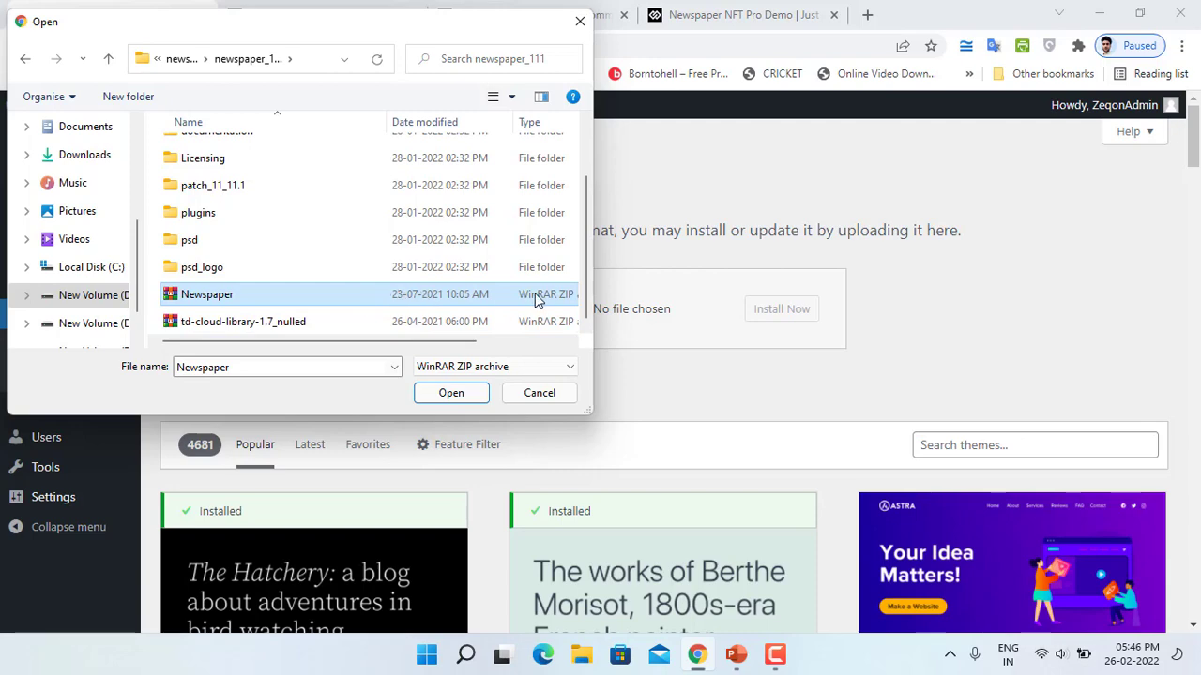
left_click(472, 397)
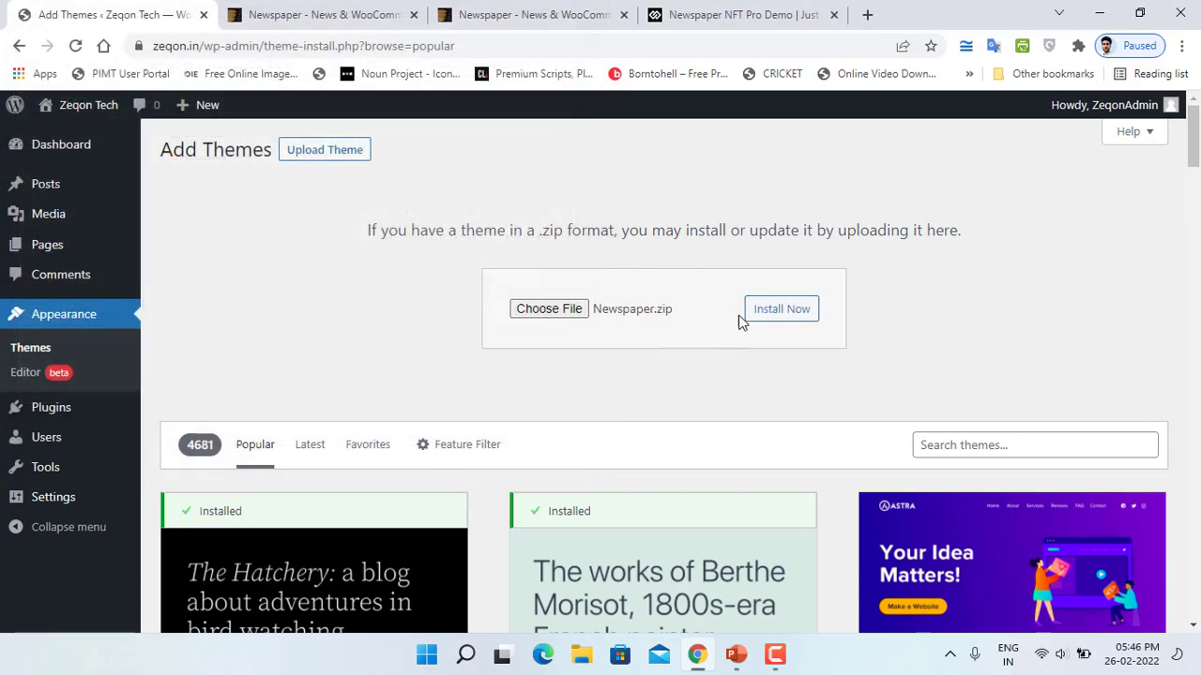
Install the Newspaper theme from Newspaper.zip until it reports success.
left_click(769, 308)
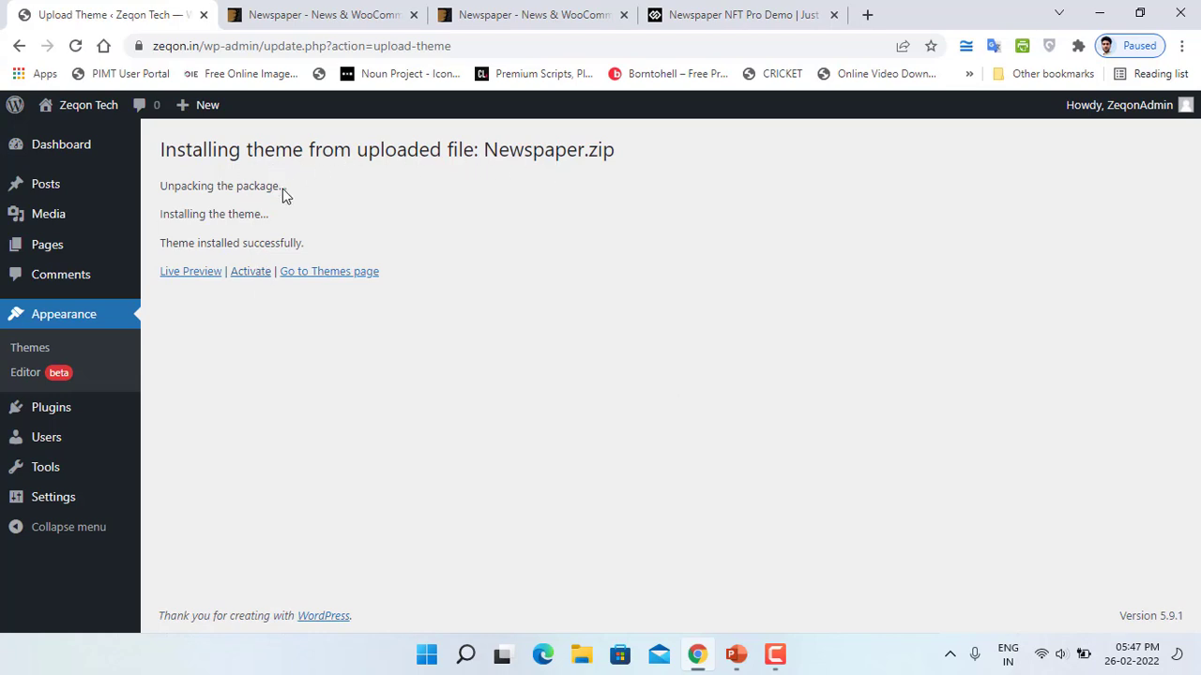
Activate the Newspaper theme and review its 11.1 welcome panel listing the tagDiv plugins.
left_click(253, 272)
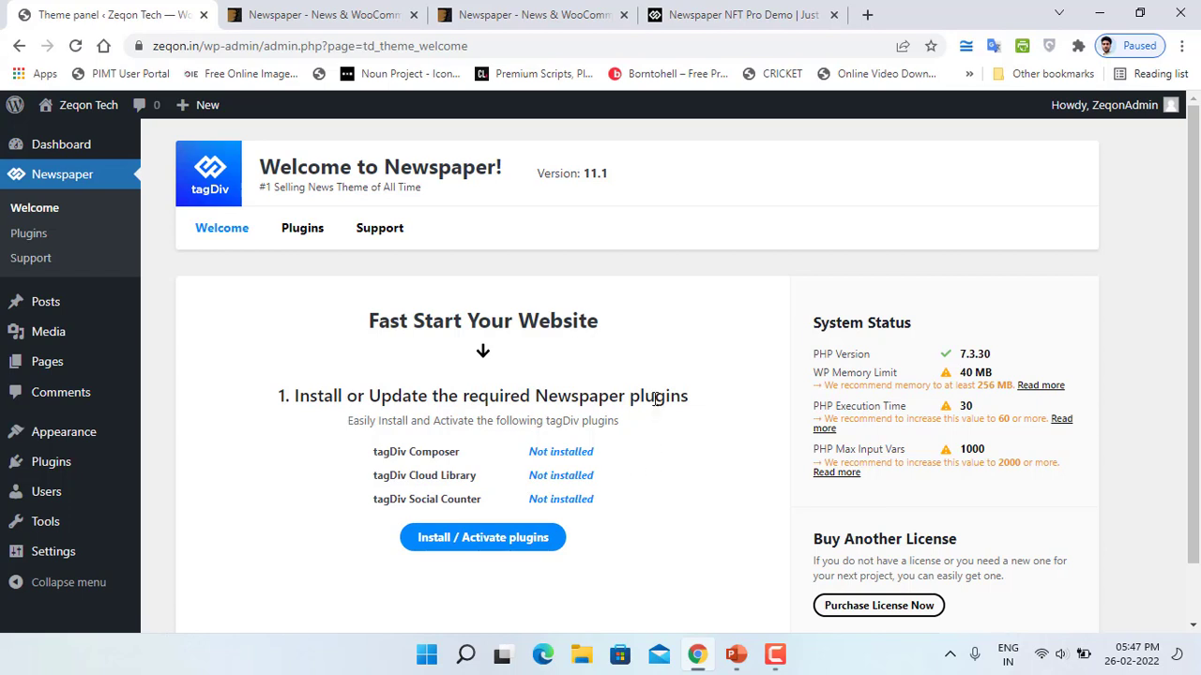
mouse_move(684, 399)
left_mouse_down()
mouse_move(321, 394)
mouse_move(705, 409)
left_mouse_up()
left_click(281, 394)
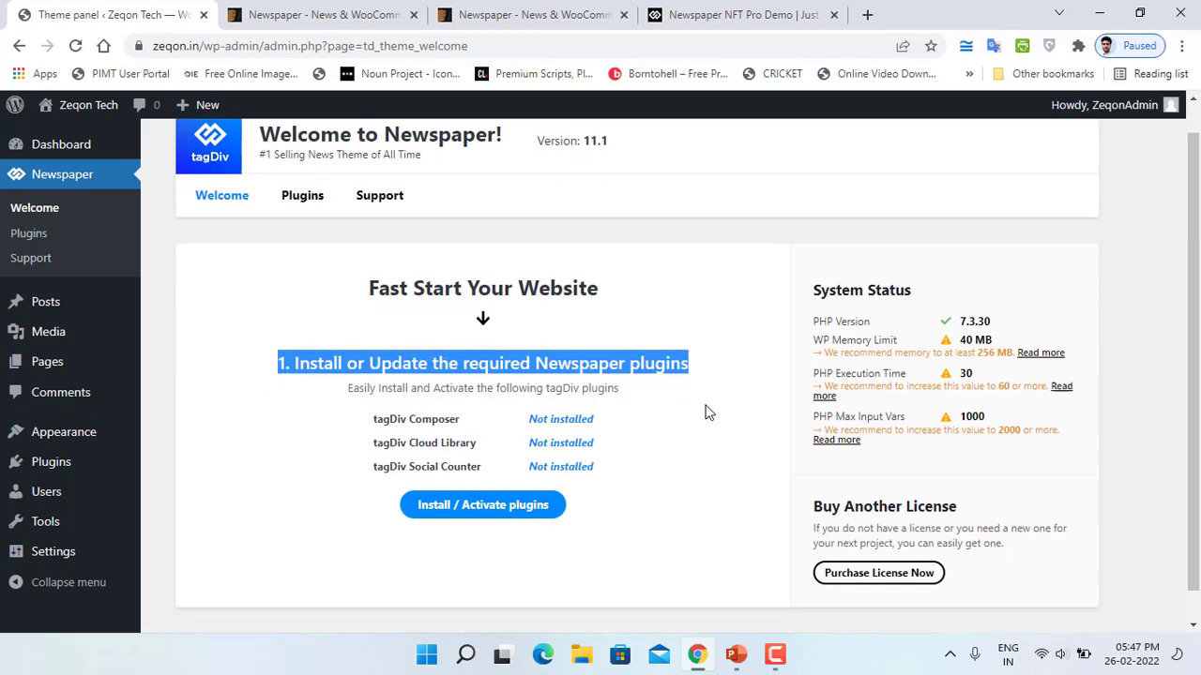
left_click(542, 320)
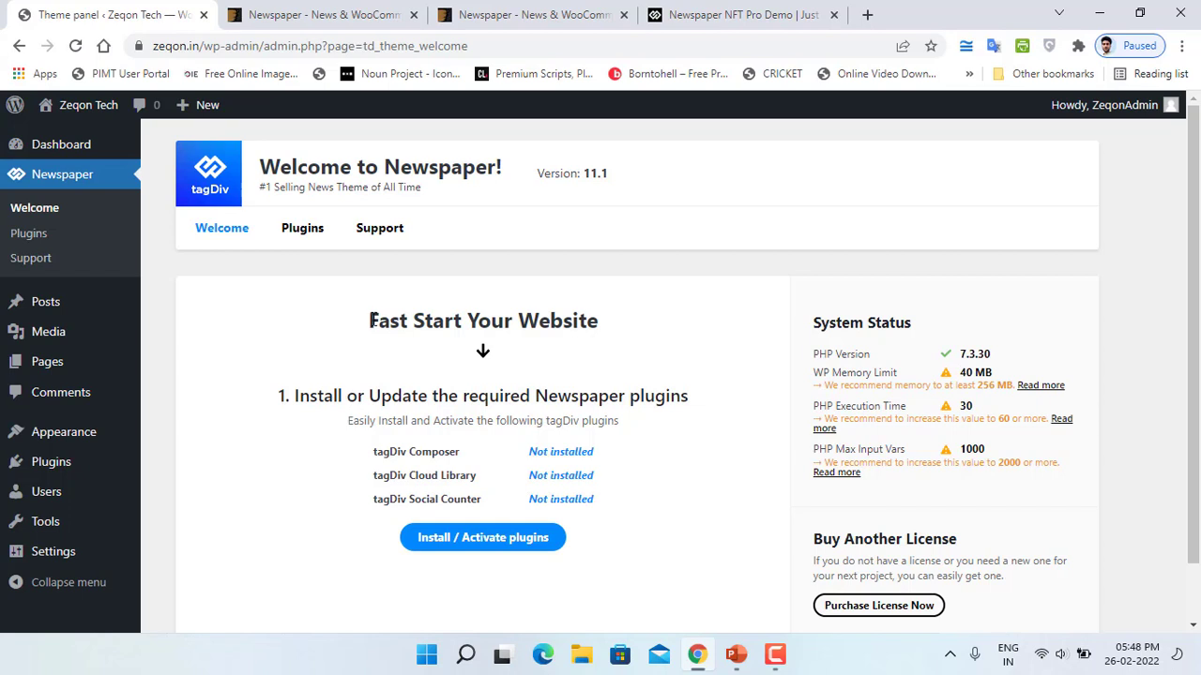
Highlight the 'Fast Start Your Website' heading and the word 'Install' in the Newspaper welcome panel.
mouse_move(372, 321)
left_mouse_down()
mouse_move(468, 344)
mouse_move(572, 324)
mouse_move(369, 329)
left_mouse_up()
left_click(572, 325)
left_click(376, 327)
left_click_drag(295, 401, 342, 396)
left_click(310, 394)
On the ThemeForest Newspaper item page, extend support to 12 months, raising the $59 Regular License to $76.63.
left_click(481, 10)
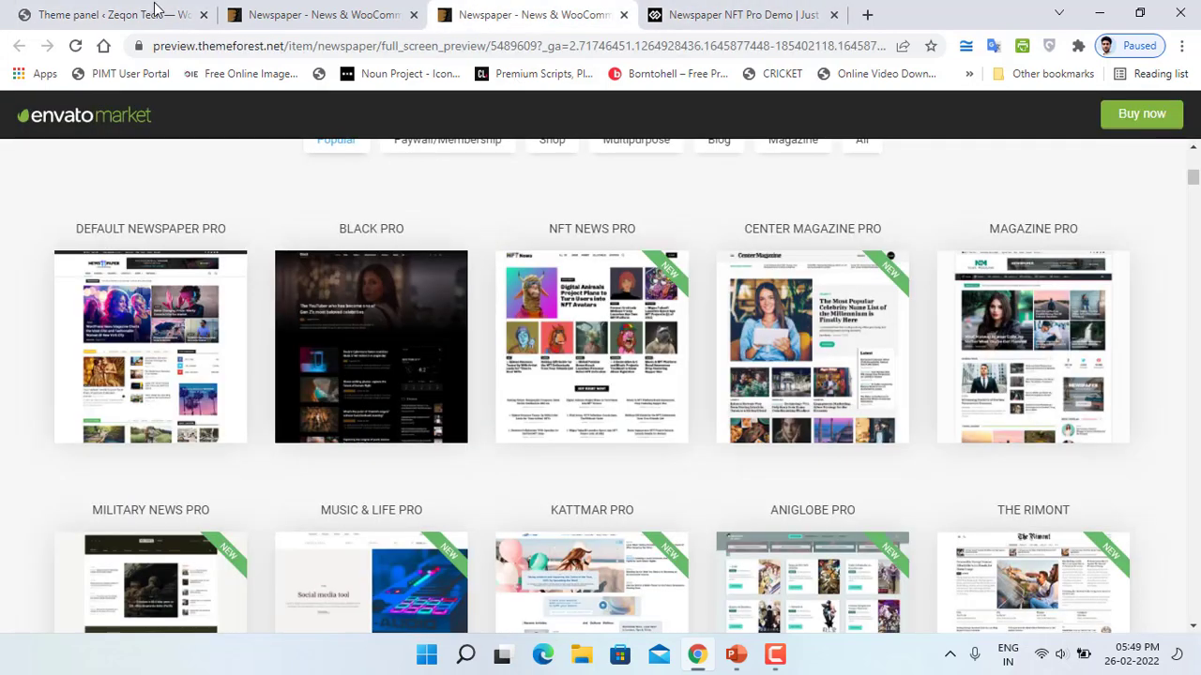
left_click(316, 12)
scroll(495, 328, "up", 2)
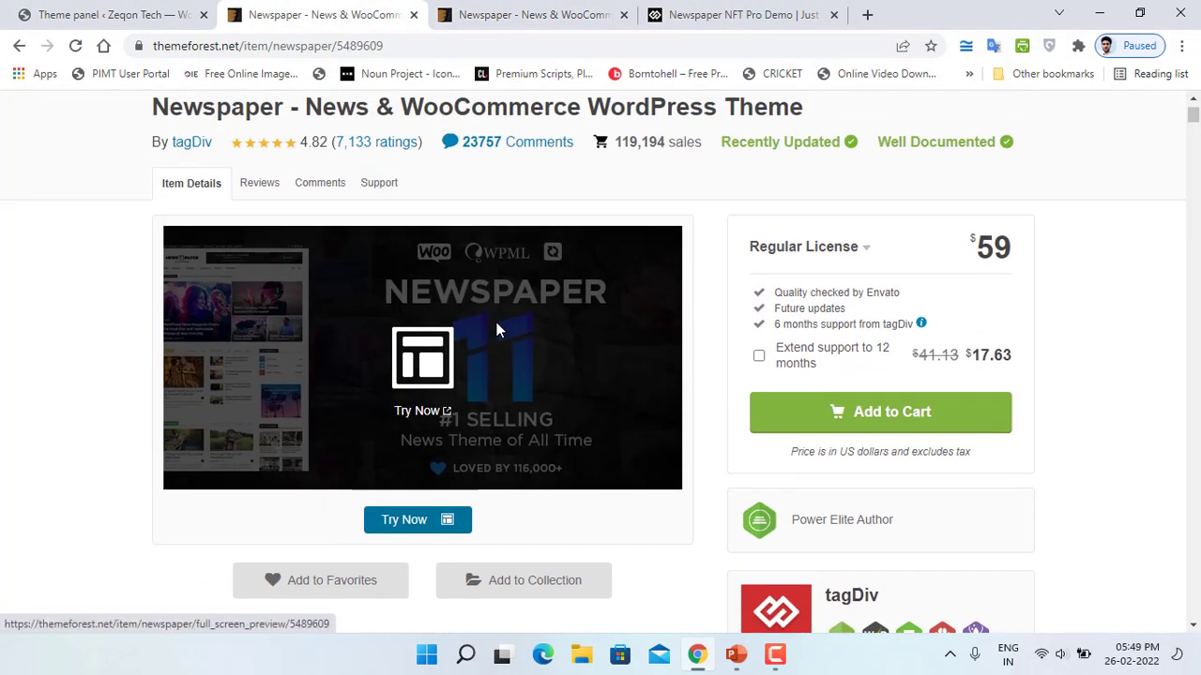
key("ctrl+a")
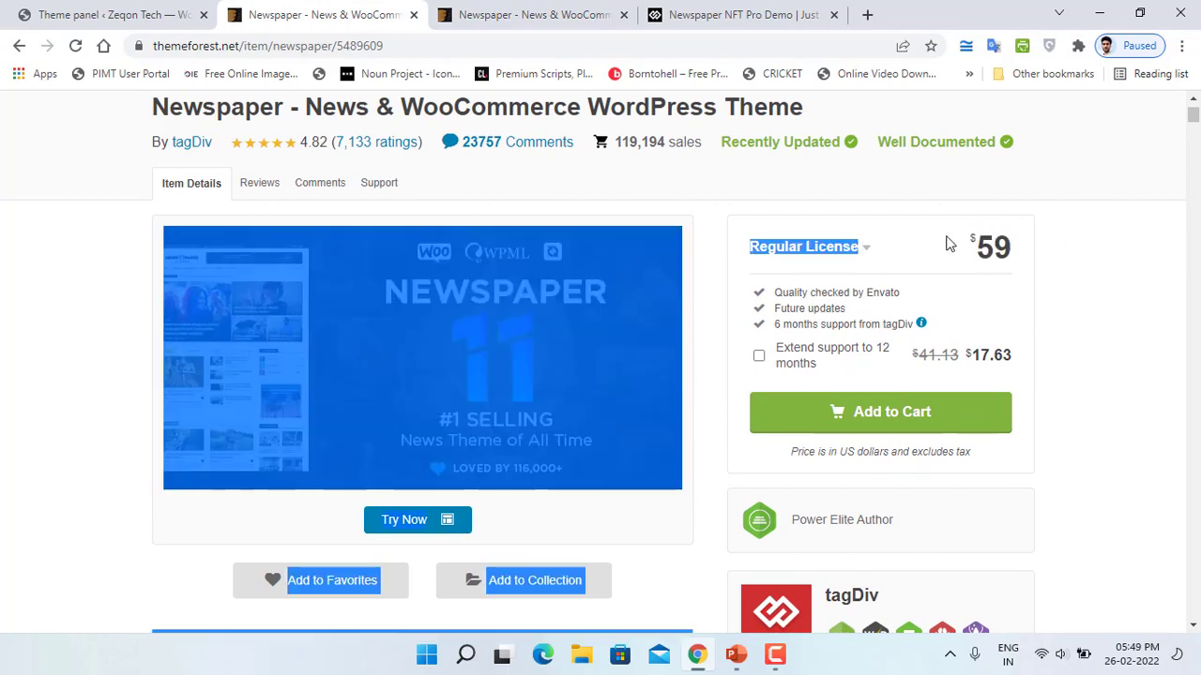
left_click(947, 244)
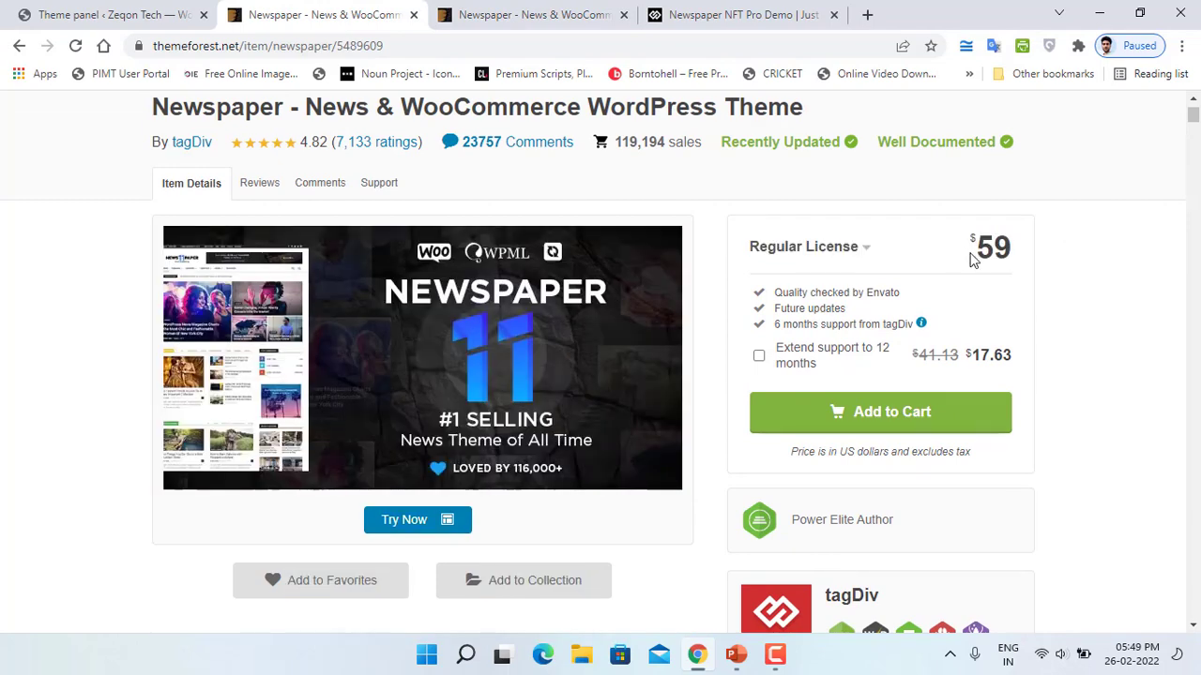
double_click(981, 249)
left_click(979, 253)
left_click(760, 357)
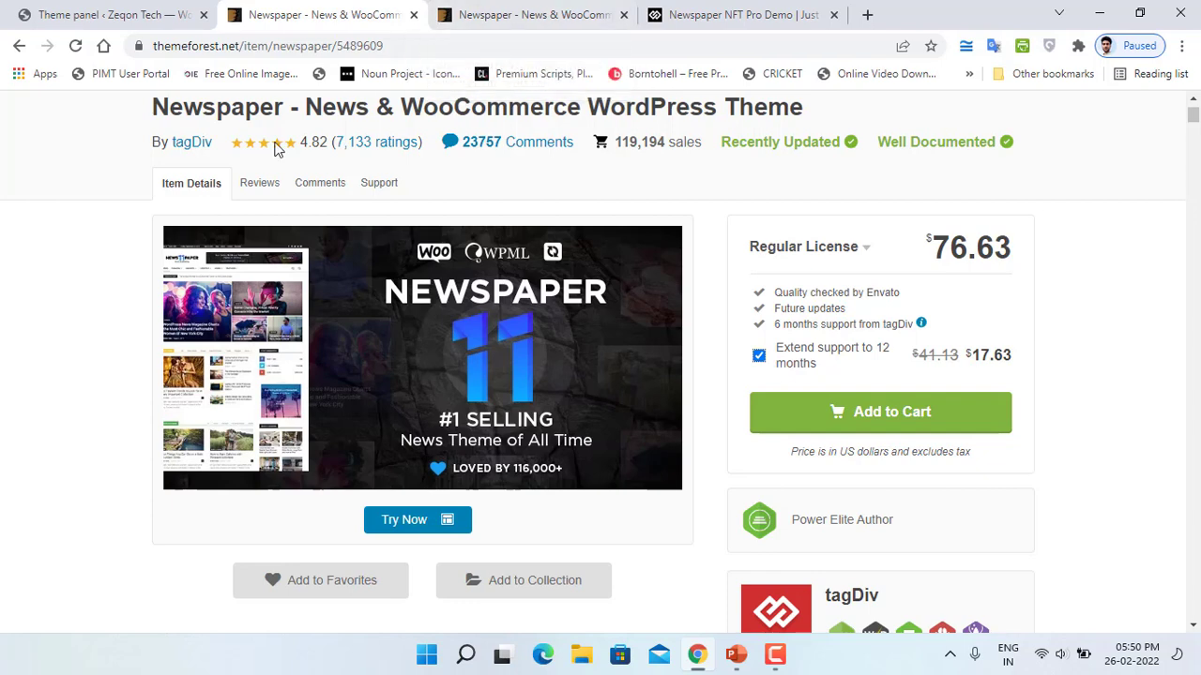
mouse_move(306, 326)
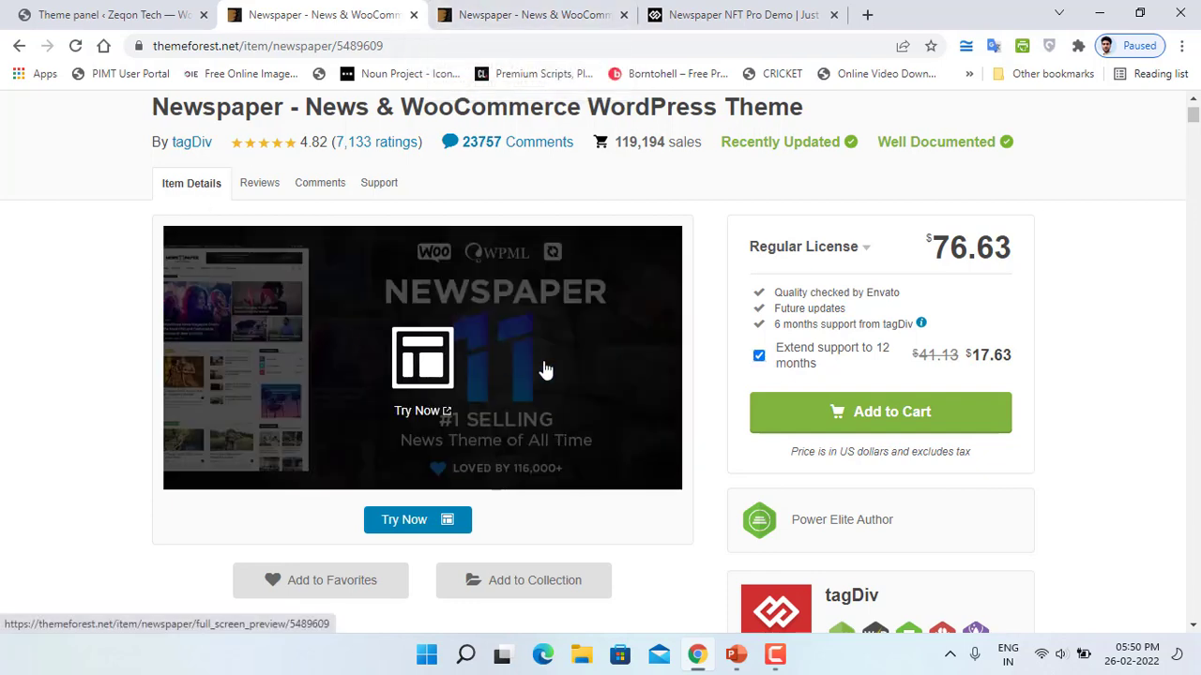